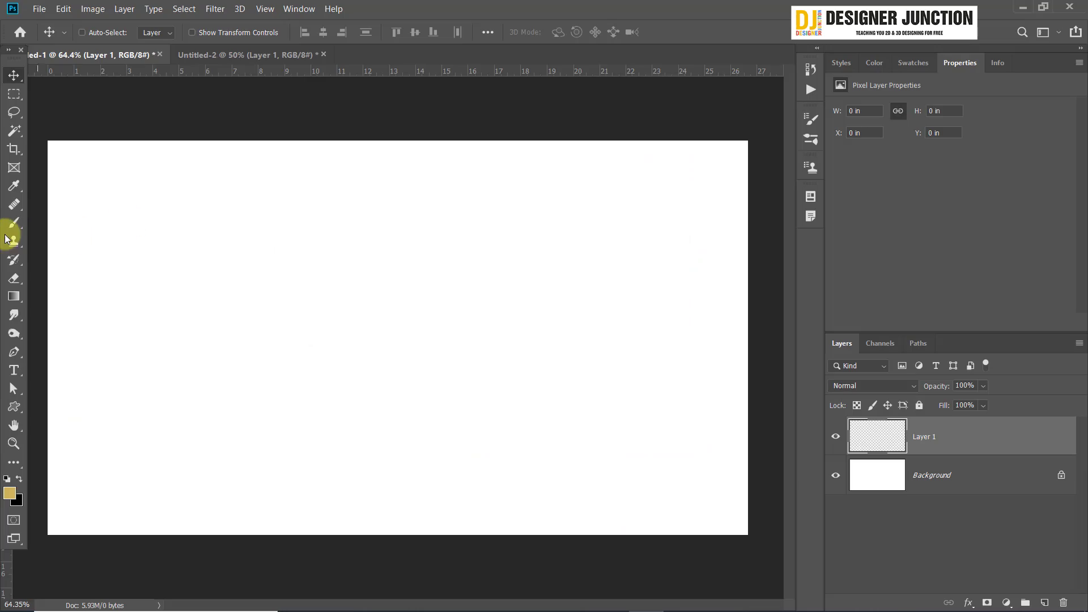
Try two strokes on Layer 1 with the new brush-1 preset at 123 px and undo both
left_click(12, 222)
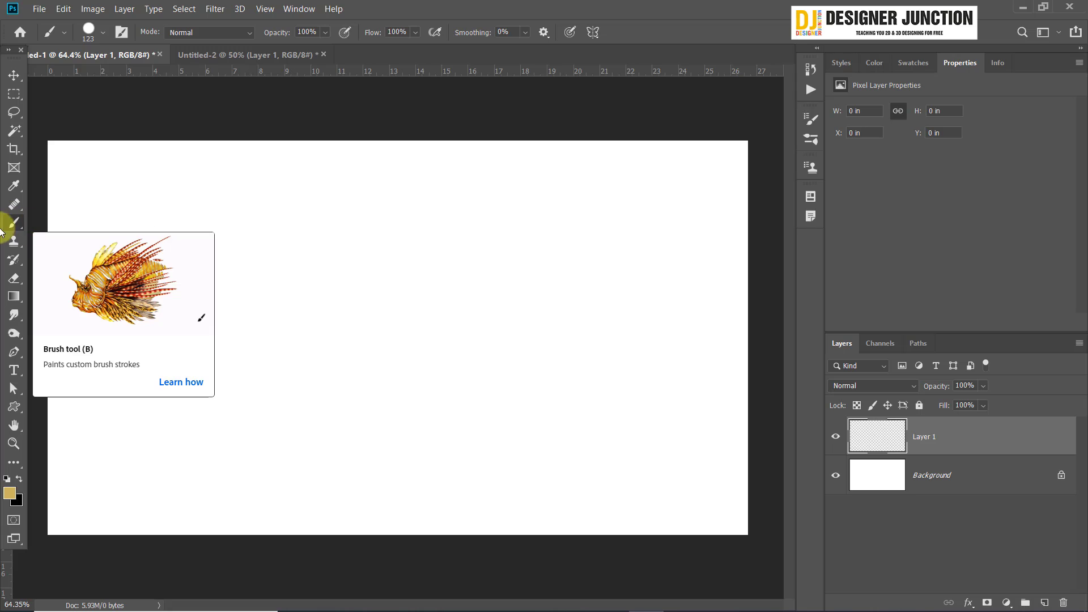
left_click(812, 148)
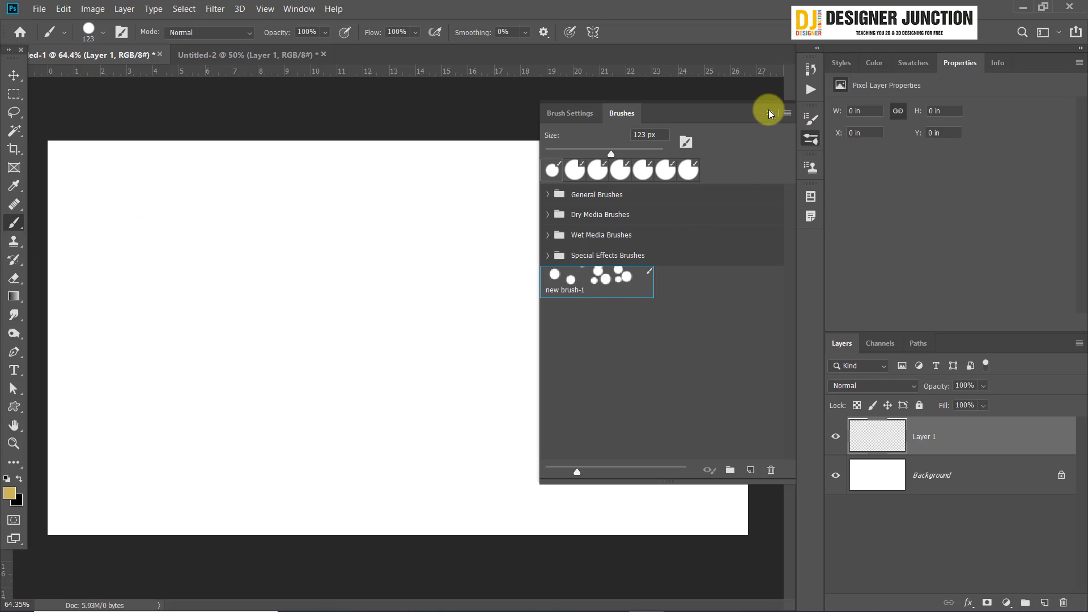
mouse_move(330, 224)
left_mouse_down()
mouse_move(409, 360)
mouse_move(175, 336)
left_mouse_up()
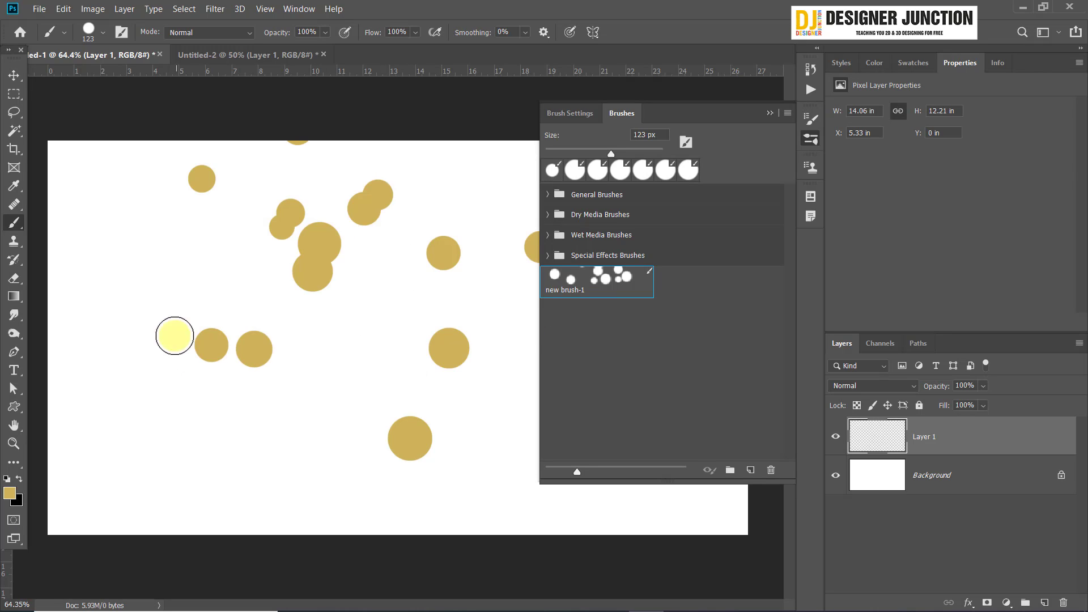
left_click_drag(121, 239, 262, 328)
key("ctrl+z")
key("ctrl+z")
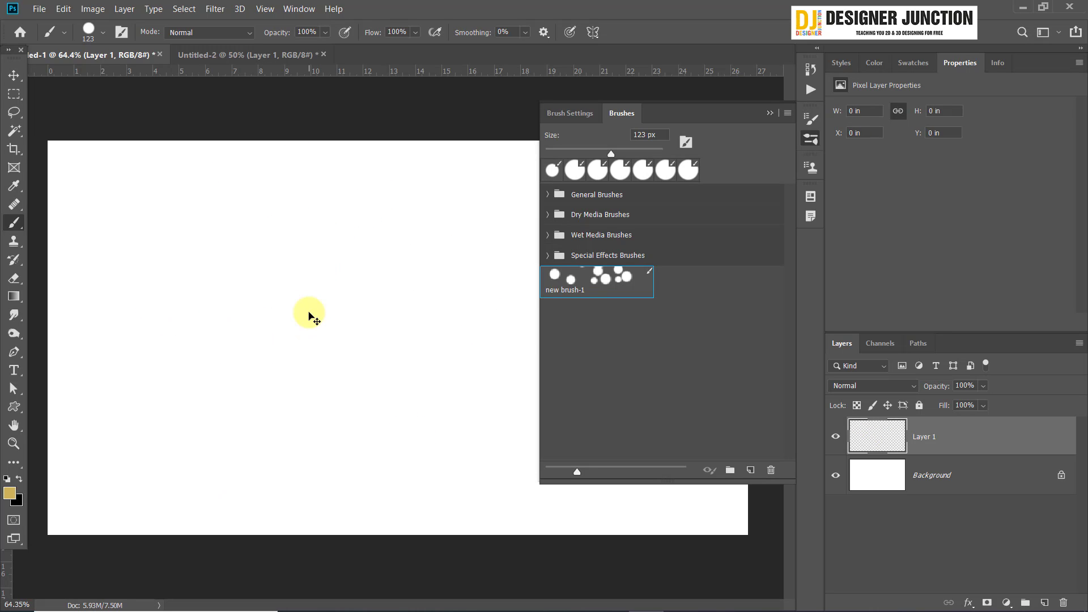
Reduce the brush size to 45 px, test one diagonal stroke across Layer 1 and undo it
key("bracketleft")
key("bracketleft")
key("bracketleft")
key("bracketleft")
key("bracketleft")
key("bracketleft")
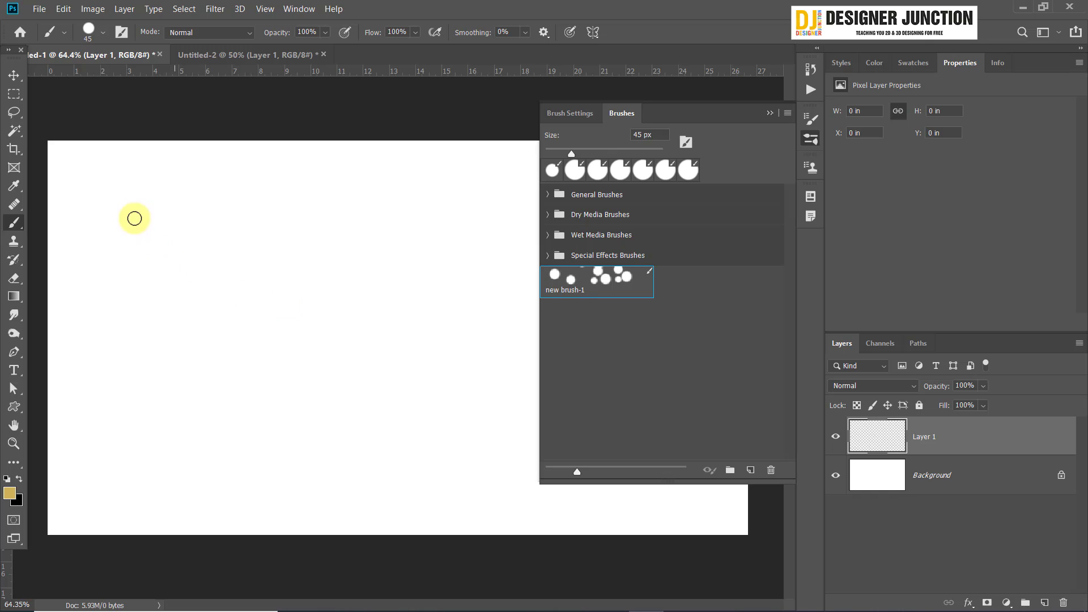
mouse_move(134, 219)
left_mouse_down()
mouse_move(246, 306)
mouse_move(391, 319)
mouse_move(452, 419)
mouse_move(601, 462)
left_mouse_up()
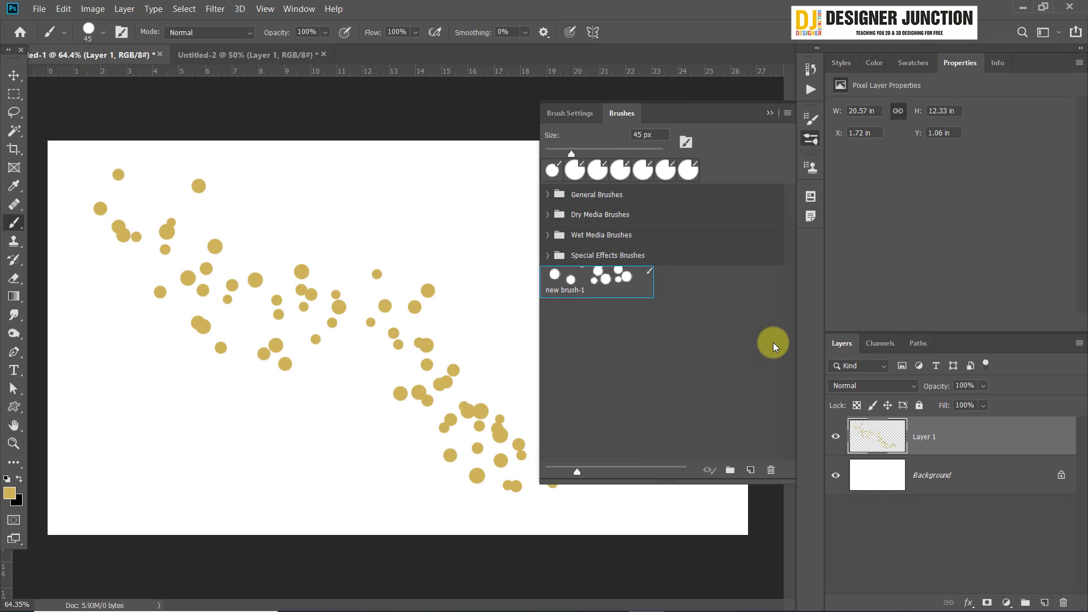
key("ctrl+z")
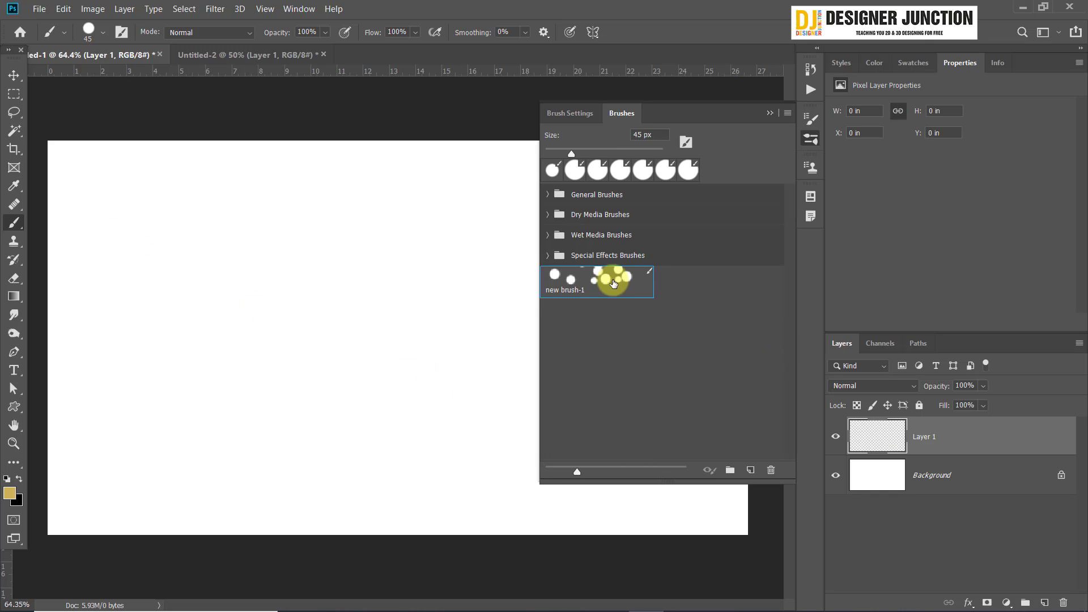
left_click(770, 113)
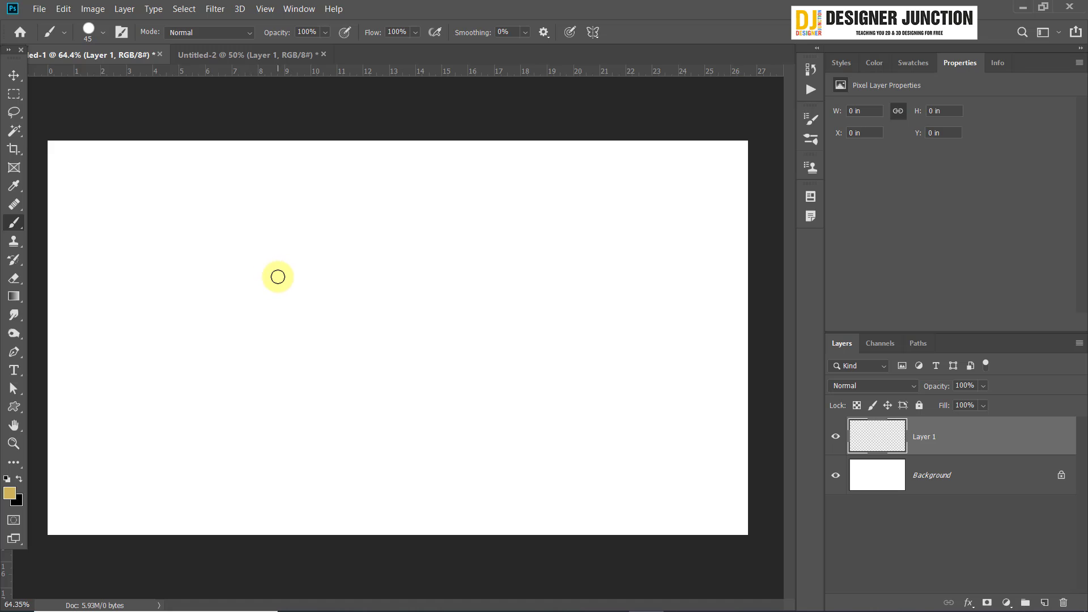
Examine the Brush Tip Shape options in the brush settings of the current brush
scroll(340, 291, "down", 5)
scroll(340, 291, "up", 4)
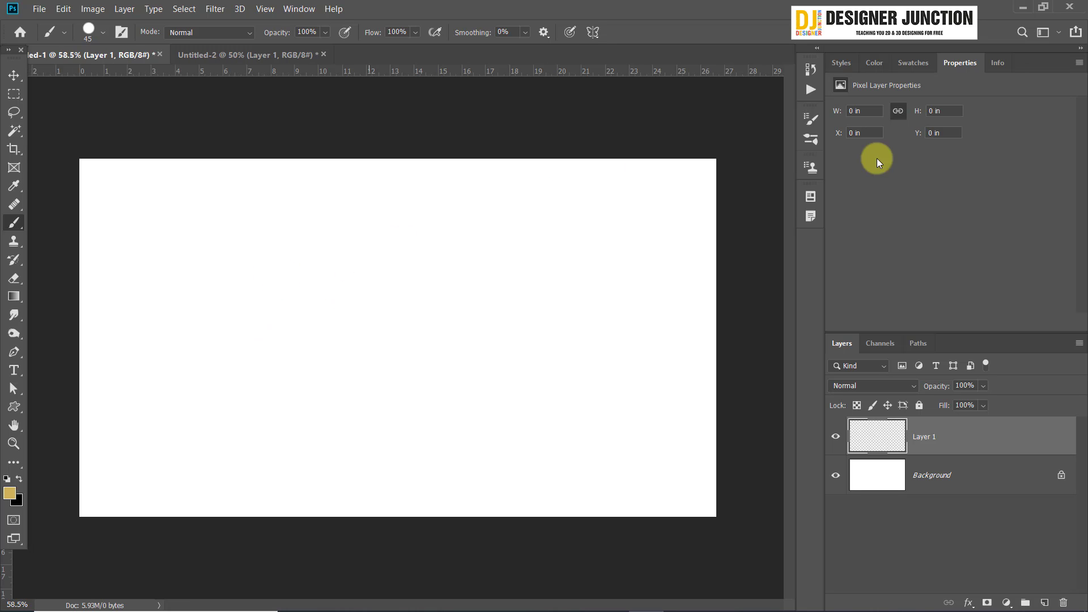
right_click(811, 144)
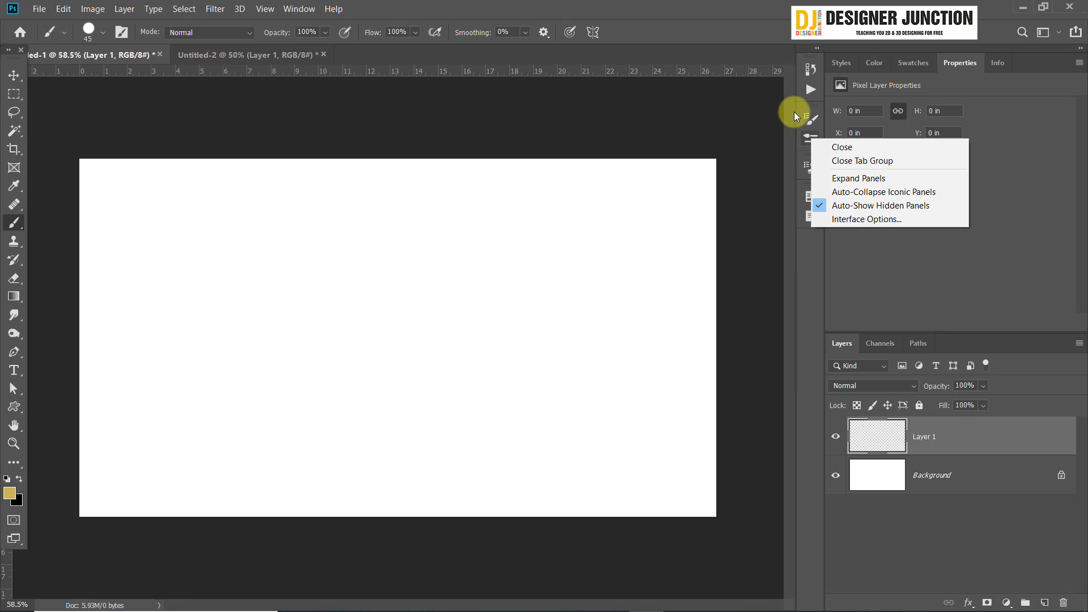
left_click(809, 121)
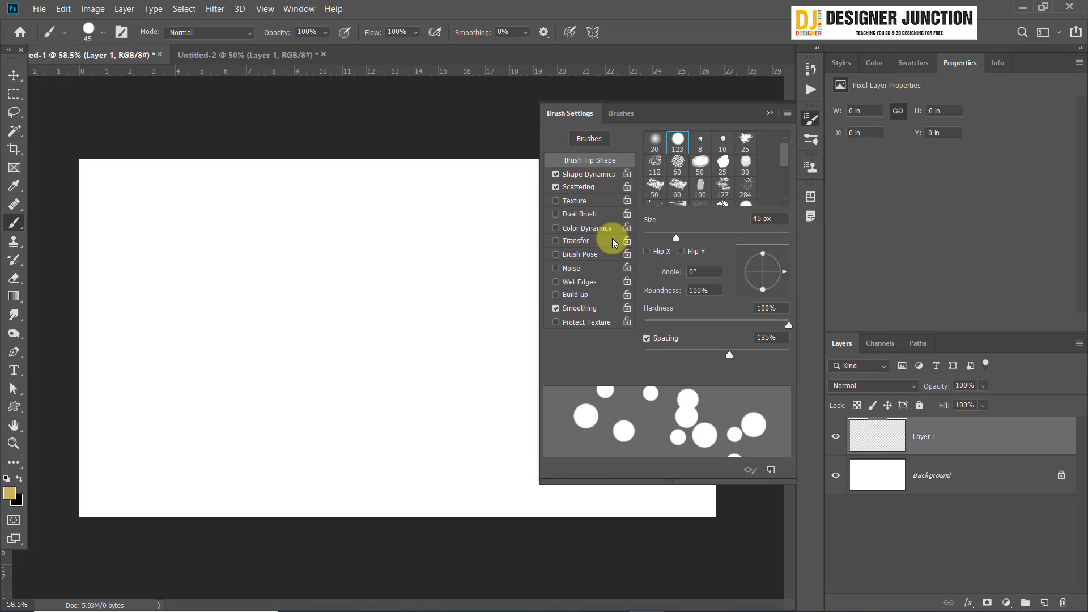
left_click(809, 119)
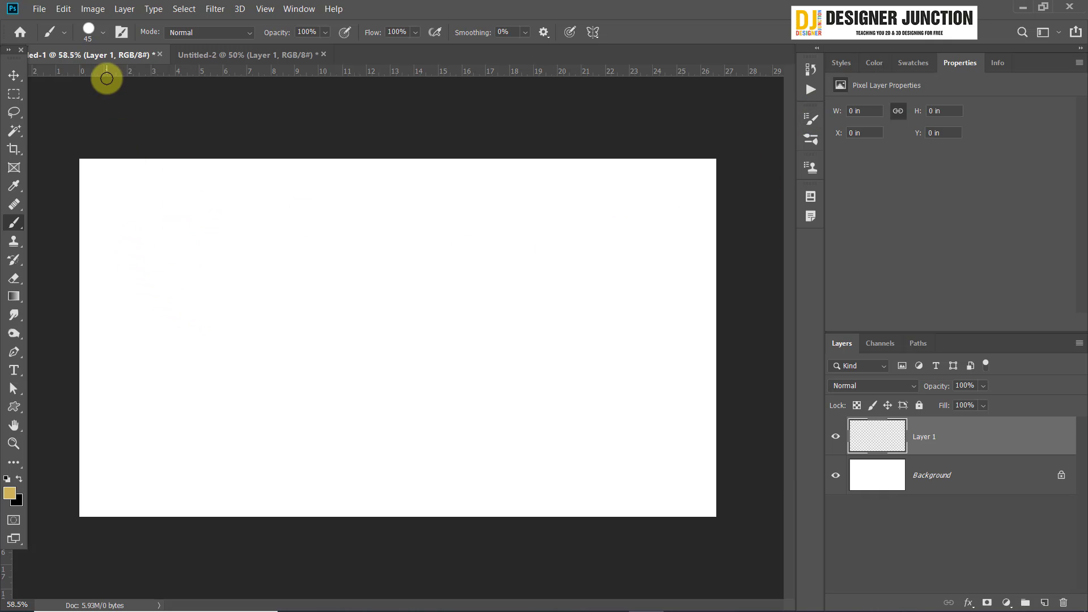
Draw a gold snowflake with the Custom Shape tool, about 179 px wide and 207 px high, near the canvas centre
right_click(14, 410)
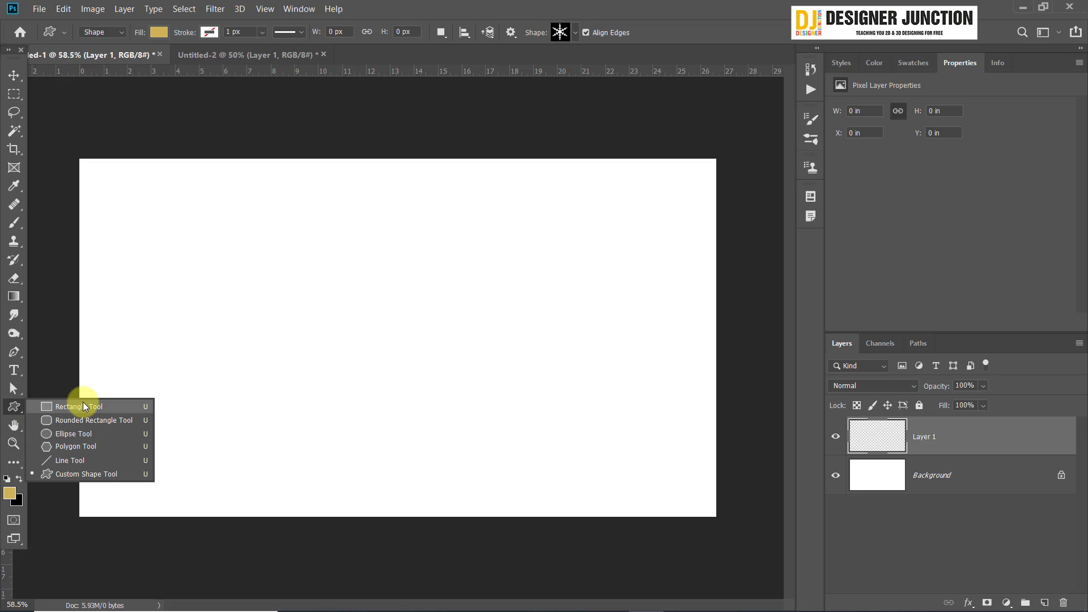
left_click(87, 472)
left_click(574, 33)
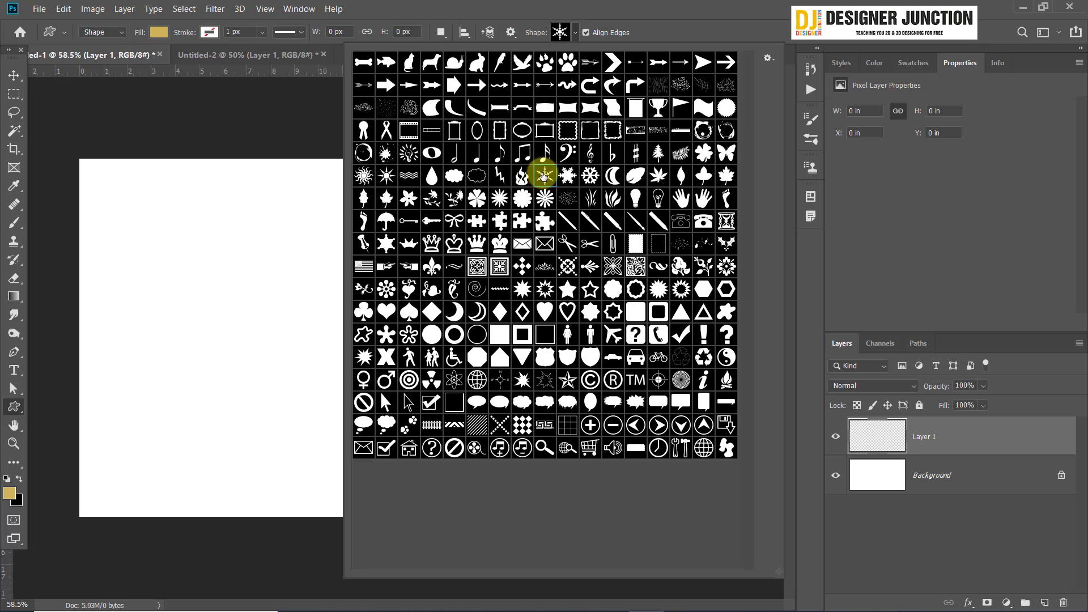
left_click(752, 8)
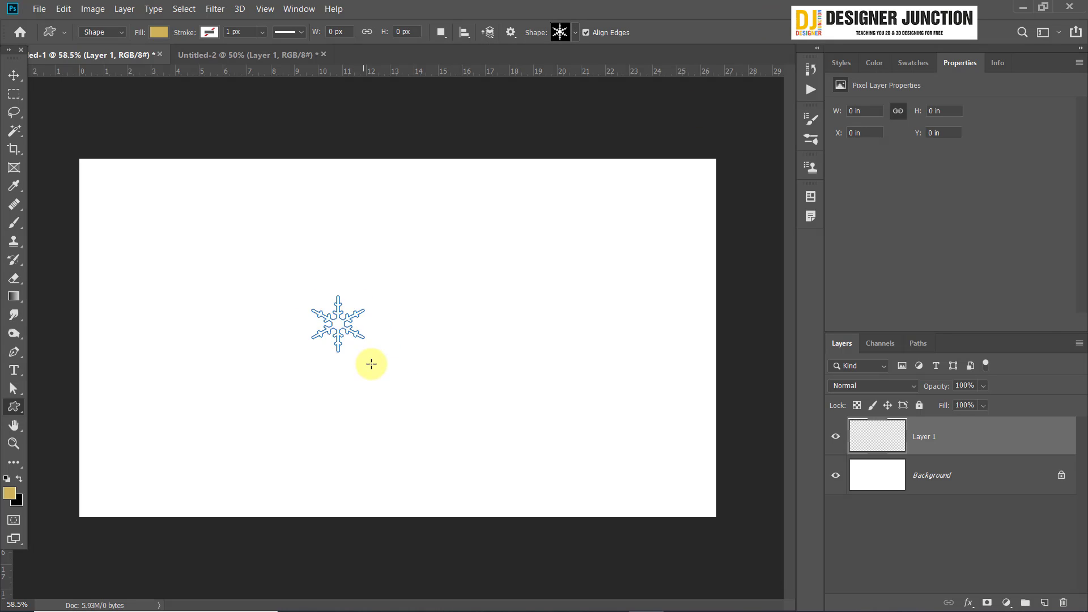
left_click_drag(371, 364, 375, 365)
scroll(335, 340, "up", 5)
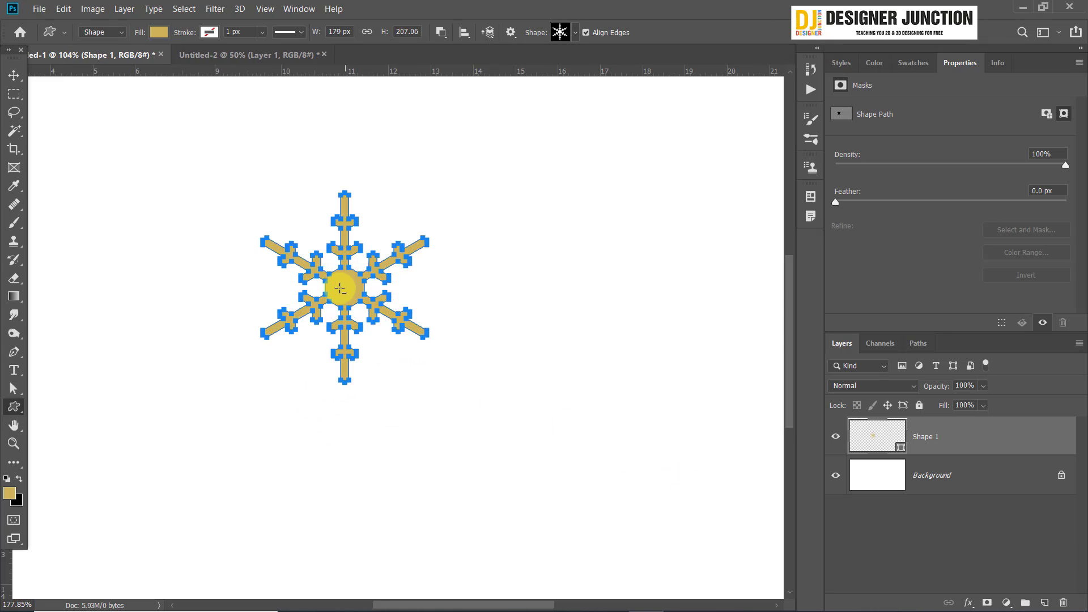
scroll(339, 289, "up", 2)
scroll(340, 285, "down", 7)
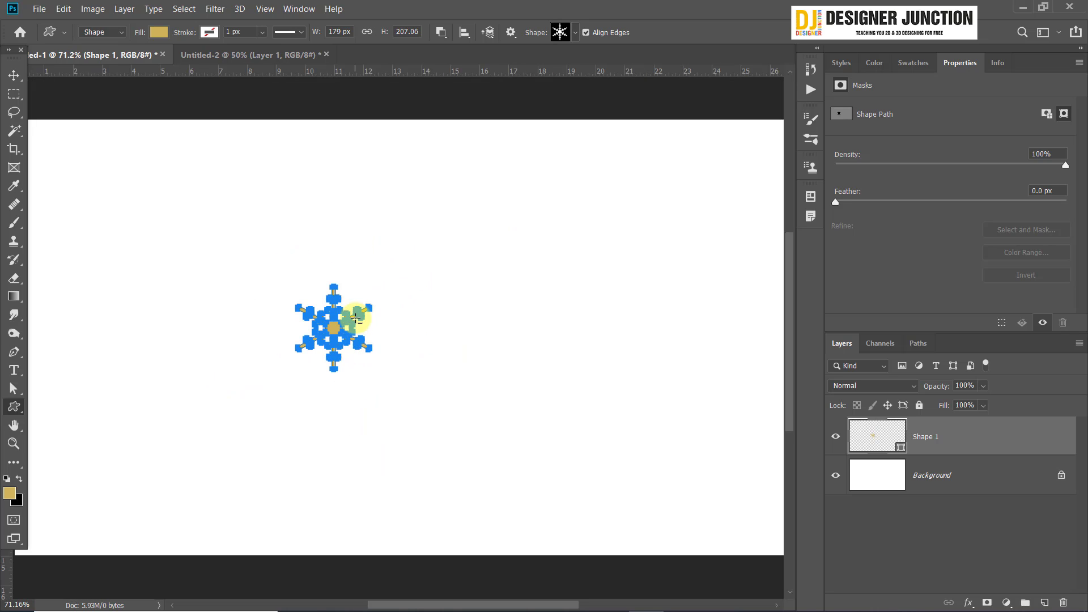
scroll(340, 326, "up", 5)
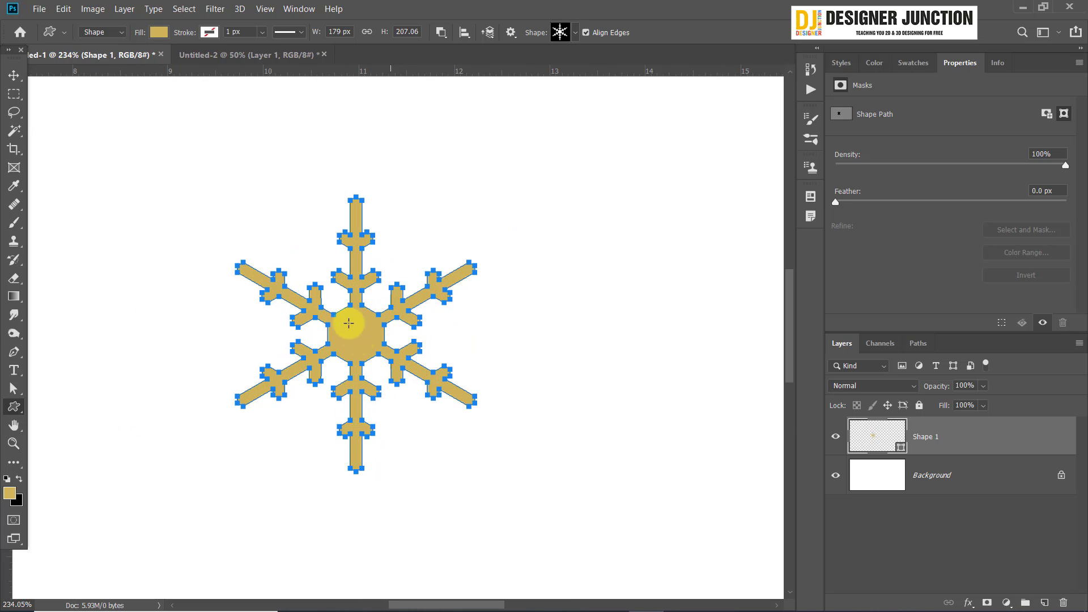
scroll(349, 323, "down", 5)
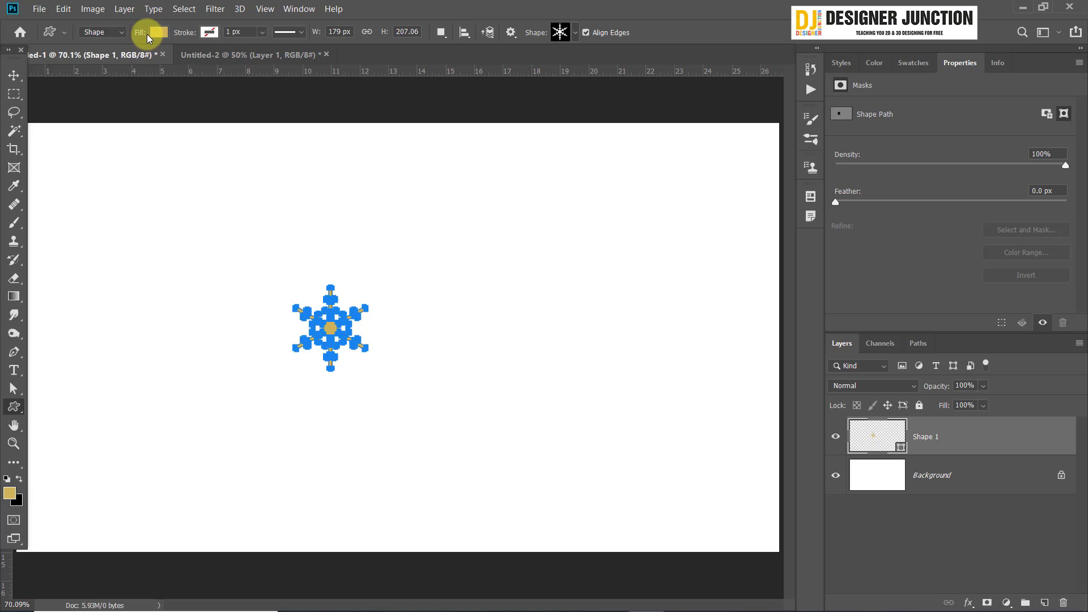
left_click(15, 73)
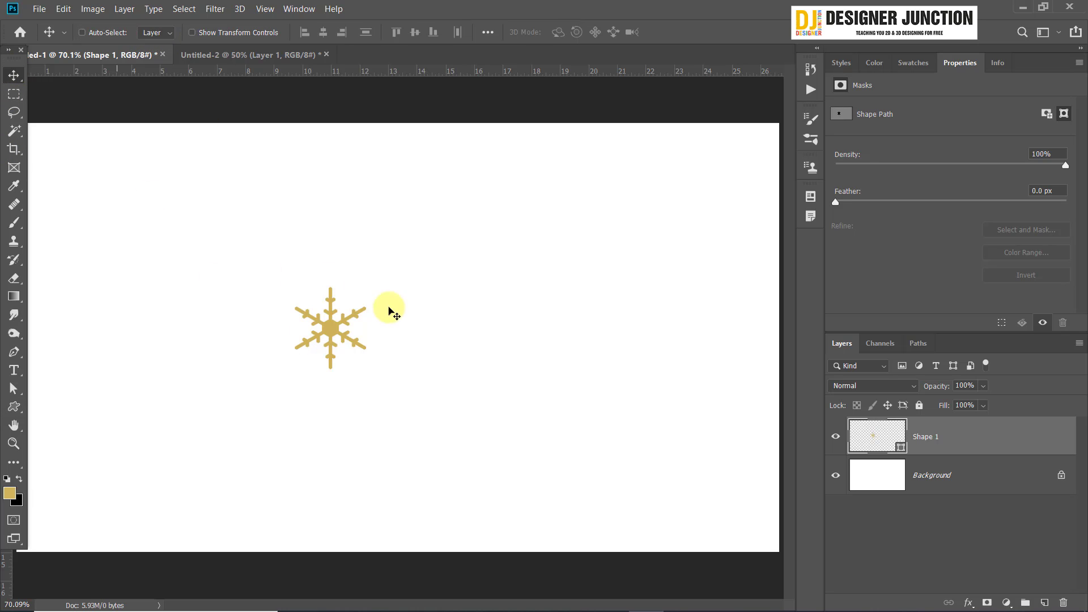
scroll(345, 328, "up", 4)
scroll(359, 306, "down", 5)
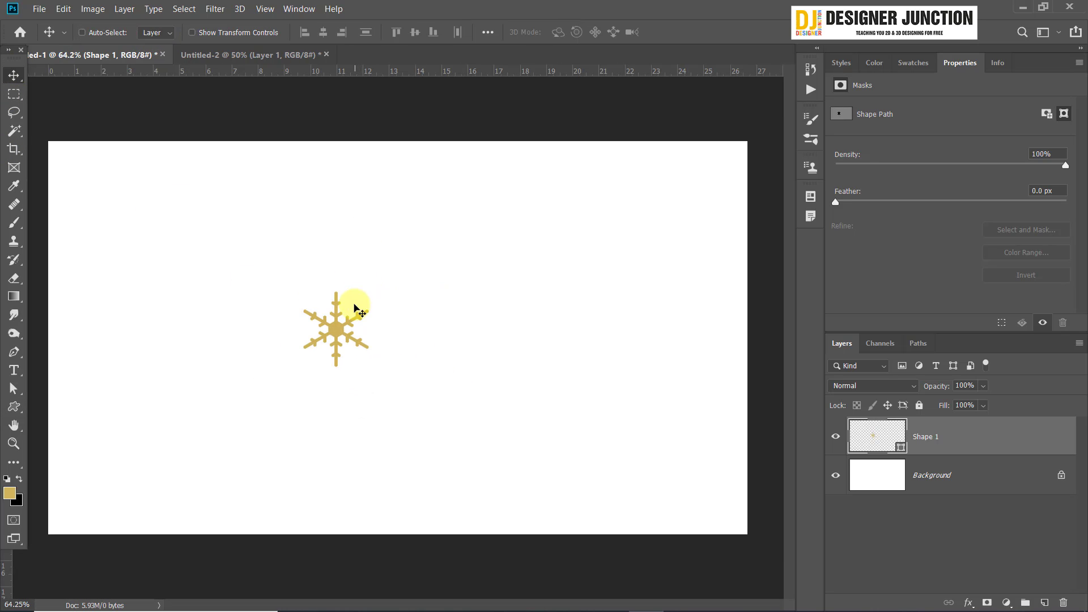
Try to define a brush preset from a rectangular selection around the gold snowflake, and undo the snowflake shape
left_click(14, 94)
left_click_drag(285, 269, 385, 379)
left_click(61, 9)
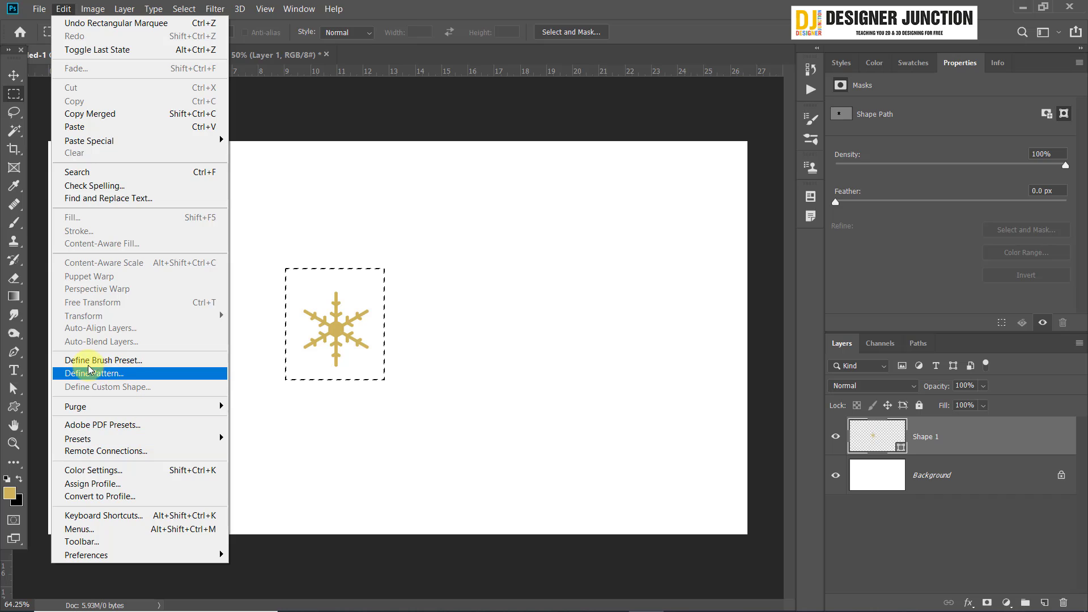
left_click(103, 360)
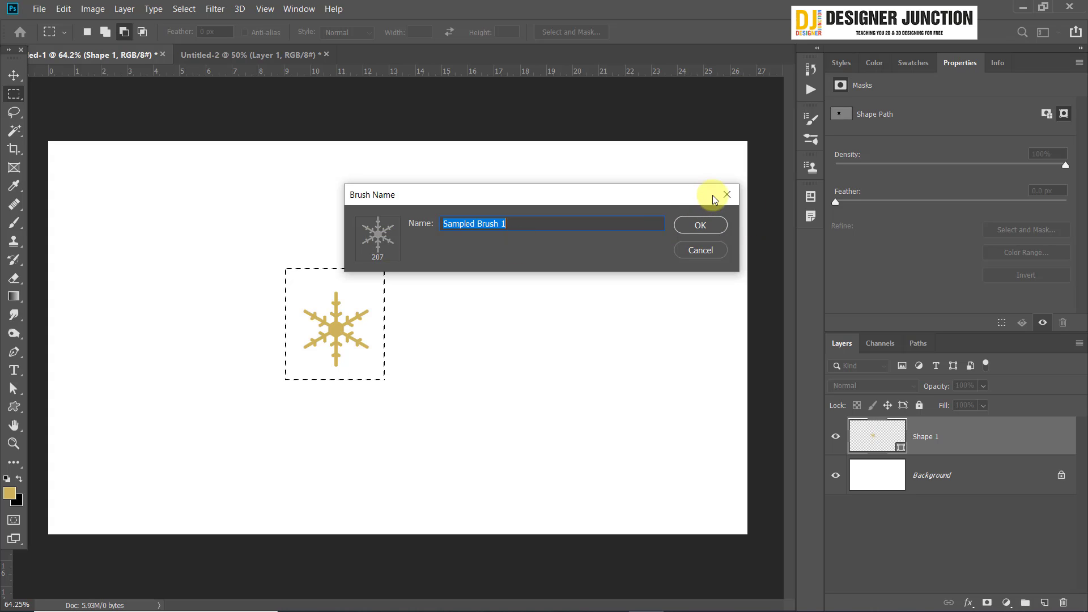
left_click(701, 225)
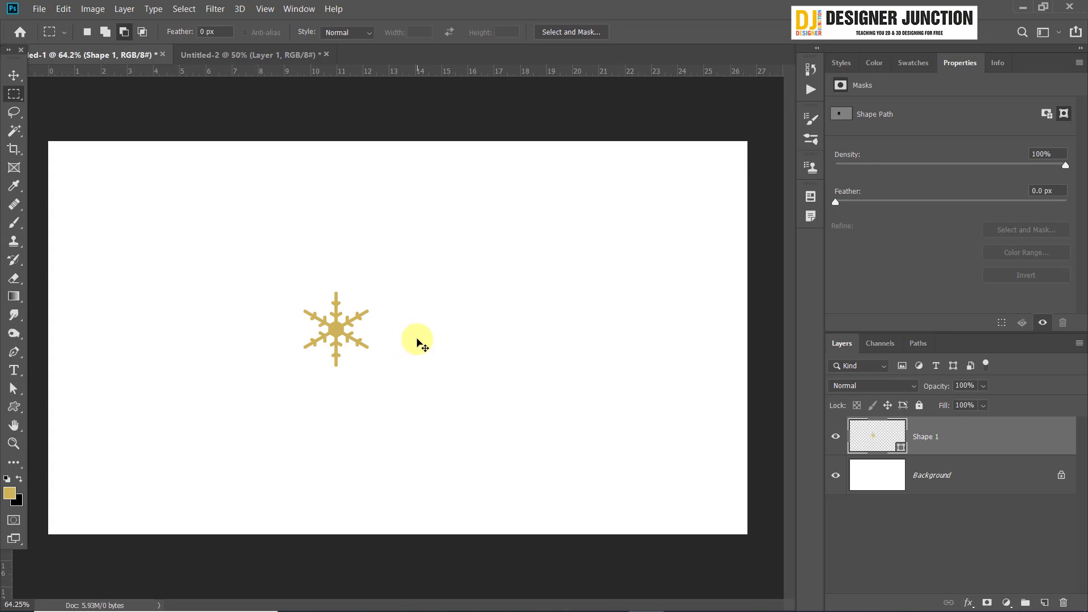
key("ctrl+z")
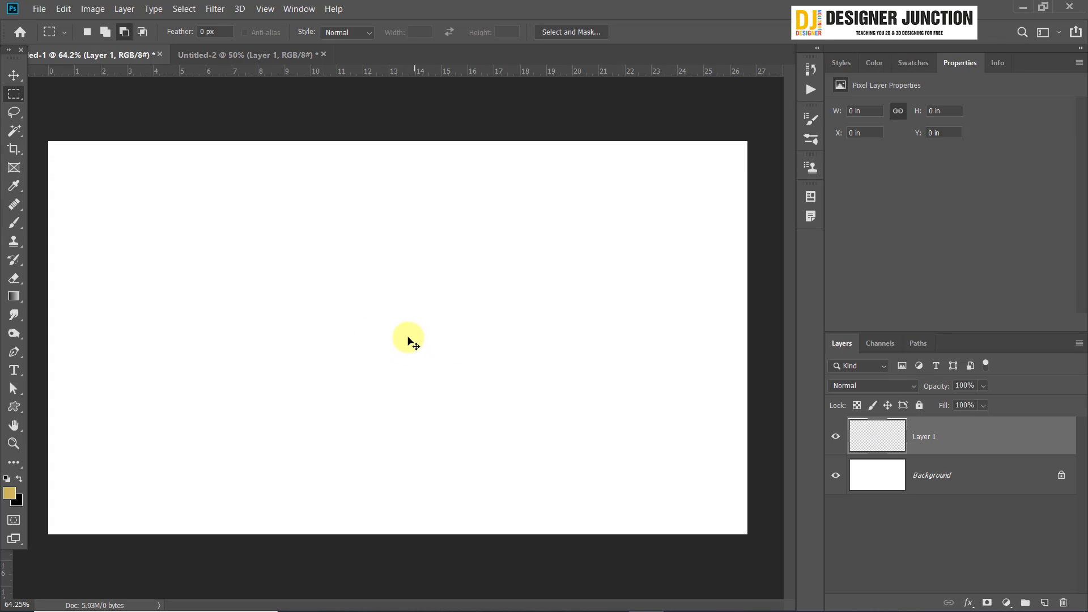
Create a snowflake custom shape 100 px wide and 100 px high near the canvas centre
left_click(15, 407)
left_click(560, 33)
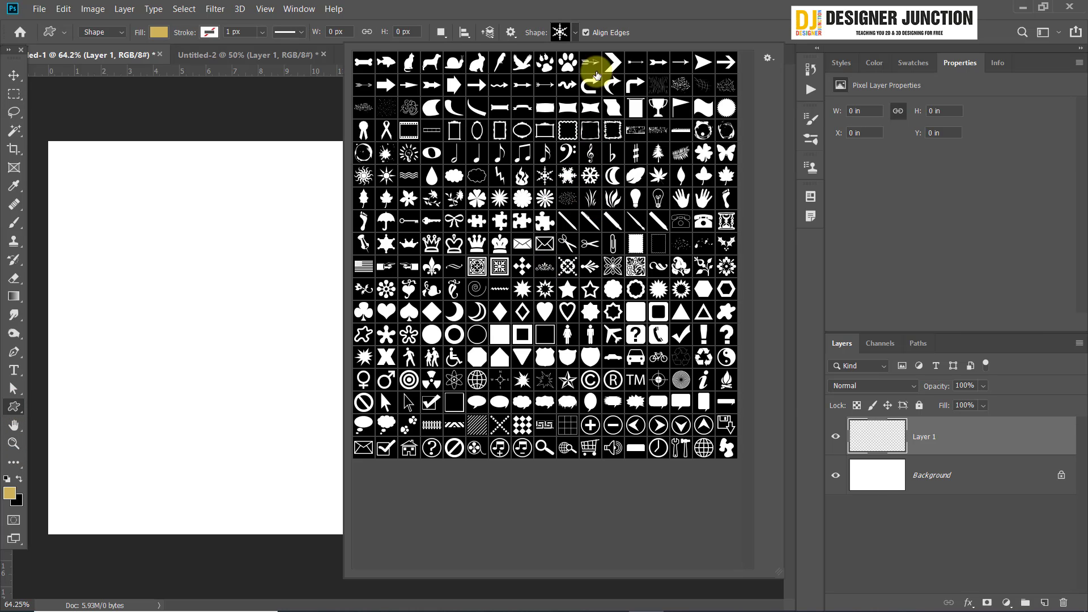
left_click(338, 267)
scroll(347, 267, "up", 5)
left_click(441, 358)
left_click(516, 248)
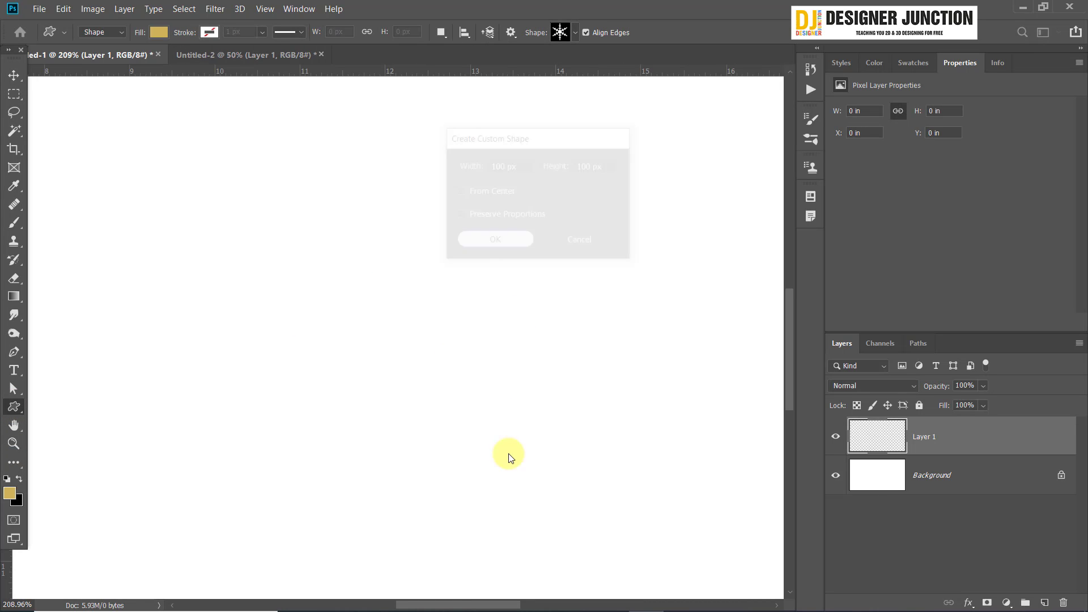
Change the fill colour of the snowflake shape to black
left_click(156, 34)
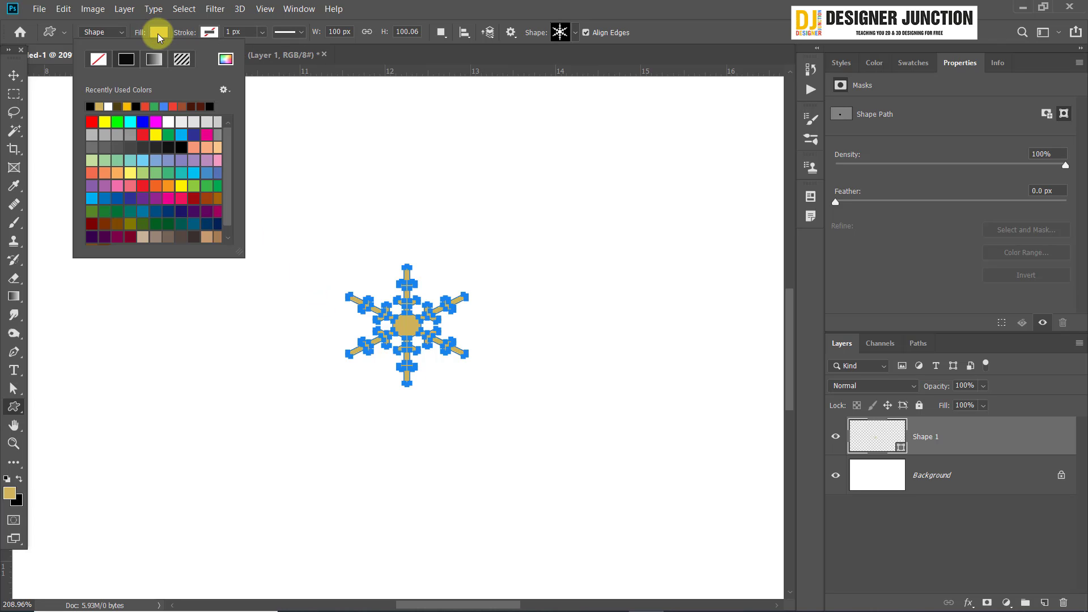
left_click(100, 105)
left_click(387, 4)
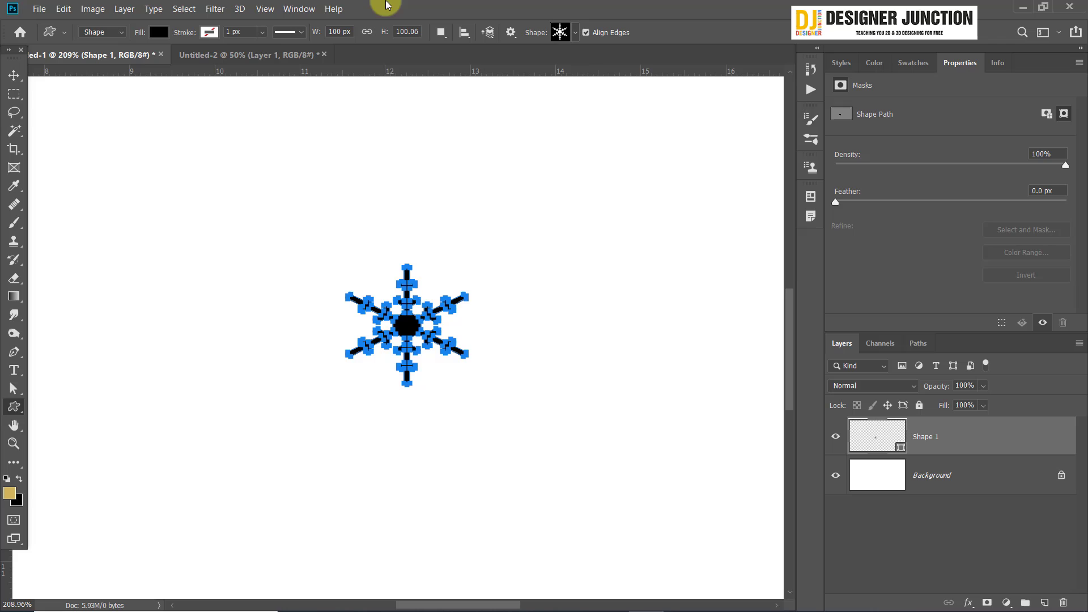
Select a rectangular area around the black snowflake and define it as a brush preset under the default name
left_click(14, 95)
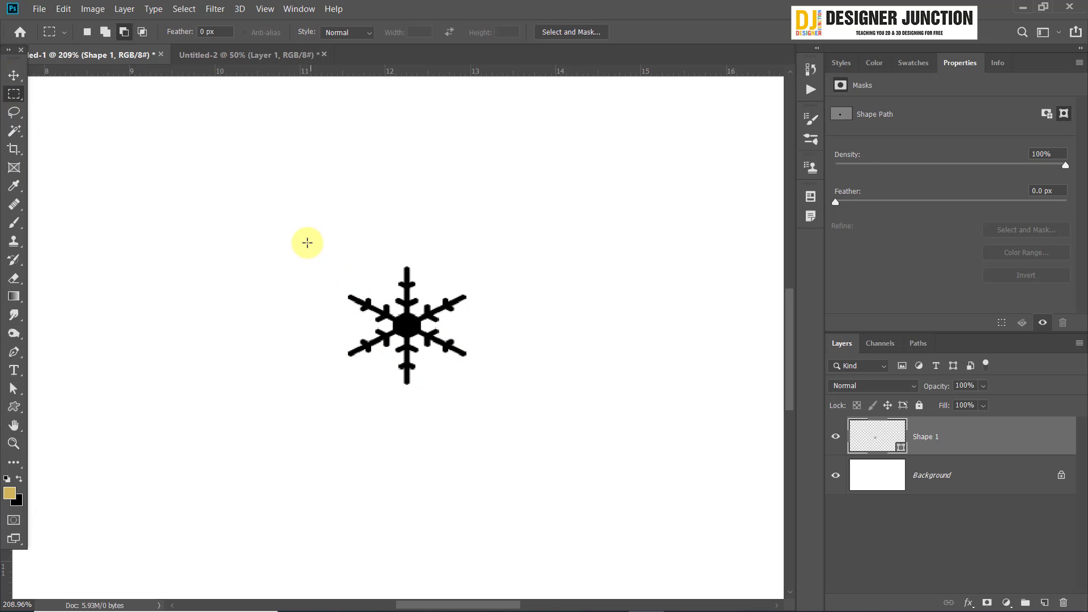
left_click_drag(307, 239, 514, 463)
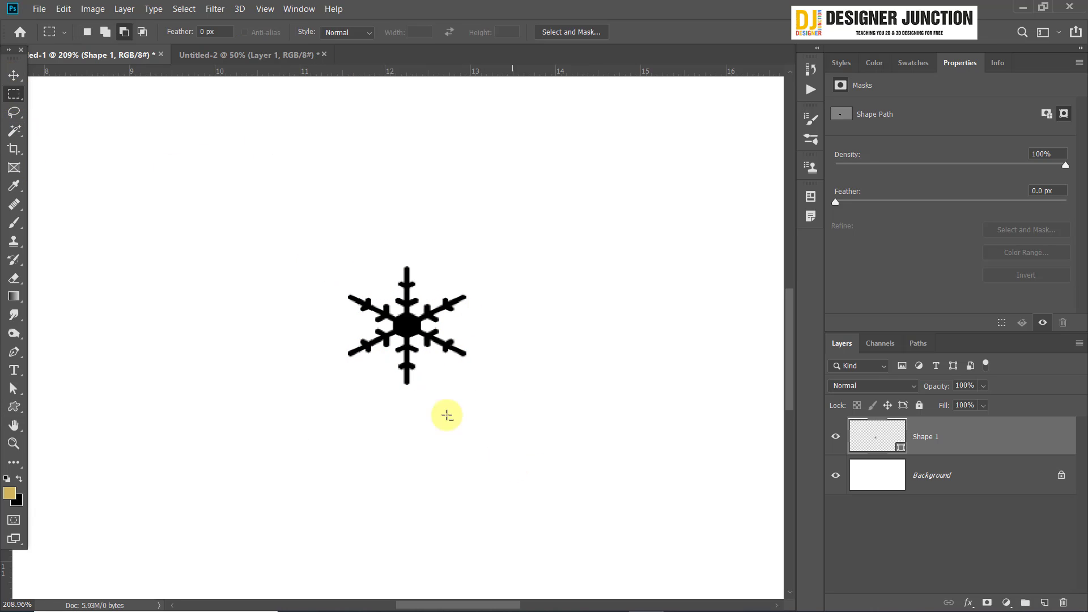
left_click(63, 9)
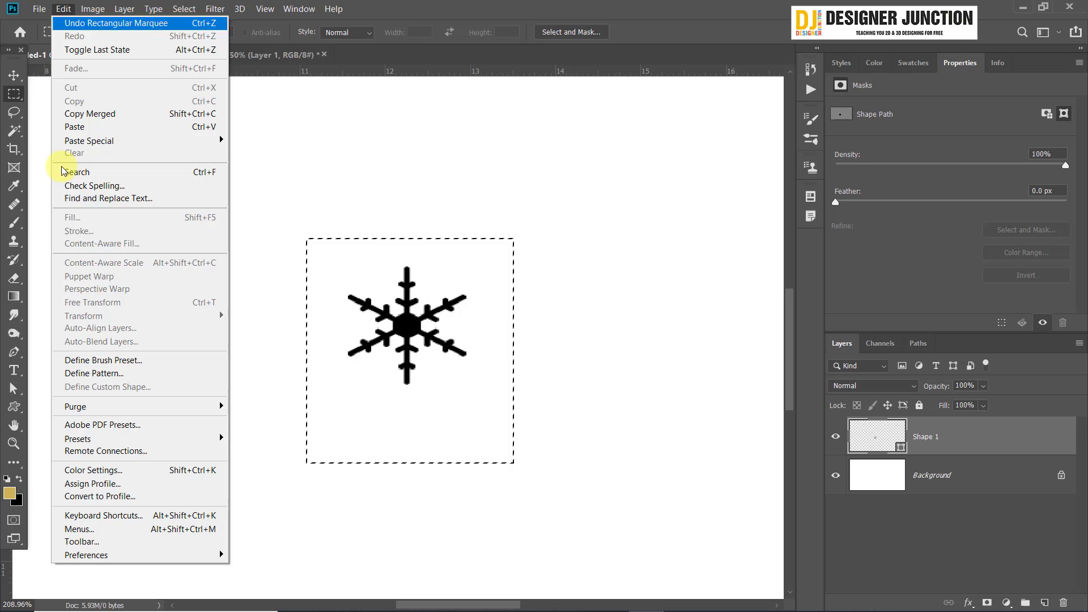
left_click(99, 360)
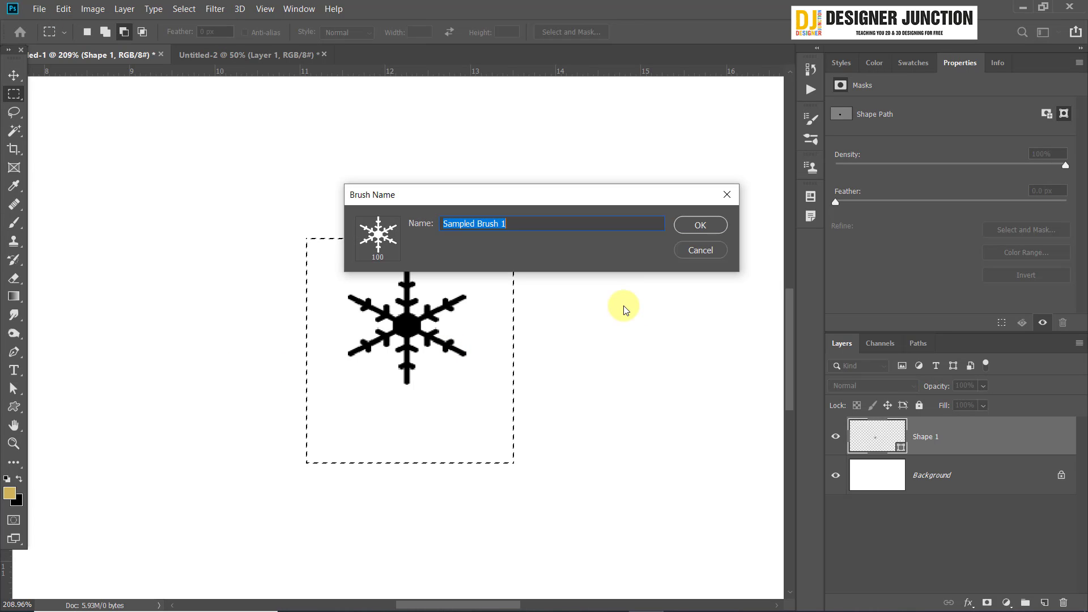
left_click(701, 223)
key("b")
scroll(432, 317, "down", 3)
scroll(431, 319, "down", 3)
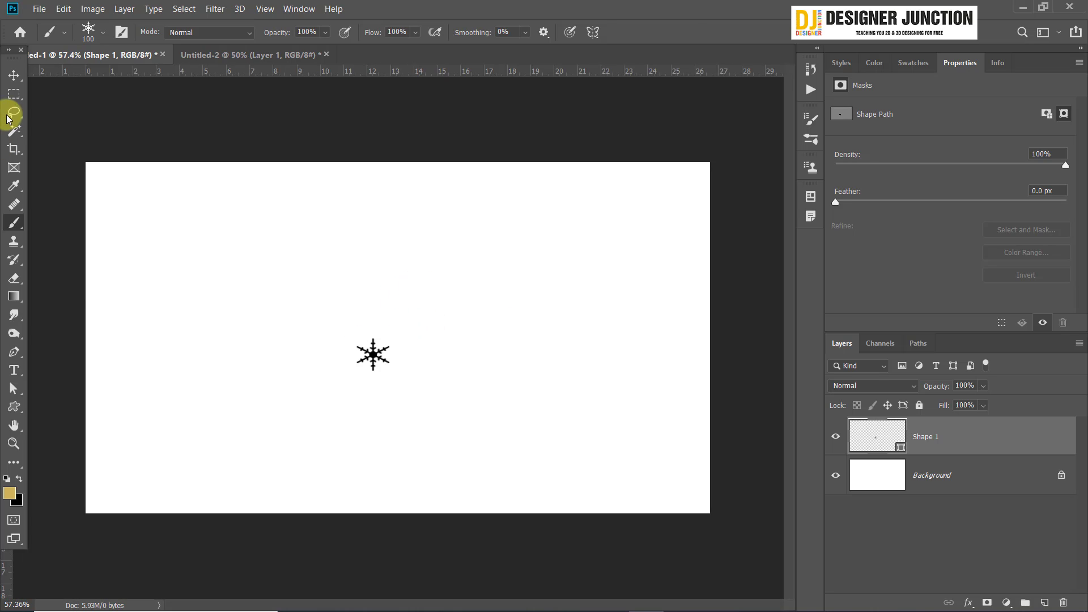
left_click(13, 77)
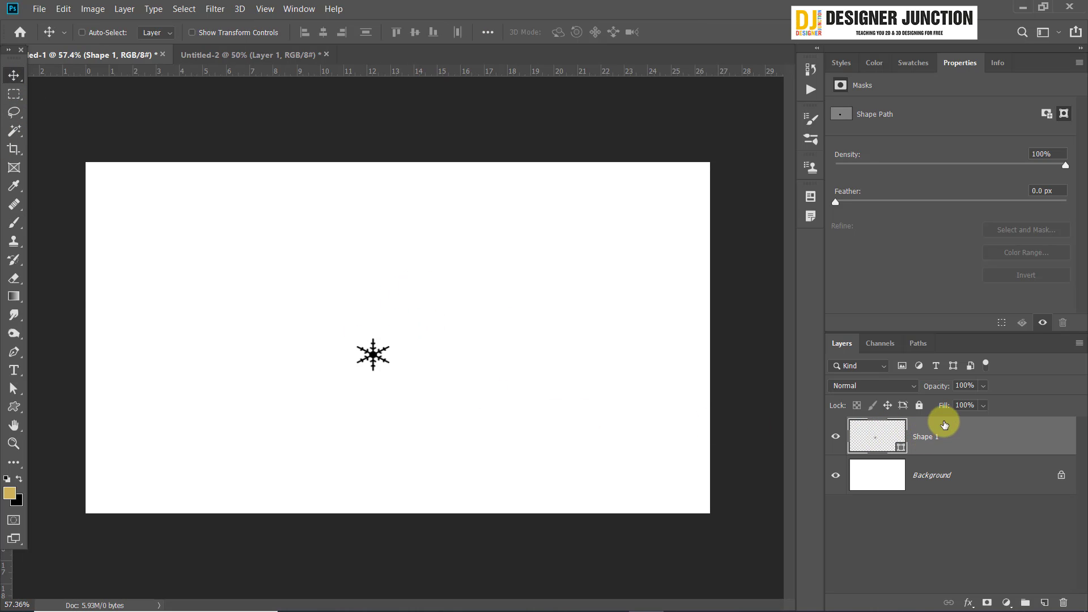
Delete the black snowflake shape layer and add a new empty layer above the background
left_click_drag(944, 425, 1063, 603)
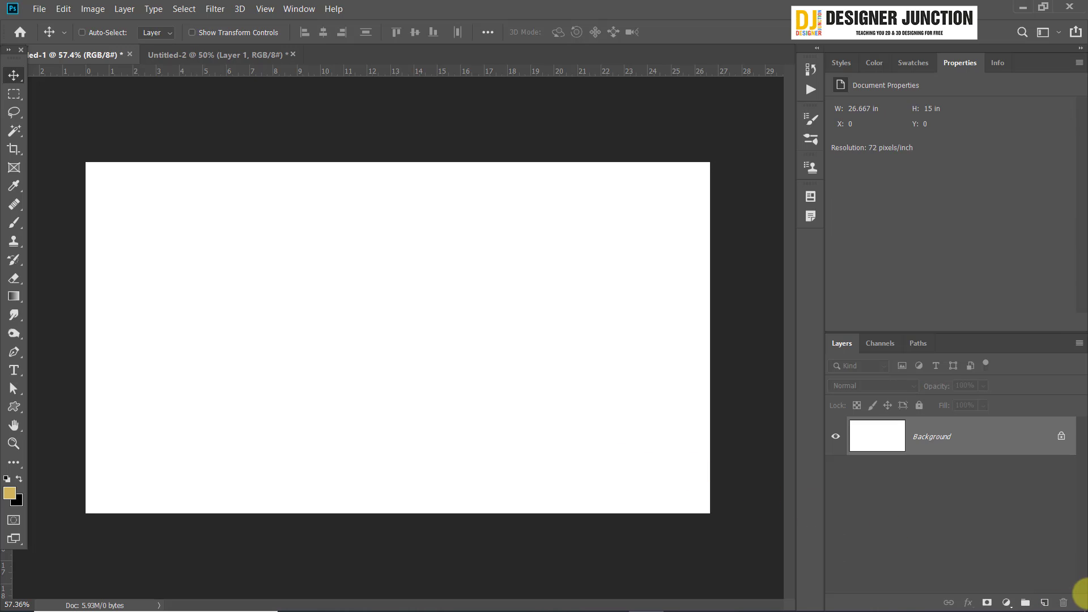
left_click(1046, 602)
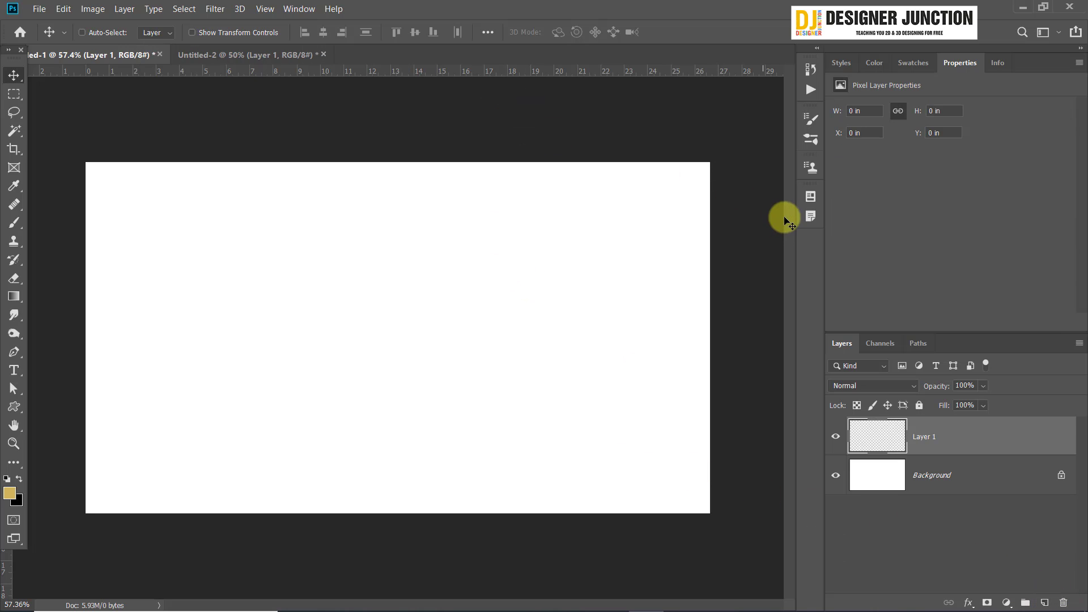
Activate the Brush tool with the 100 px snowflake tip and display its brush settings
left_click(808, 136)
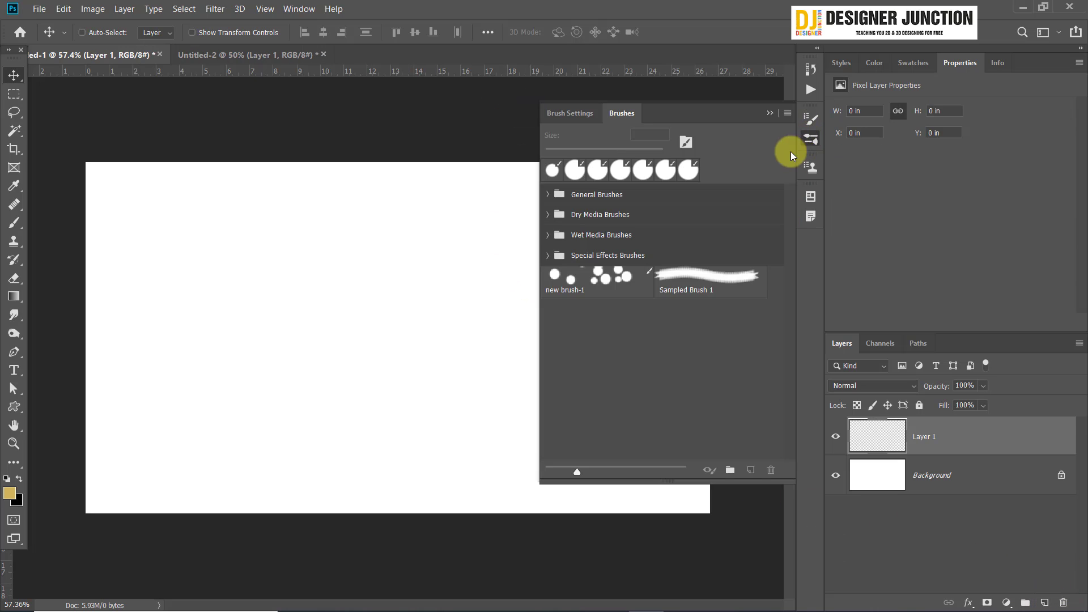
left_click(564, 114)
left_click(554, 187)
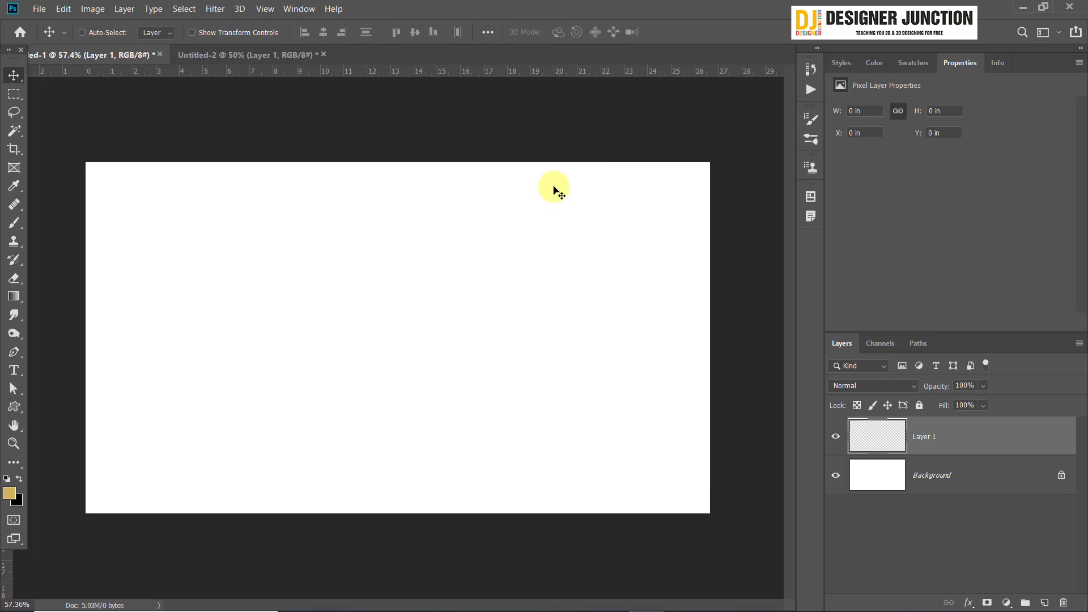
left_click(16, 224)
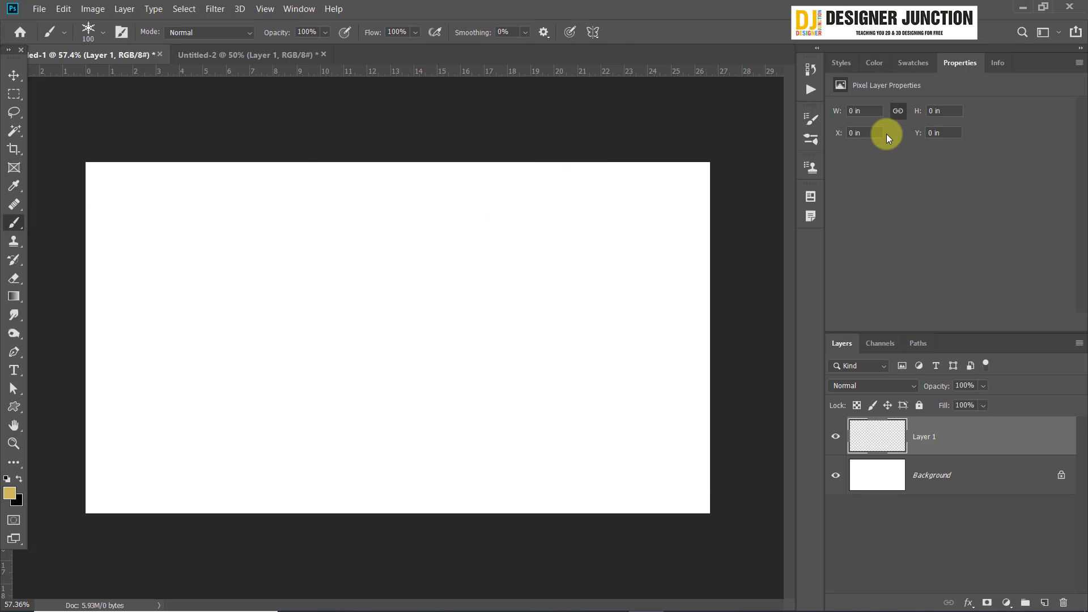
left_click(808, 117)
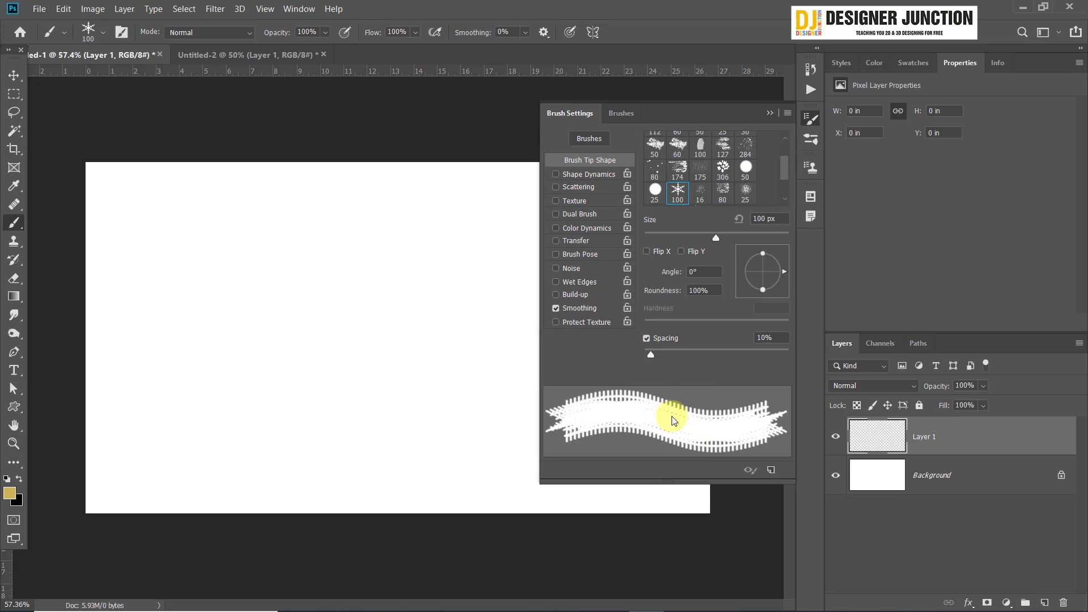
Paint several gold test strokes with the unmodified snowflake brush at 10% spacing, undoing each one
mouse_move(163, 219)
left_mouse_down()
mouse_move(256, 324)
mouse_move(434, 393)
mouse_move(457, 320)
left_mouse_up()
key("ctrl+z")
mouse_move(142, 216)
left_mouse_down()
mouse_move(232, 294)
mouse_move(214, 408)
mouse_move(370, 334)
mouse_move(329, 207)
mouse_move(328, 304)
mouse_move(272, 224)
left_mouse_up()
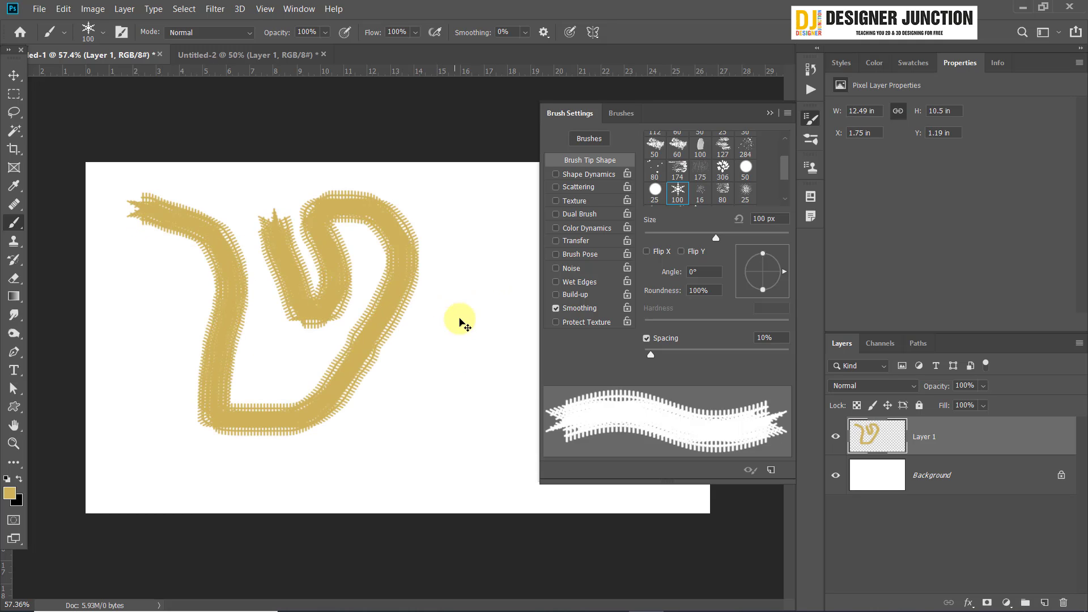
key("ctrl+z")
left_click_drag(184, 230, 258, 295)
mouse_move(186, 364)
left_mouse_down()
mouse_move(352, 443)
mouse_move(510, 381)
left_mouse_up()
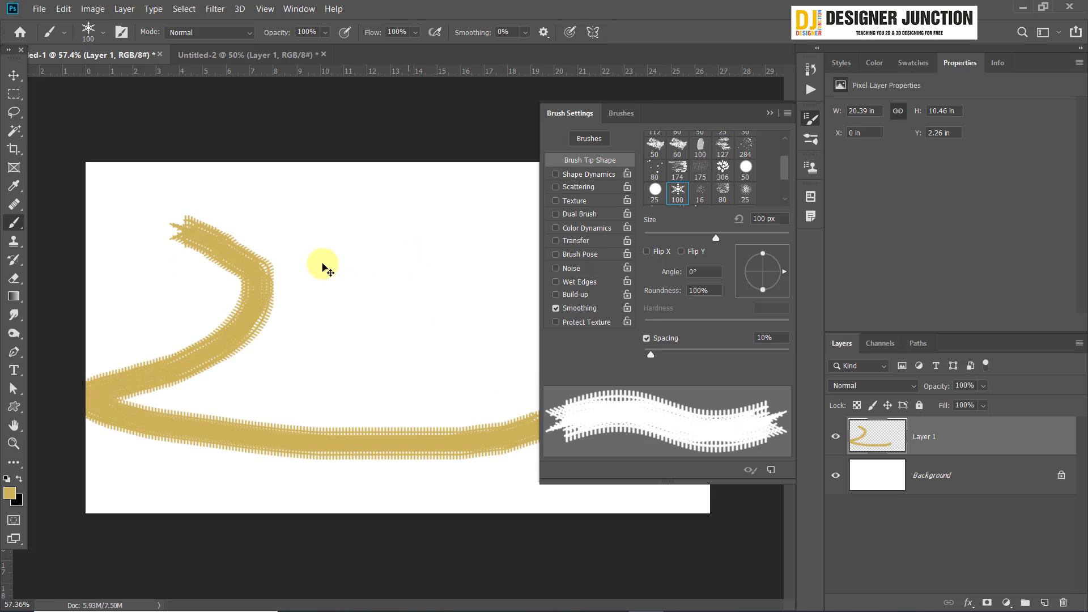
key("ctrl+z")
mouse_move(148, 210)
left_mouse_down()
mouse_move(275, 332)
mouse_move(527, 377)
left_mouse_up()
left_click_drag(481, 224, 261, 445)
key("ctrl+z")
key("ctrl+z")
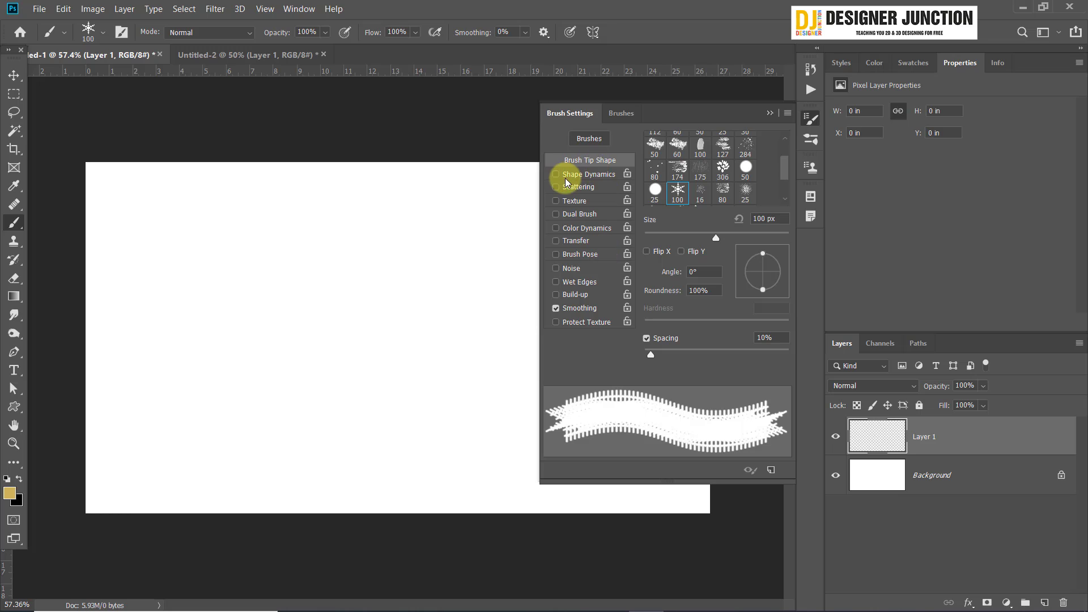
Enable Shape Dynamics and Scattering with 181% scatter for the snowflake brush, and undo a test stroke made with it
left_click(572, 176)
left_click_drag(645, 151, 660, 154)
left_click(574, 187)
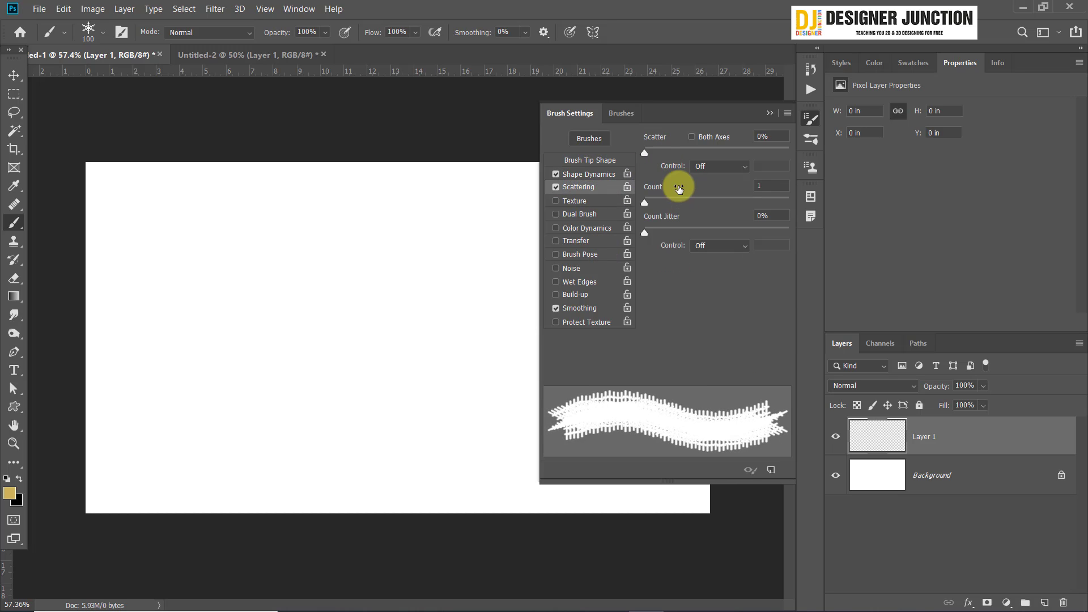
mouse_move(658, 152)
left_mouse_down()
mouse_move(683, 153)
mouse_move(658, 148)
mouse_move(670, 150)
left_mouse_up()
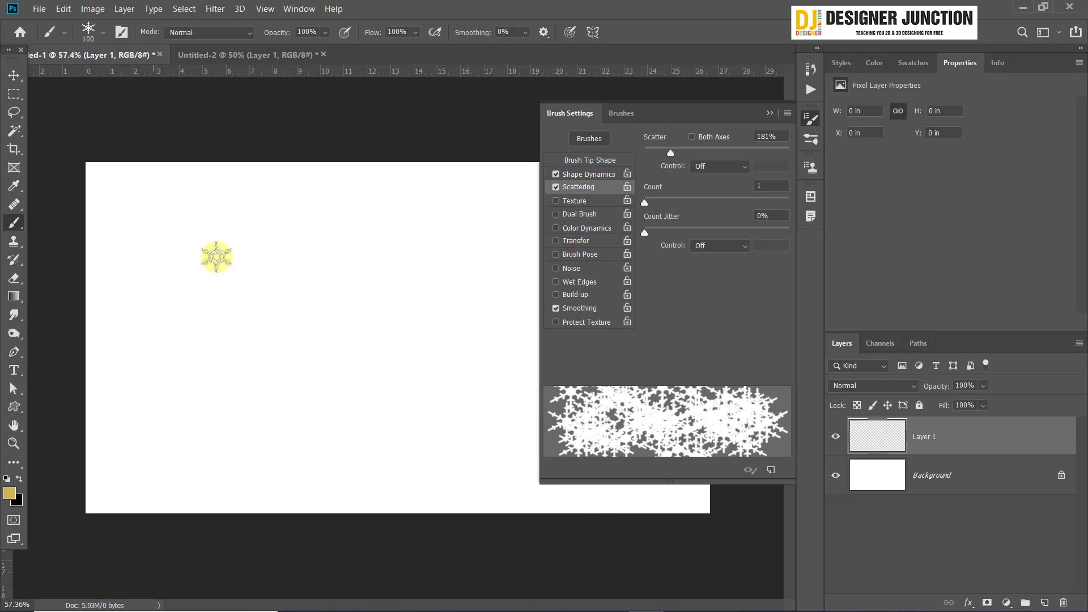
mouse_move(170, 215)
left_mouse_down()
mouse_move(315, 364)
mouse_move(433, 255)
left_mouse_up()
key("ctrl+z")
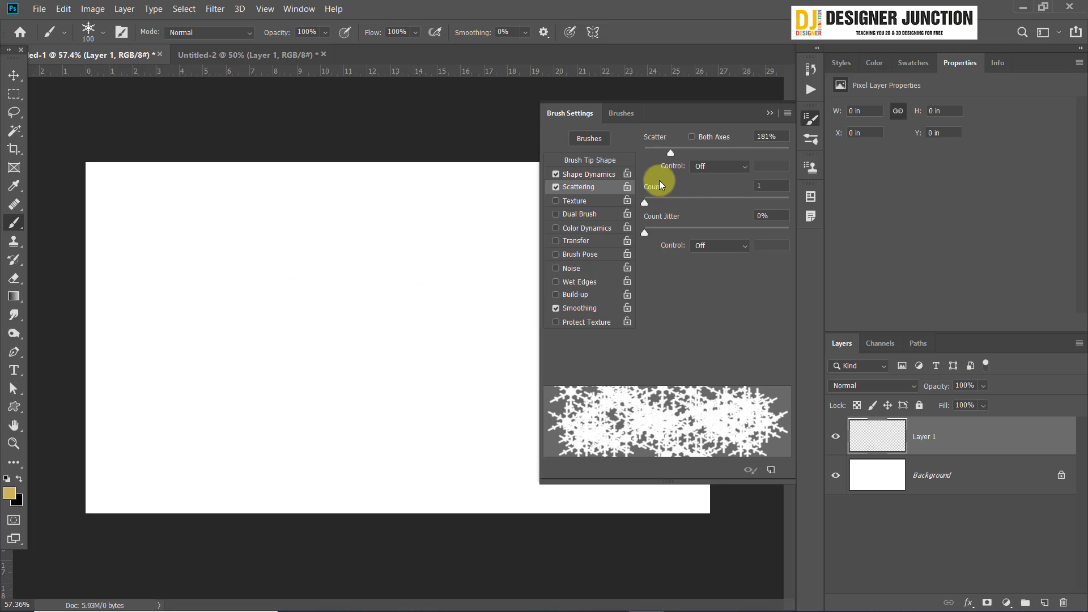
Set the brush tip spacing to 40% and the scatter to 265% on both axes
left_click(587, 160)
left_click_drag(651, 354, 674, 359)
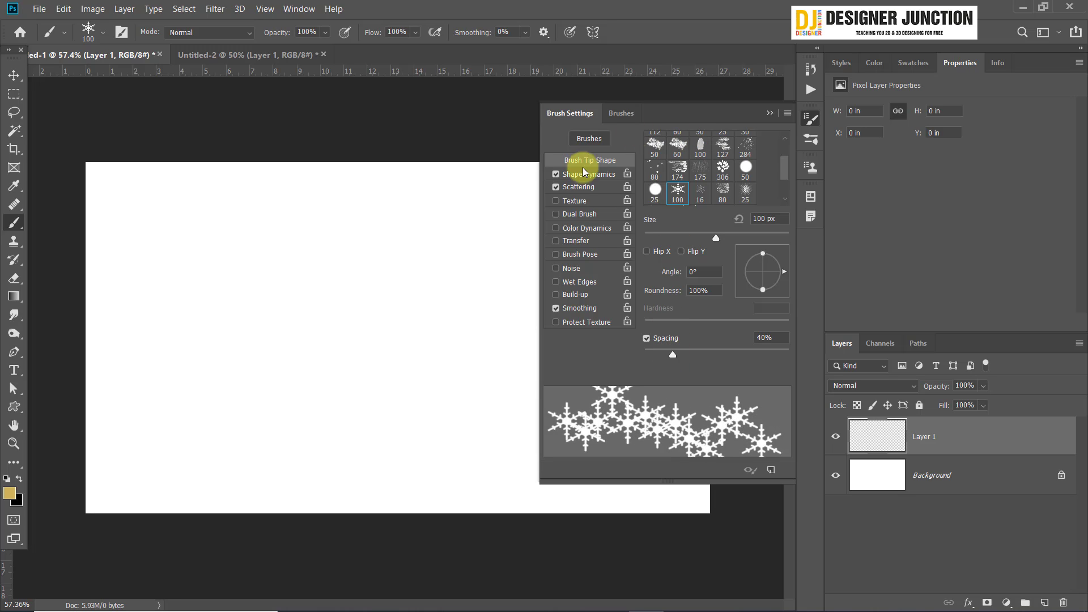
left_click(579, 187)
mouse_move(661, 158)
left_mouse_down()
mouse_move(688, 164)
mouse_move(703, 152)
left_mouse_up()
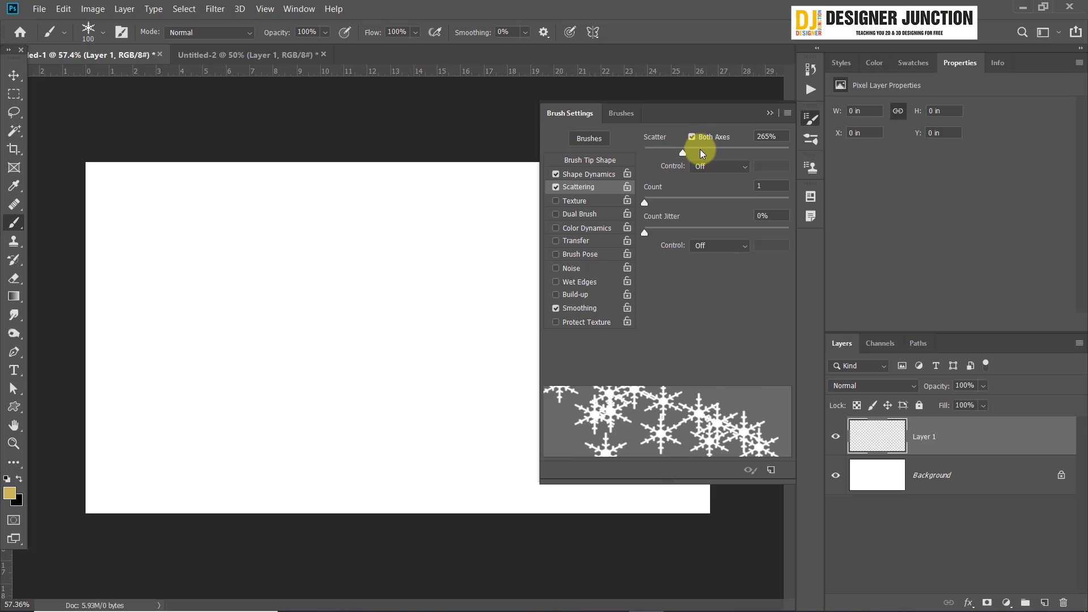
Set the brush's size jitter to 8%, angle jitter to 7% and roundness jitter to 36%
left_click(575, 174)
mouse_move(666, 147)
left_mouse_down()
mouse_move(624, 151)
mouse_move(756, 153)
mouse_move(656, 152)
left_mouse_up()
mouse_move(650, 203)
left_mouse_down()
mouse_move(675, 199)
mouse_move(643, 201)
left_mouse_up()
mouse_move(644, 264)
left_mouse_down()
mouse_move(738, 277)
mouse_move(618, 289)
mouse_move(686, 289)
mouse_move(632, 290)
mouse_move(654, 297)
left_mouse_up()
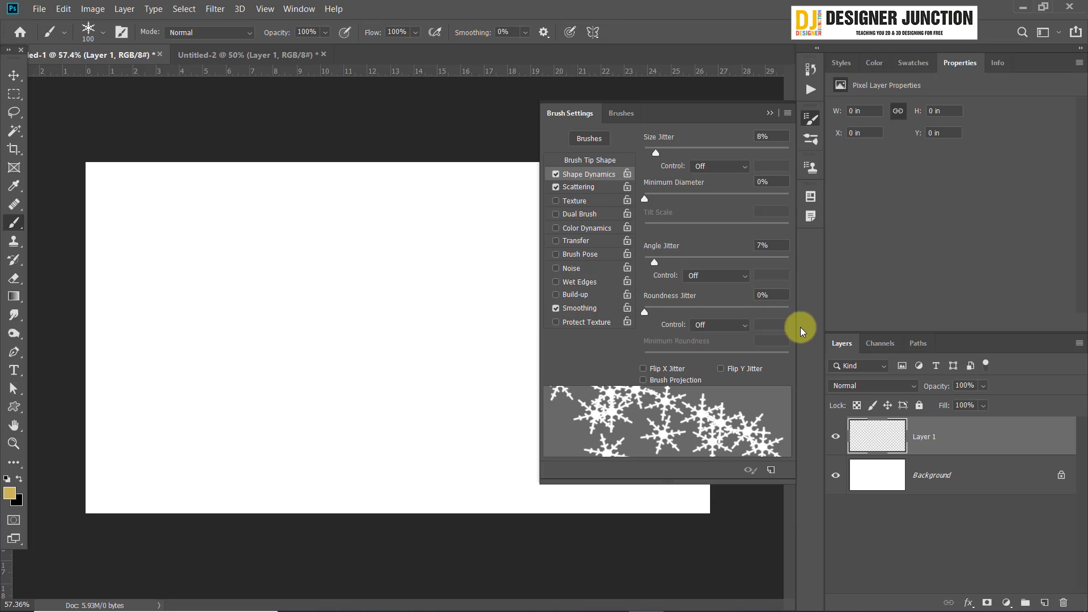
mouse_move(647, 315)
left_mouse_down()
mouse_move(741, 304)
mouse_move(623, 306)
mouse_move(831, 320)
left_mouse_up()
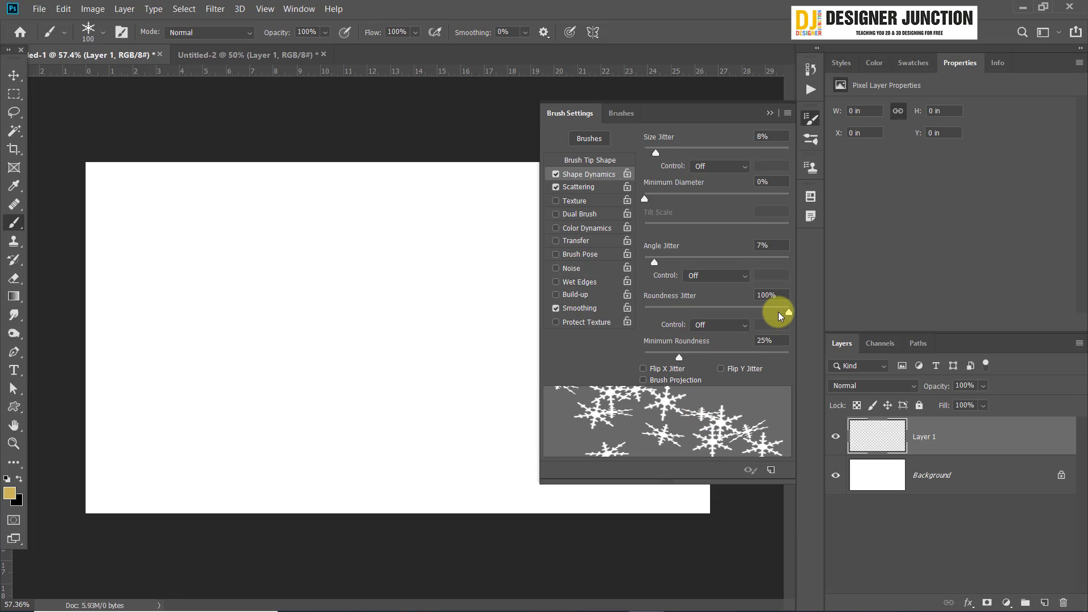
mouse_move(772, 309)
left_mouse_down()
mouse_move(634, 303)
mouse_move(690, 315)
mouse_move(758, 308)
mouse_move(686, 321)
left_mouse_up()
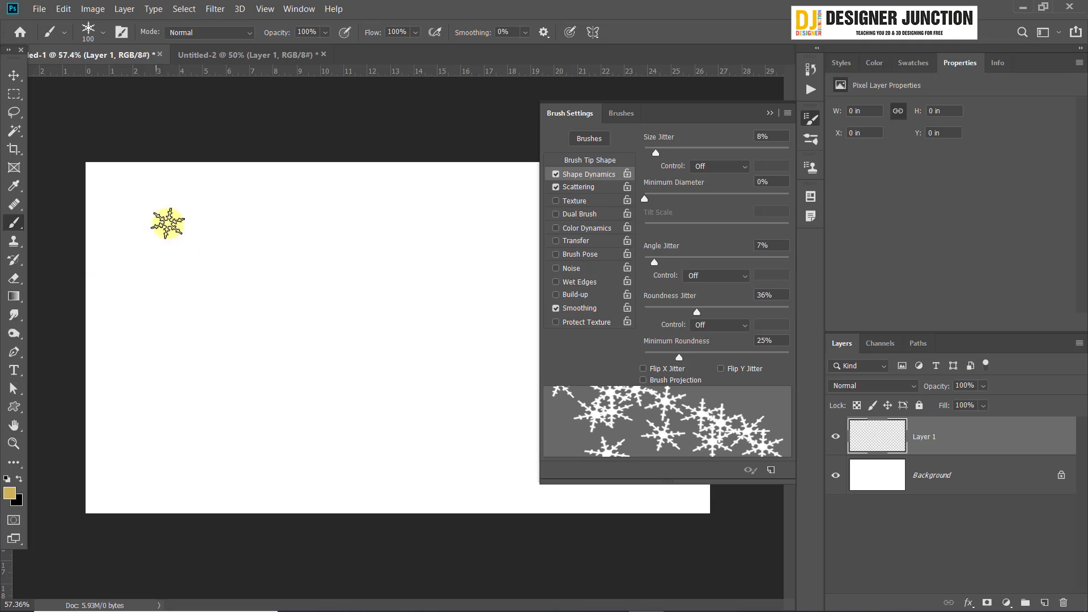
Paint test strokes of scattered gold snowflakes across the canvas with the jittered brush, and undo them
mouse_move(165, 223)
left_mouse_down()
mouse_move(417, 296)
mouse_move(211, 342)
mouse_move(239, 376)
mouse_move(351, 363)
left_mouse_up()
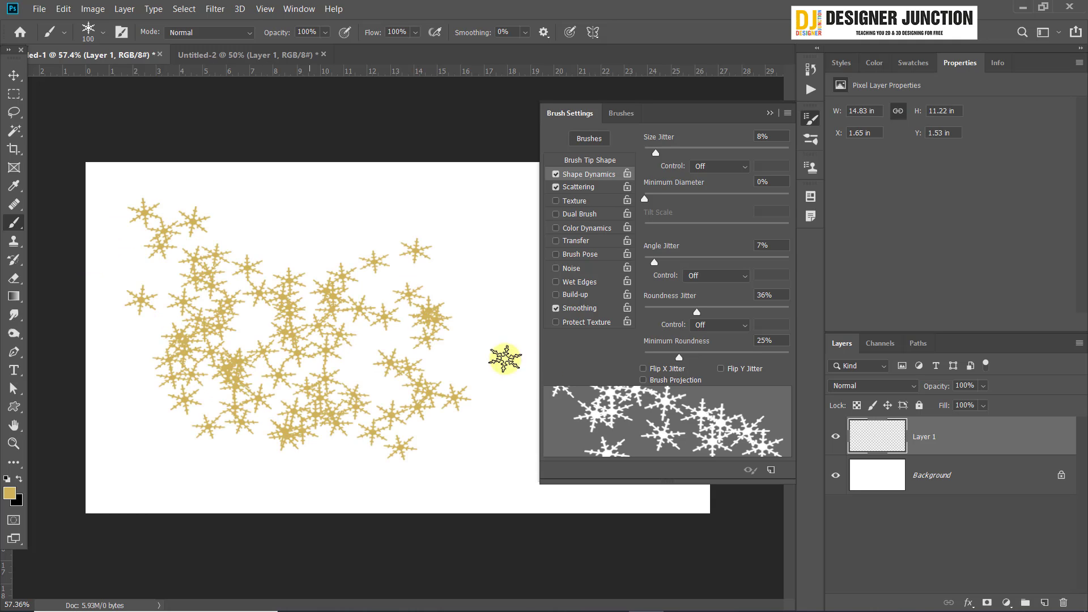
key("ctrl+z")
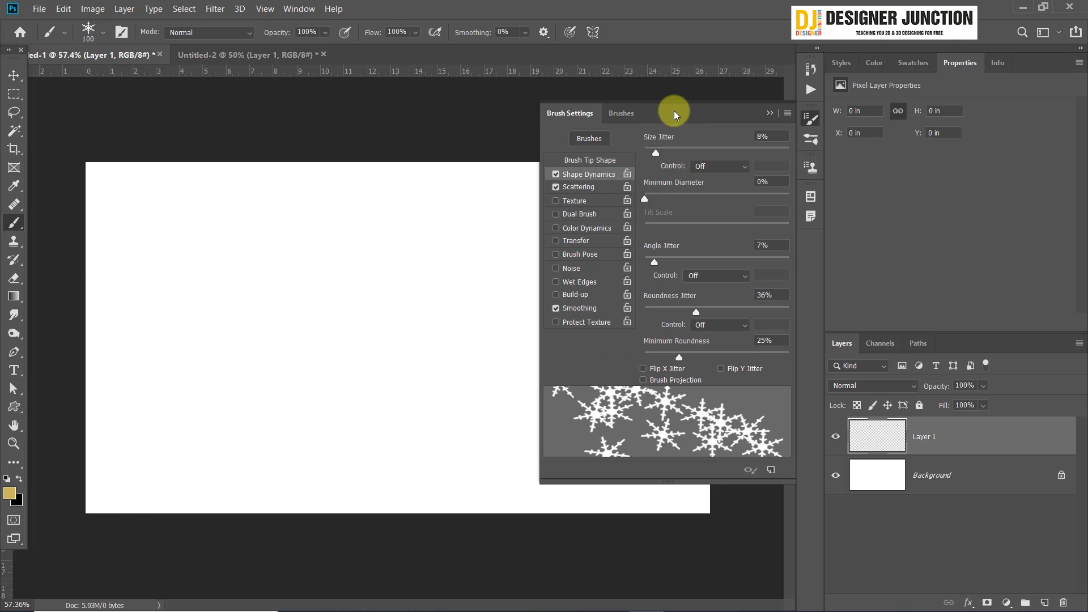
double_click(593, 114)
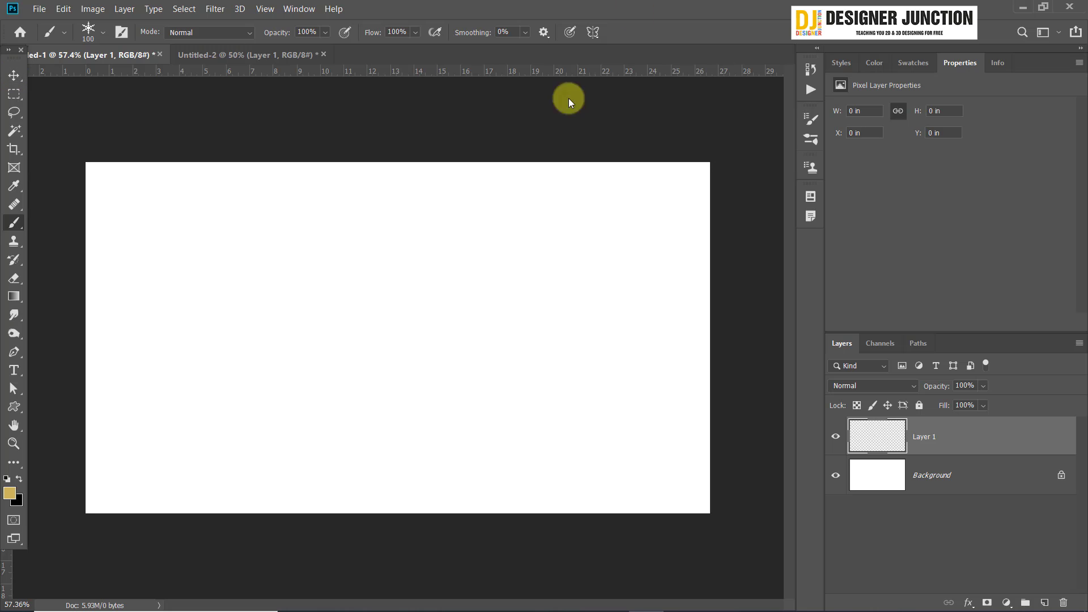
left_click(809, 120)
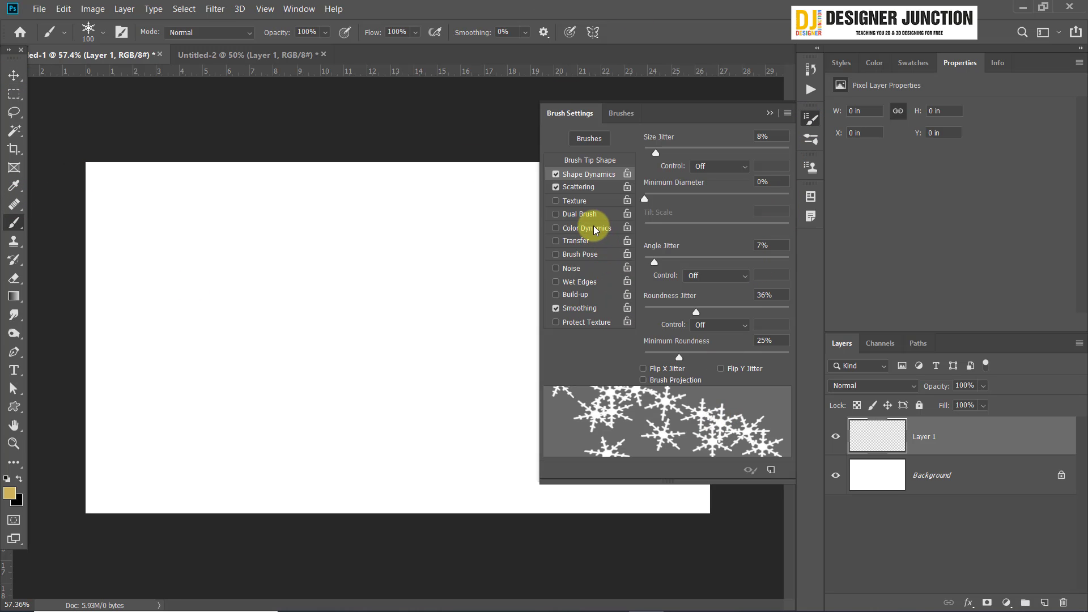
mouse_move(193, 218)
left_mouse_down()
mouse_move(325, 330)
mouse_move(158, 398)
mouse_move(422, 345)
mouse_move(447, 427)
mouse_move(507, 191)
mouse_move(214, 266)
mouse_move(160, 267)
left_mouse_up()
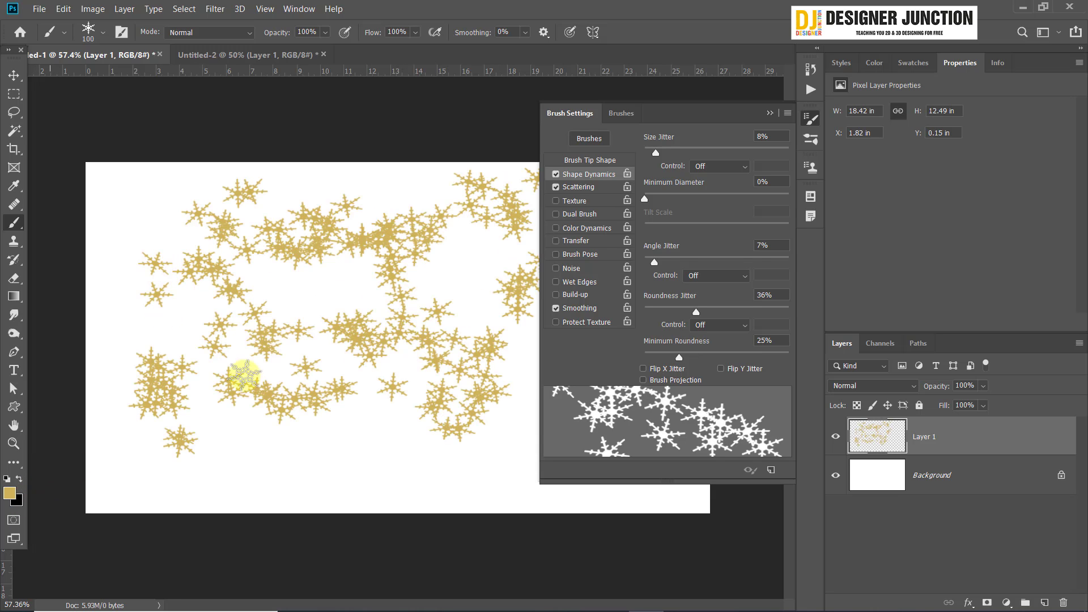
mouse_move(244, 376)
left_mouse_down()
mouse_move(390, 361)
mouse_move(438, 450)
mouse_move(499, 476)
left_mouse_up()
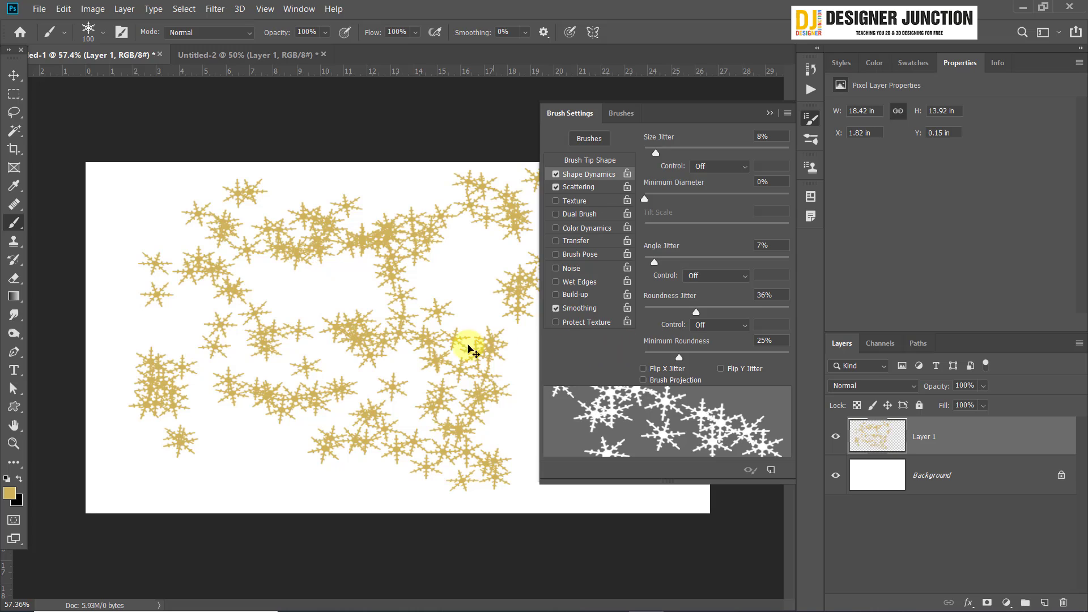
key("ctrl+z")
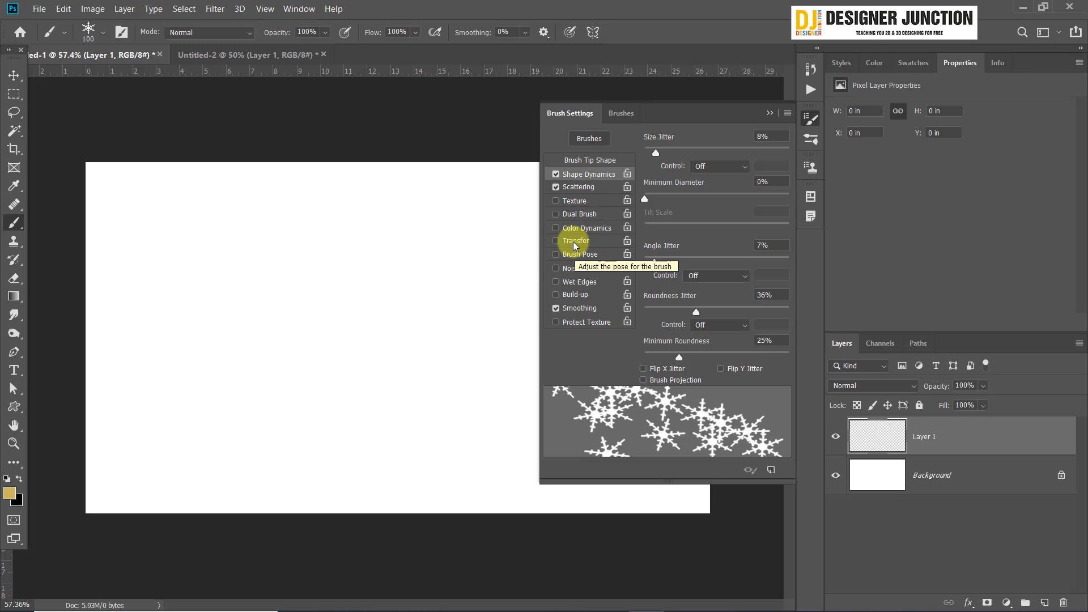
Enable Color Dynamics for the snowflake brush with its control off, and leave Dual Brush disabled
left_click(585, 227)
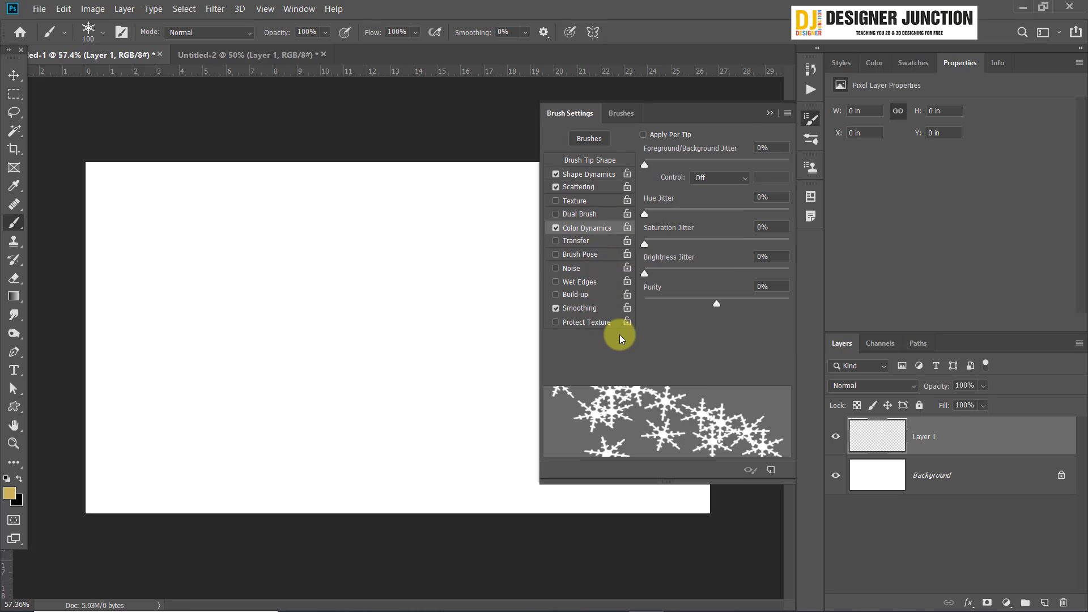
left_click(591, 216)
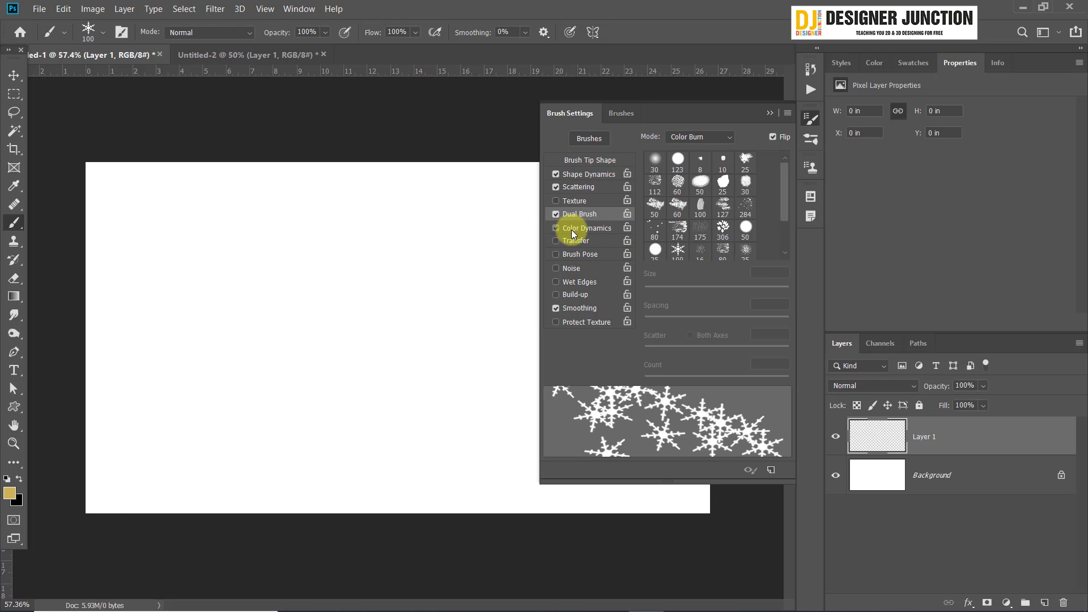
left_click(571, 229)
left_click(581, 230)
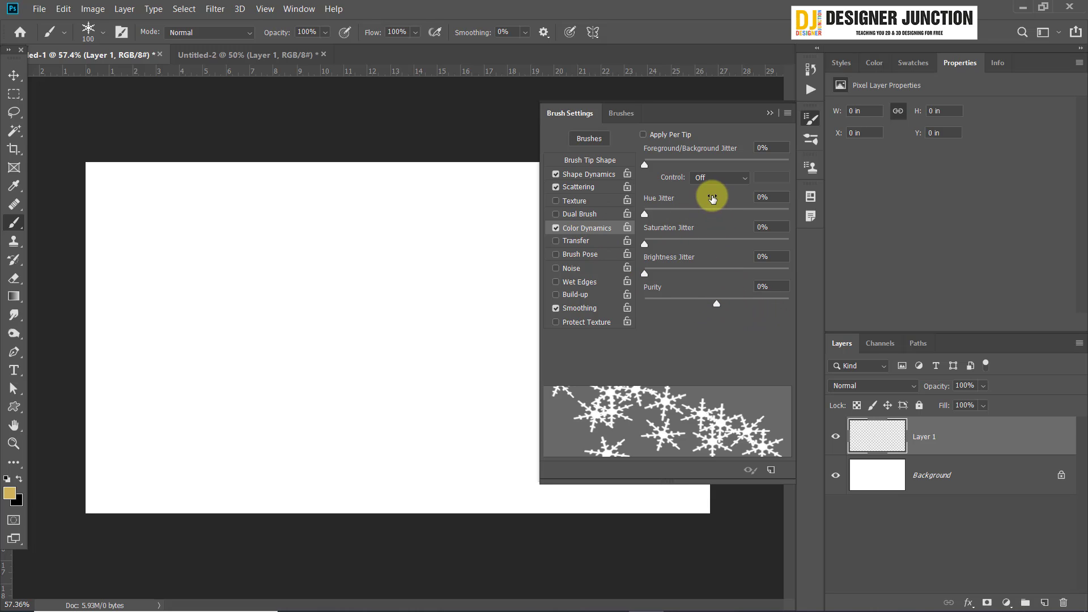
left_click(716, 178)
left_click(716, 177)
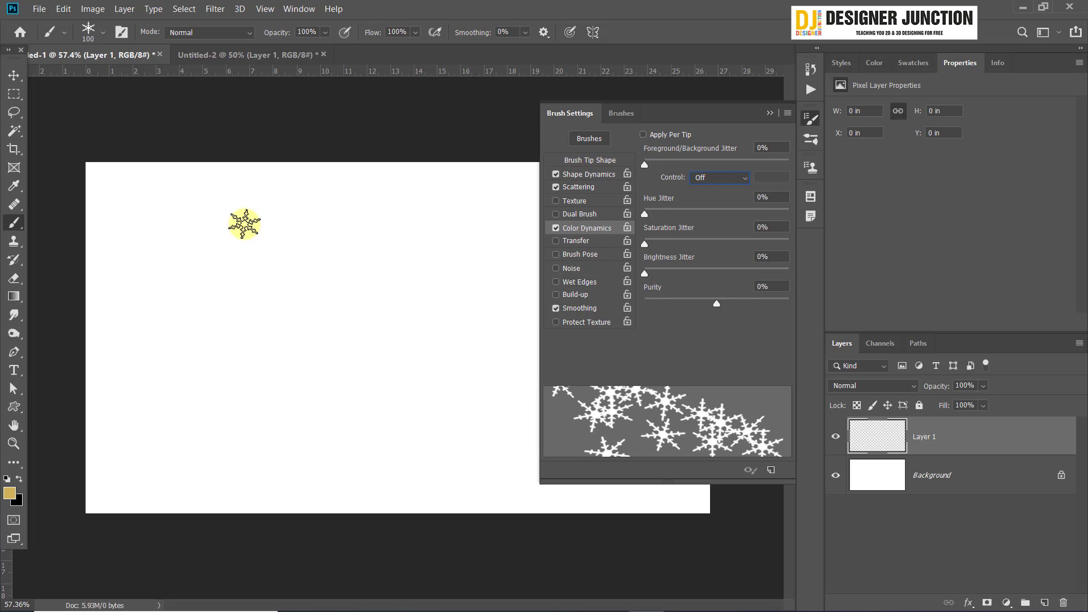
Try a foreground/background jitter of 42% with test strokes on the canvas, and undo the strokes
mouse_move(243, 223)
left_mouse_down()
mouse_move(369, 365)
mouse_move(408, 379)
left_mouse_up()
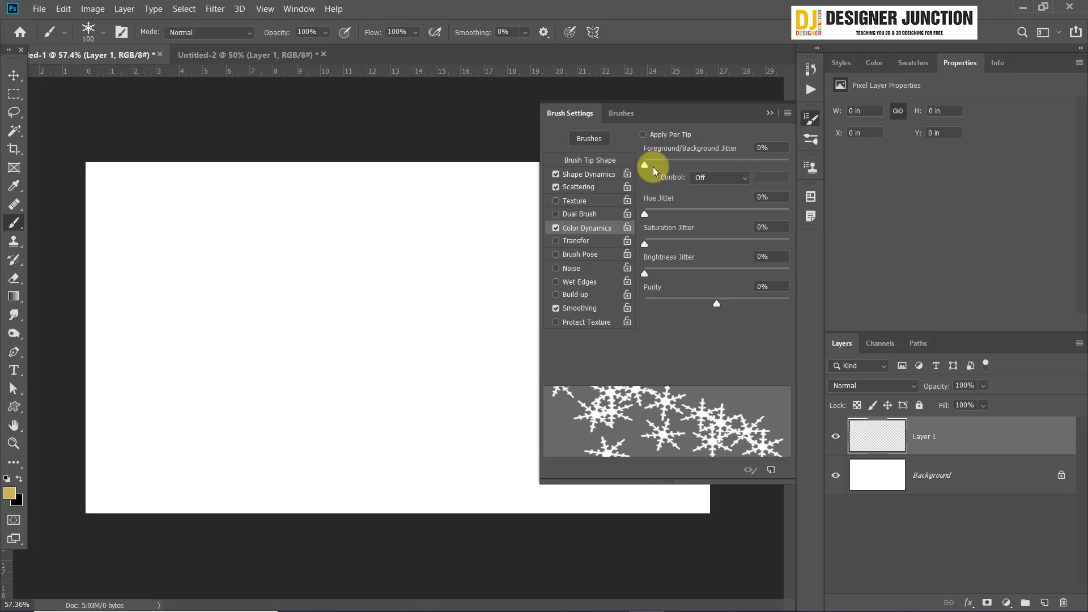
left_click_drag(645, 163, 744, 177)
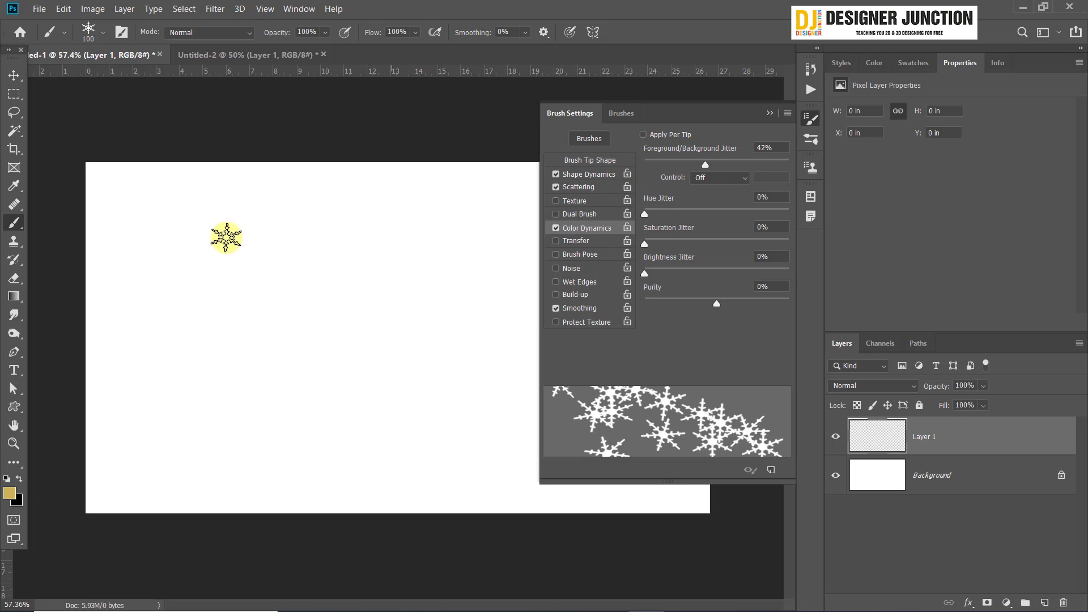
mouse_move(226, 237)
left_mouse_down()
mouse_move(439, 372)
mouse_move(590, 289)
left_mouse_up()
key("ctrl+z")
left_click_drag(263, 227, 379, 435)
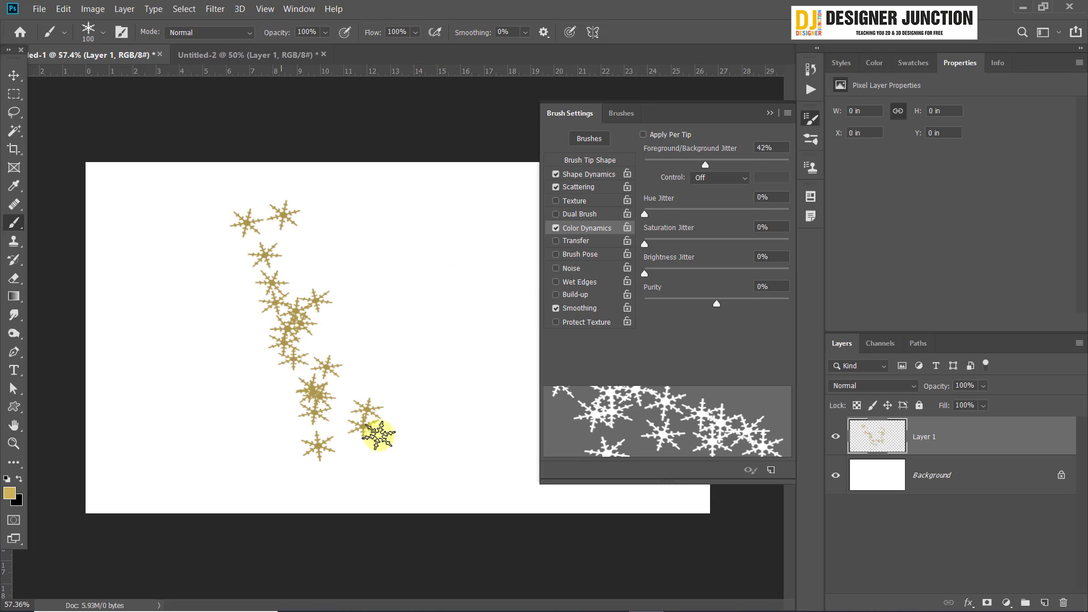
key("ctrl+z")
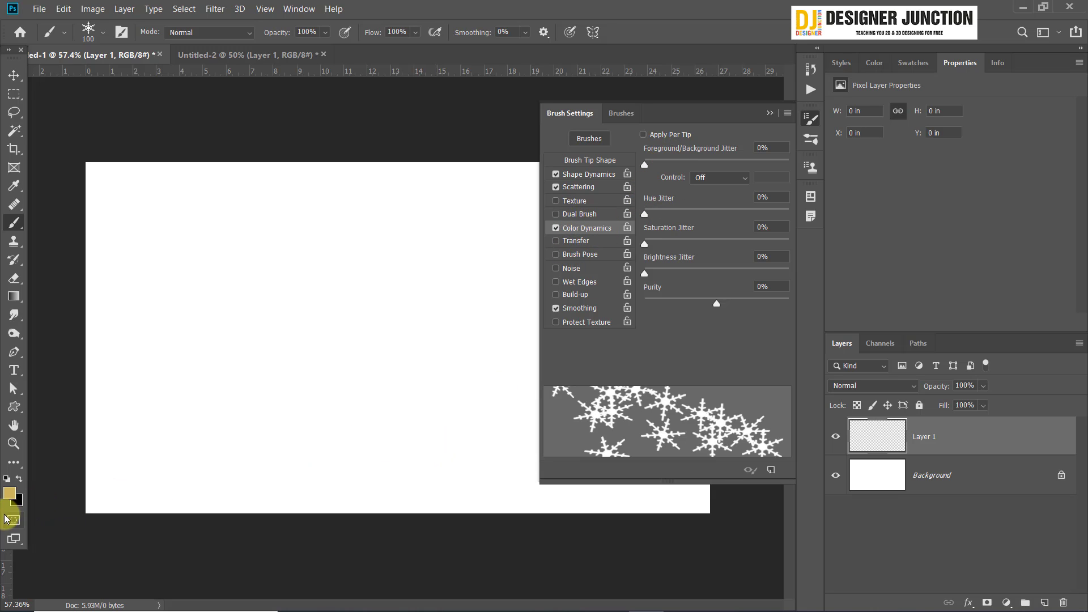
Change the background colour to a soft purple with a hue of 296°
left_click(17, 502)
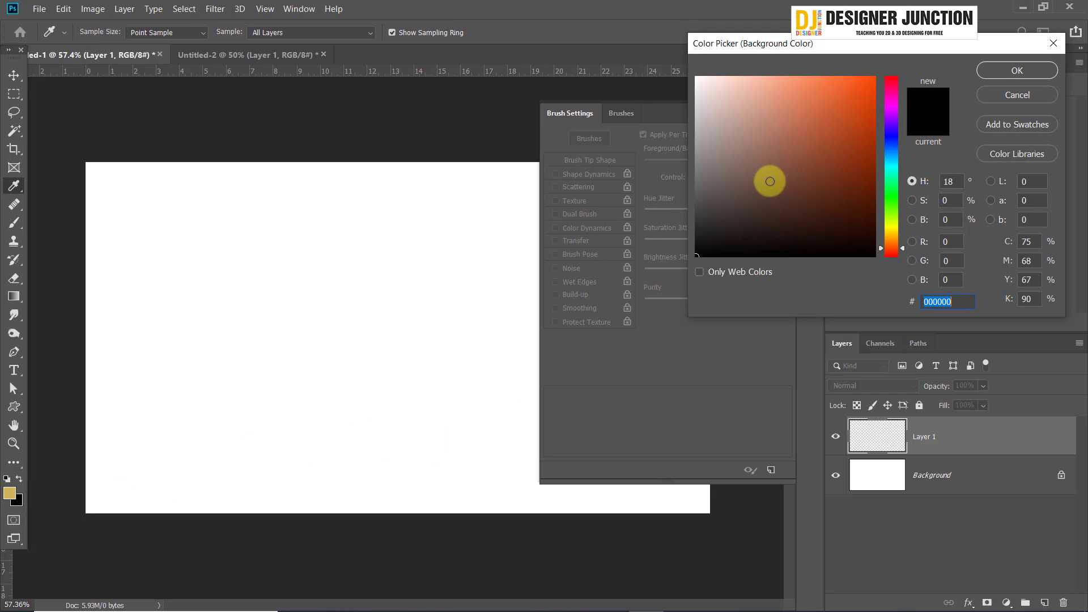
left_click(894, 112)
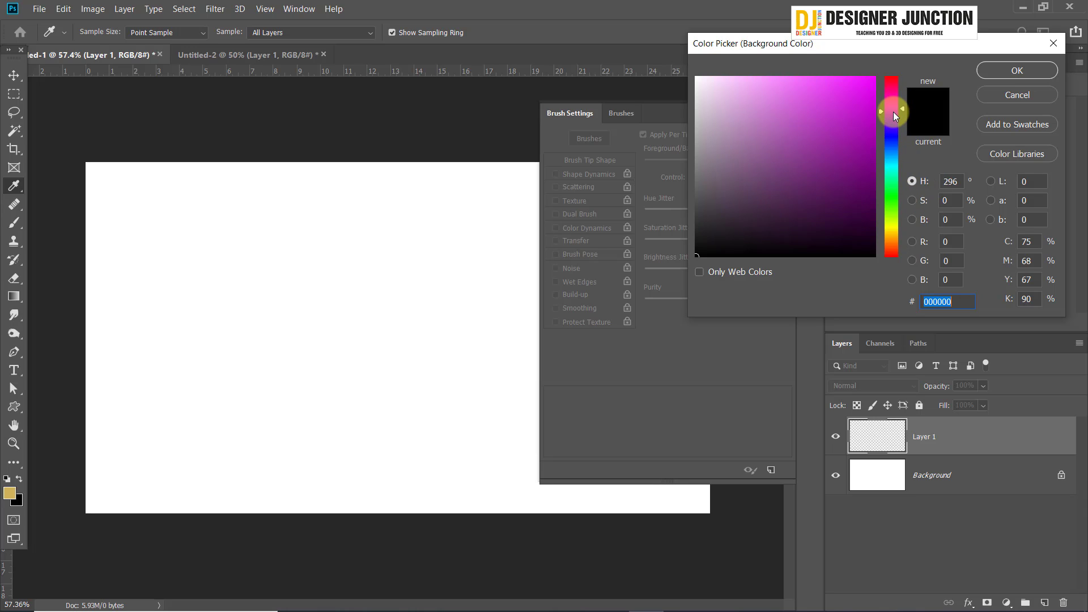
mouse_move(850, 104)
left_mouse_down()
mouse_move(814, 92)
mouse_move(759, 128)
left_mouse_up()
left_click(1007, 80)
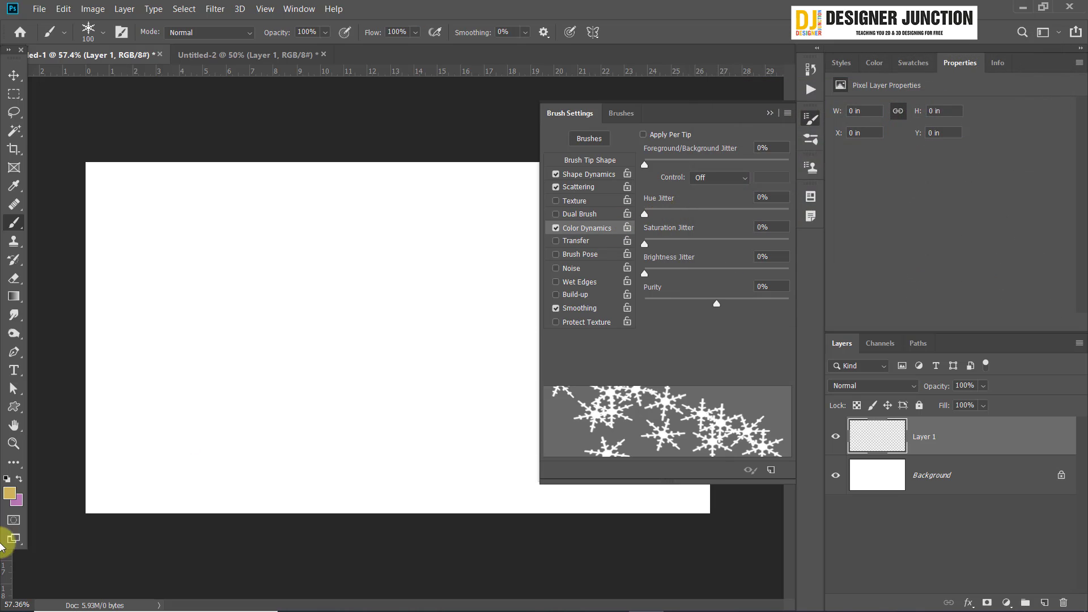
Change the foreground colour to a deeper gold, then paint a test stroke of snowflakes and undo it
left_click(11, 491)
mouse_move(822, 210)
left_mouse_down()
mouse_move(855, 158)
mouse_move(843, 145)
mouse_move(850, 120)
left_mouse_up()
left_click(1004, 73)
mouse_move(204, 209)
left_mouse_down()
mouse_move(261, 306)
mouse_move(338, 371)
mouse_move(284, 433)
left_mouse_up()
key("ctrl+z")
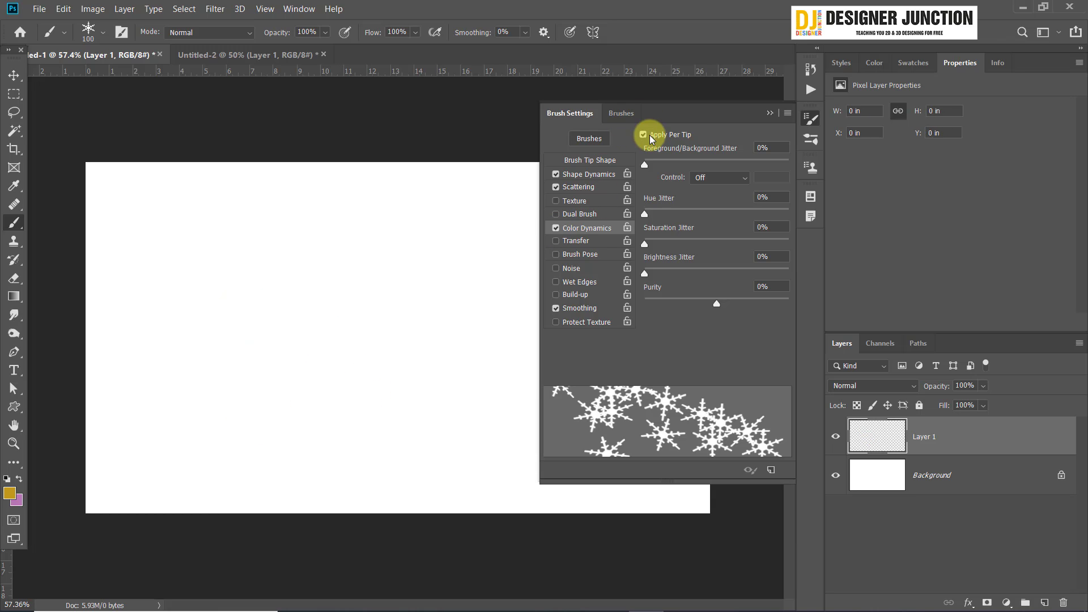
Turn on Apply Per Tip, set the foreground/background jitter to 100%, and test the snowflake brush with strokes that are undone
left_click(650, 135)
mouse_move(209, 216)
left_mouse_down()
mouse_move(283, 306)
mouse_move(445, 293)
mouse_move(262, 389)
left_mouse_up()
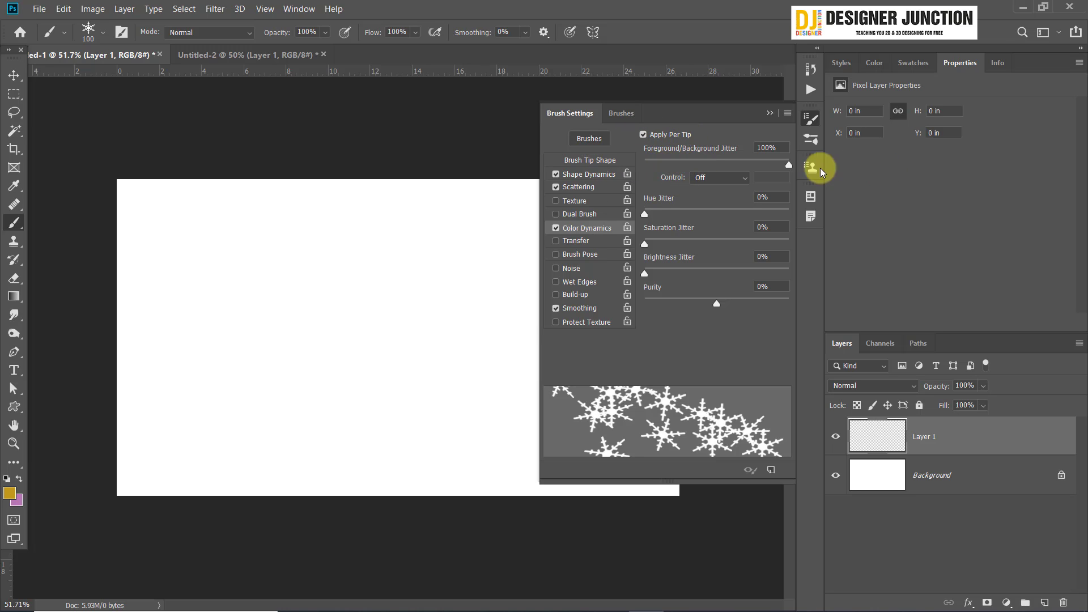
mouse_move(161, 218)
left_mouse_down()
mouse_move(308, 396)
mouse_move(423, 224)
left_mouse_up()
mouse_move(372, 284)
left_mouse_down()
mouse_move(326, 323)
mouse_move(322, 230)
left_mouse_up()
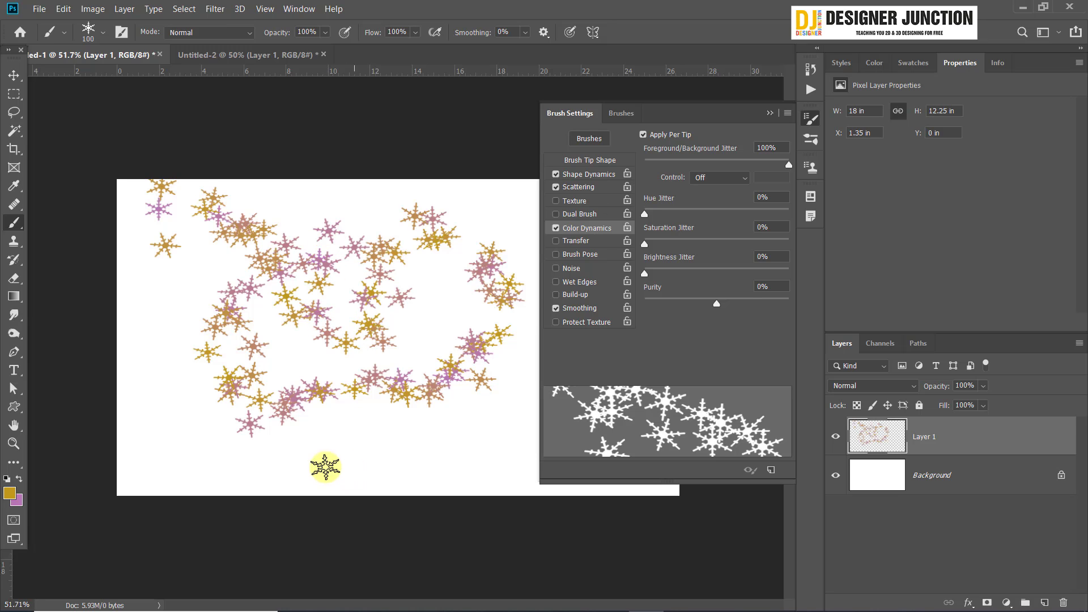
scroll(332, 406, "up", 4)
scroll(313, 396, "down", 4)
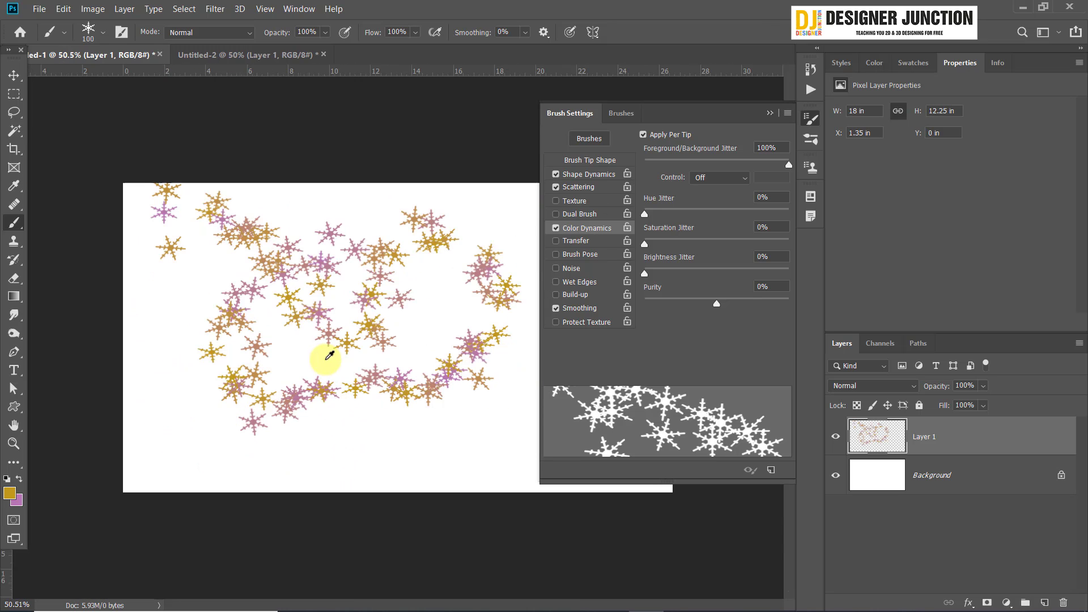
key("ctrl+z")
Paint further test strokes of mixed gold and purple snowflakes across the canvas, undoing each one
mouse_move(219, 230)
left_mouse_down()
mouse_move(357, 279)
mouse_move(206, 391)
mouse_move(340, 364)
mouse_move(488, 274)
mouse_move(460, 387)
mouse_move(522, 431)
left_mouse_up()
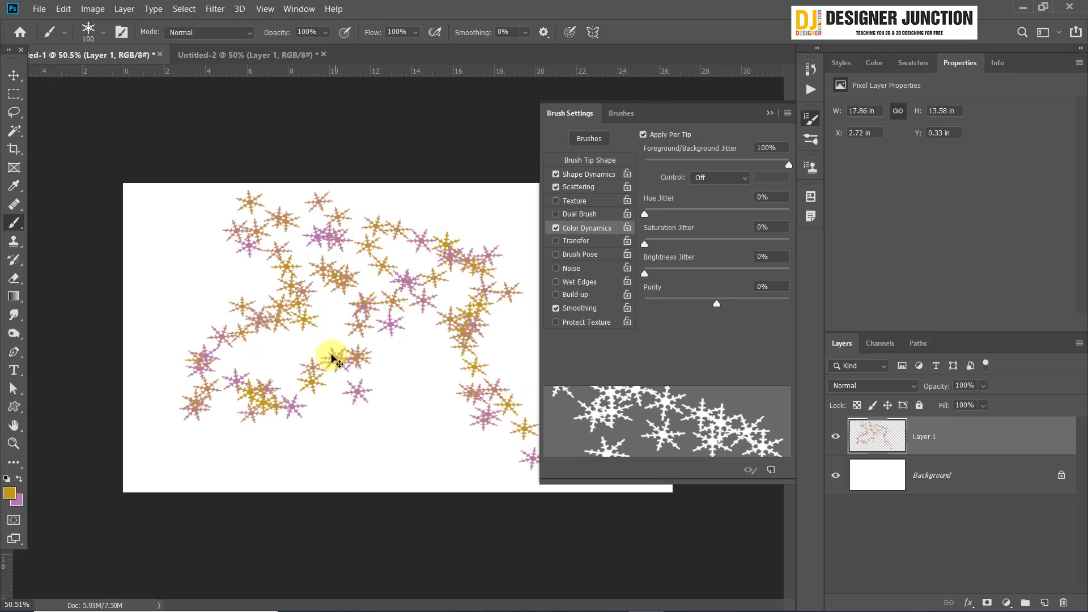
key("ctrl+z")
mouse_move(167, 215)
left_mouse_down()
mouse_move(245, 333)
mouse_move(204, 263)
mouse_move(231, 428)
mouse_move(413, 451)
mouse_move(549, 381)
left_mouse_up()
key("ctrl+z")
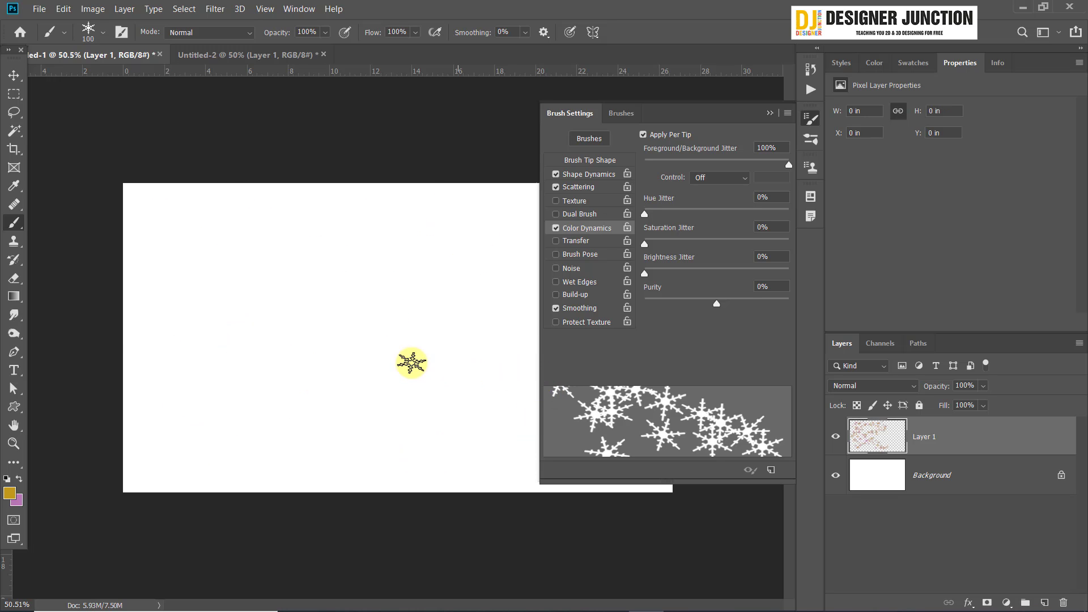
mouse_move(206, 243)
left_mouse_down()
mouse_move(315, 432)
mouse_move(397, 436)
left_mouse_up()
key("ctrl+z")
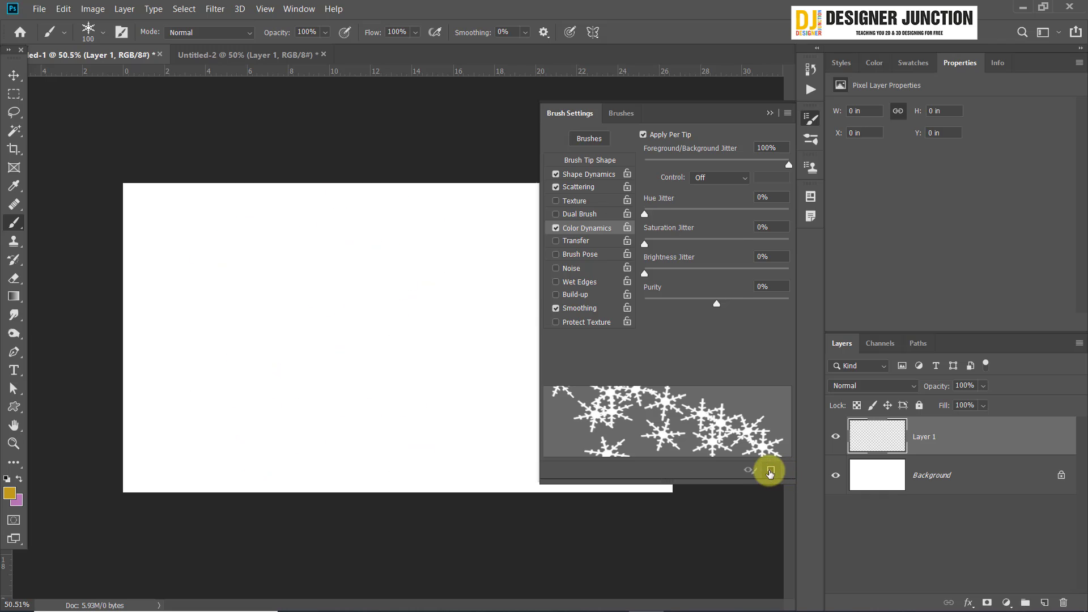
Save the tuned snowflake brush as a new preset named "Sampled Brush-Star" and view it among the saved brushes
left_click(770, 472)
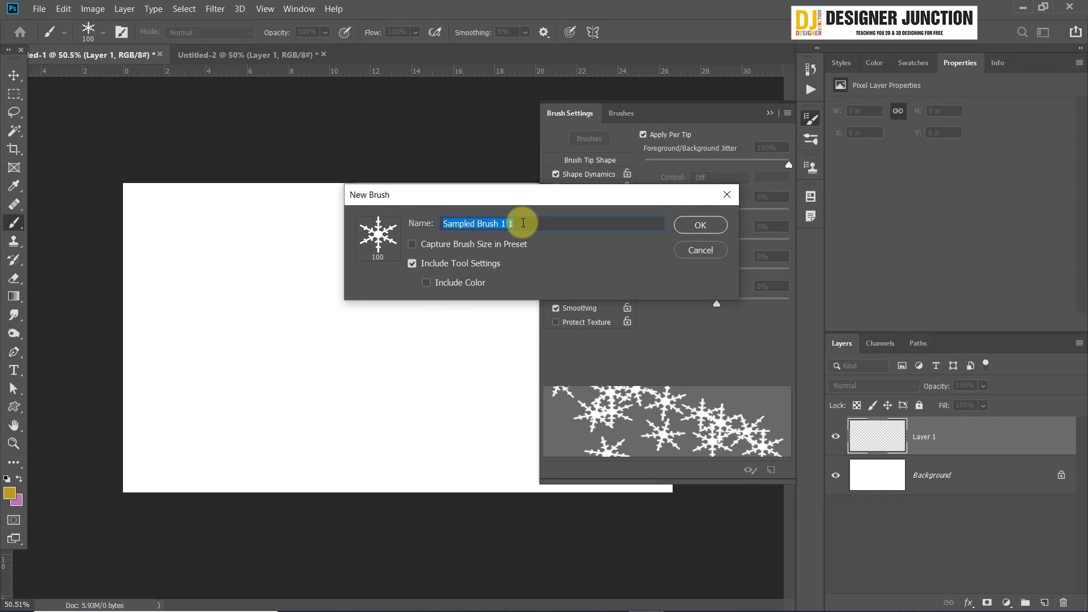
left_click_drag(523, 222, 502, 225)
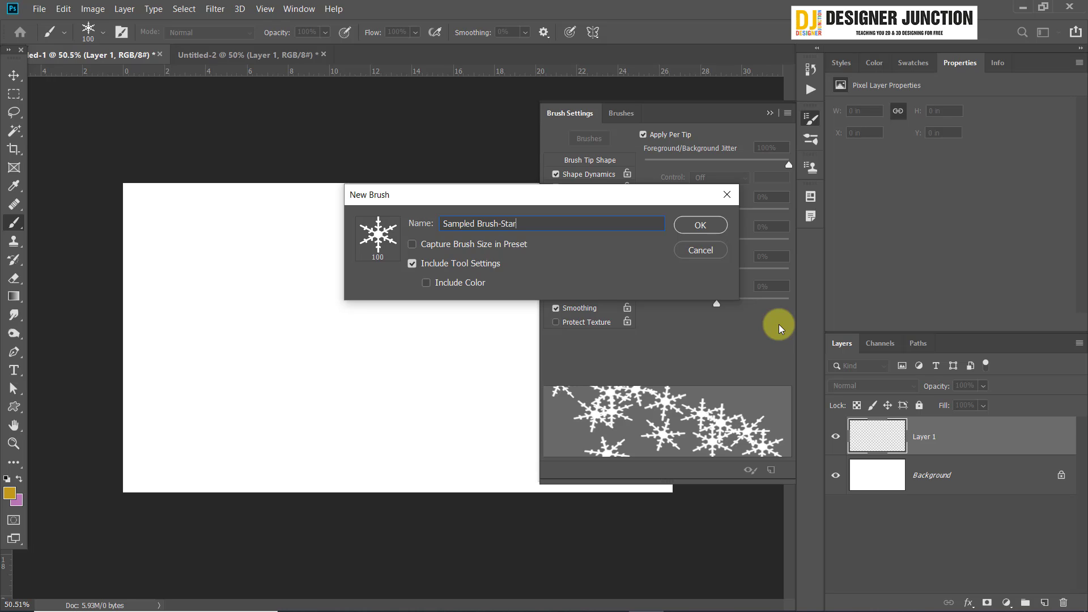
key("Return")
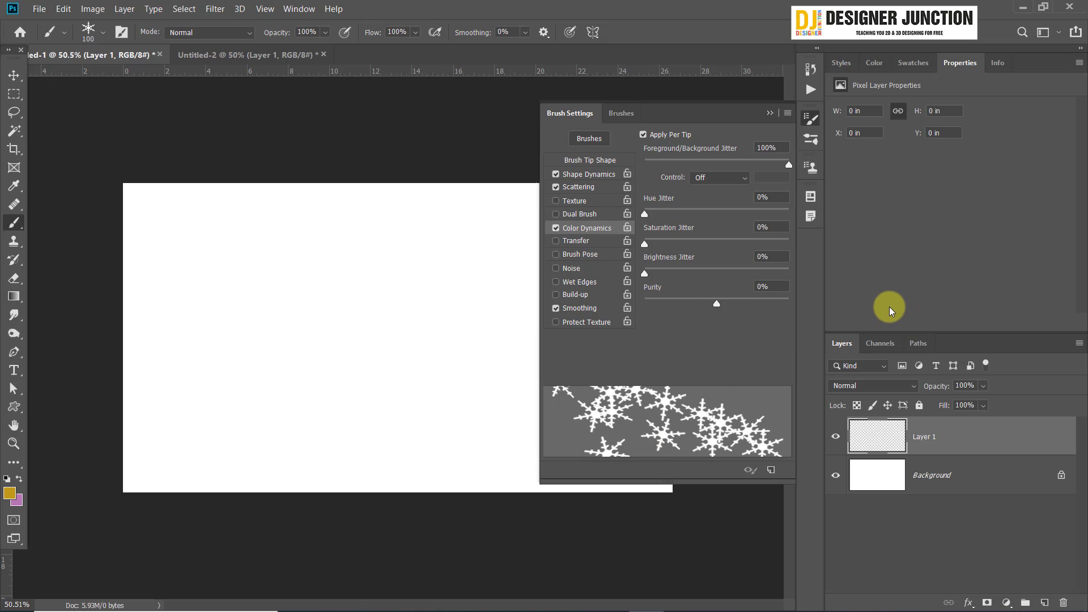
left_click(623, 112)
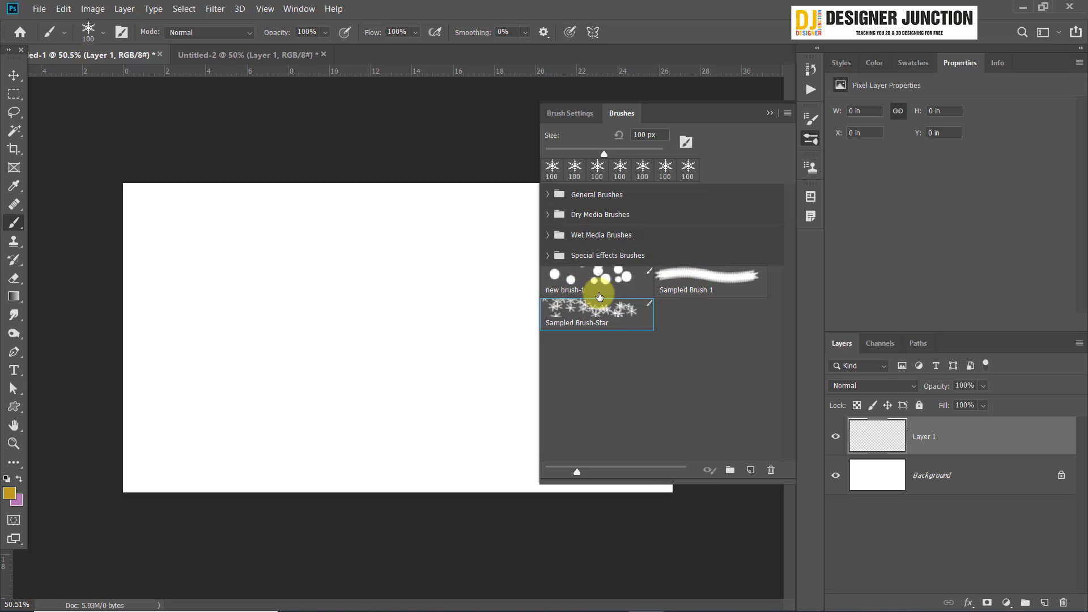
left_click(569, 111)
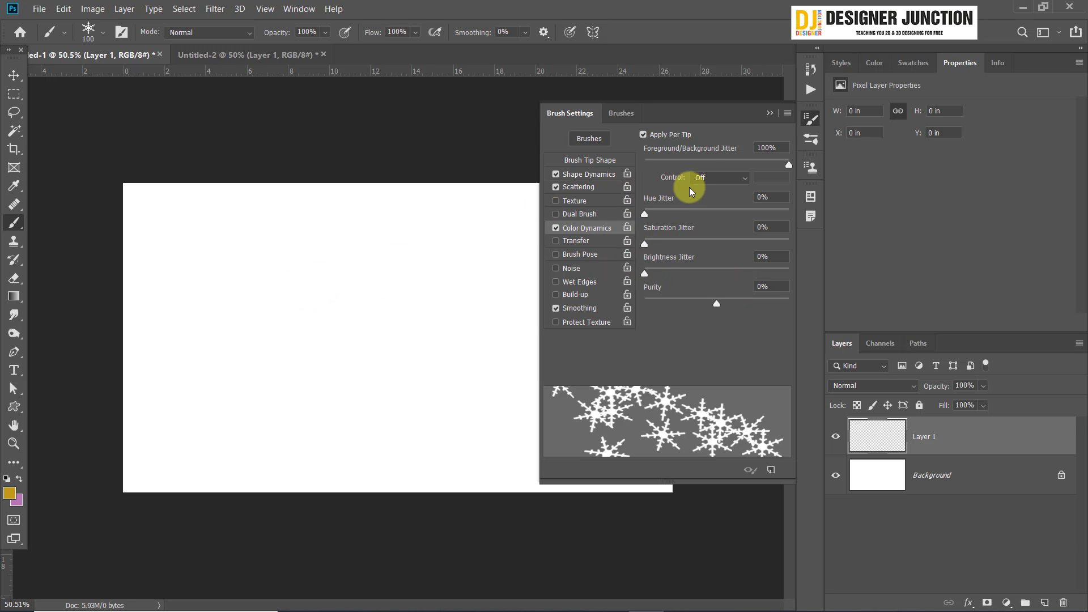
Try the Fade control at 25 for the foreground/background jitter with test strokes, and undo the strokes
left_click(706, 176)
left_click(713, 199)
mouse_move(274, 236)
left_mouse_down()
mouse_move(219, 444)
mouse_move(346, 440)
mouse_move(525, 362)
mouse_move(433, 251)
mouse_move(348, 202)
left_mouse_up()
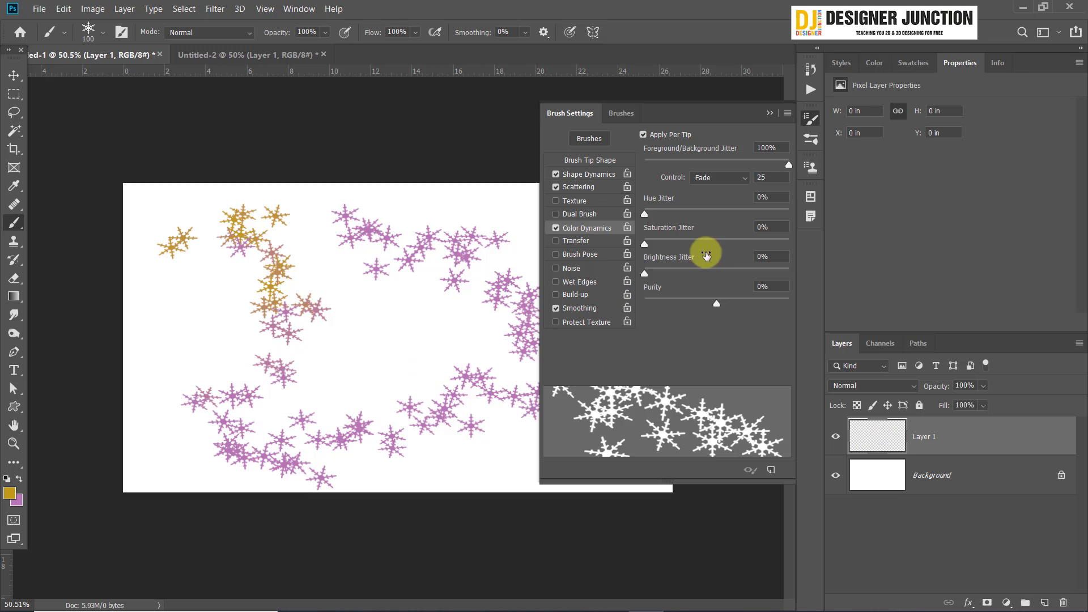
key("ctrl+z")
left_click(720, 178)
left_click(756, 189)
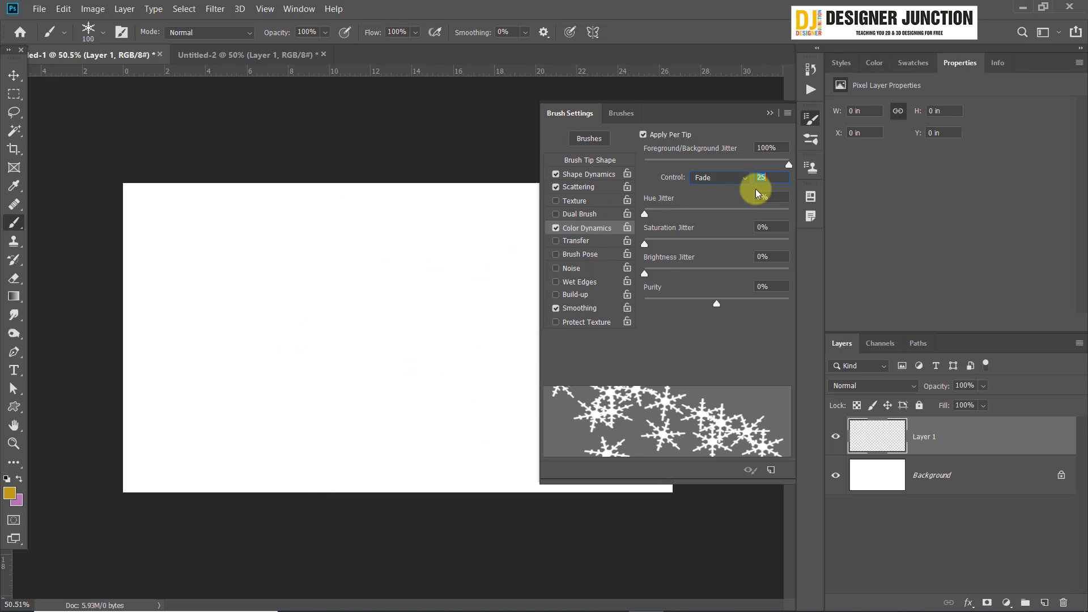
mouse_move(243, 187)
left_mouse_down()
mouse_move(193, 384)
mouse_move(244, 419)
mouse_move(387, 393)
mouse_move(495, 258)
mouse_move(563, 236)
left_mouse_up()
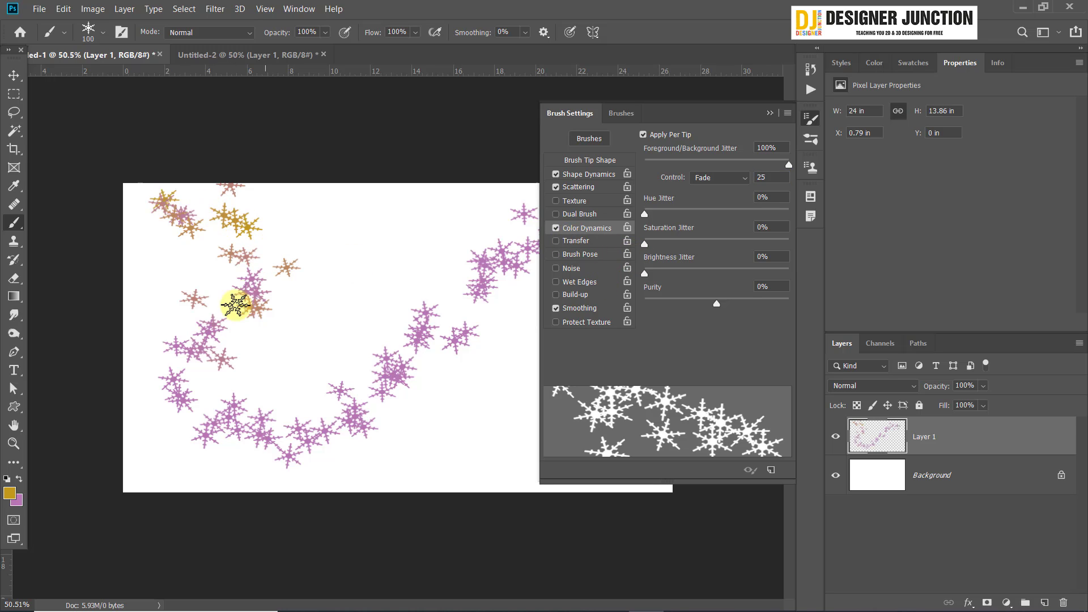
key("ctrl+z")
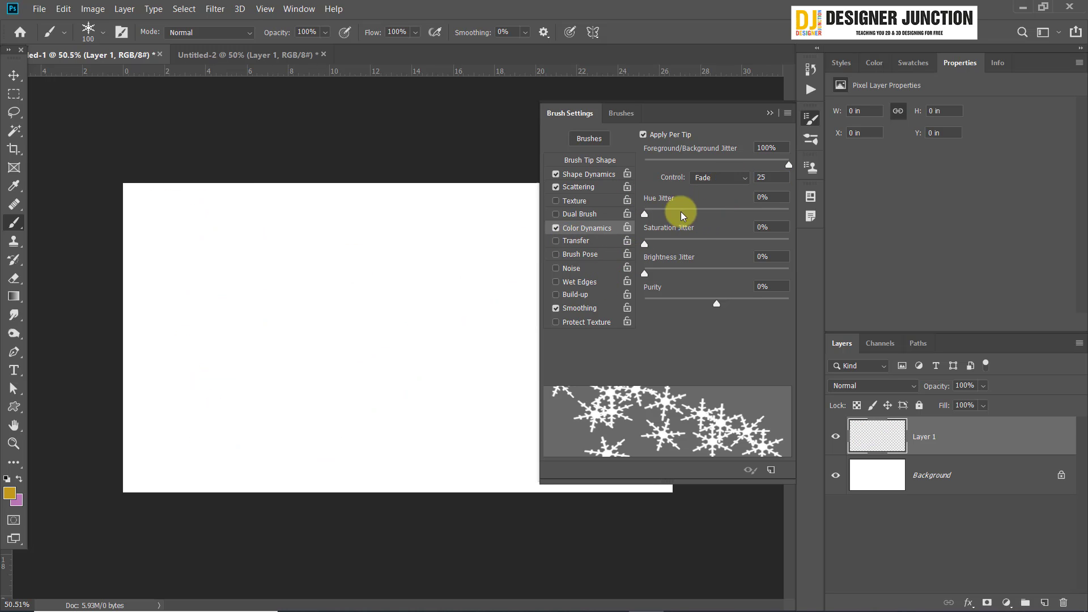
Try a hue jitter of 86% with the colour control on Fade and on Off, undoing each test stroke
left_click_drag(654, 212, 768, 214)
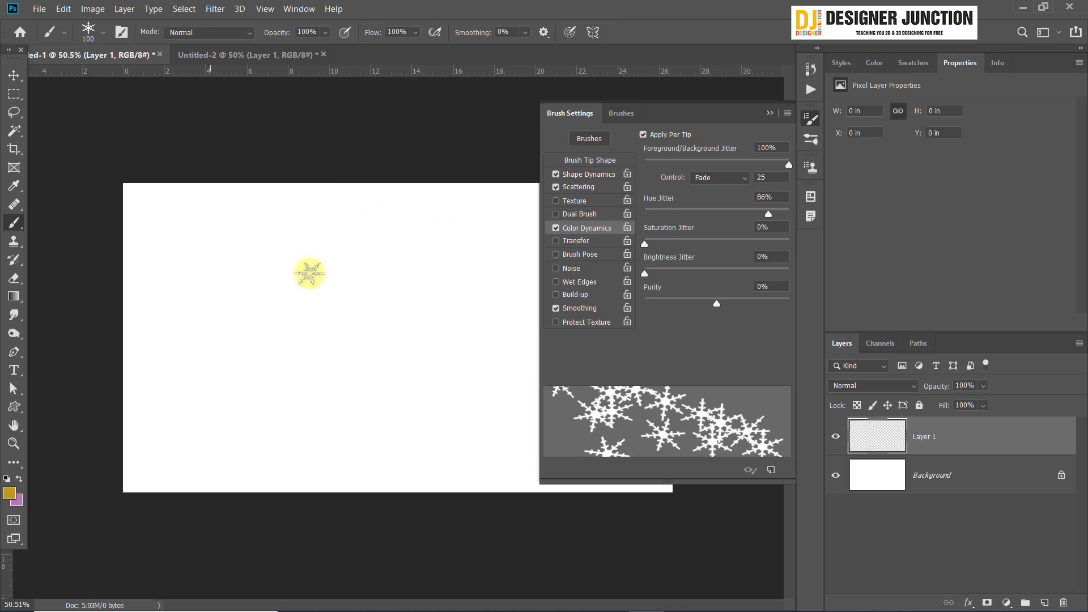
left_click_drag(207, 221, 405, 440)
key("ctrl+z")
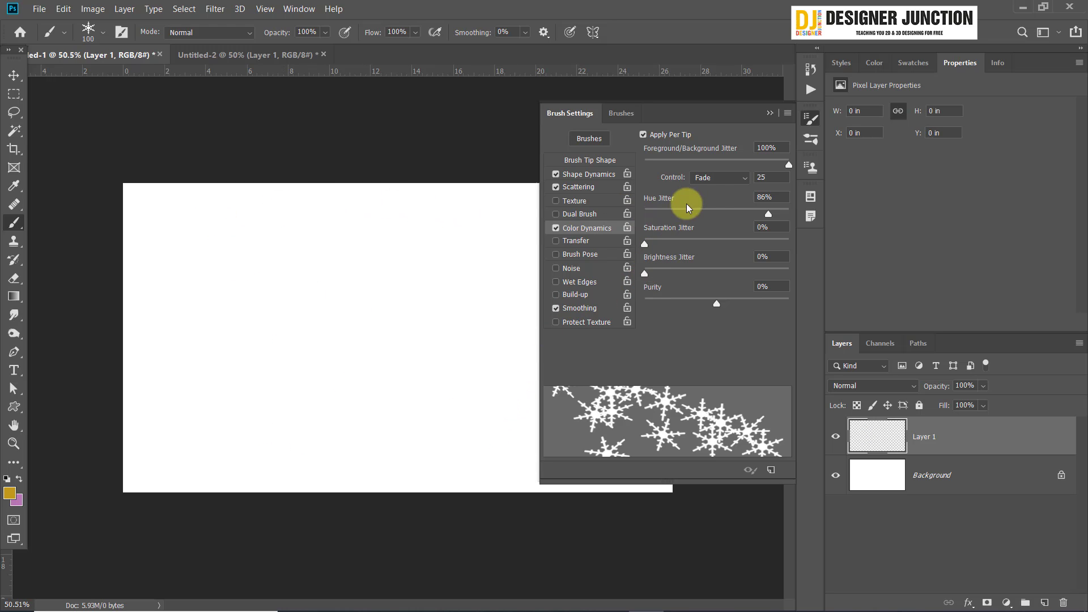
left_click(726, 174)
left_click(709, 187)
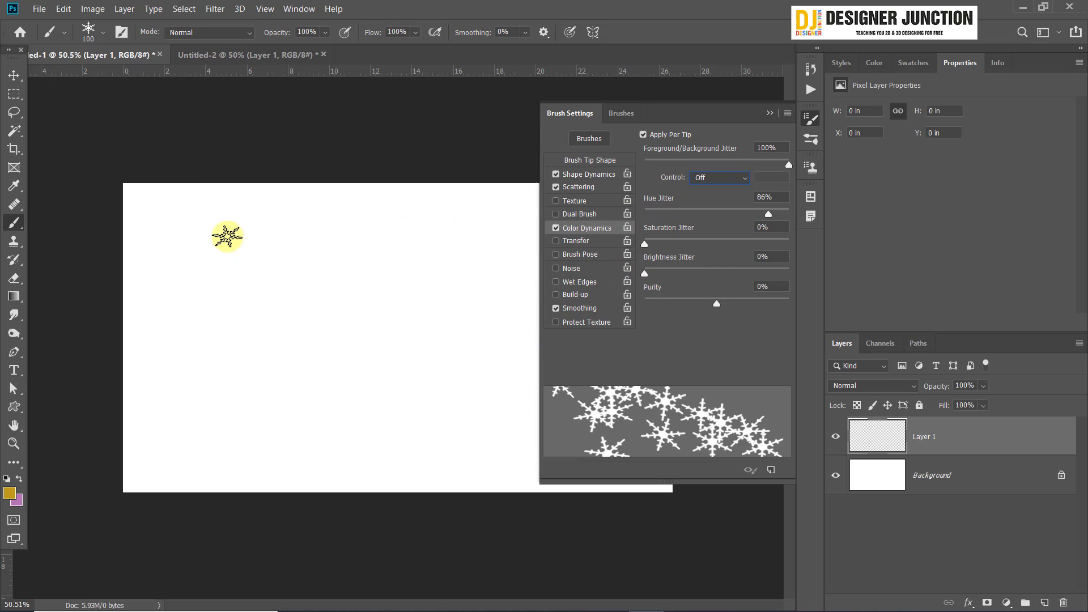
left_click(160, 229)
mouse_move(318, 265)
left_mouse_down()
mouse_move(347, 389)
mouse_move(451, 253)
mouse_move(508, 241)
left_mouse_up()
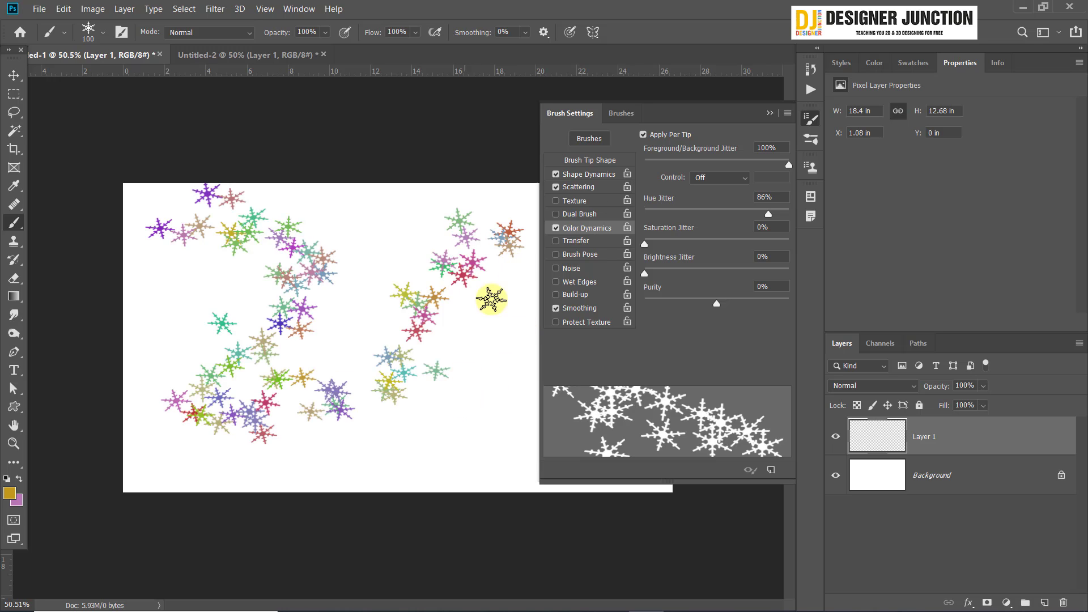
key("ctrl+z")
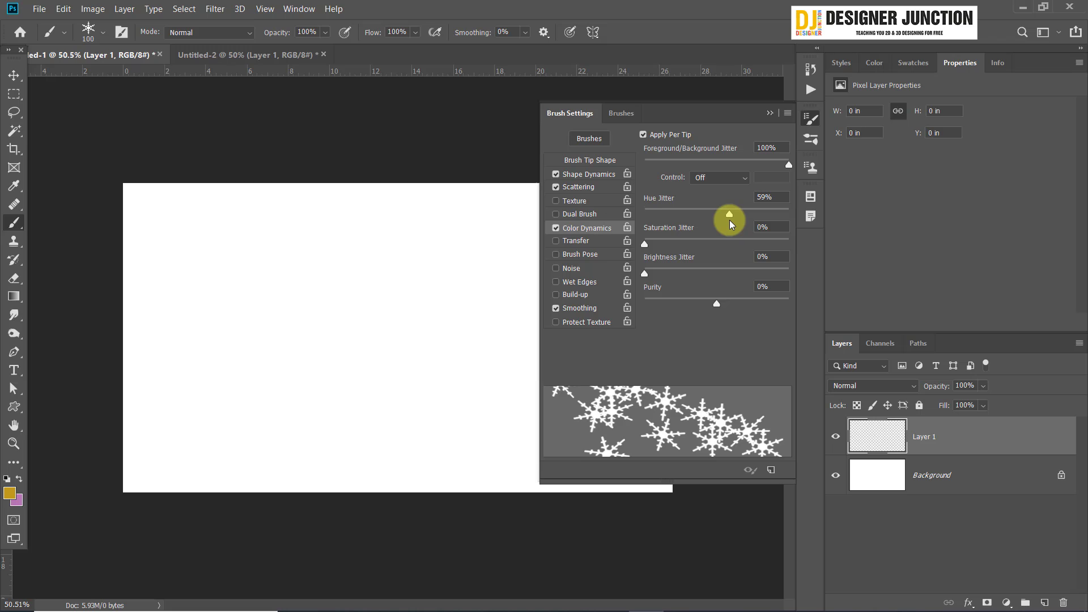
Try a hue jitter of 65% with a test stroke, undo it, and reset the hue jitter to 0%
mouse_move(384, 269)
left_mouse_down()
mouse_move(425, 272)
mouse_move(258, 362)
mouse_move(172, 451)
mouse_move(474, 433)
left_mouse_up()
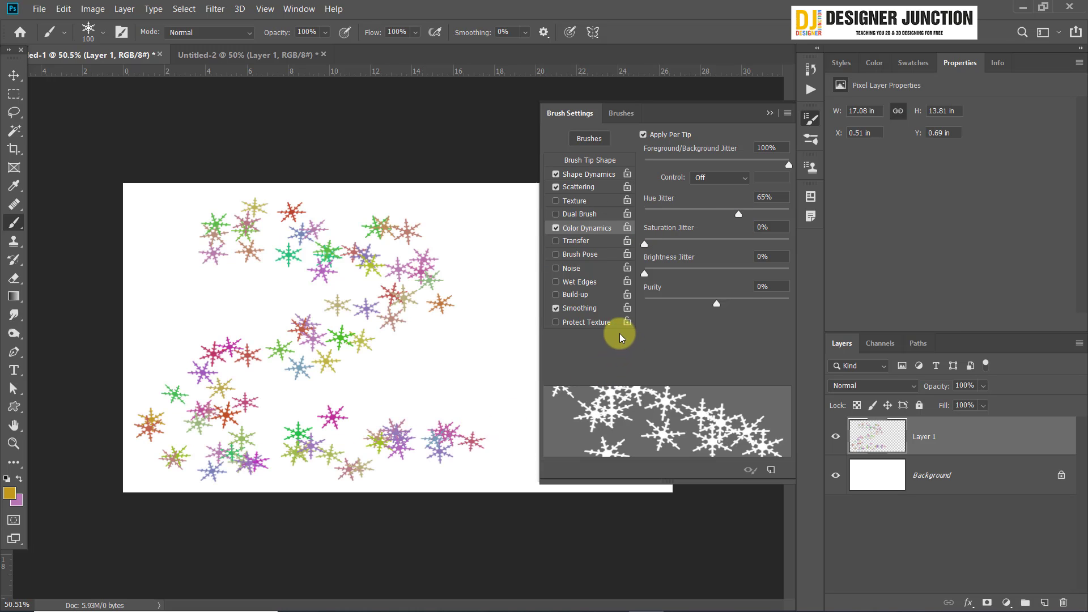
key("ctrl+z")
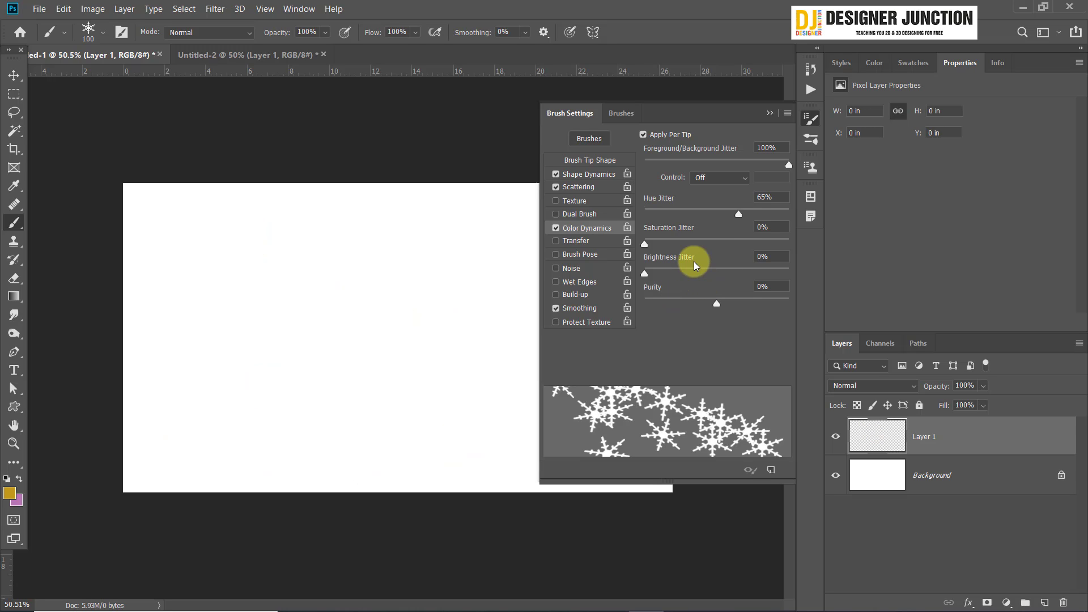
left_click_drag(734, 214, 591, 213)
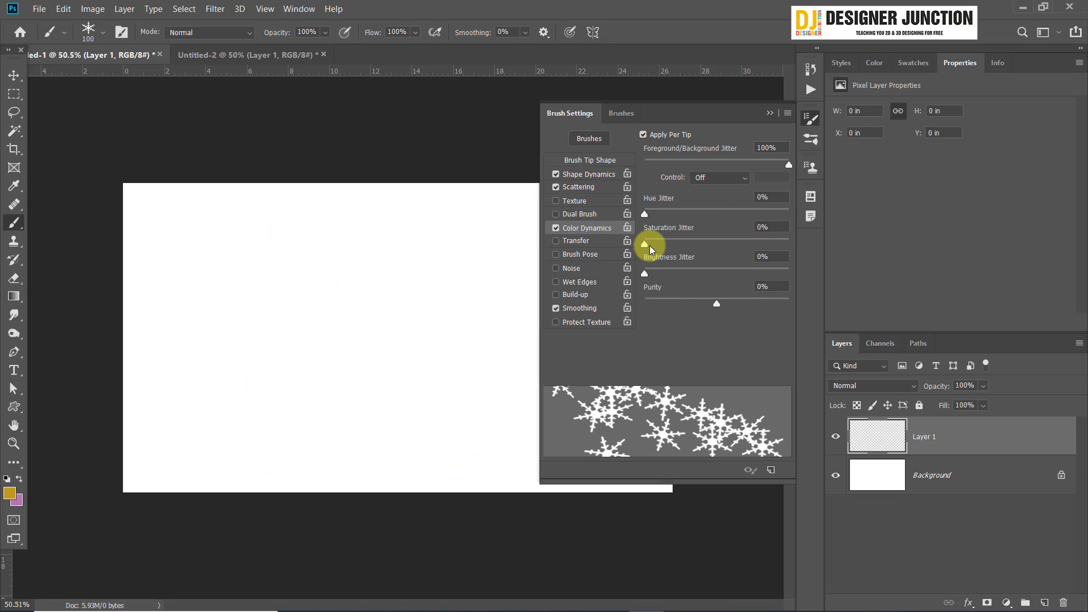
Try saturation jitters of 67% and 4% with test strokes on the canvas, undoing each stroke
left_click_drag(649, 246, 740, 245)
mouse_move(281, 233)
left_mouse_down()
mouse_move(413, 355)
mouse_move(249, 431)
left_mouse_up()
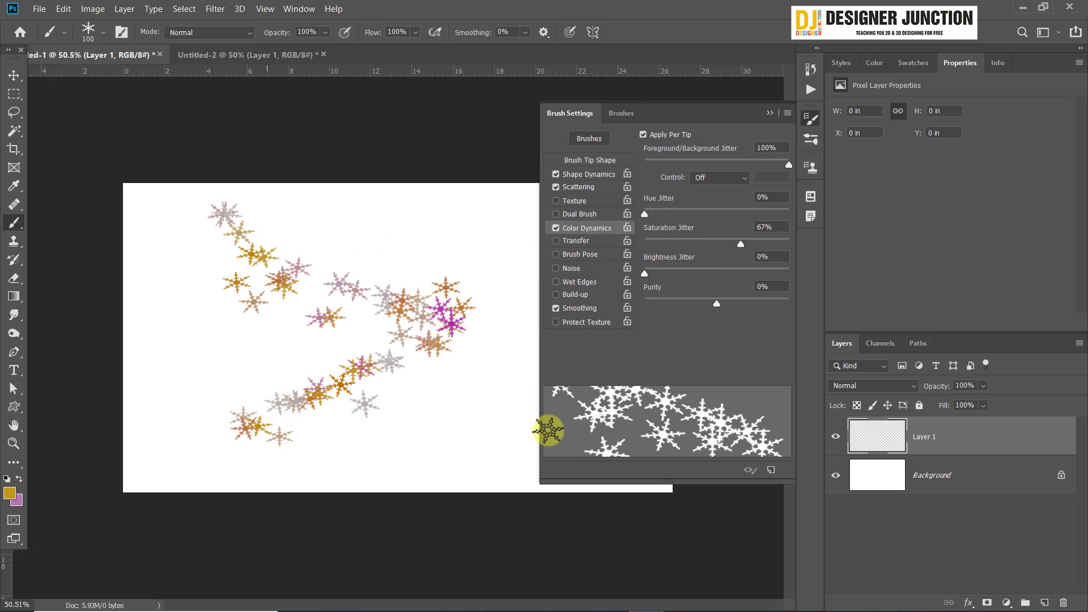
key("ctrl+z")
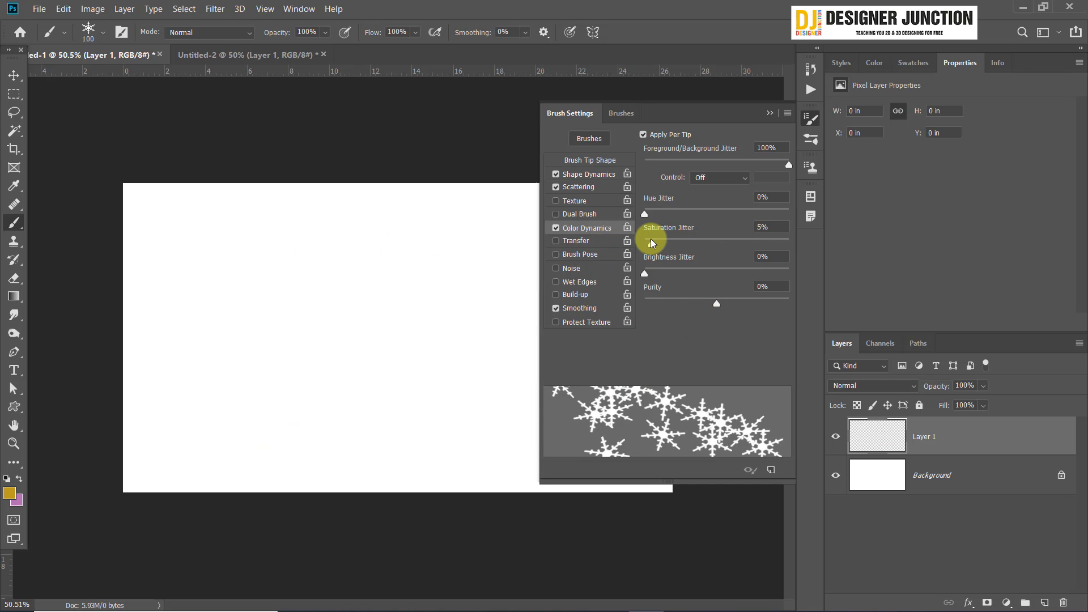
left_click_drag(651, 239, 650, 240)
mouse_move(151, 253)
left_mouse_down()
mouse_move(319, 264)
mouse_move(254, 383)
mouse_move(425, 396)
left_mouse_up()
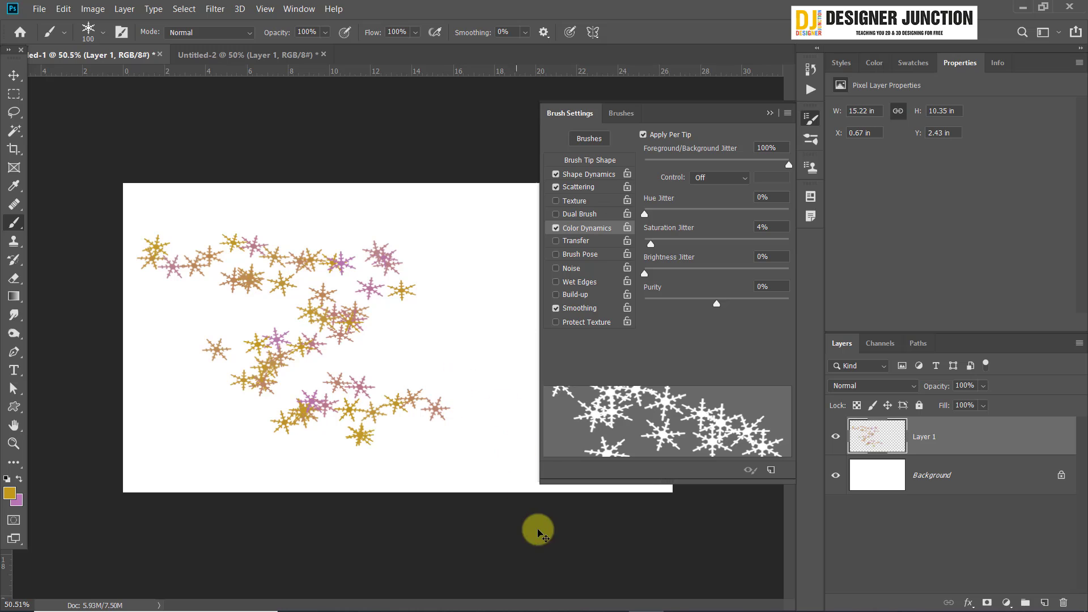
key("ctrl+z")
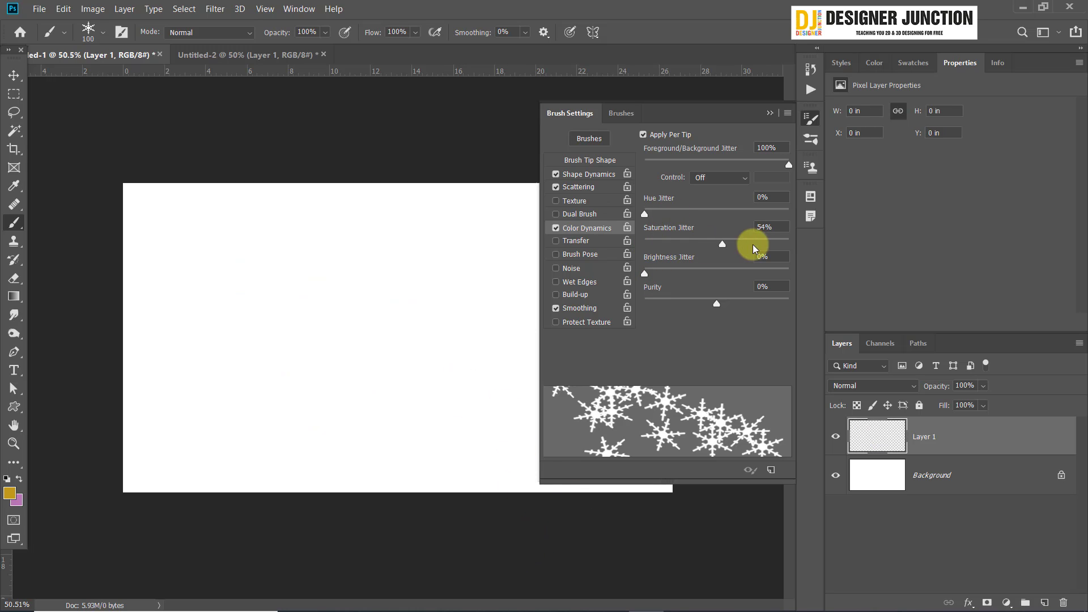
Compare saturation jitters of 100% and 39% by painting a test stroke with each and undoing it
mouse_move(207, 306)
left_mouse_down()
mouse_move(323, 316)
mouse_move(249, 382)
mouse_move(324, 415)
mouse_move(412, 359)
left_mouse_up()
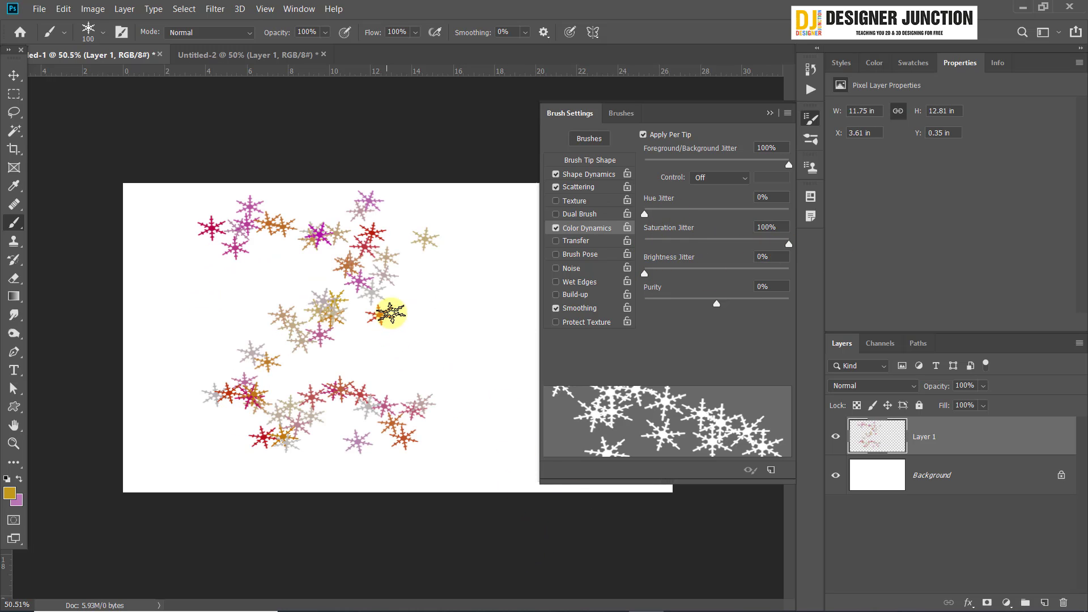
key("ctrl+z")
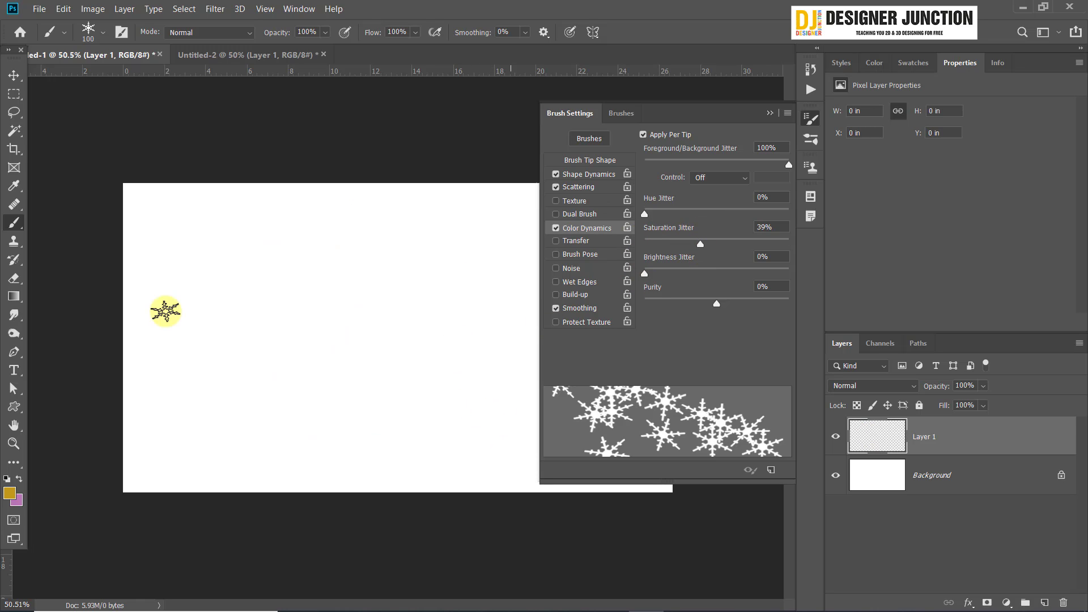
mouse_move(340, 249)
left_mouse_down()
mouse_move(284, 388)
mouse_move(430, 396)
mouse_move(559, 457)
mouse_move(467, 204)
mouse_move(510, 359)
left_mouse_up()
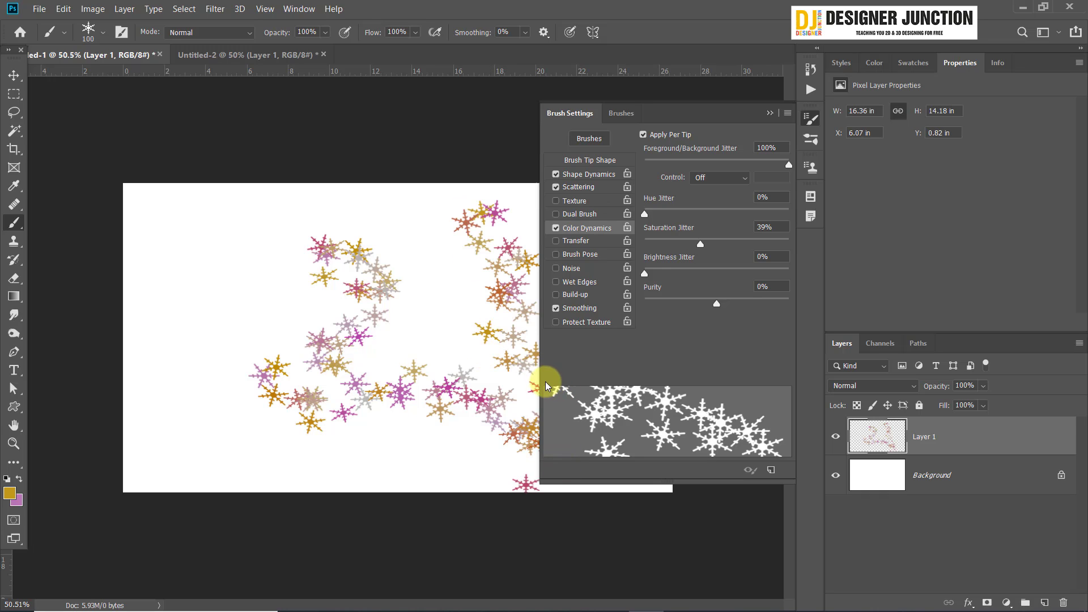
key("ctrl+z")
Reset the saturation jitter to 0%, try a 75% brightness jitter with test strokes that are undone, and return brightness to 0%
mouse_move(700, 243)
left_mouse_down()
mouse_move(633, 255)
mouse_move(770, 282)
mouse_move(752, 277)
left_mouse_up()
mouse_move(227, 233)
left_mouse_down()
mouse_move(256, 359)
mouse_move(278, 401)
mouse_move(506, 274)
mouse_move(470, 228)
mouse_move(441, 260)
mouse_move(433, 297)
mouse_move(468, 296)
left_mouse_up()
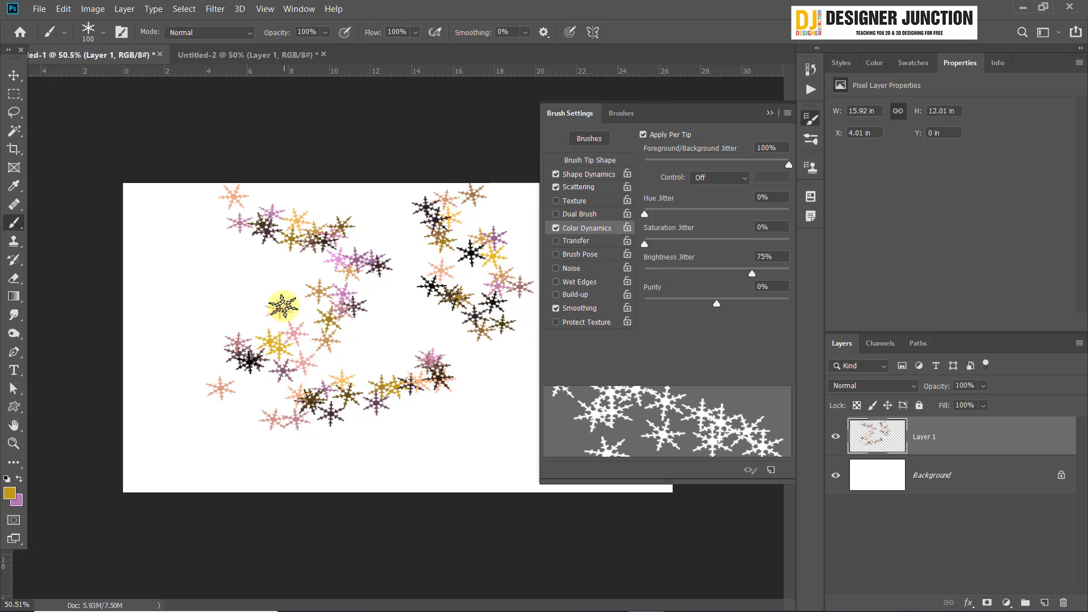
key("ctrl+z")
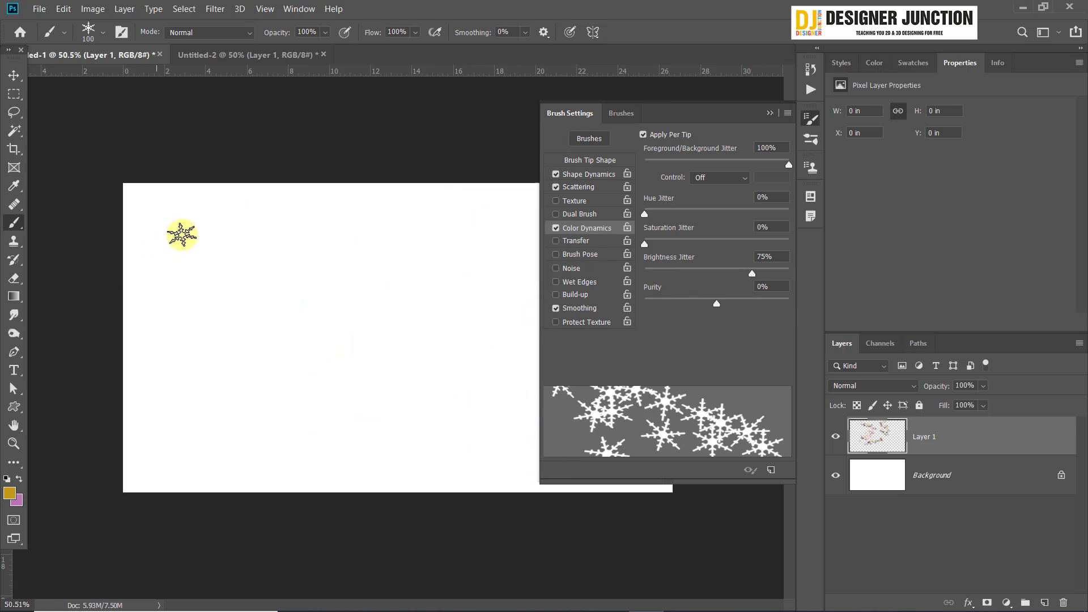
mouse_move(182, 235)
left_mouse_down()
mouse_move(353, 283)
mouse_move(239, 405)
mouse_move(493, 371)
mouse_move(499, 285)
left_mouse_up()
key("ctrl+z")
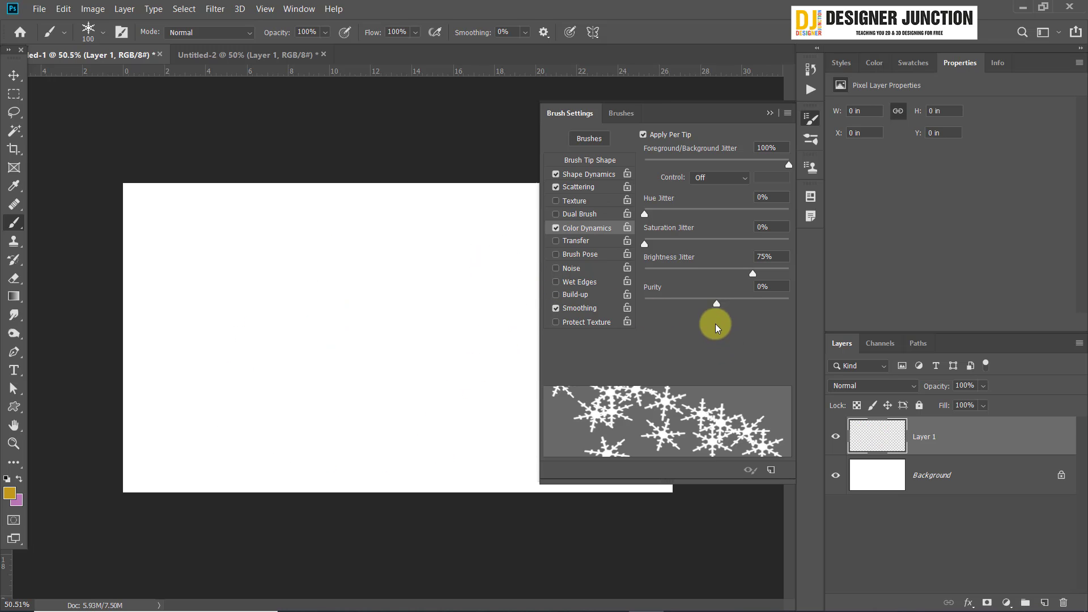
left_click_drag(751, 269, 603, 274)
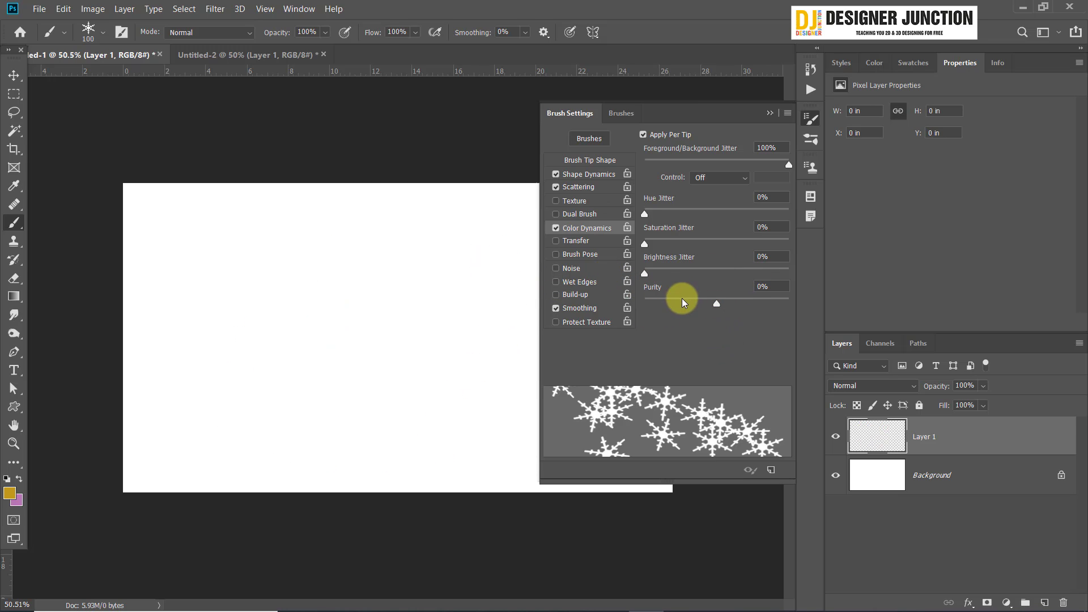
Try a purity of +78% in Color Dynamics with two test strokes on the canvas, undoing each stroke
left_click_drag(681, 298, 739, 299)
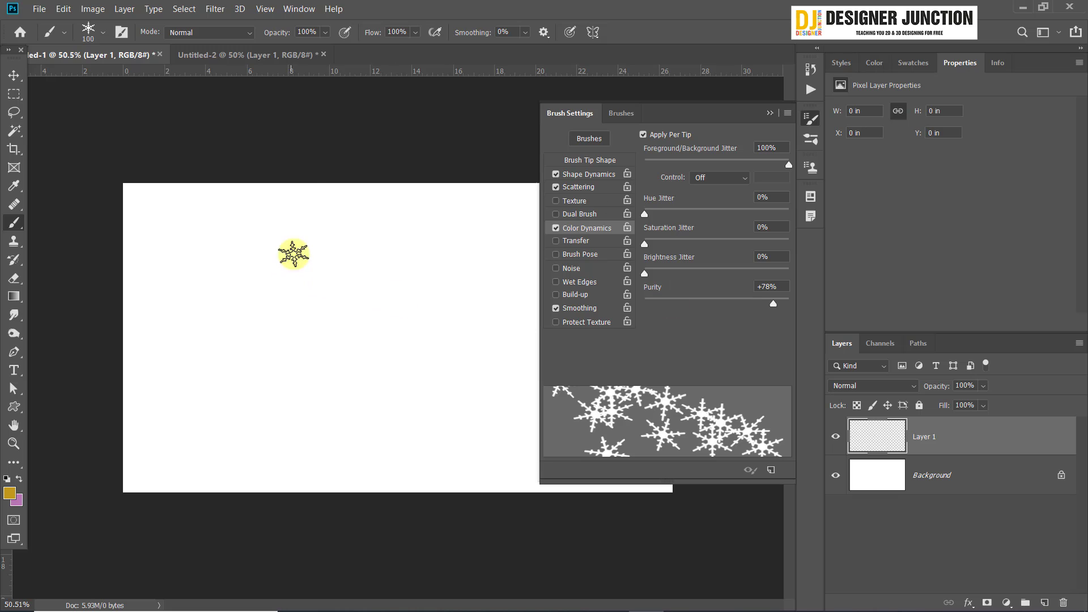
mouse_move(291, 253)
left_mouse_down()
mouse_move(274, 420)
mouse_move(493, 340)
left_mouse_up()
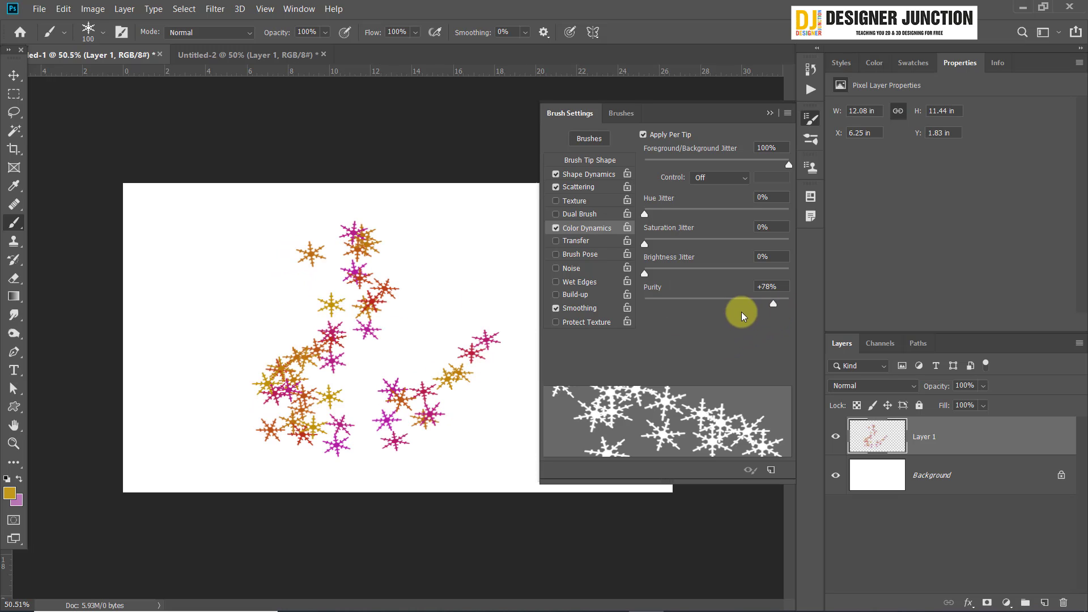
key("ctrl+z")
mouse_move(153, 250)
left_mouse_down()
mouse_move(236, 369)
mouse_move(379, 389)
left_mouse_up()
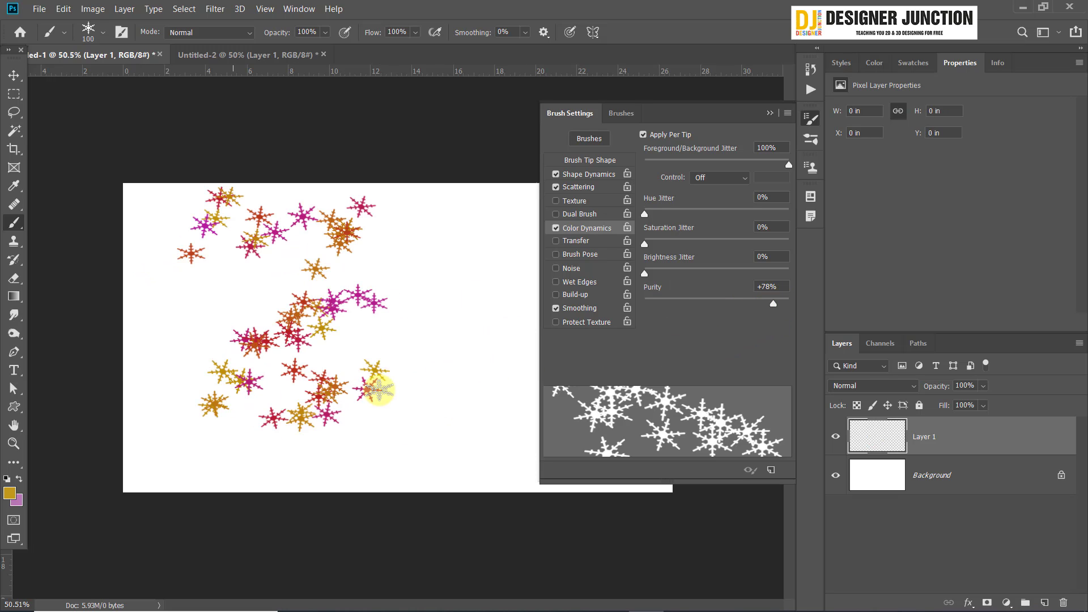
key("ctrl+z")
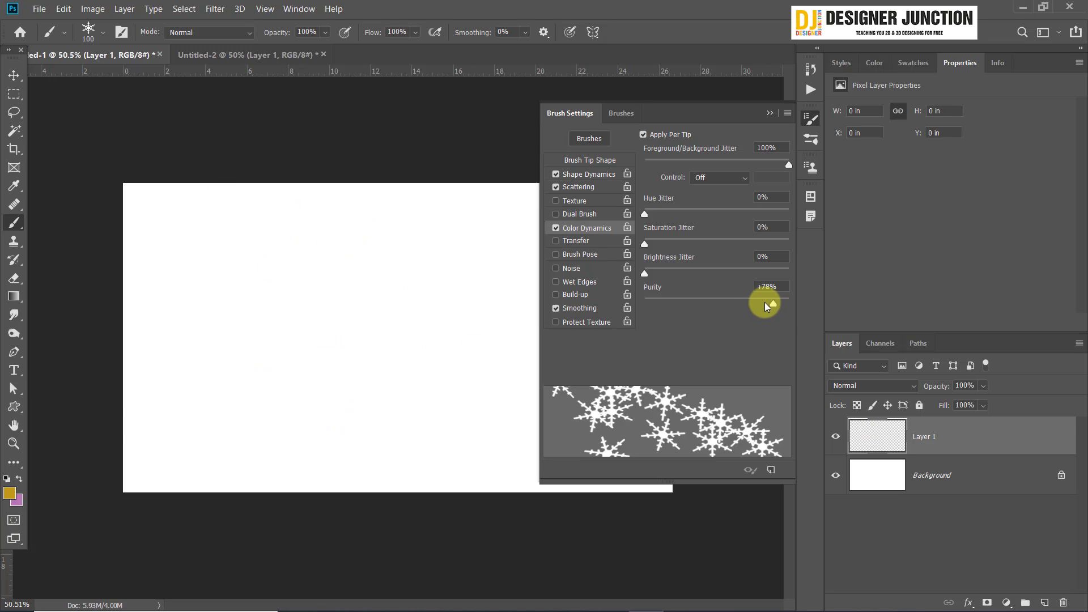
Lower the purity to negative values, including -37%, and paint test strokes, undoing each one
left_click_drag(765, 304, 656, 298)
mouse_move(153, 230)
left_mouse_down()
mouse_move(311, 243)
mouse_move(221, 358)
mouse_move(212, 412)
mouse_move(377, 378)
mouse_move(458, 341)
mouse_move(539, 366)
left_mouse_up()
key("ctrl+z")
mouse_move(220, 226)
left_mouse_down()
mouse_move(352, 273)
mouse_move(212, 380)
mouse_move(199, 421)
mouse_move(269, 421)
left_mouse_up()
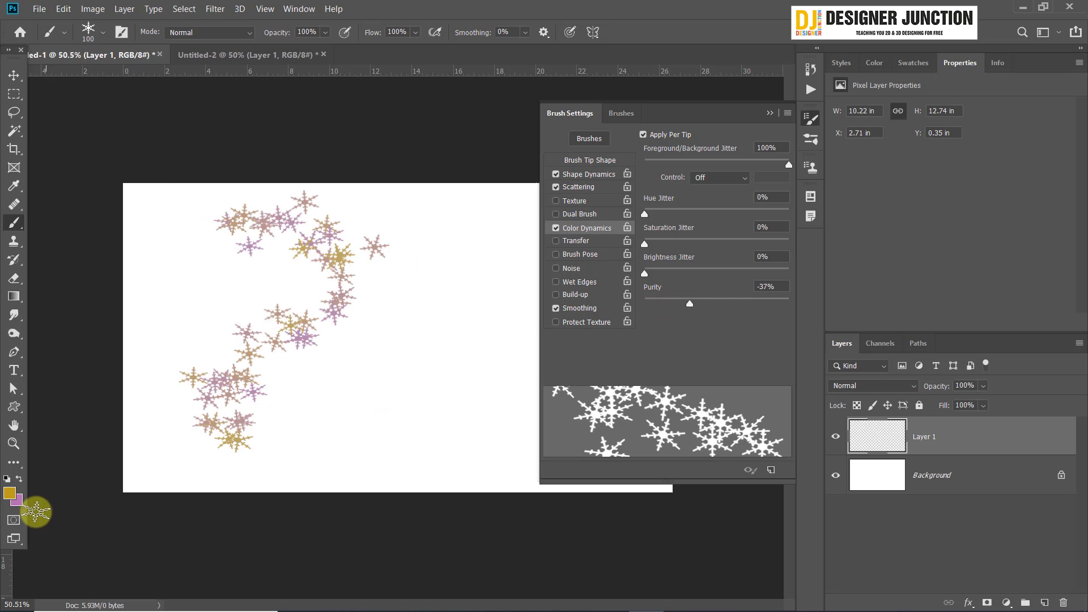
key("ctrl+z")
Try a purity of +63% with a test stroke, undo the stroke, and return the purity to 0%
left_click(758, 300)
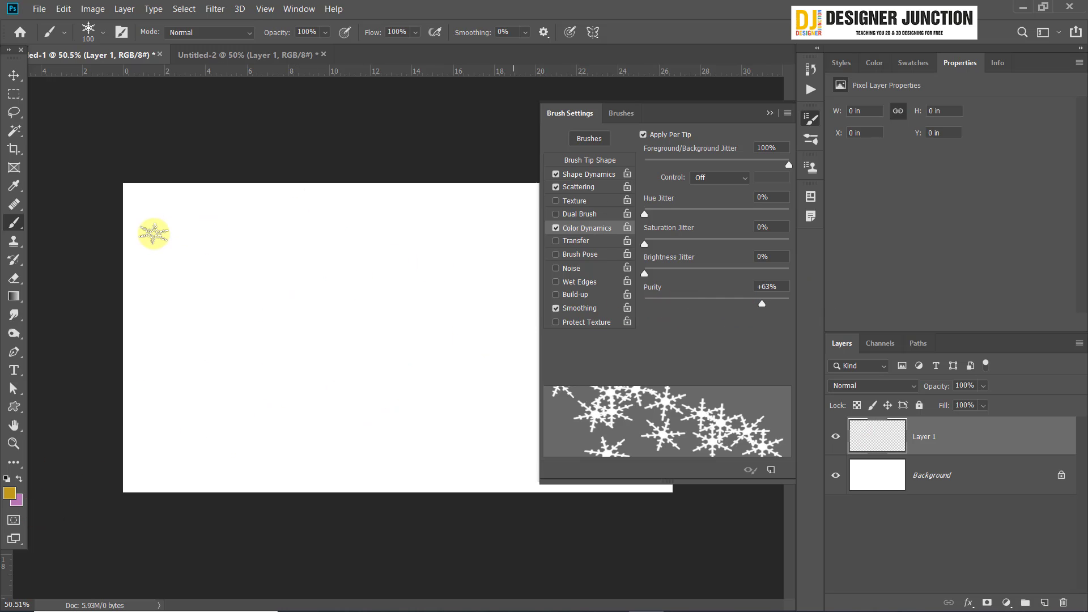
mouse_move(153, 234)
left_mouse_down()
mouse_move(329, 419)
mouse_move(553, 391)
left_mouse_up()
key("ctrl+z")
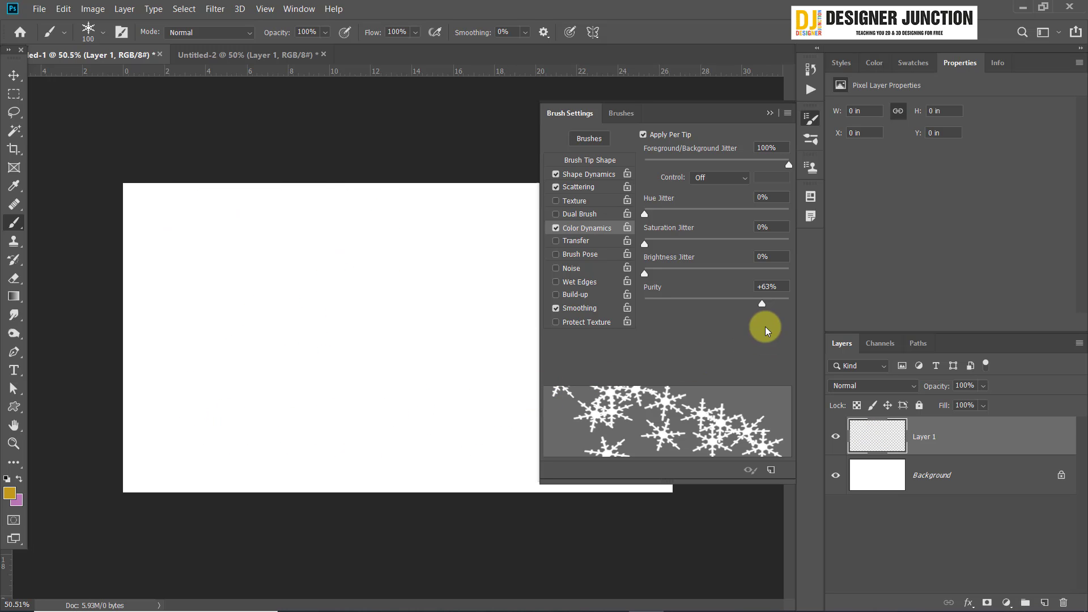
left_click(682, 301)
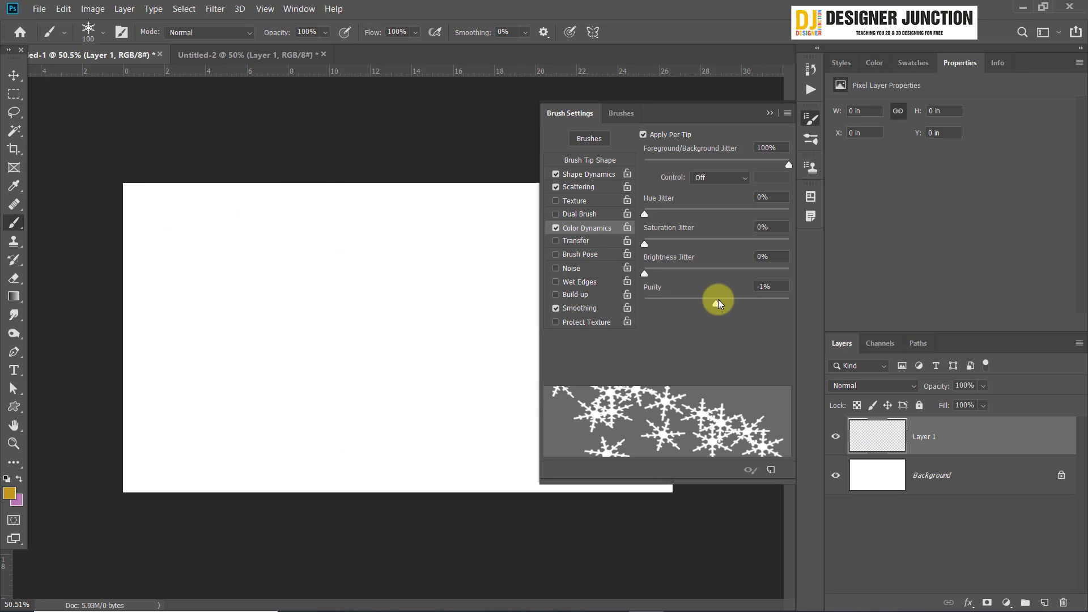
left_click(717, 303)
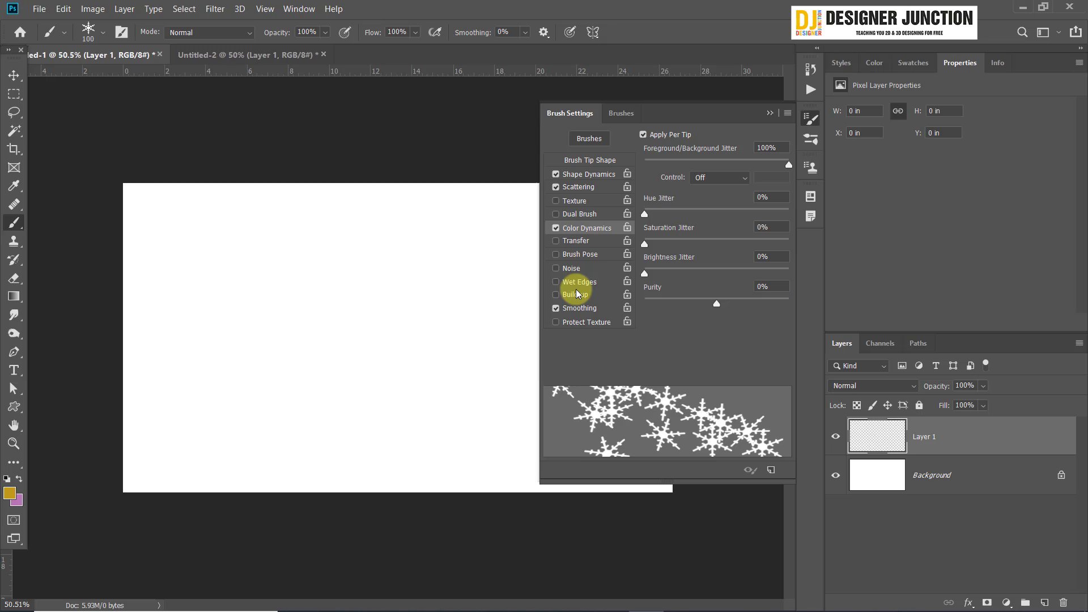
Paint test strokes without brightness jitter and with 63% brightness jitter, removing each stroke from the canvas
mouse_move(193, 261)
left_mouse_down()
mouse_move(364, 235)
mouse_move(204, 405)
left_mouse_up()
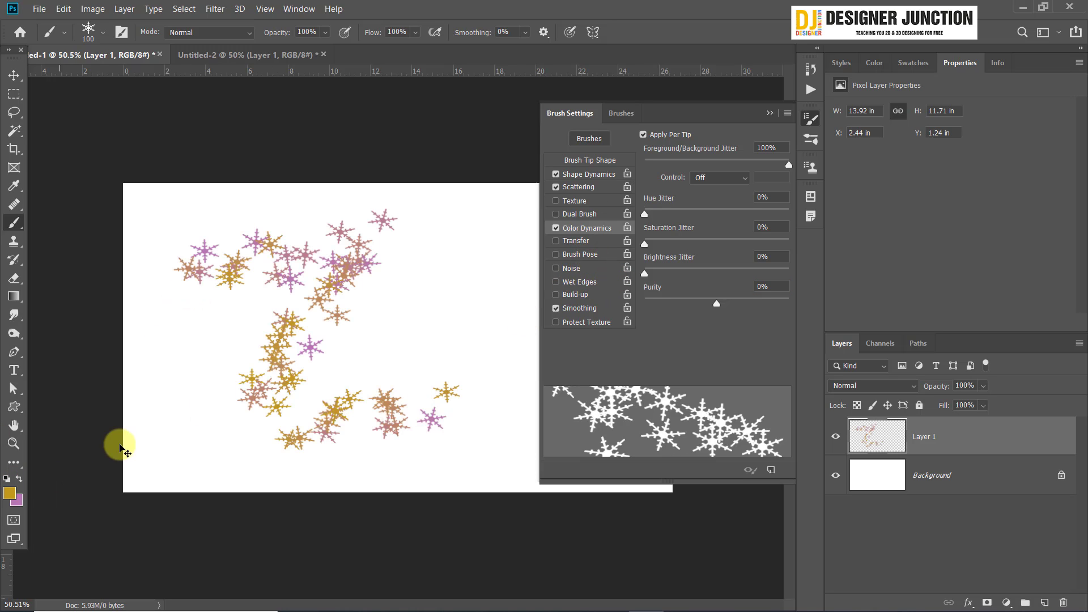
key("Delete")
mouse_move(656, 270)
left_mouse_down()
mouse_move(744, 271)
mouse_move(735, 271)
left_mouse_up()
left_click_drag(287, 253, 612, 414)
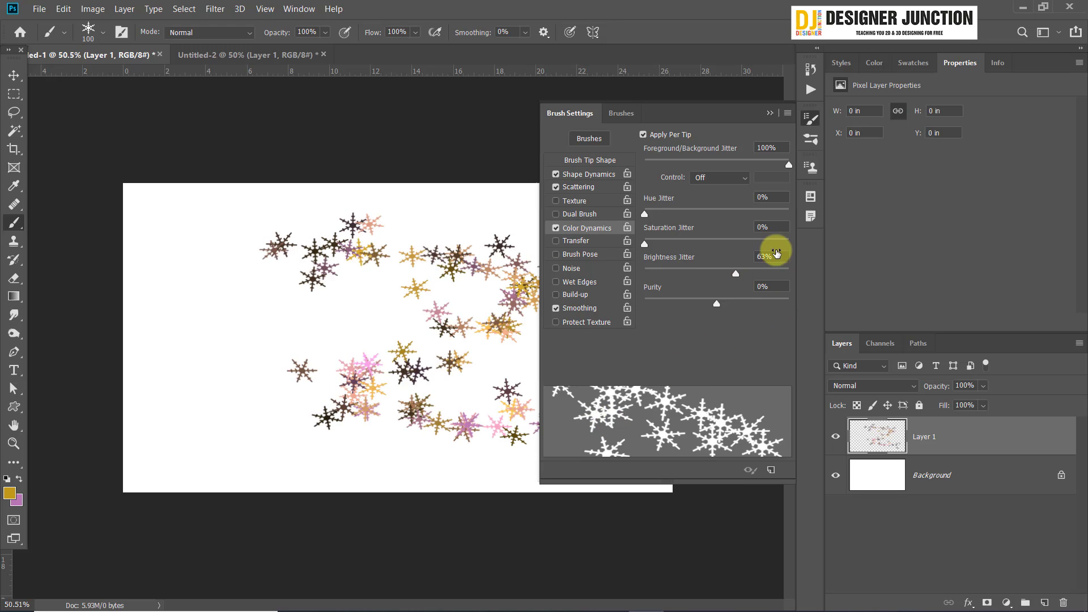
key("Delete")
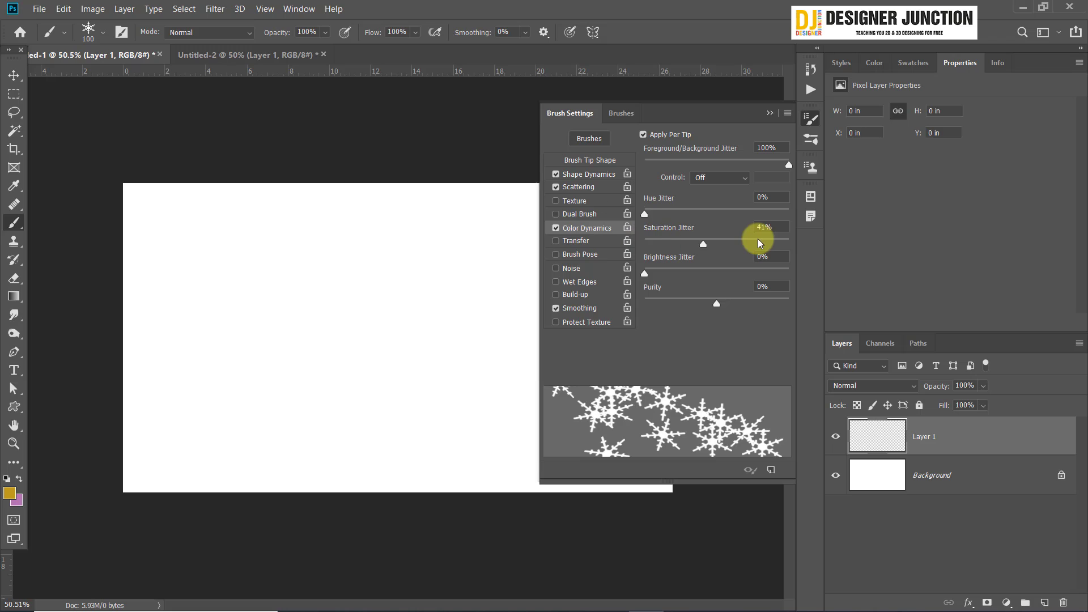
Try a saturation jitter of 80% with a test stroke, remove the stroke, and reset the saturation jitter to 0%
mouse_move(326, 243)
left_mouse_down()
mouse_move(365, 250)
mouse_move(218, 324)
mouse_move(237, 366)
mouse_move(526, 348)
left_mouse_up()
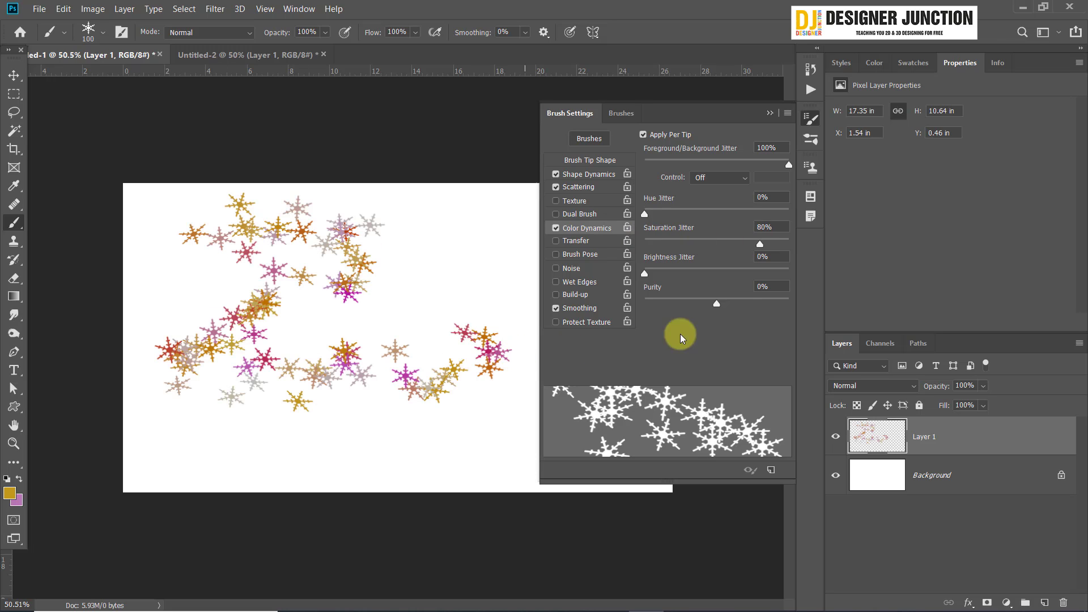
key("Delete")
left_click_drag(692, 240, 529, 249)
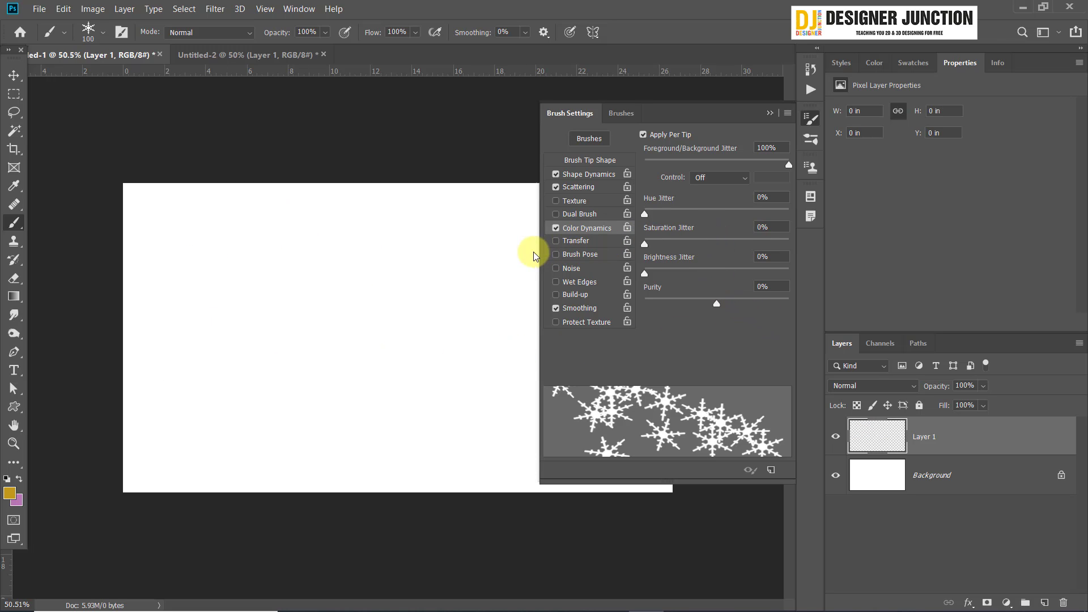
Examine the Control options available for the foreground/background jitter
left_click(708, 177)
left_click(709, 174)
left_click(709, 174)
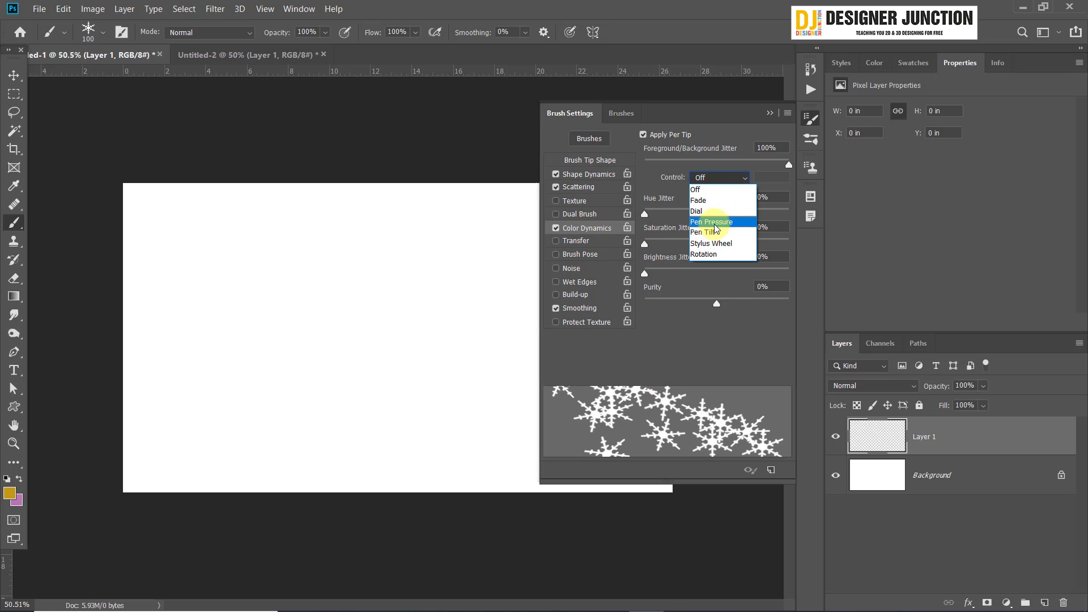
left_click(649, 172)
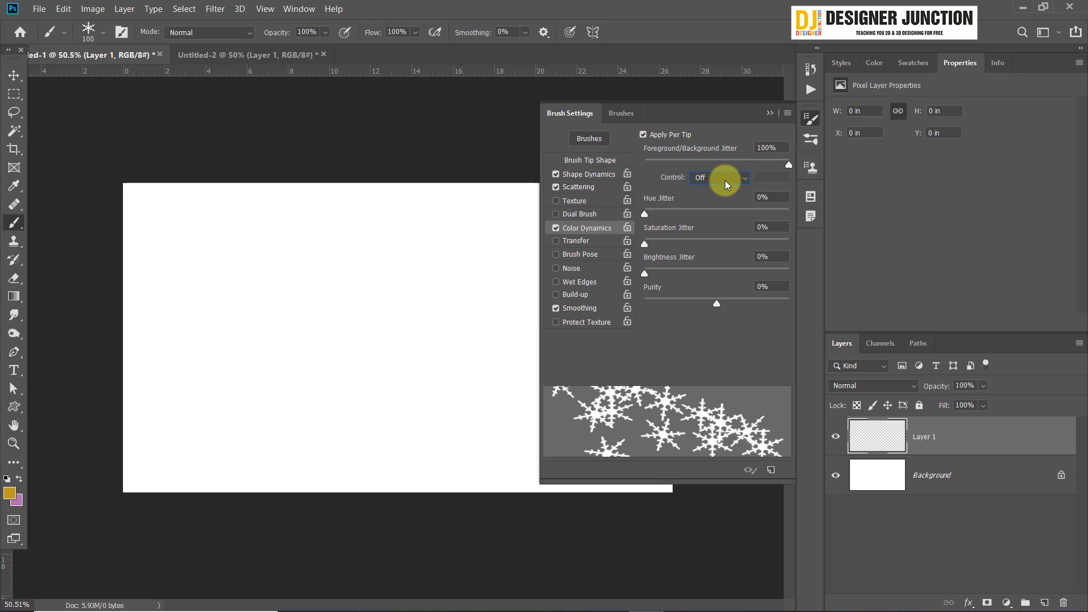
left_click(726, 180)
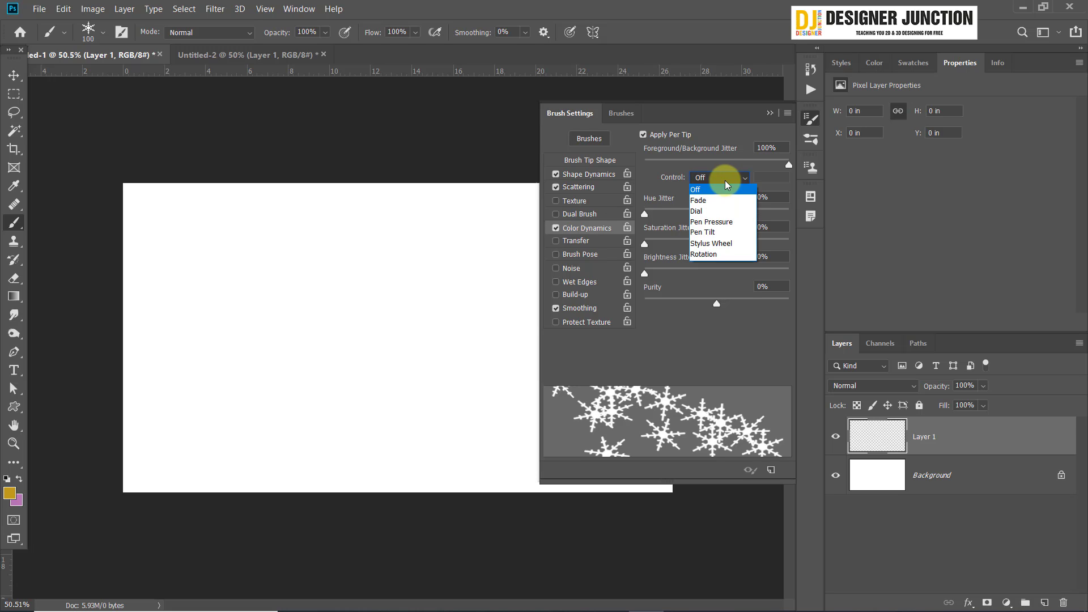
left_click(726, 179)
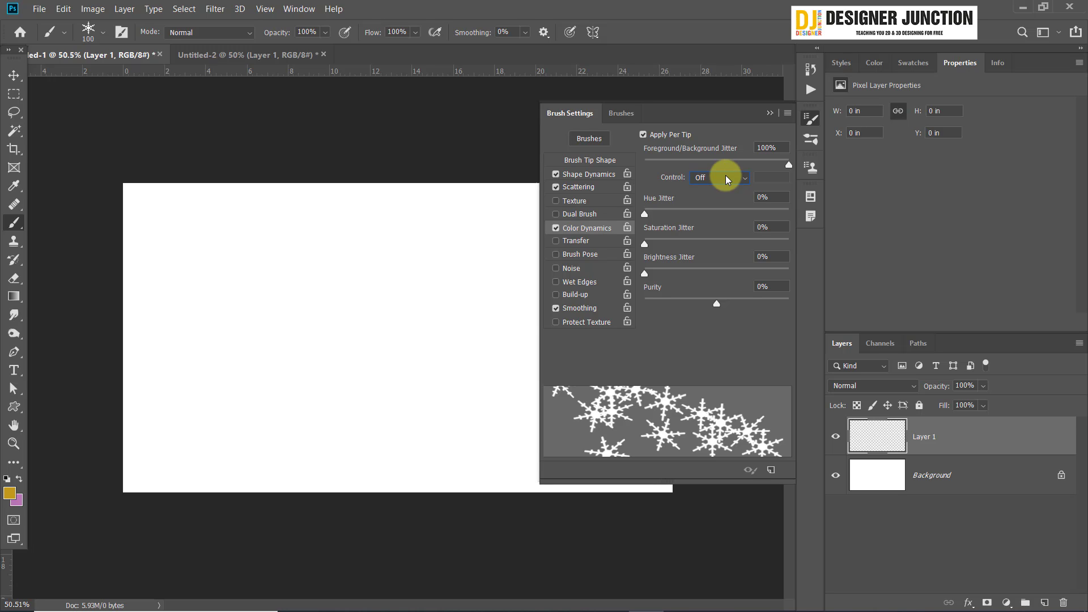
left_click(725, 175)
left_click(725, 175)
Compare hue jitters of 0% and 70% by painting a test stroke with each and undoing it
mouse_move(153, 250)
left_mouse_down()
mouse_move(355, 260)
mouse_move(485, 364)
mouse_move(493, 337)
left_mouse_up()
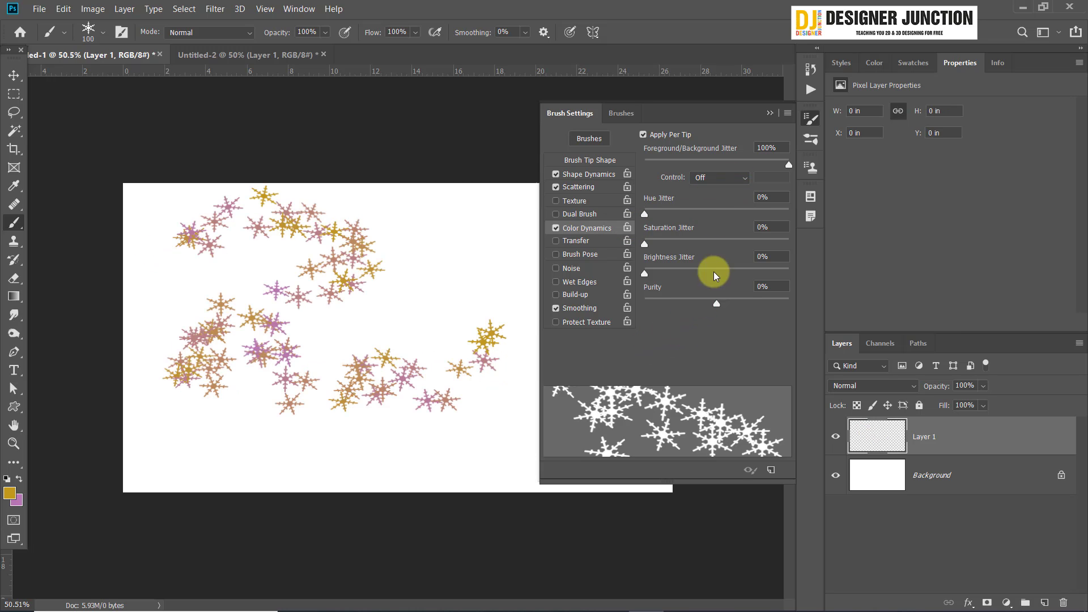
key("ctrl+z")
mouse_move(195, 207)
left_mouse_down()
mouse_move(376, 245)
mouse_move(180, 362)
mouse_move(304, 377)
mouse_move(479, 340)
mouse_move(496, 326)
left_mouse_up()
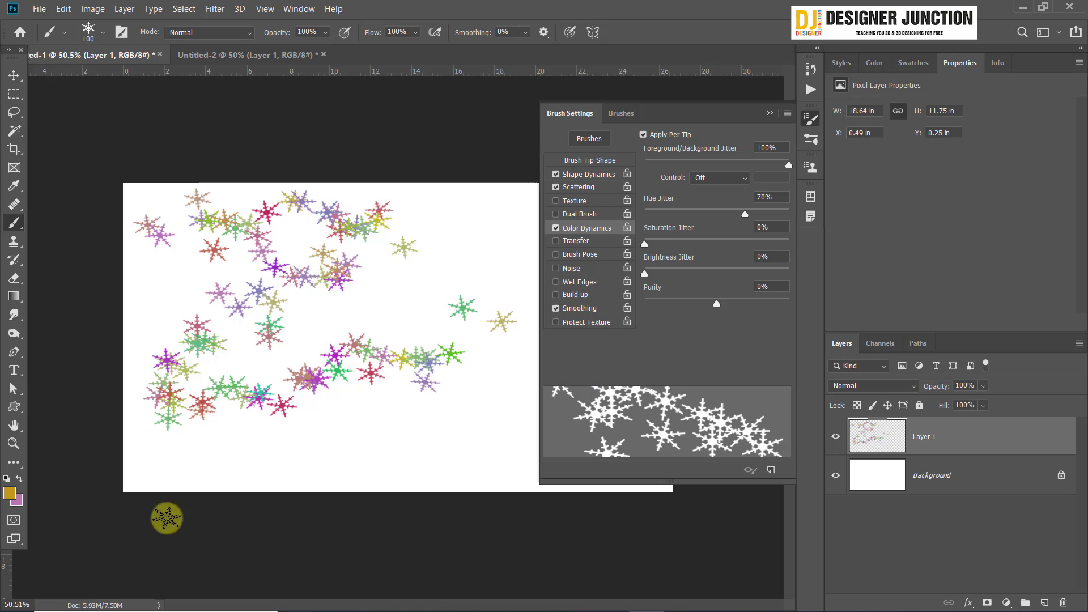
key("ctrl+z")
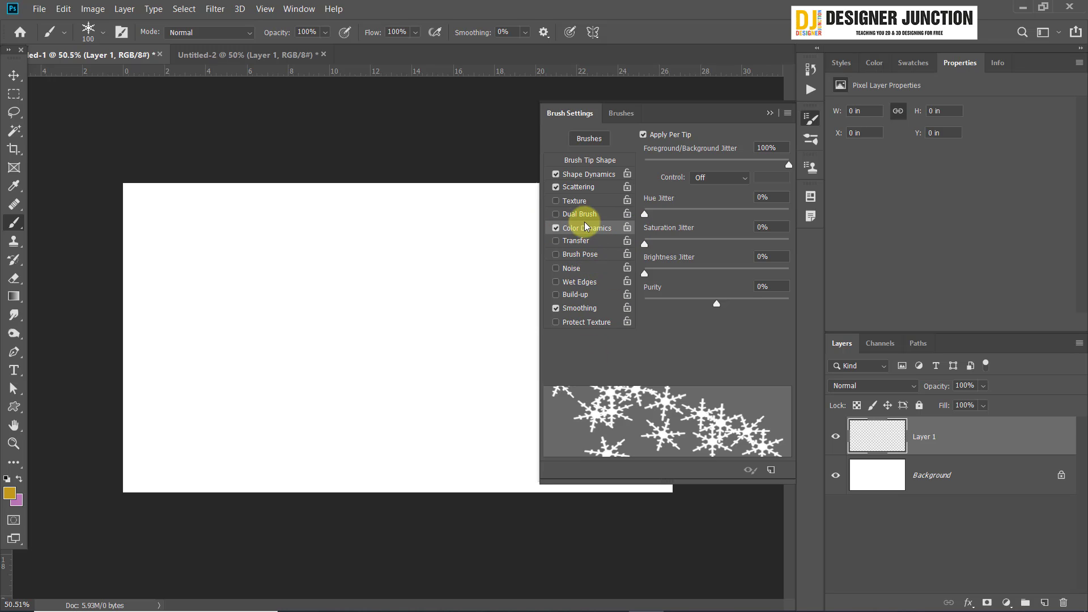
Turn Color Dynamics off, look at the Dual Brush settings with that option left off, and turn Color Dynamics back on
left_click(559, 229)
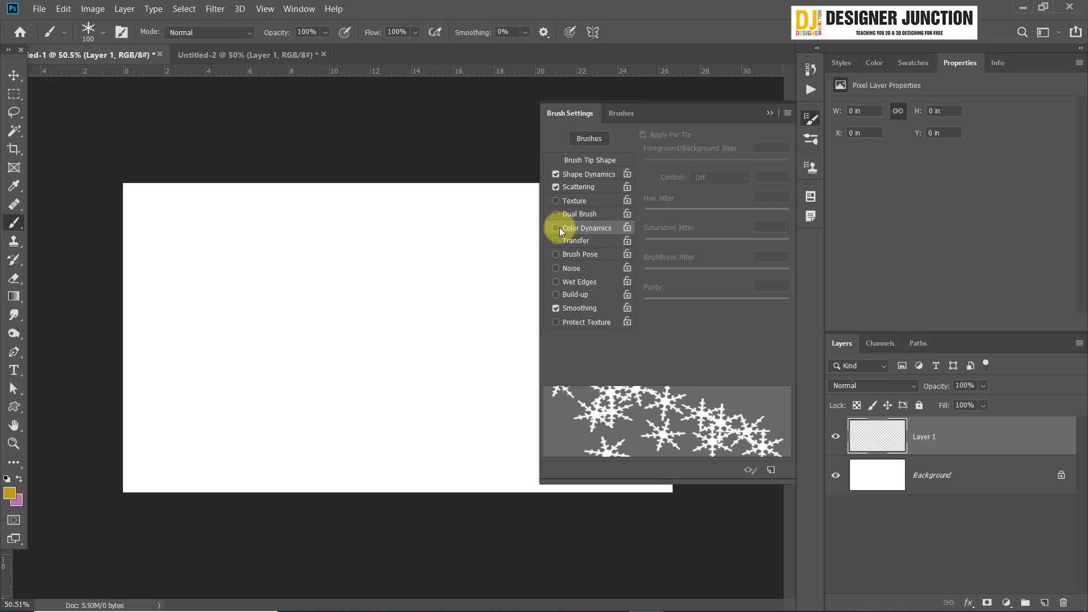
left_click(569, 213)
left_click(556, 214)
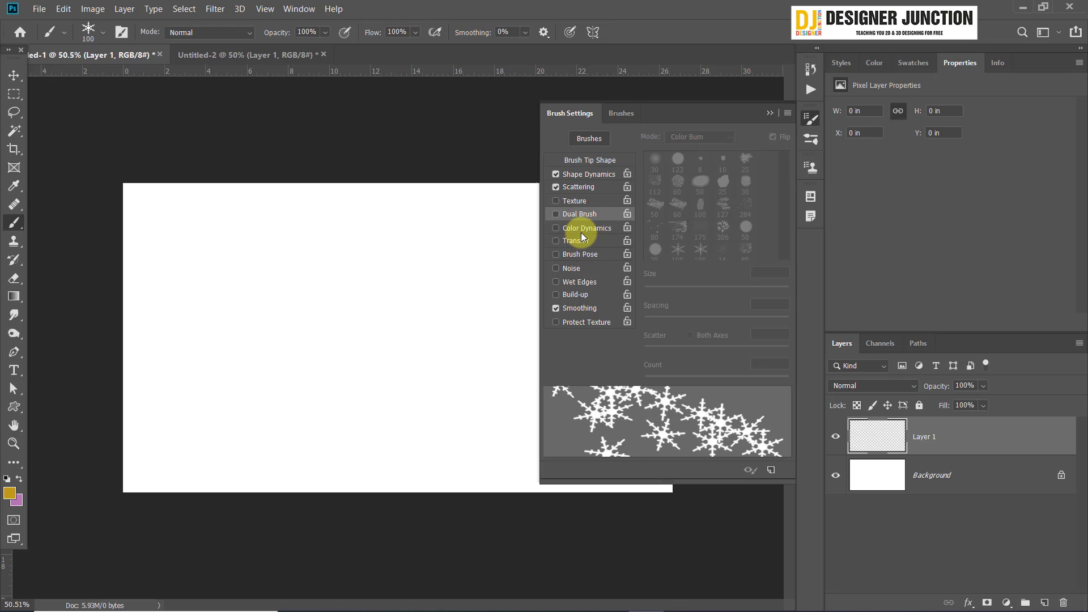
left_click(584, 229)
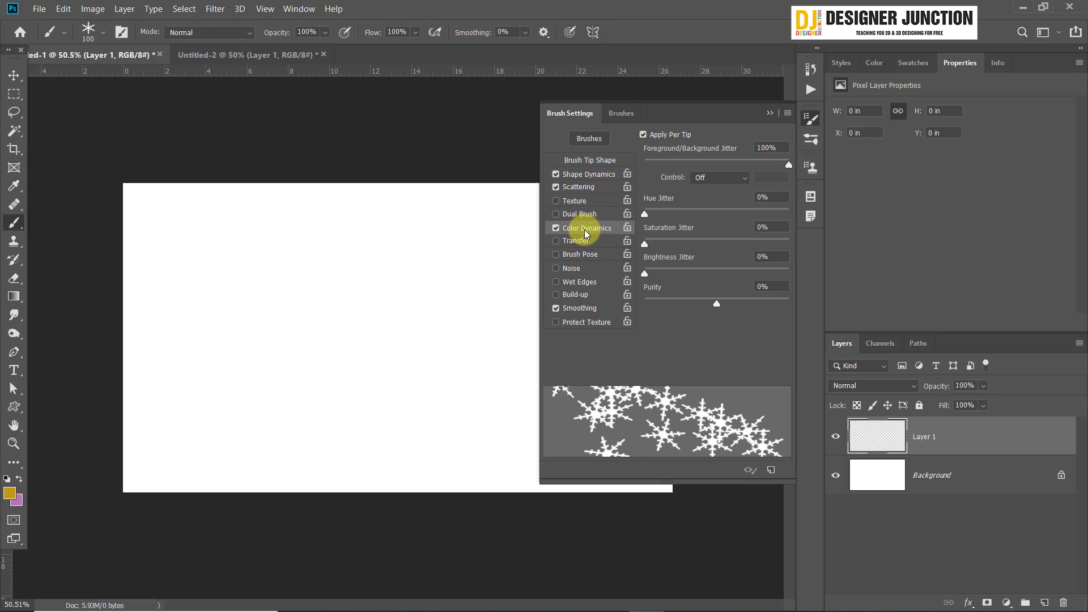
Switch the brush tip to the hard round 123 px preset, trying 1% spacing and a 19 px size before restoring the preset
left_click(590, 159)
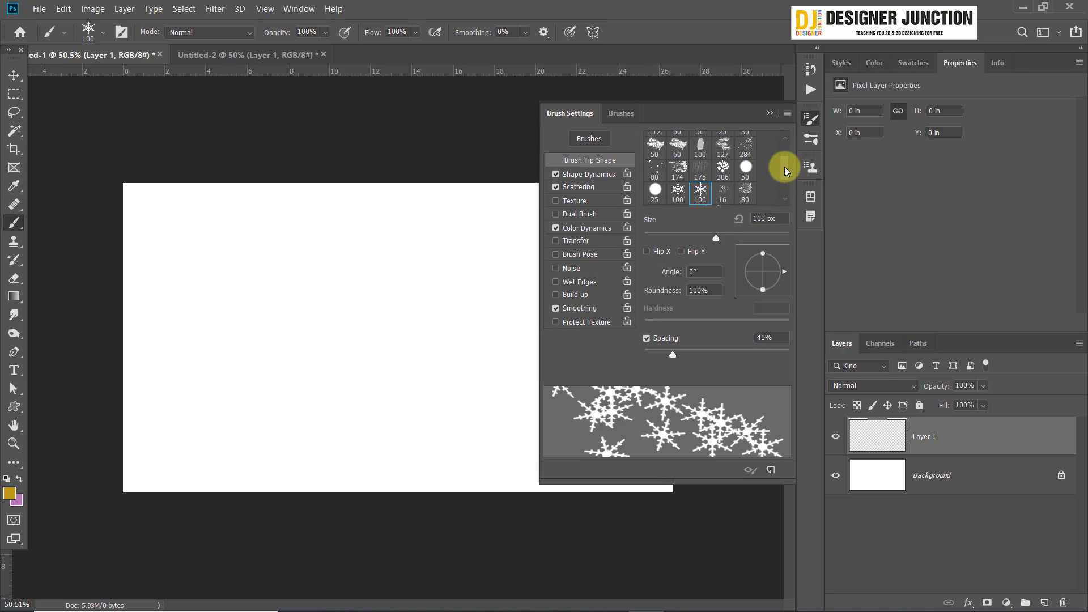
mouse_move(785, 167)
left_mouse_down()
mouse_move(785, 186)
mouse_move(787, 138)
left_mouse_up()
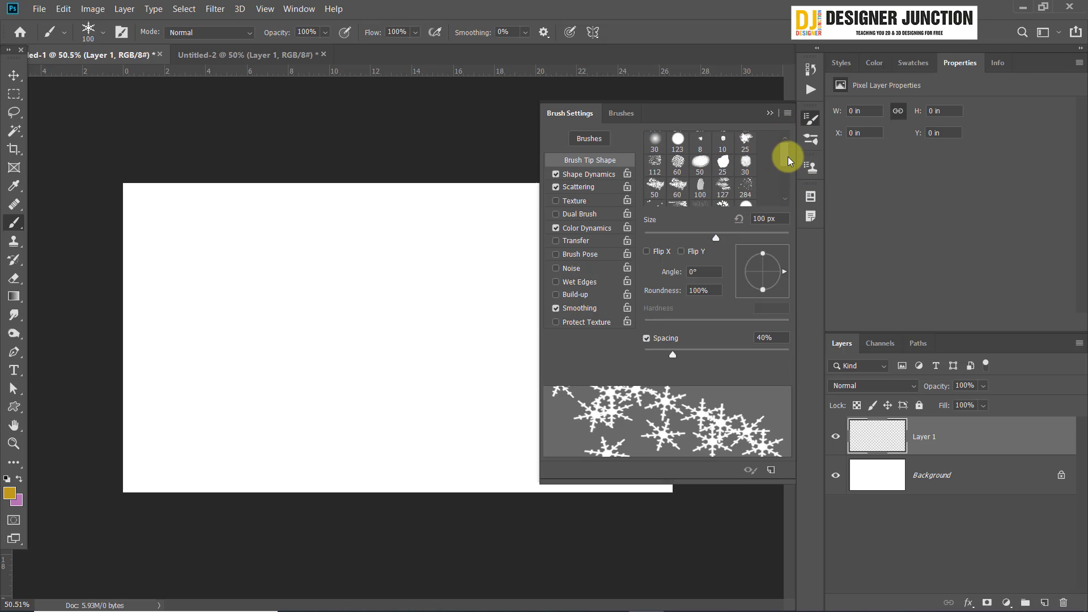
left_click(679, 144)
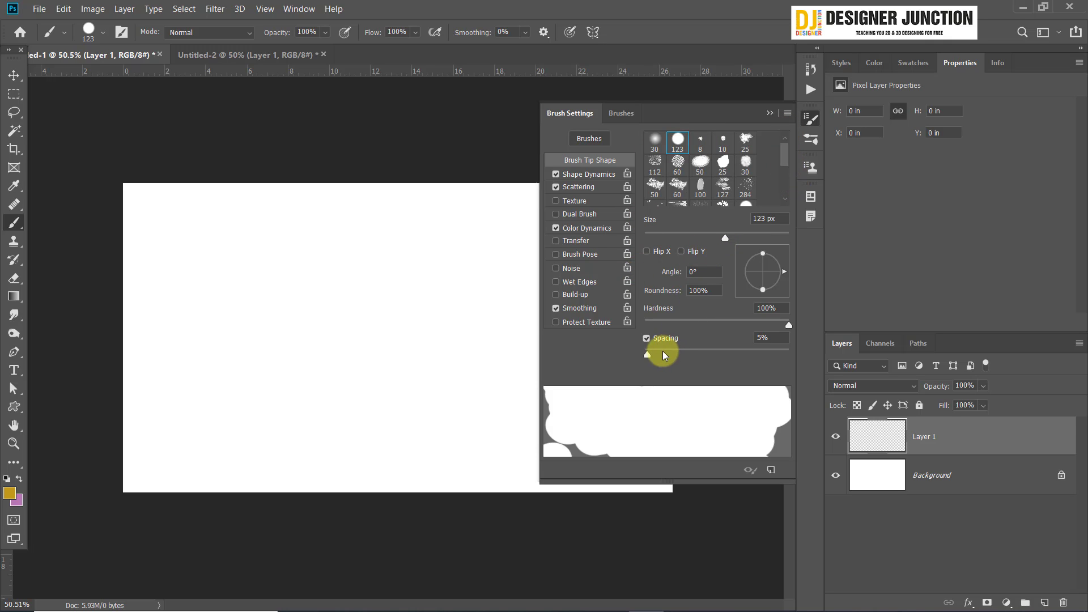
mouse_move(649, 355)
left_mouse_down()
mouse_move(692, 351)
mouse_move(570, 357)
left_mouse_up()
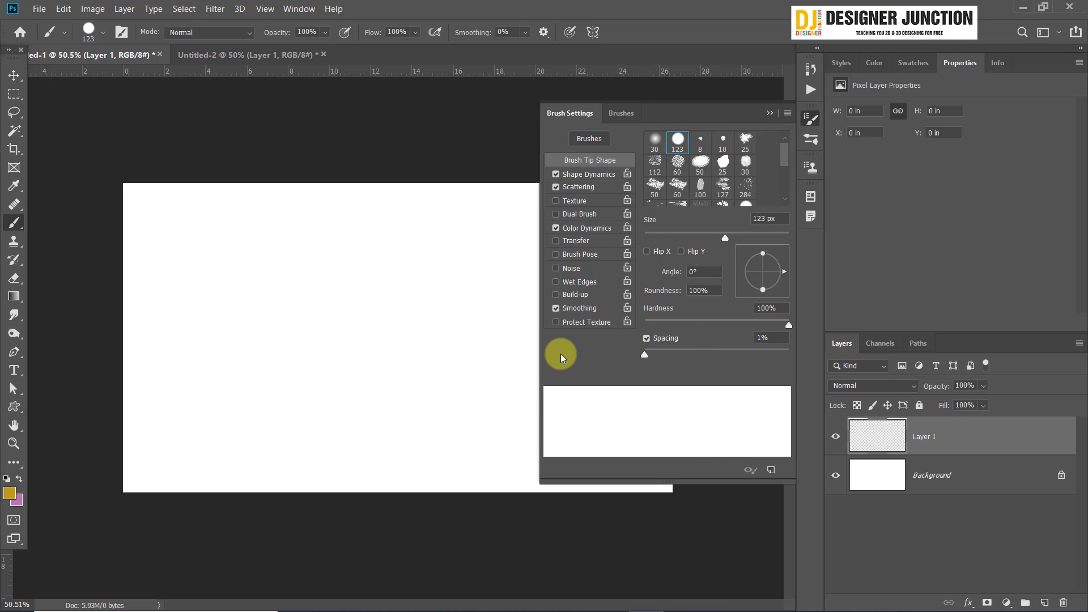
left_click_drag(724, 238, 658, 245)
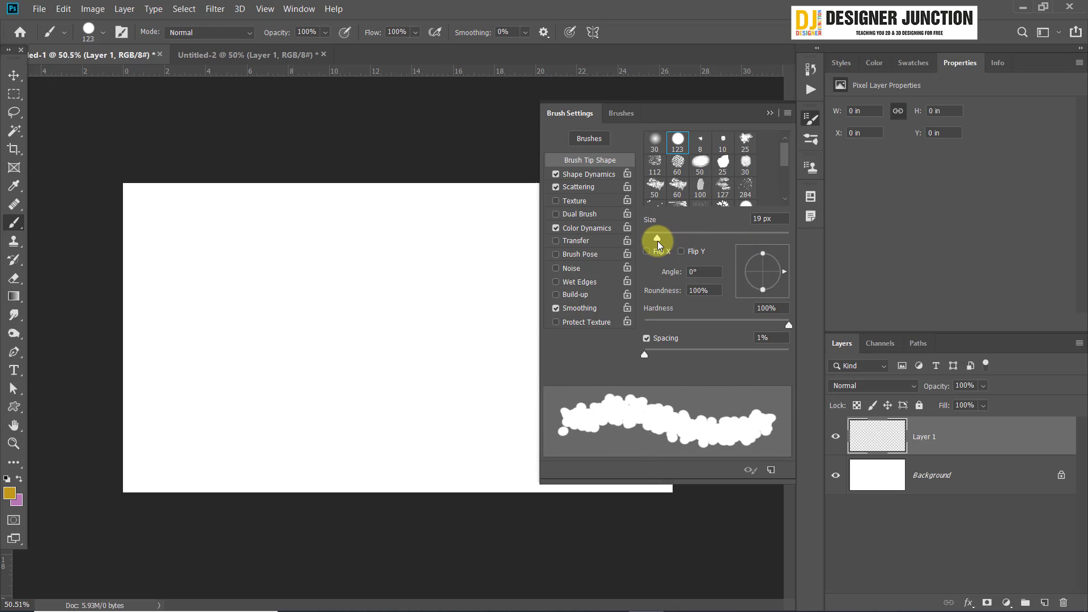
left_click(678, 141)
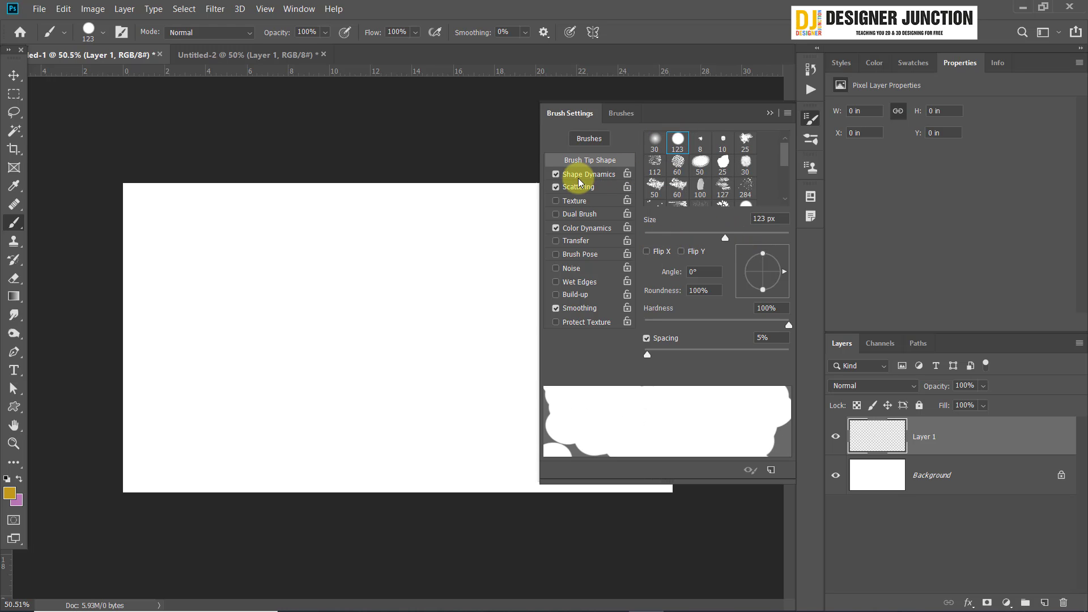
Check the round brush's Shape Dynamics and set its scatter to 0%
left_click(589, 173)
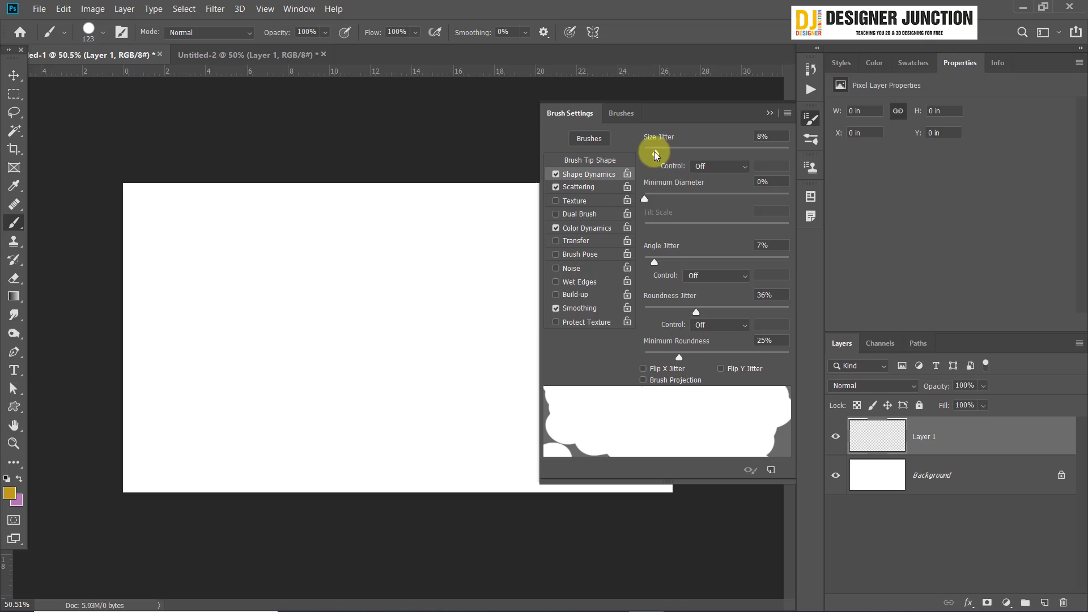
left_click(592, 187)
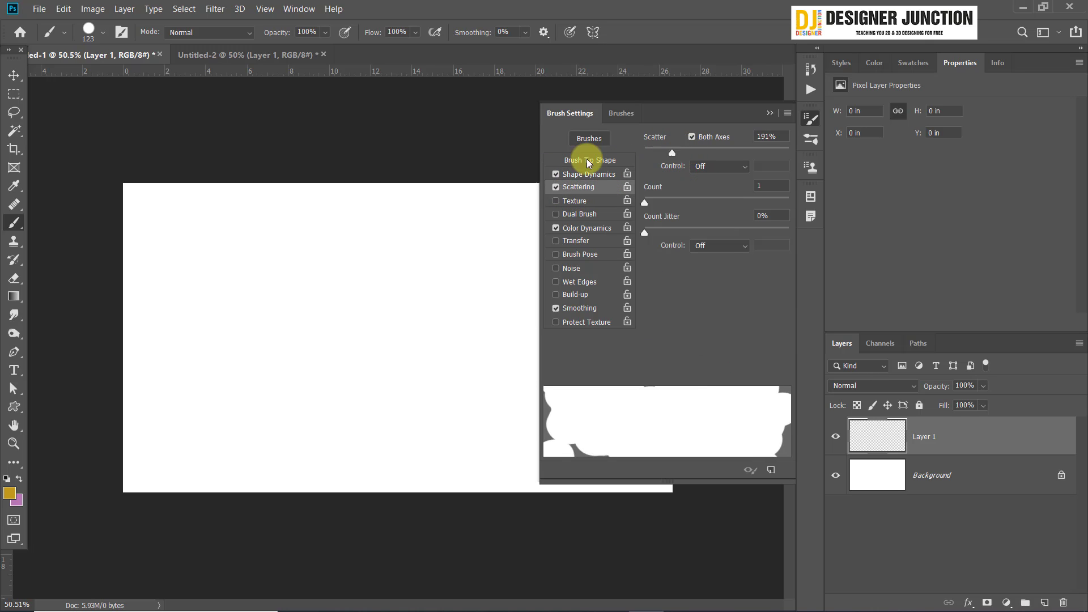
left_click_drag(587, 160, 499, 160)
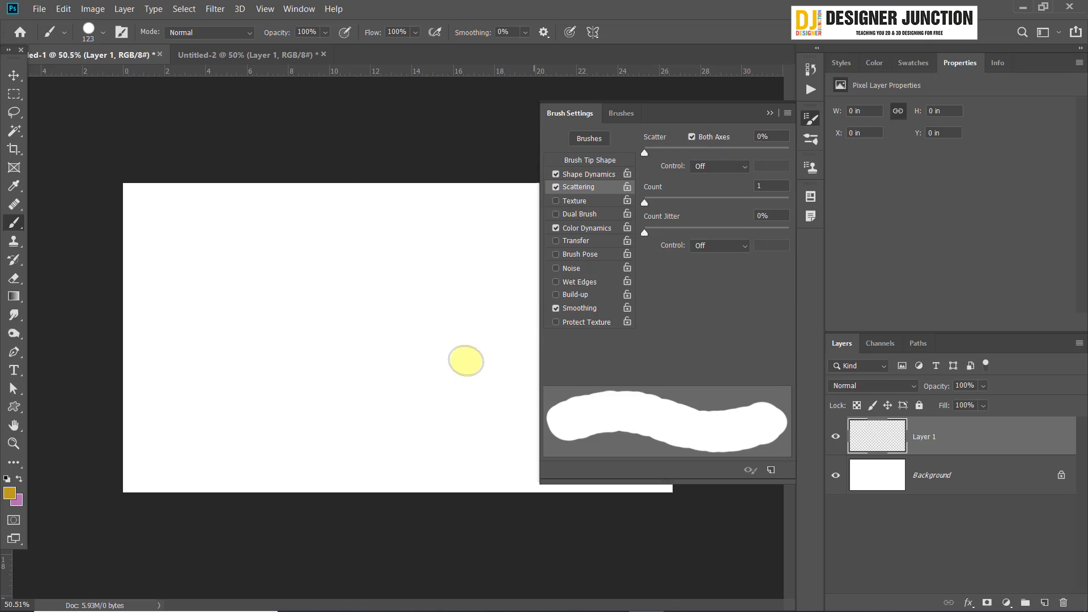
Paint a curved test stroke about 14 in wide and 9 in tall on Layer 1, and turn off Color Dynamics
mouse_move(168, 254)
left_mouse_down()
mouse_move(226, 268)
mouse_move(219, 374)
mouse_move(290, 392)
mouse_move(400, 293)
mouse_move(433, 317)
left_mouse_up()
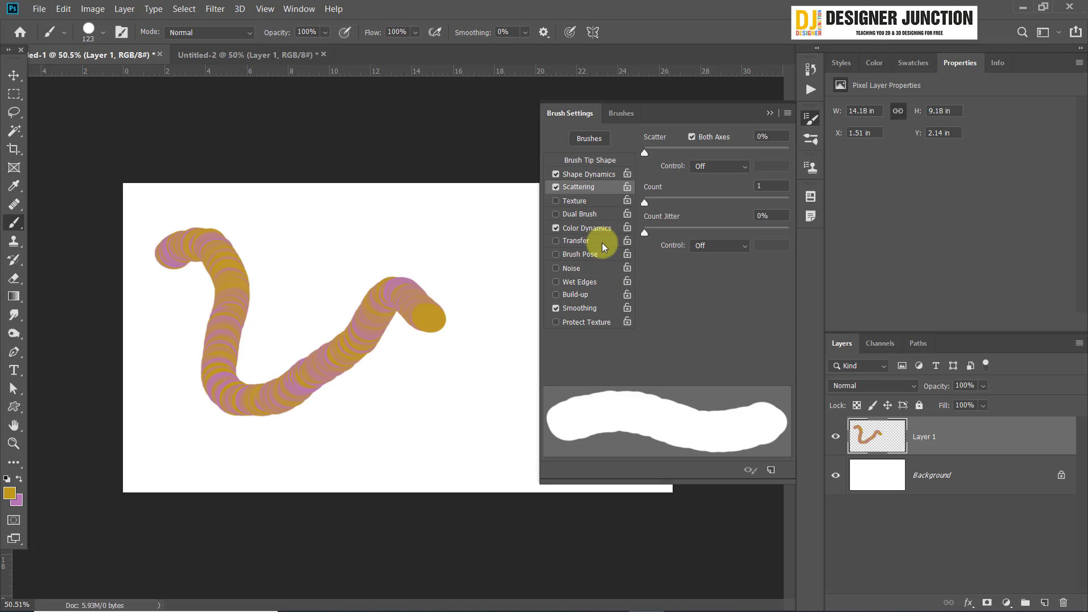
left_click(557, 229)
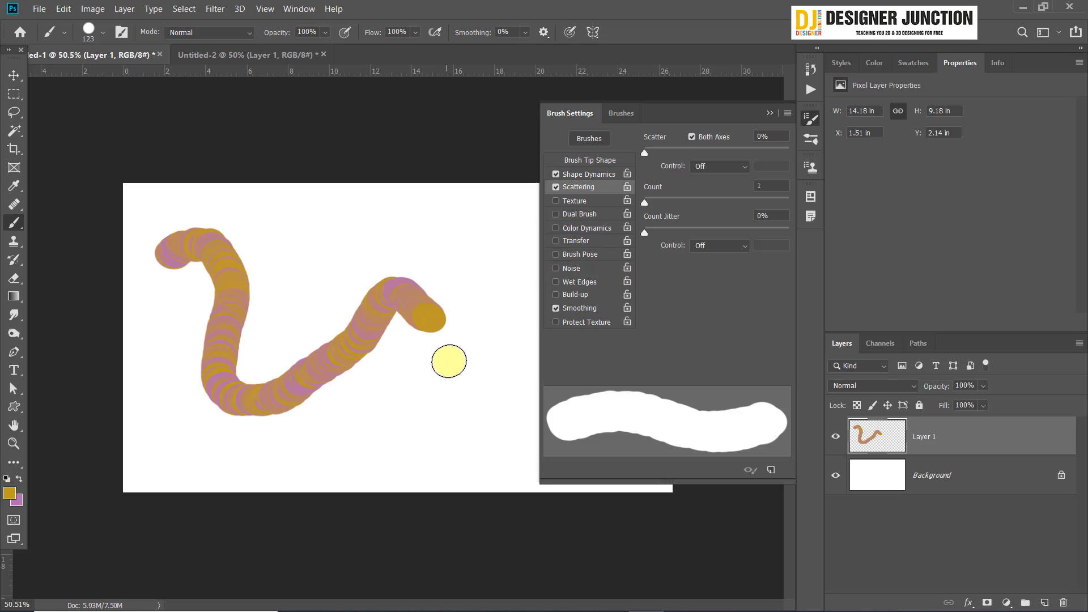
Undo the two-colour stroke, paint a plain test stroke about 13 in wide and 11 in tall, and undo that too
key("ctrl+z")
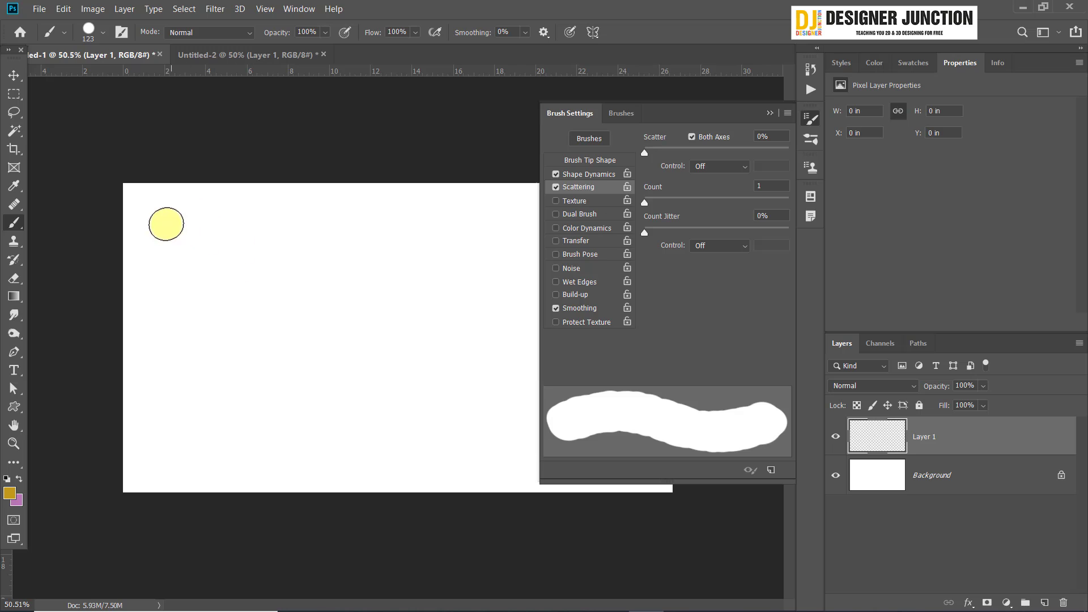
left_click_drag(165, 223, 221, 309)
mouse_move(185, 359)
left_mouse_down()
mouse_move(238, 400)
mouse_move(394, 355)
left_mouse_up()
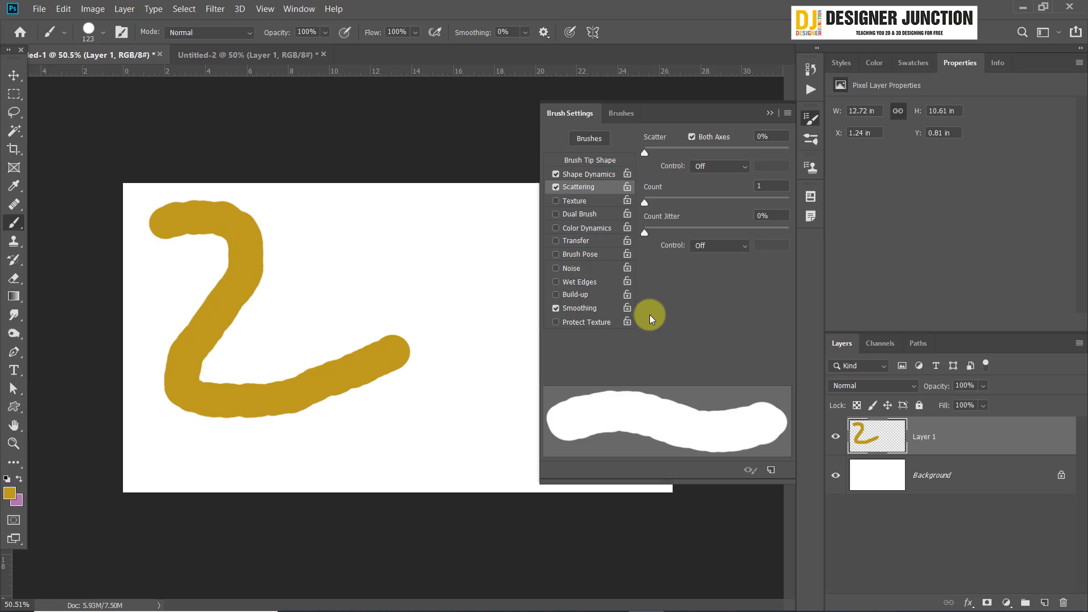
key("ctrl+z")
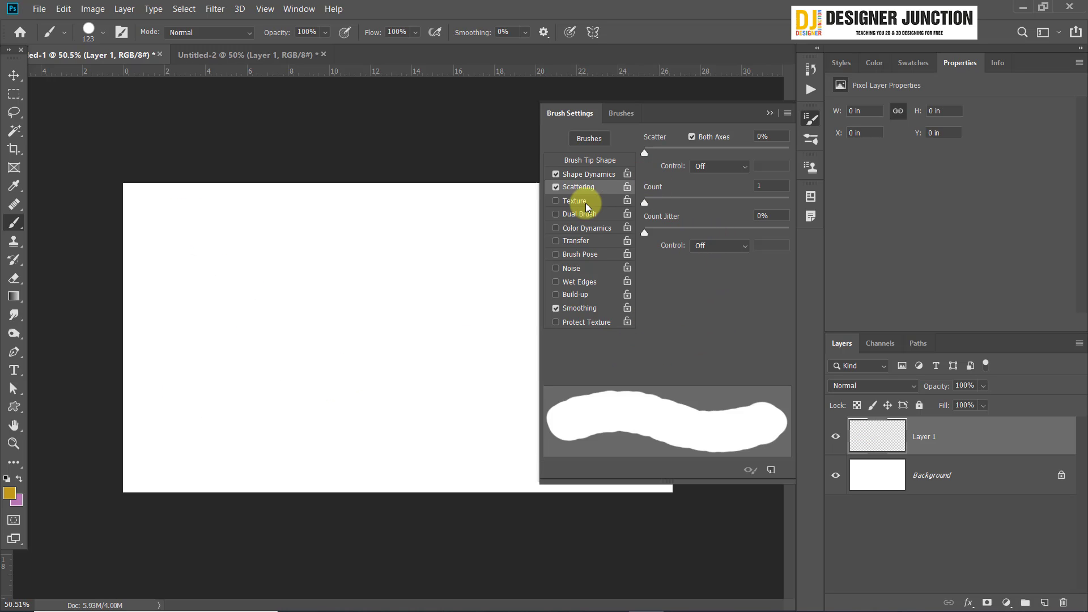
Set the round brush tip's spacing to 1%, try a dab and a stroke on Layer 1, and undo the painting
left_click(584, 174)
left_click(584, 160)
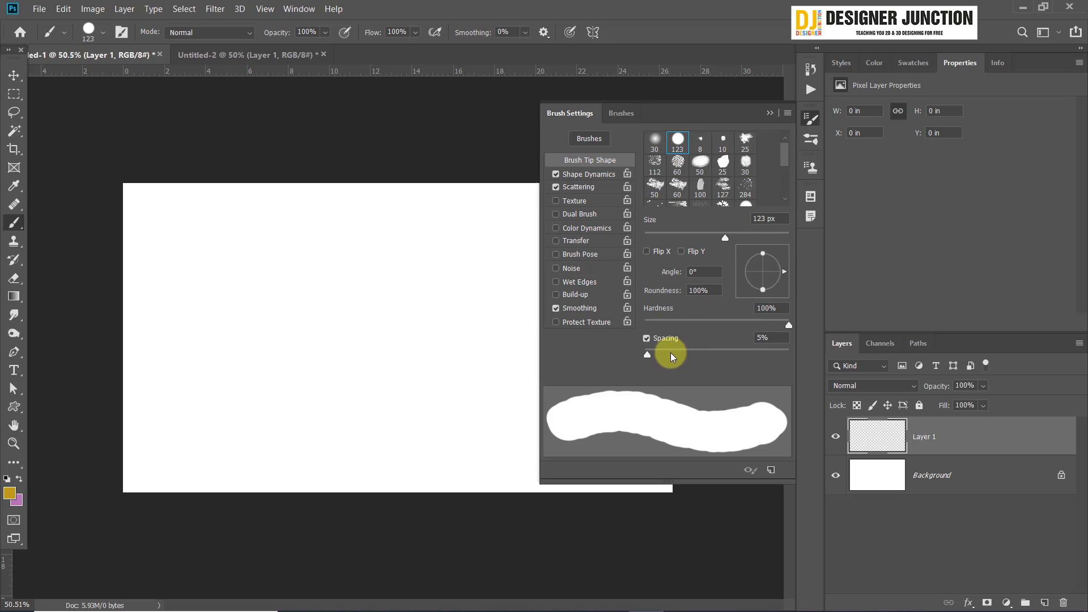
left_click_drag(647, 355, 644, 355)
left_click(156, 217)
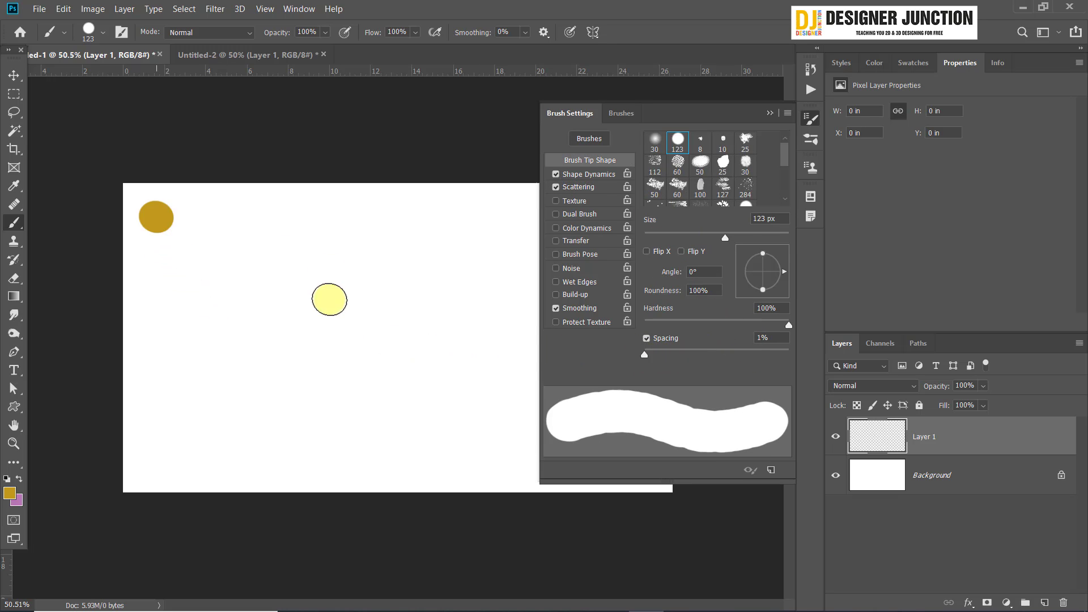
mouse_move(329, 299)
left_mouse_down()
mouse_move(285, 426)
mouse_move(502, 381)
left_mouse_up()
key("ctrl+z")
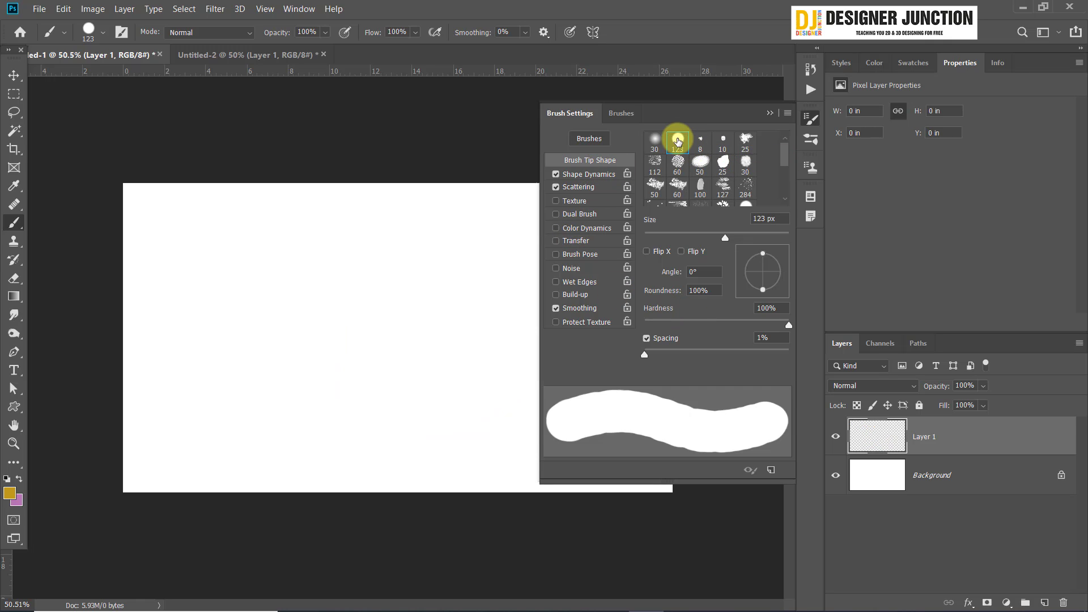
Restore the hard round 123 px preset, paint a diagonal test stroke, and undo it
left_click(678, 141)
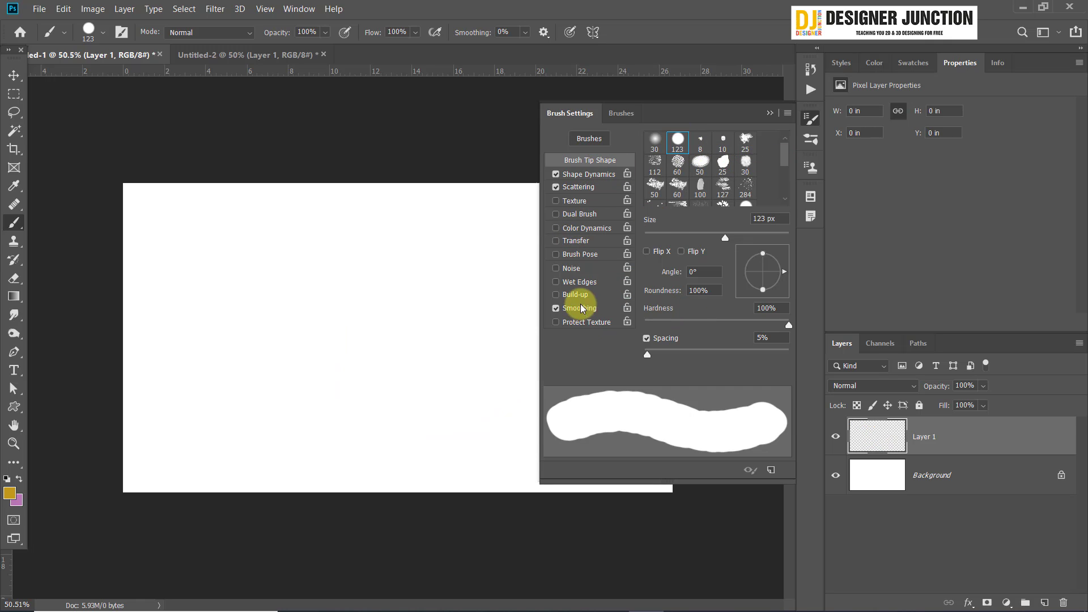
left_click_drag(187, 238, 449, 408)
key("ctrl+z")
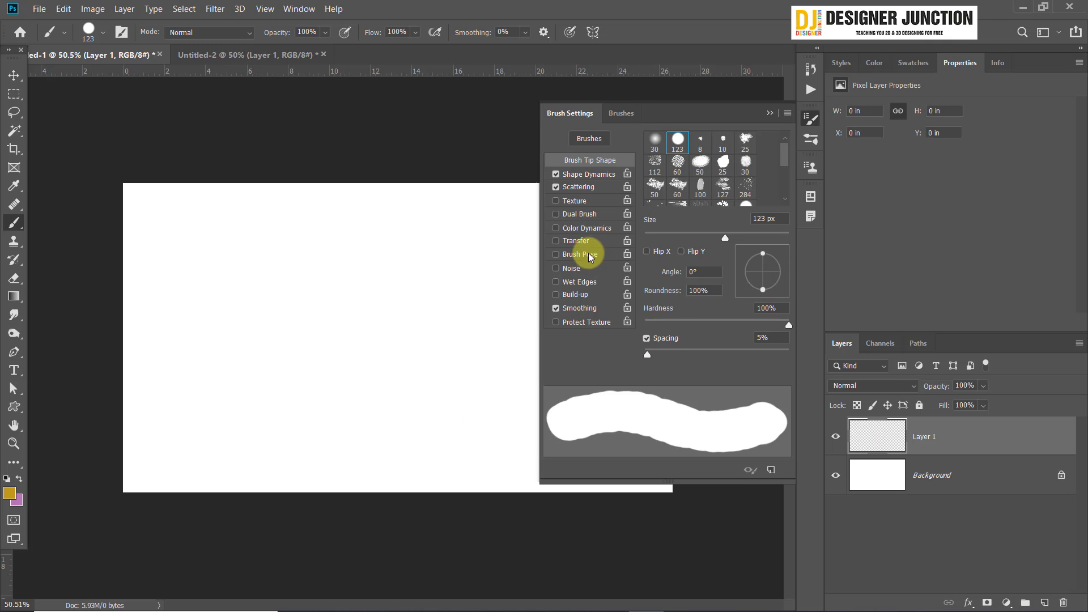
Look at the Color Dynamics settings, toggling the option and leaving it off
left_click(587, 229)
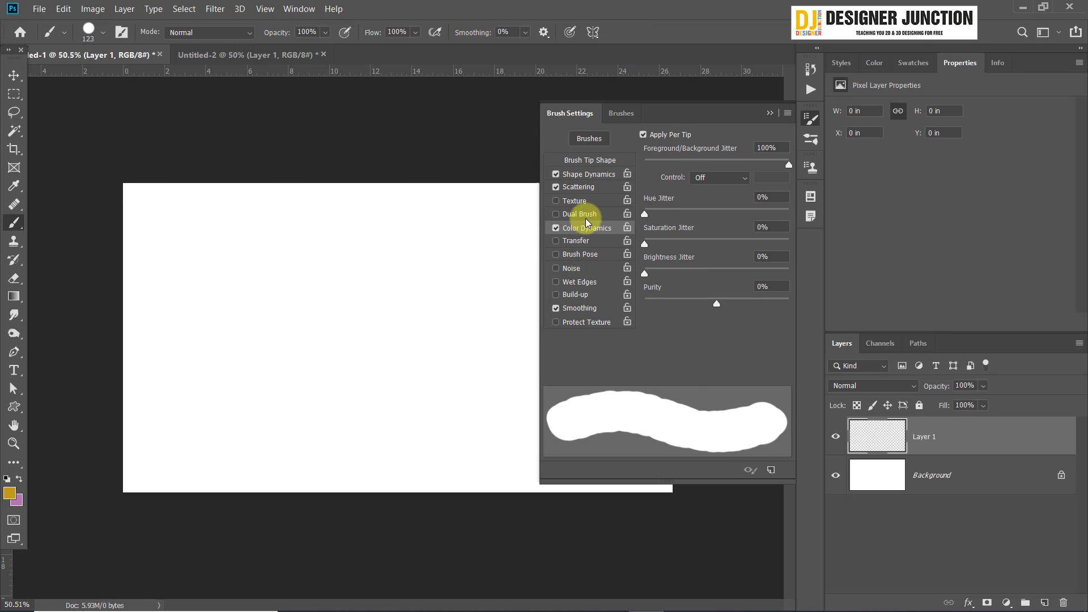
left_click(556, 227)
left_click(555, 228)
left_click(556, 228)
Enable Dual Brush after rechecking the brush tip shape with it off, then paint a test stroke and undo it
left_click(574, 213)
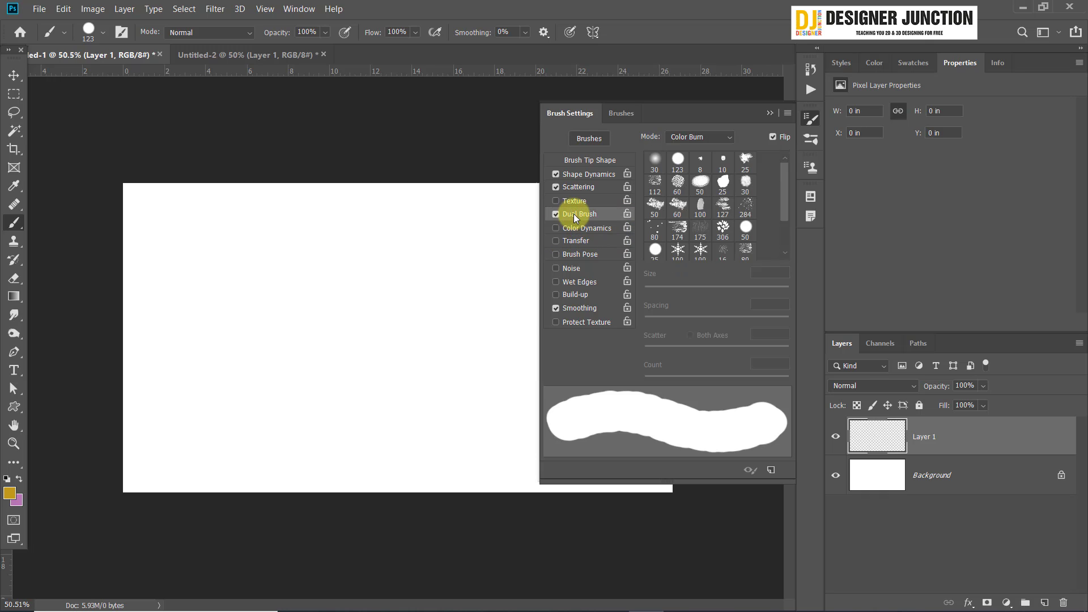
left_click(580, 161)
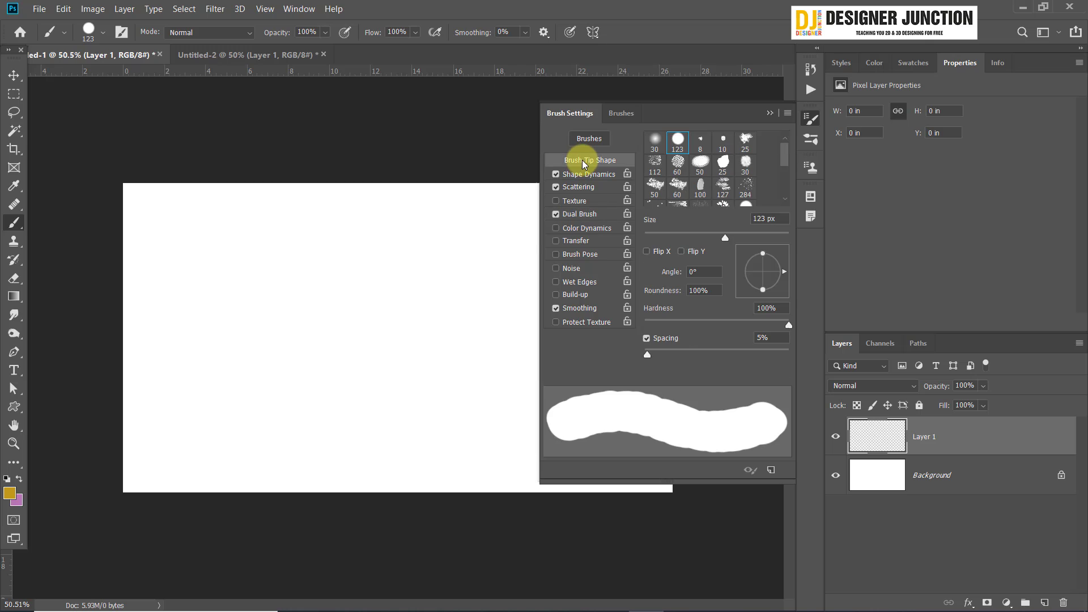
left_click(555, 214)
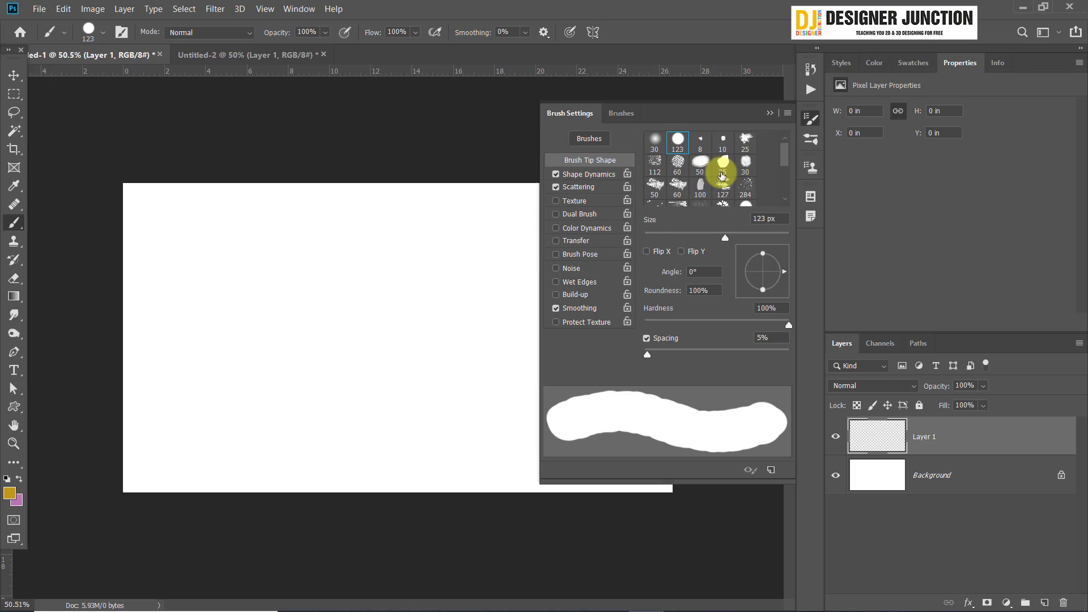
left_click(573, 213)
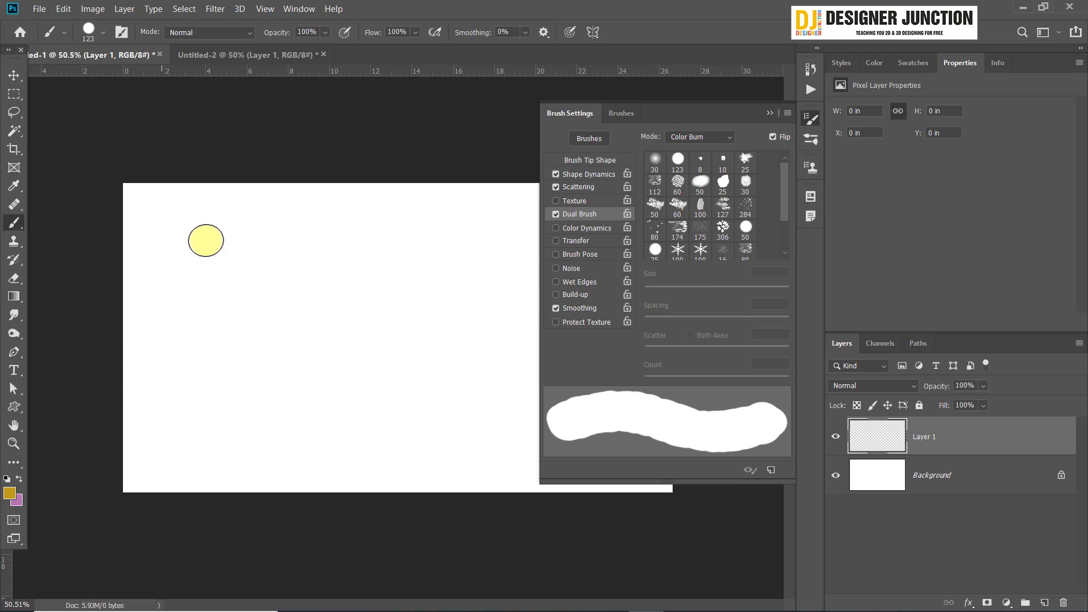
mouse_move(167, 233)
left_mouse_down()
mouse_move(409, 404)
mouse_move(432, 378)
left_mouse_up()
key("ctrl+z")
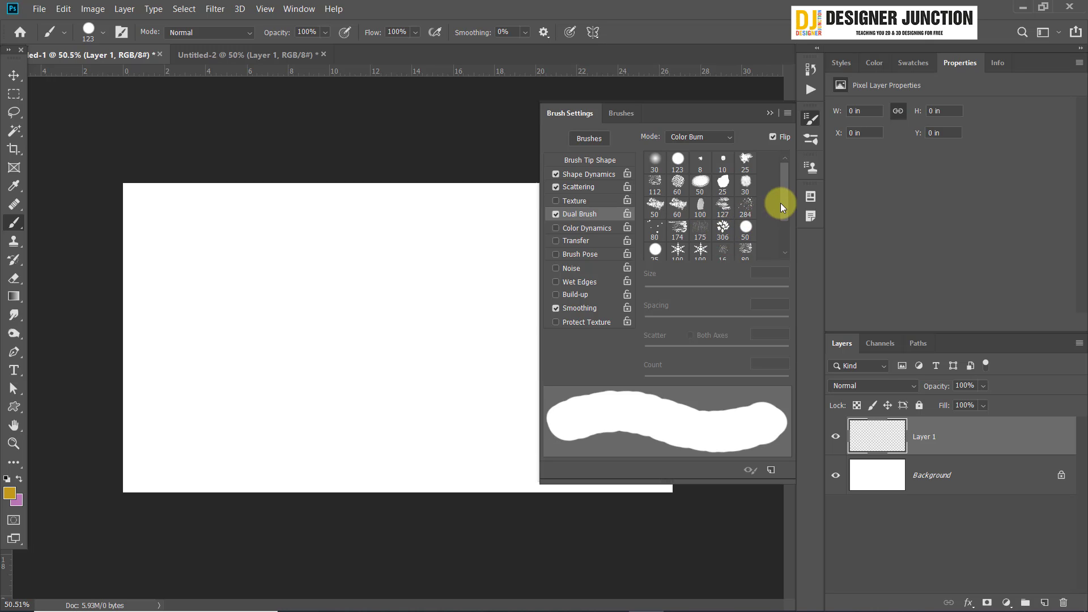
Choose the second 100 px snowflake as the Dual Brush tip, paint a test stroke, and undo it
left_click_drag(783, 175, 784, 253)
left_click(701, 202)
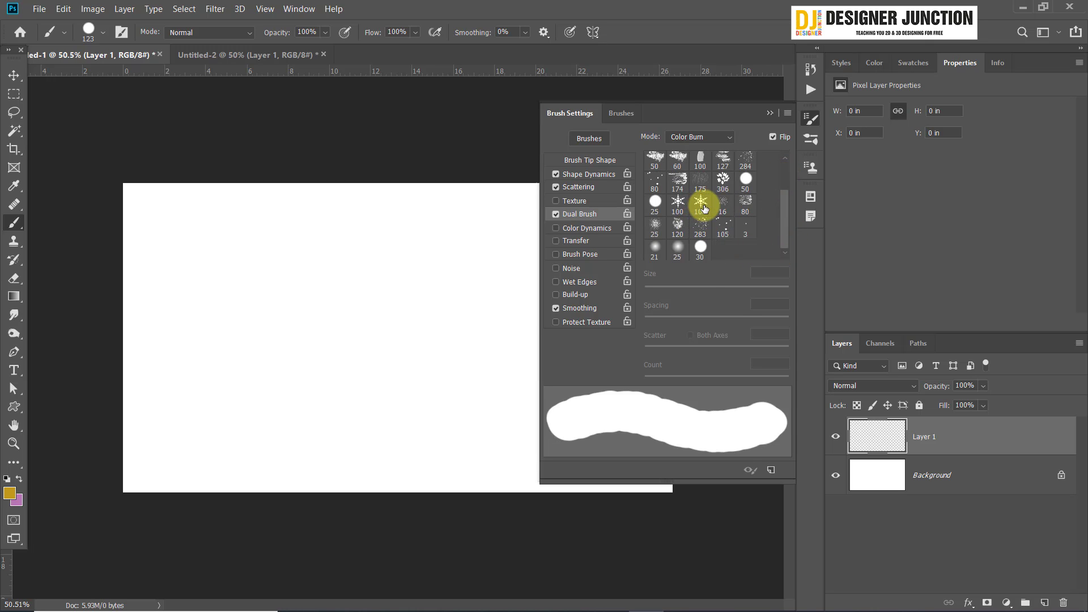
mouse_move(196, 224)
left_mouse_down()
mouse_move(335, 248)
mouse_move(365, 279)
mouse_move(249, 424)
mouse_move(377, 413)
left_mouse_up()
key("ctrl+z")
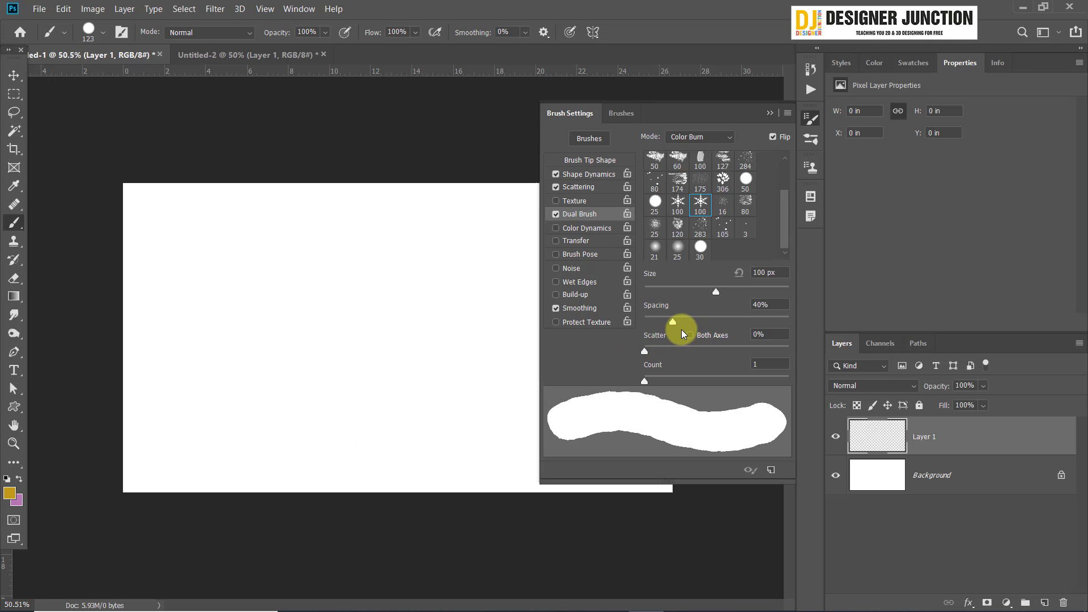
Set the Dual Brush spacing to 155%, paint a test stroke about 16 in wide and 10 in tall, and undo it
left_click_drag(671, 324, 736, 320)
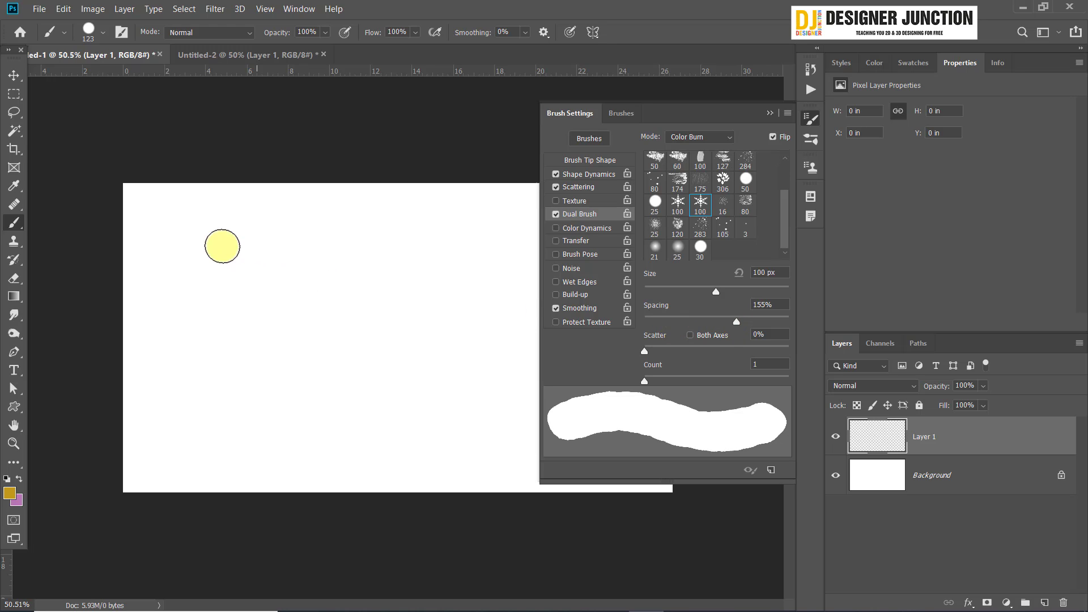
left_click_drag(176, 242, 306, 333)
mouse_move(234, 385)
left_mouse_down()
mouse_move(288, 415)
mouse_move(466, 408)
left_mouse_up()
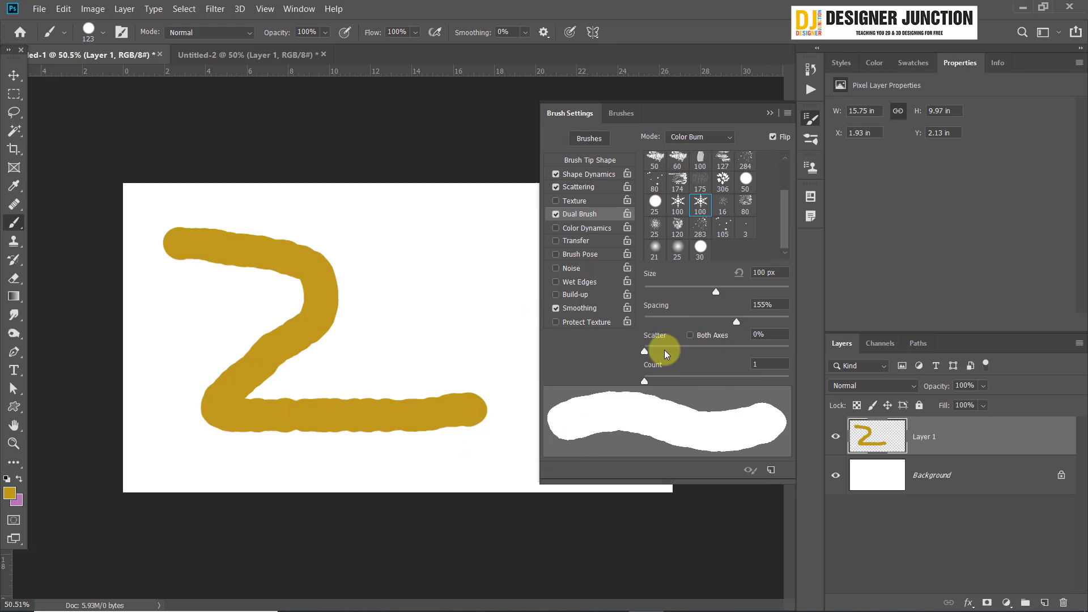
key("ctrl+z")
Switch the Dual Brush tip to the first 100 px snowflake, try strokes before and after setting scatter to 588%, and undo them
mouse_move(181, 239)
left_mouse_down()
mouse_move(427, 278)
mouse_move(196, 400)
mouse_move(329, 406)
left_mouse_up()
mouse_move(399, 400)
left_mouse_down()
mouse_move(418, 396)
mouse_move(440, 425)
mouse_move(432, 440)
left_mouse_up()
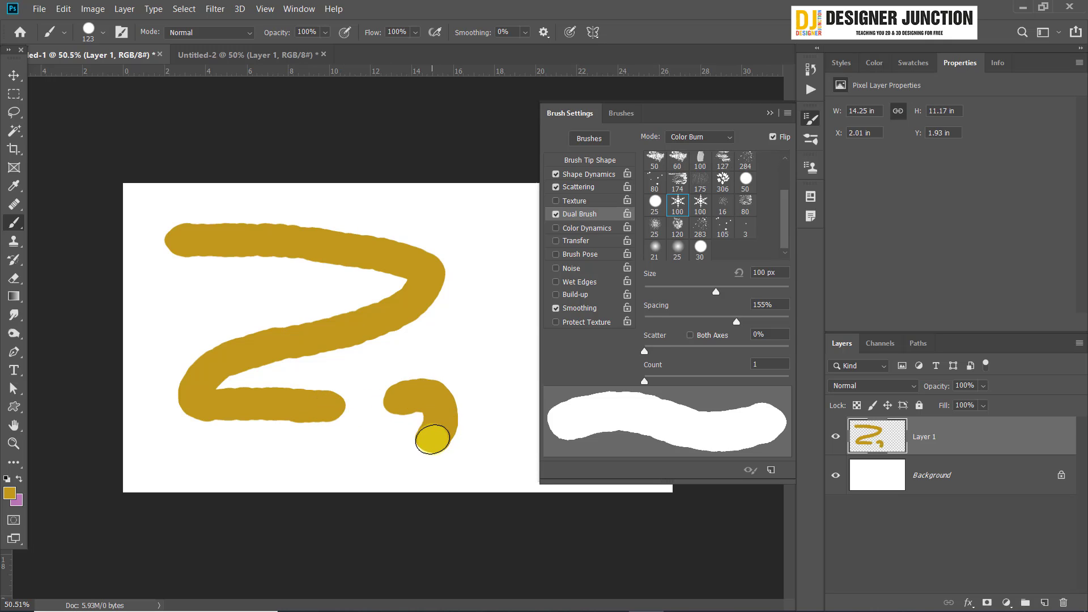
left_click_drag(646, 351, 699, 351)
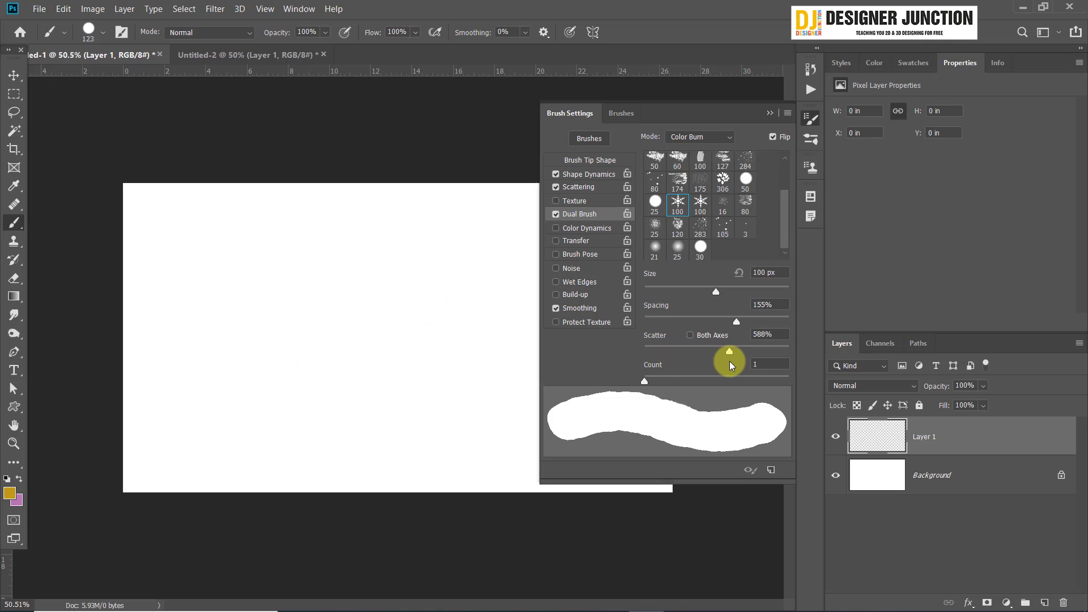
left_click_drag(204, 233, 522, 380)
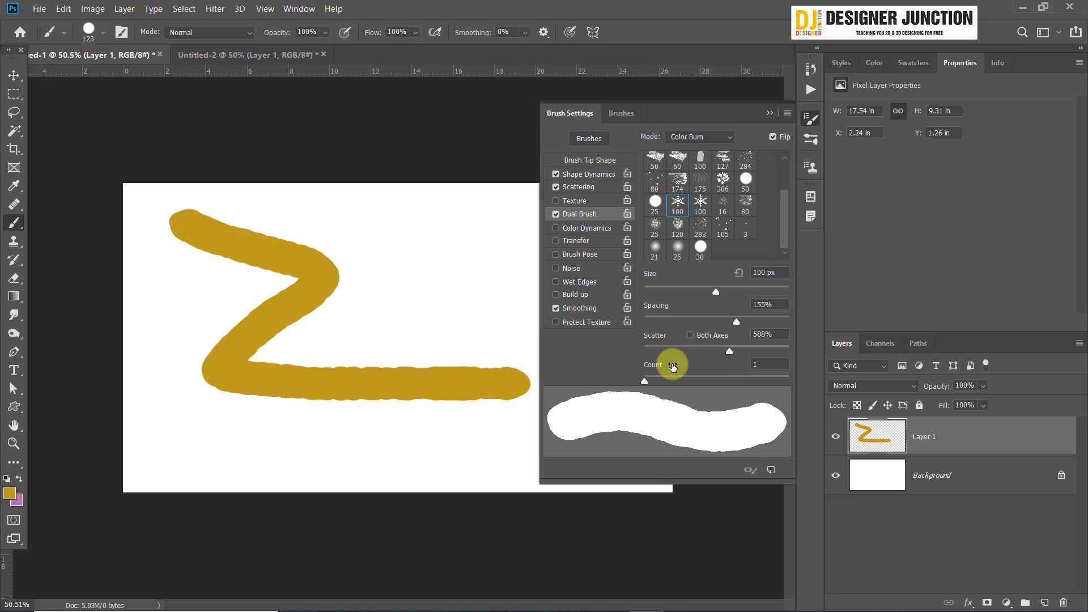
key("ctrl+z")
Set the Dual Brush scatter to 873%, paint a test stroke about 13 in wide and 11 in tall, and undo it
mouse_move(730, 351)
left_mouse_down()
mouse_move(753, 352)
mouse_move(690, 352)
mouse_move(770, 352)
left_mouse_up()
mouse_move(156, 218)
left_mouse_down()
mouse_move(255, 372)
mouse_move(391, 404)
left_mouse_up()
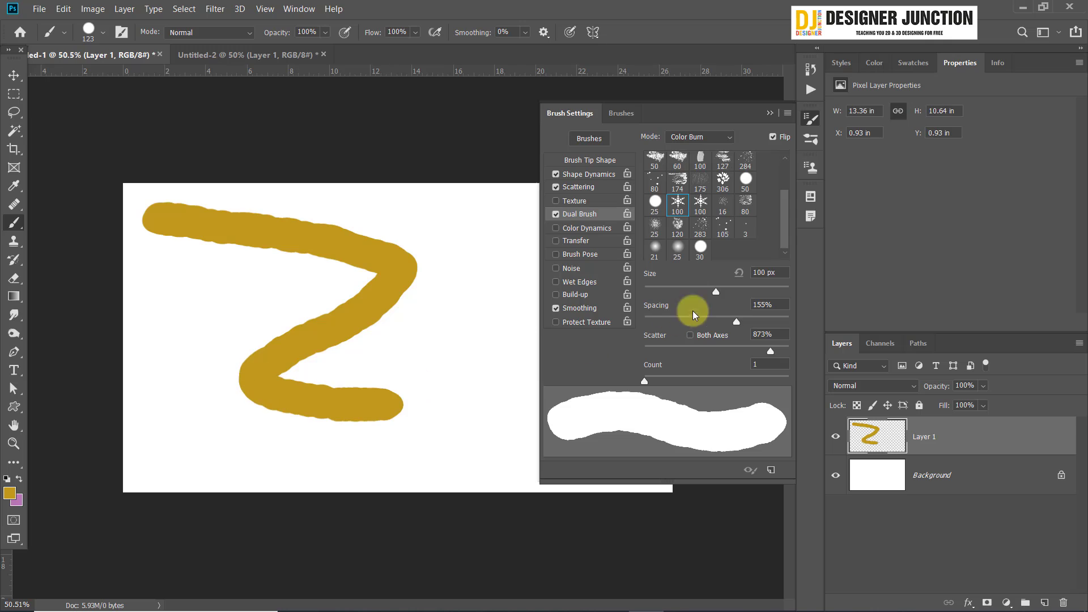
key("ctrl+z")
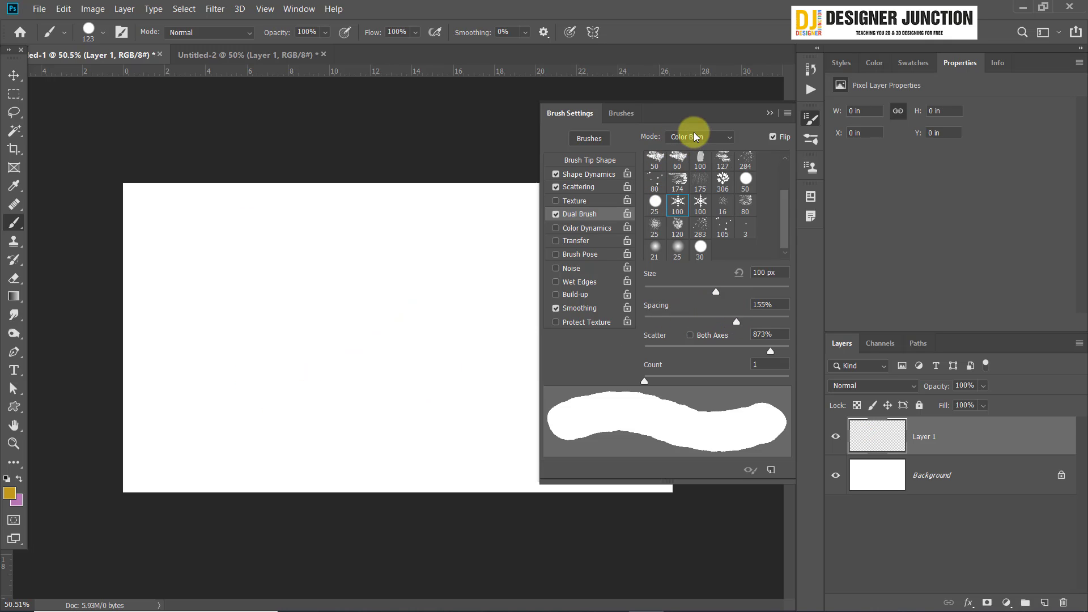
Change the Dual Brush mode to Multiply, paint two snowflake test strokes in turn, and undo each one
left_click(717, 139)
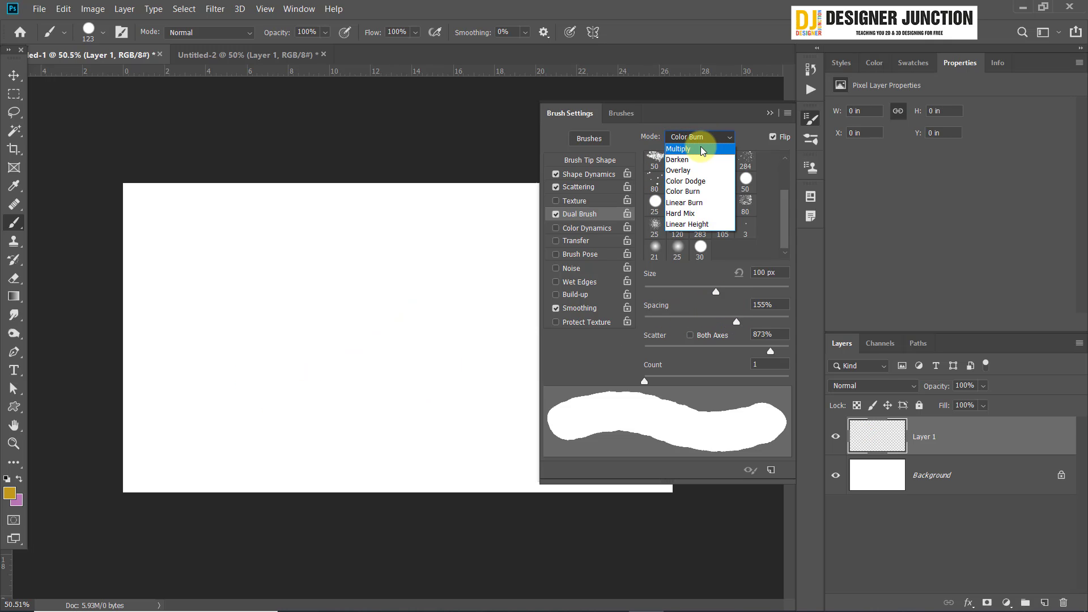
left_click(703, 151)
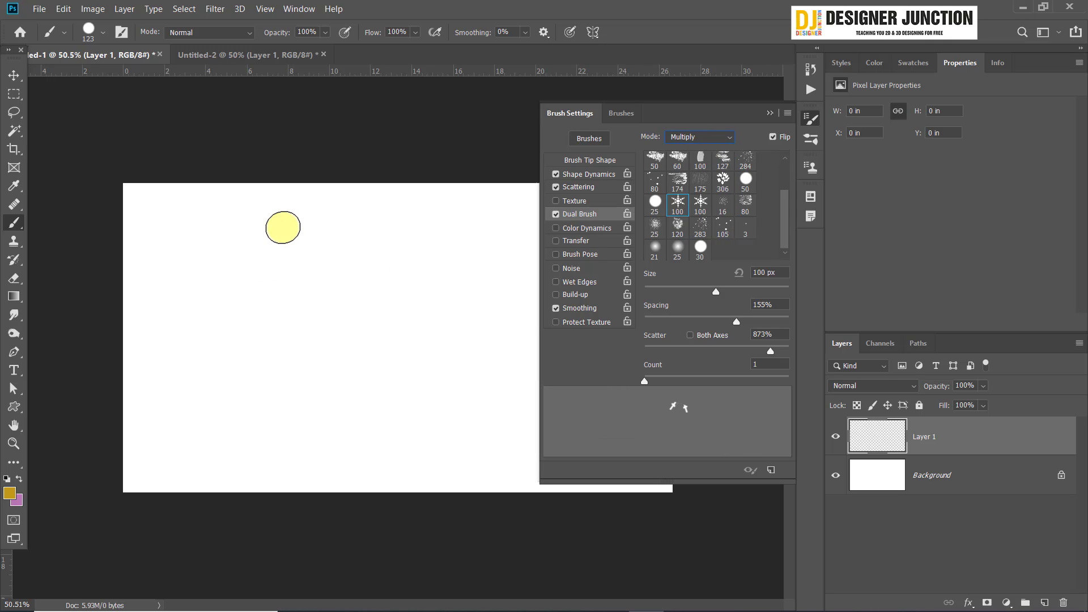
mouse_move(282, 227)
left_mouse_down()
mouse_move(311, 334)
mouse_move(267, 407)
mouse_move(460, 380)
left_mouse_up()
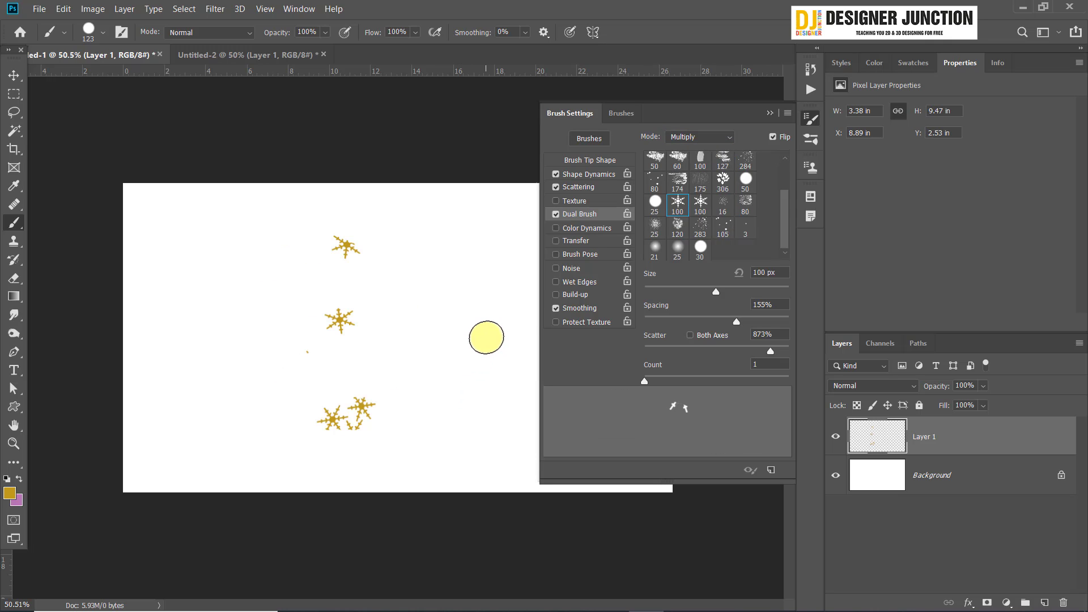
key("ctrl+z")
mouse_move(218, 255)
left_mouse_down()
mouse_move(187, 340)
mouse_move(465, 347)
mouse_move(478, 442)
mouse_move(223, 385)
mouse_move(513, 374)
left_mouse_up()
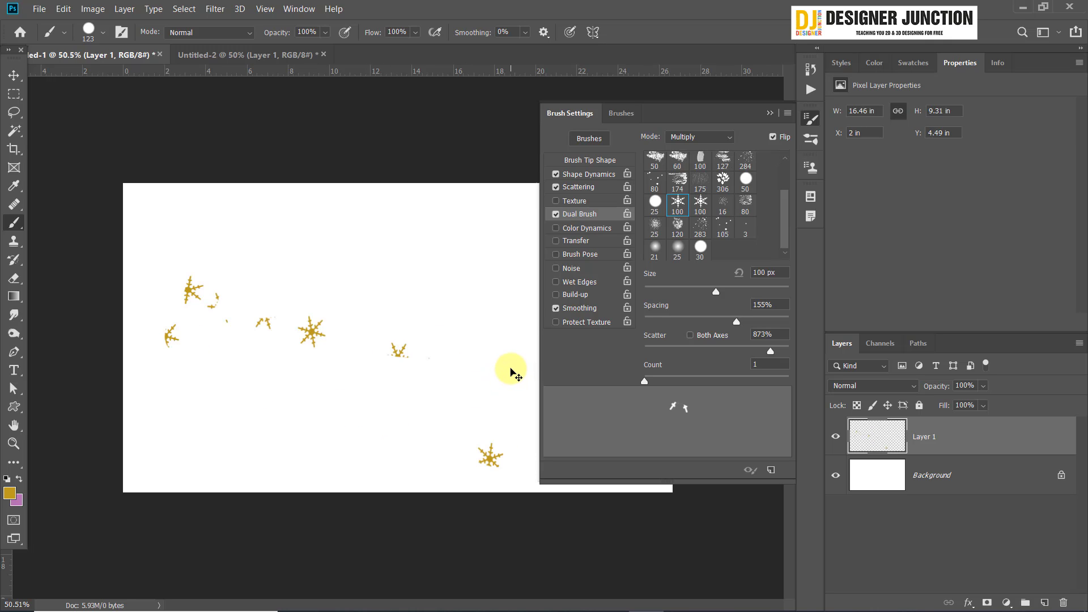
key("ctrl+z")
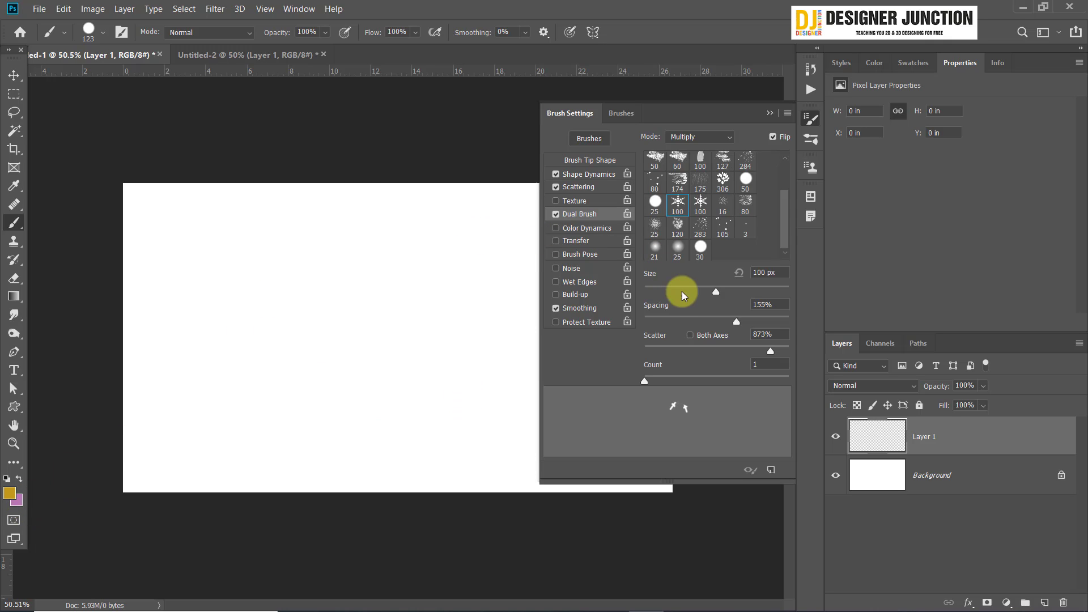
Set the Dual Brush size to 8 px and spacing to 23%, paint a speckled test stroke, and undo it
left_click_drag(716, 295, 657, 299)
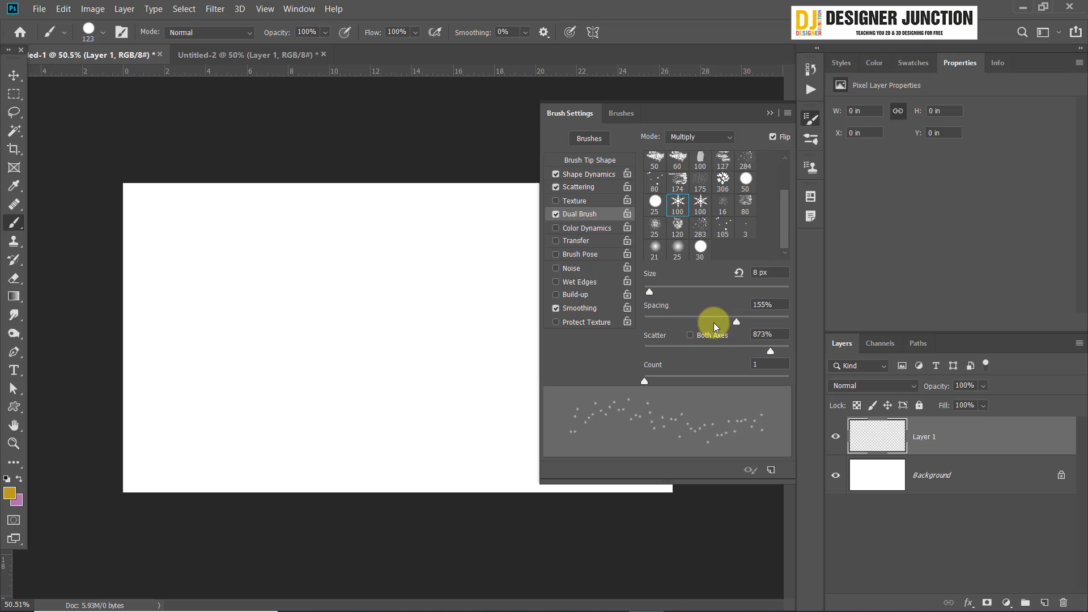
mouse_move(711, 323)
left_mouse_down()
mouse_move(651, 321)
mouse_move(661, 324)
left_mouse_up()
mouse_move(233, 226)
left_mouse_down()
mouse_move(275, 328)
mouse_move(320, 363)
mouse_move(470, 300)
left_mouse_up()
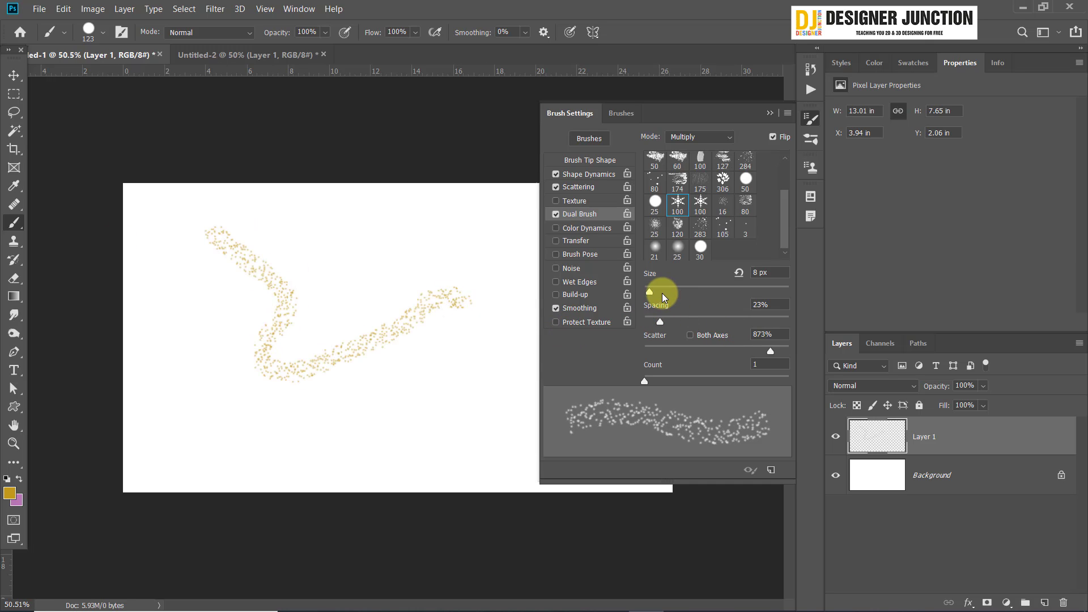
key("ctrl+z")
Set the Dual Brush size to 70 px and paint snowflake strokes over an area about 19 in wide and 12 in tall on Layer 1
left_click_drag(663, 294, 693, 289)
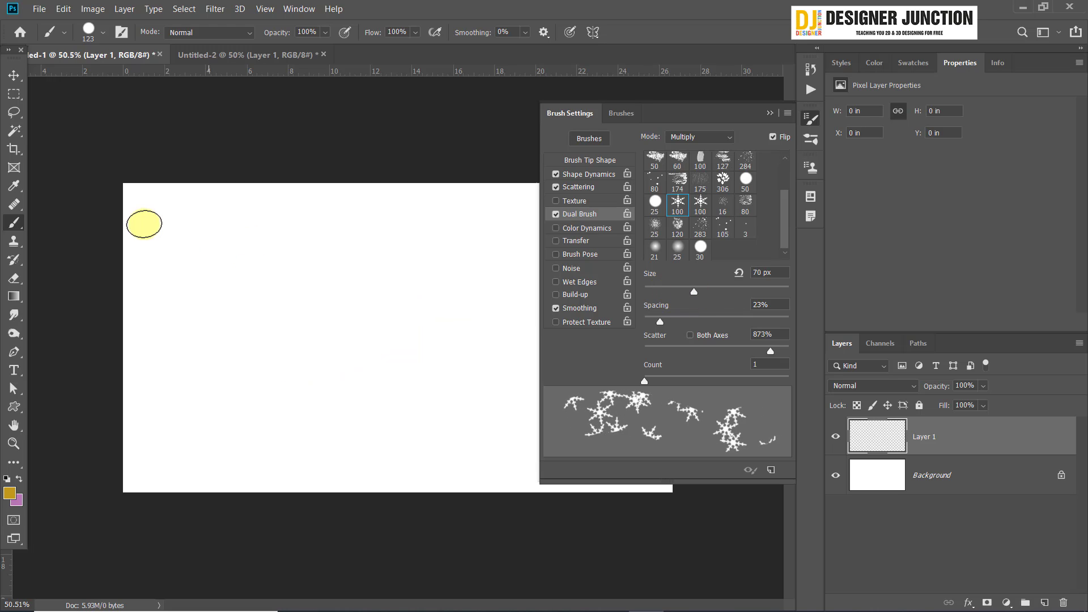
mouse_move(144, 223)
left_mouse_down()
mouse_move(250, 257)
mouse_move(202, 347)
mouse_move(254, 364)
mouse_move(405, 319)
mouse_move(376, 417)
mouse_move(445, 432)
mouse_move(524, 392)
left_mouse_up()
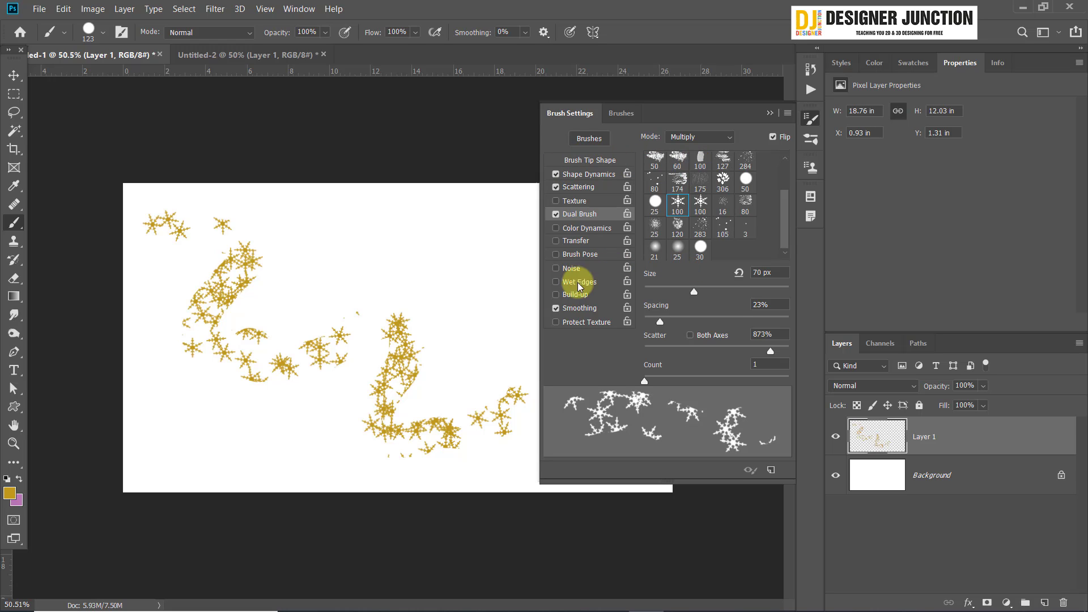
mouse_move(255, 236)
left_mouse_down()
mouse_move(301, 211)
mouse_move(341, 242)
mouse_move(450, 238)
mouse_move(489, 264)
mouse_move(485, 316)
left_mouse_up()
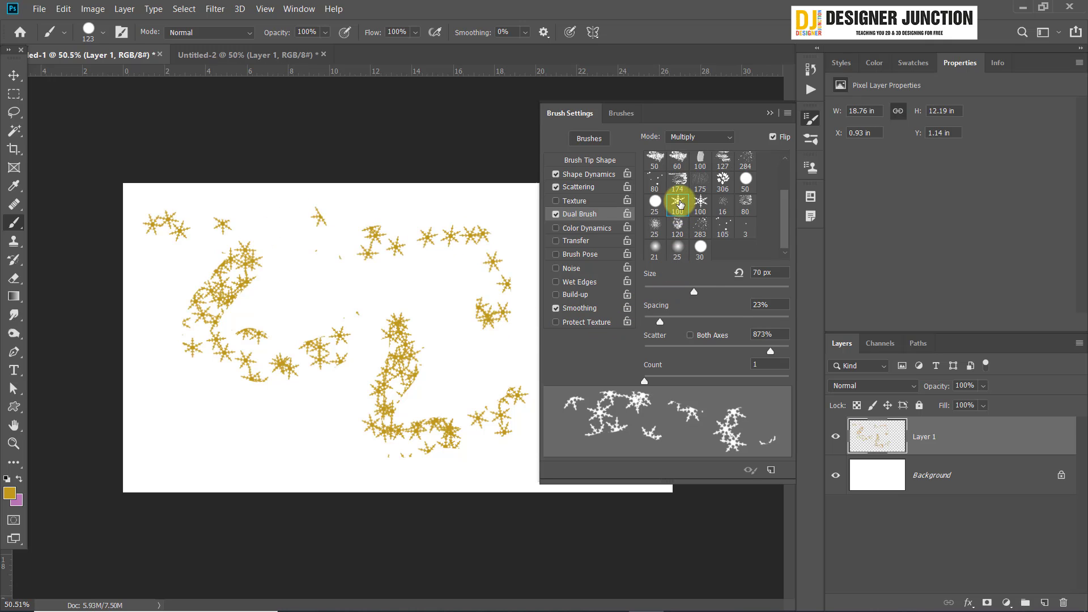
Reset the Dual Brush snowflake to 100 px with 10% spacing, paint a short stroke near the canvas's lower edge, and undo it
left_click(680, 204)
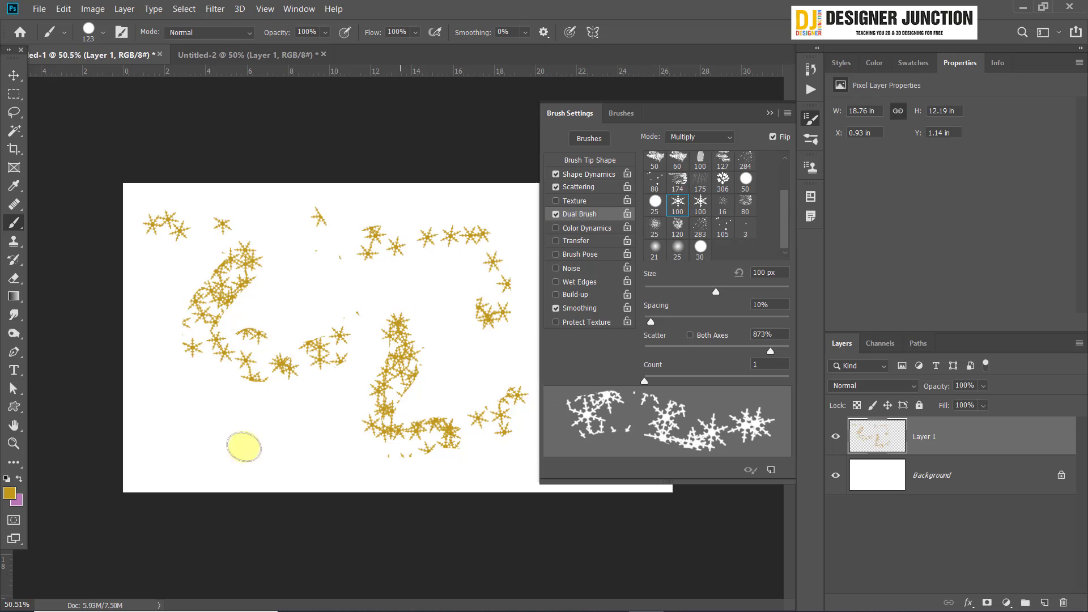
left_click_drag(206, 440, 398, 436)
key("ctrl+z")
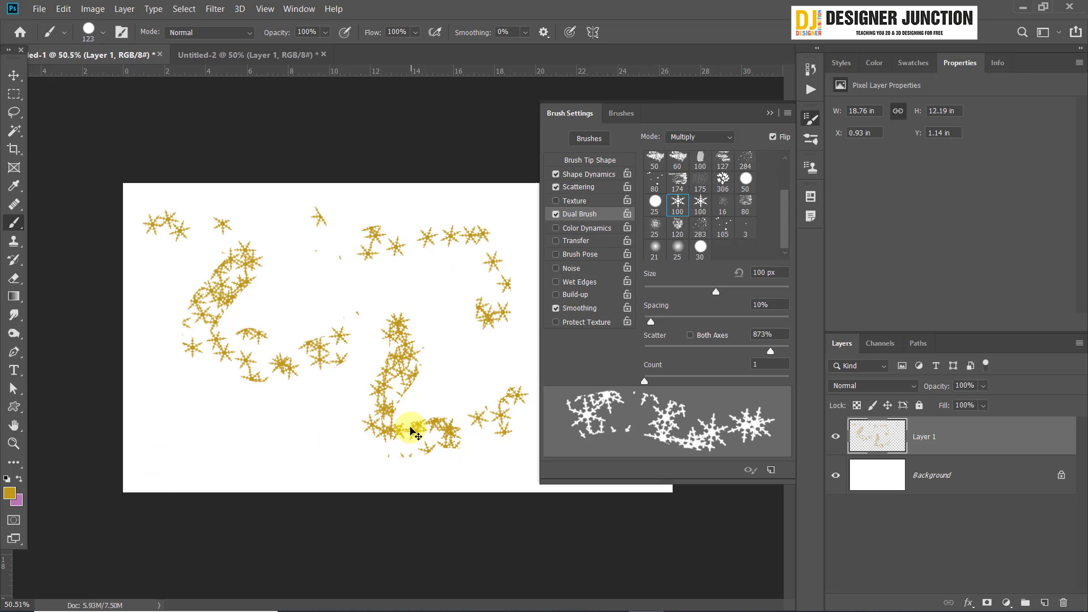
Undo the earlier snowflake strokes and paint dense snowflake bands over an area about 19 in wide and 12 in tall on Layer 1
key("ctrl+z")
key("ctrl+z")
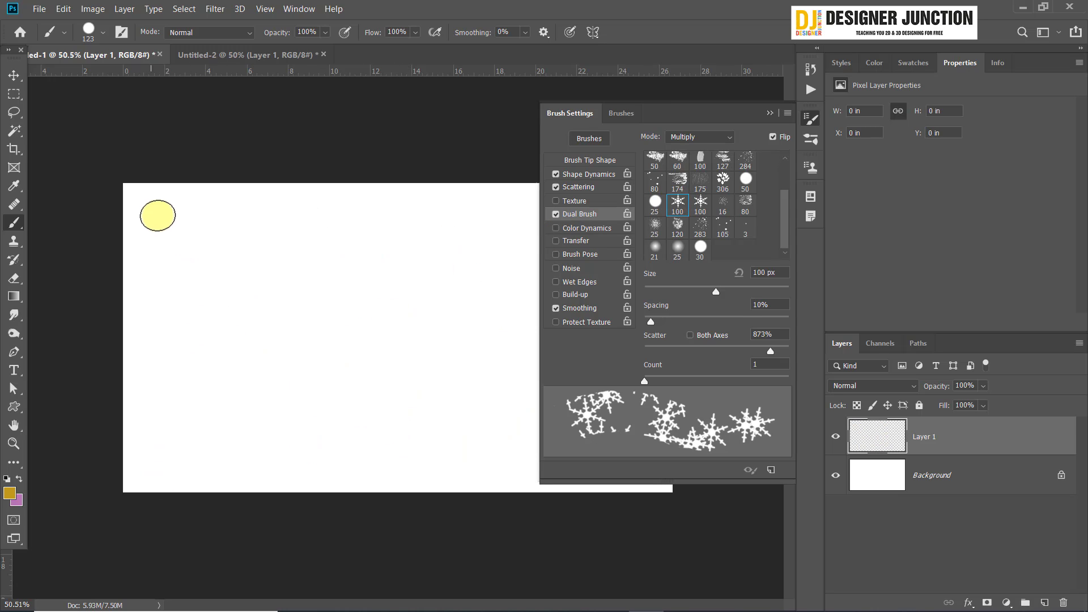
mouse_move(155, 213)
left_mouse_down()
mouse_move(488, 232)
mouse_move(514, 272)
mouse_move(405, 311)
mouse_move(296, 321)
mouse_move(207, 349)
mouse_move(187, 403)
mouse_move(221, 430)
mouse_move(424, 389)
mouse_move(473, 393)
mouse_move(508, 440)
left_mouse_up()
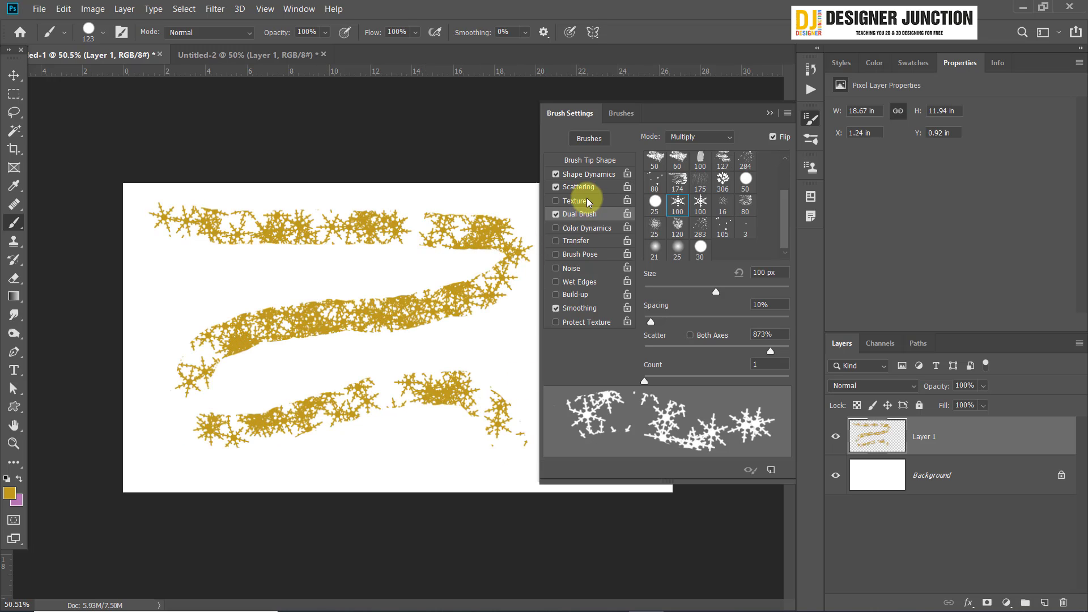
Try the 16 px textured tip as the Dual Brush, paint two faint test strokes in turn, and undo each one
left_click(589, 159)
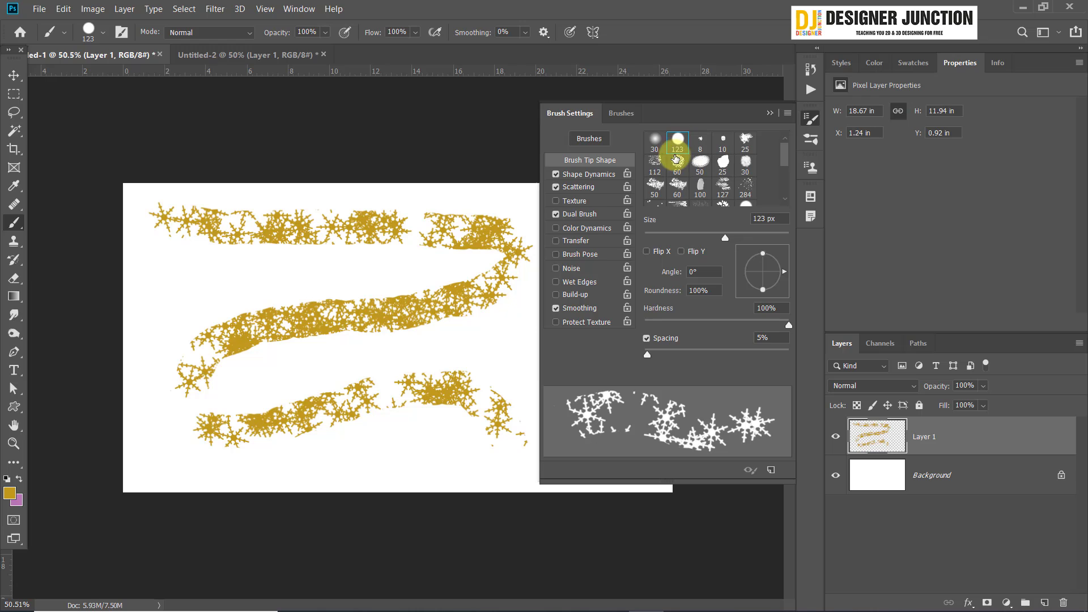
left_click(576, 215)
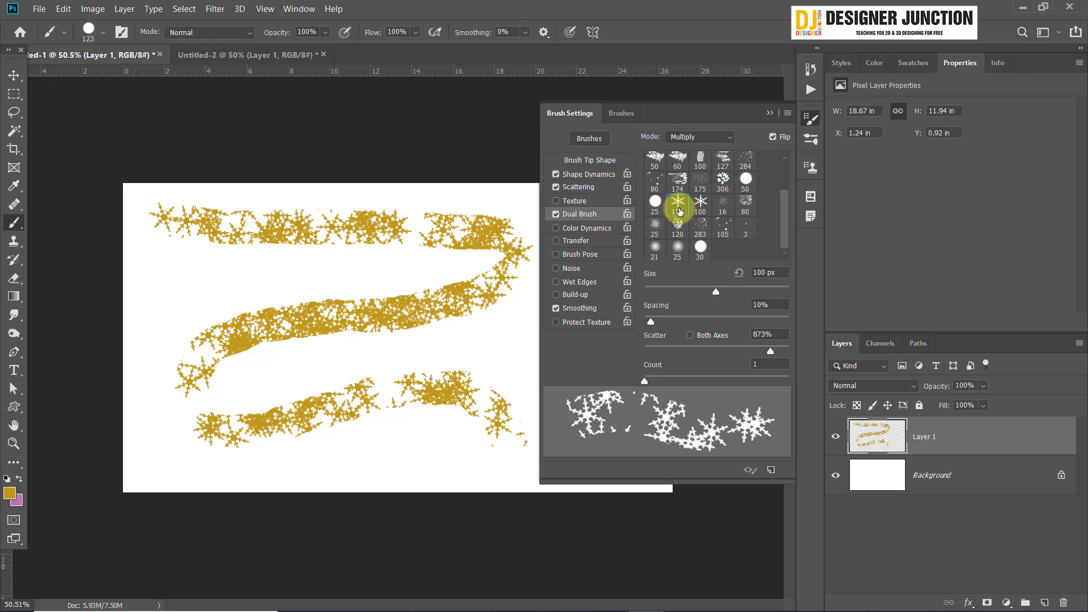
left_click(678, 205)
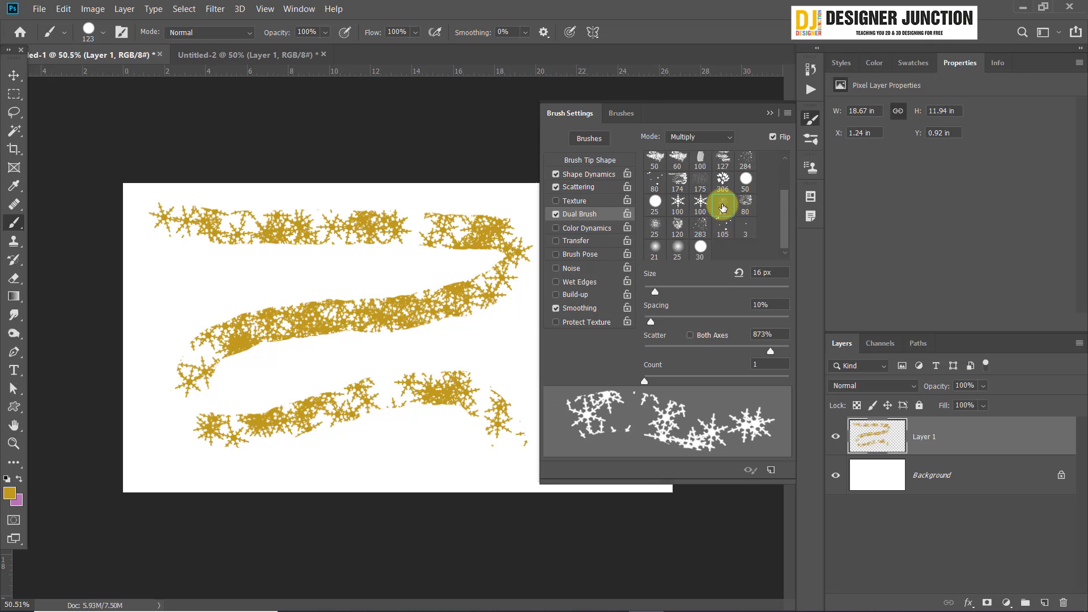
left_click(723, 207)
mouse_move(532, 334)
left_mouse_down()
mouse_move(412, 348)
mouse_move(233, 394)
left_mouse_up()
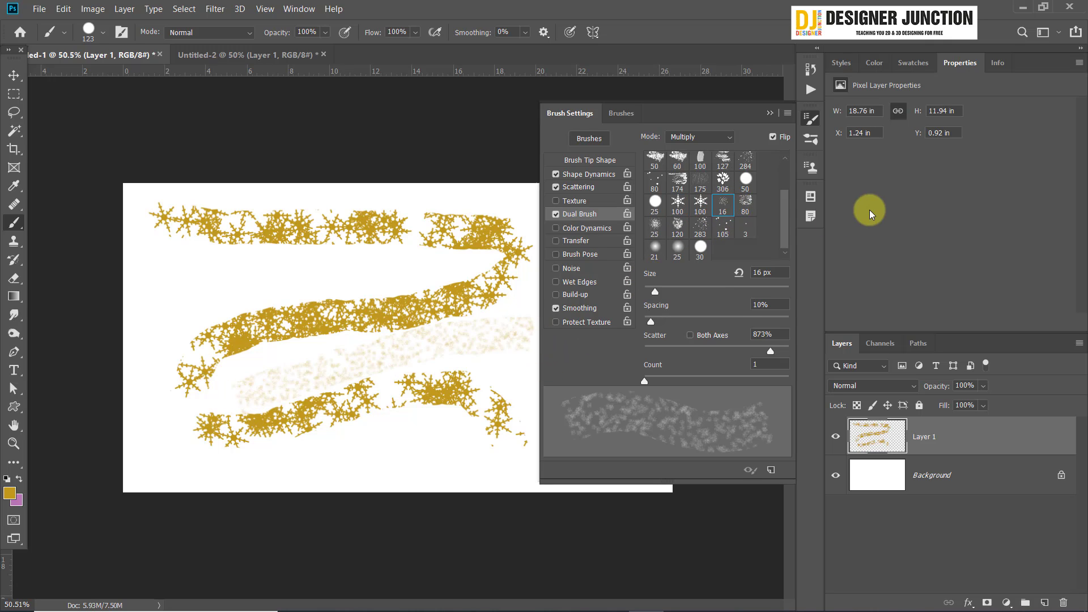
key("ctrl+z")
mouse_move(513, 331)
left_mouse_down()
mouse_move(486, 340)
mouse_move(352, 474)
mouse_move(148, 459)
left_mouse_up()
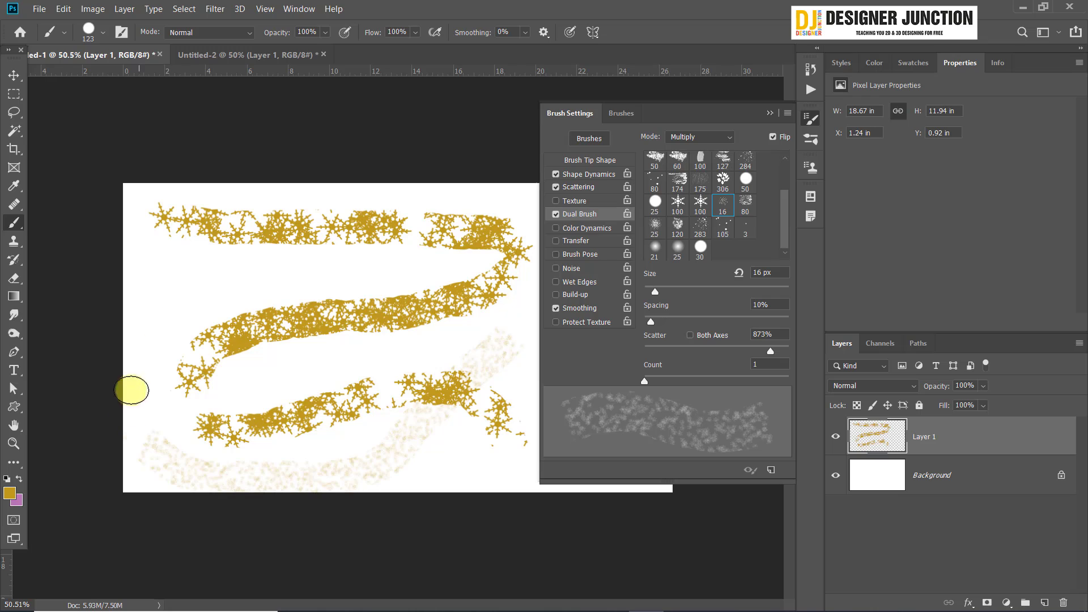
key("ctrl+z")
Try the 306 px leaf tip as the Dual Brush, paint several leaf strokes, and undo all painting on Layer 1
scroll(748, 220, "up", 2)
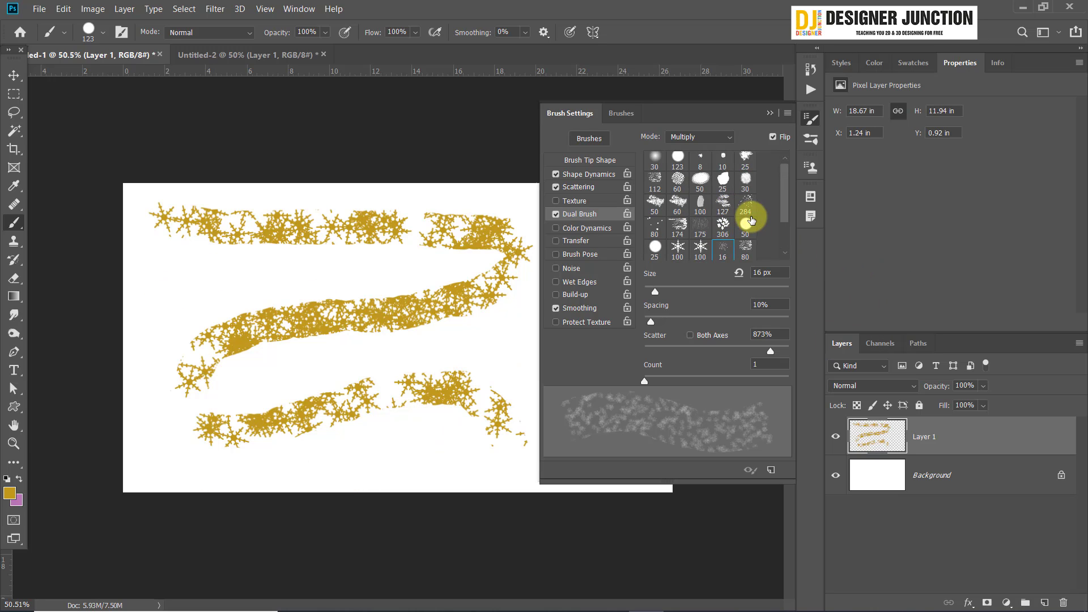
scroll(751, 221, "up", 1)
left_click(722, 230)
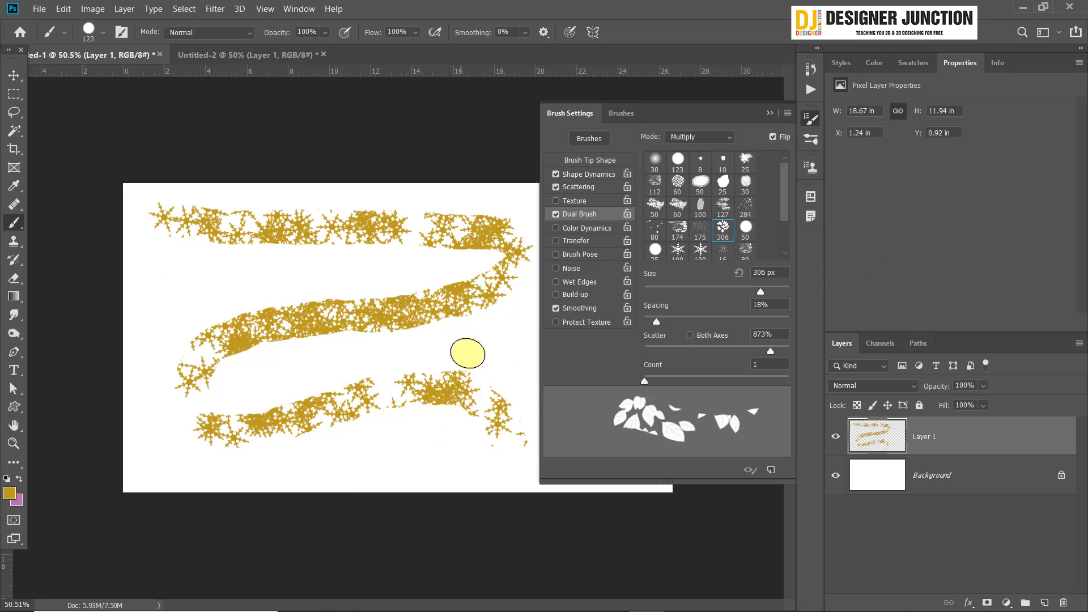
mouse_move(469, 352)
left_mouse_down()
mouse_move(530, 315)
mouse_move(541, 321)
left_mouse_up()
mouse_move(414, 371)
left_mouse_down()
mouse_move(335, 462)
mouse_move(180, 453)
mouse_move(161, 315)
mouse_move(340, 269)
left_mouse_up()
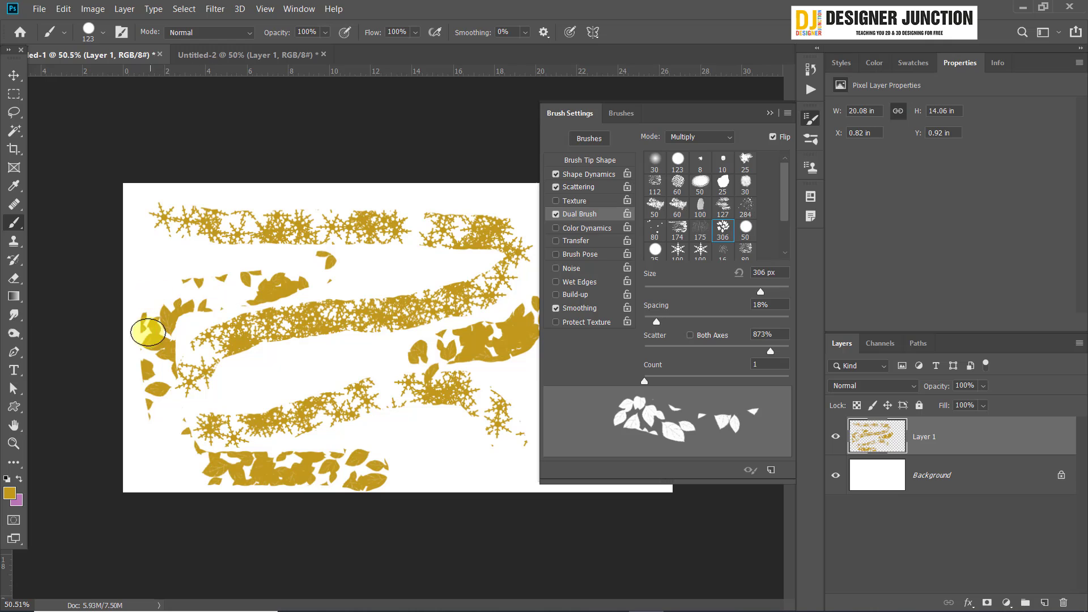
key("ctrl+z")
key("ctrl+z")
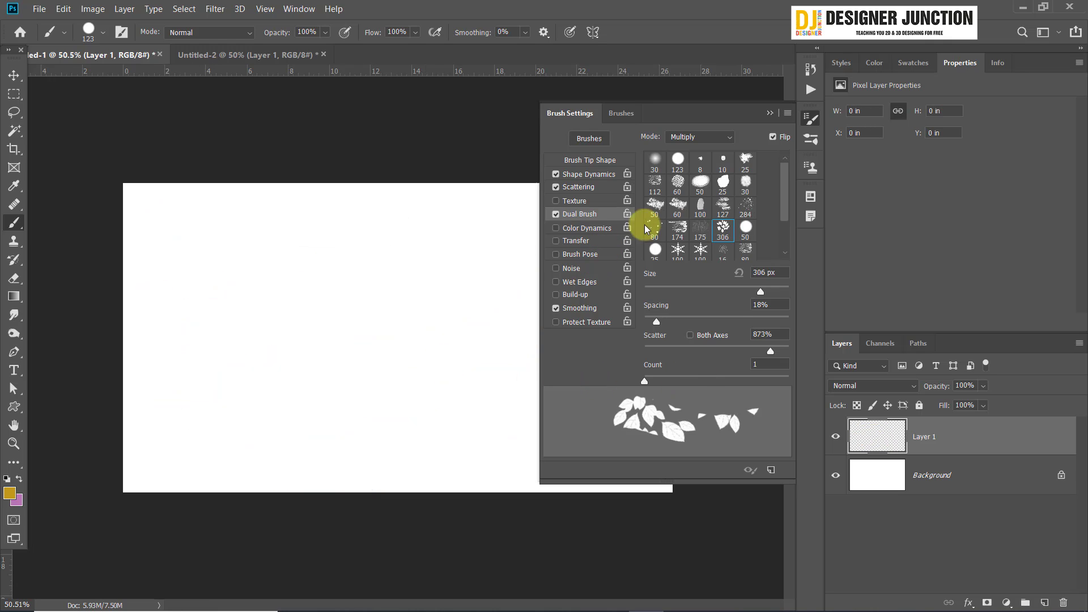
Select the 100 px snowflake tip with 40% spacing for the Dual Brush and set the brush's Scatter to 181%
left_click(700, 249)
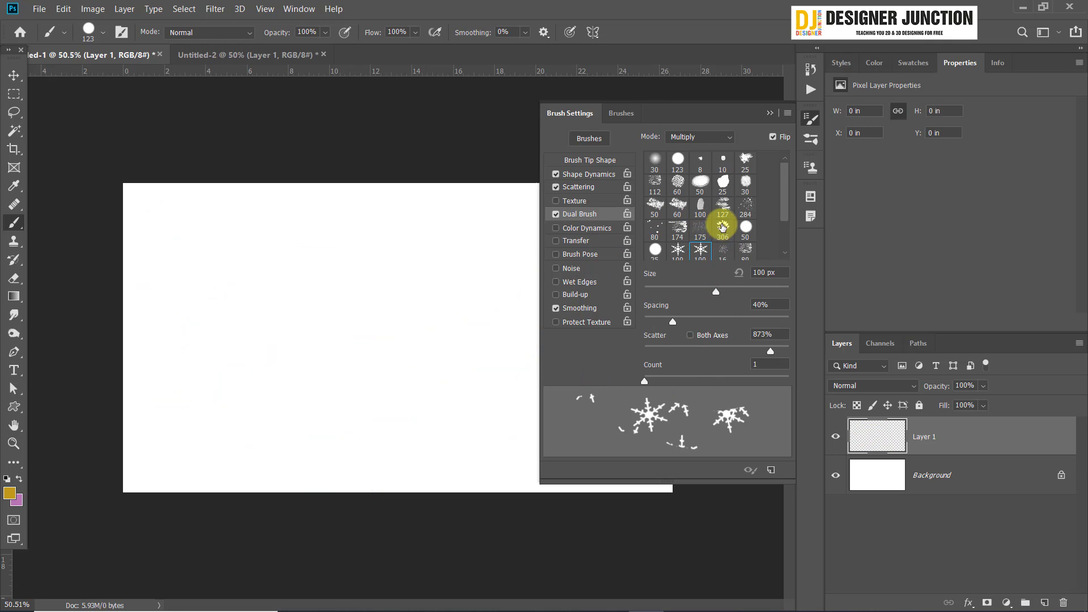
left_click(582, 176)
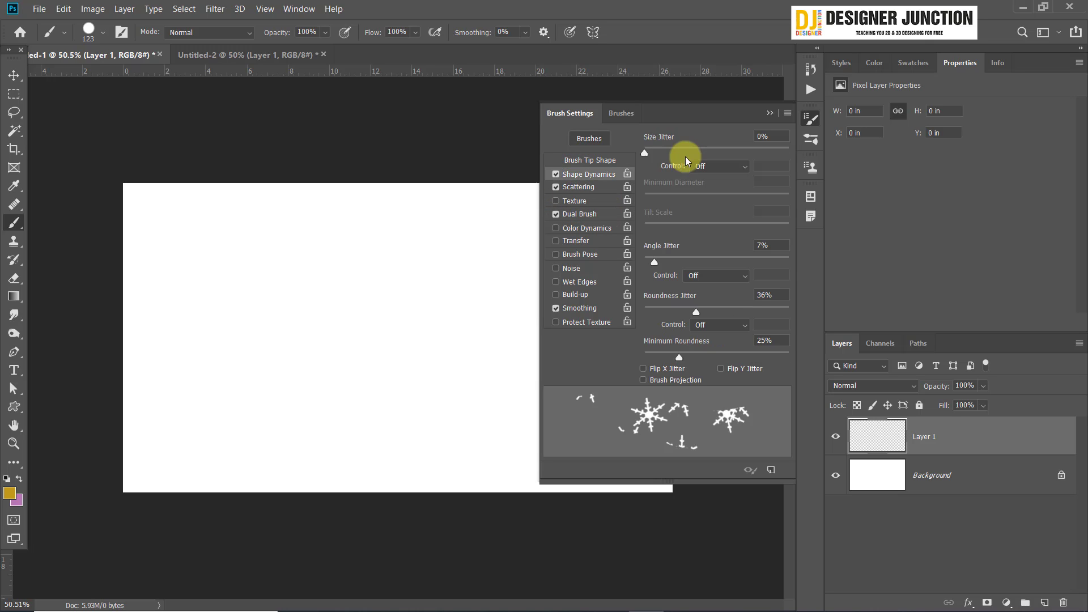
left_click(578, 187)
left_click_drag(691, 154, 673, 164)
Paint two scattered snowflake test strokes across the canvas and undo them
mouse_move(181, 257)
left_mouse_down()
mouse_move(315, 281)
mouse_move(243, 415)
mouse_move(329, 408)
left_mouse_up()
mouse_move(384, 358)
left_mouse_down()
mouse_move(465, 279)
mouse_move(523, 263)
mouse_move(537, 360)
mouse_move(606, 505)
mouse_move(679, 470)
left_mouse_up()
scroll(357, 347, "down", 4)
key("ctrl+z")
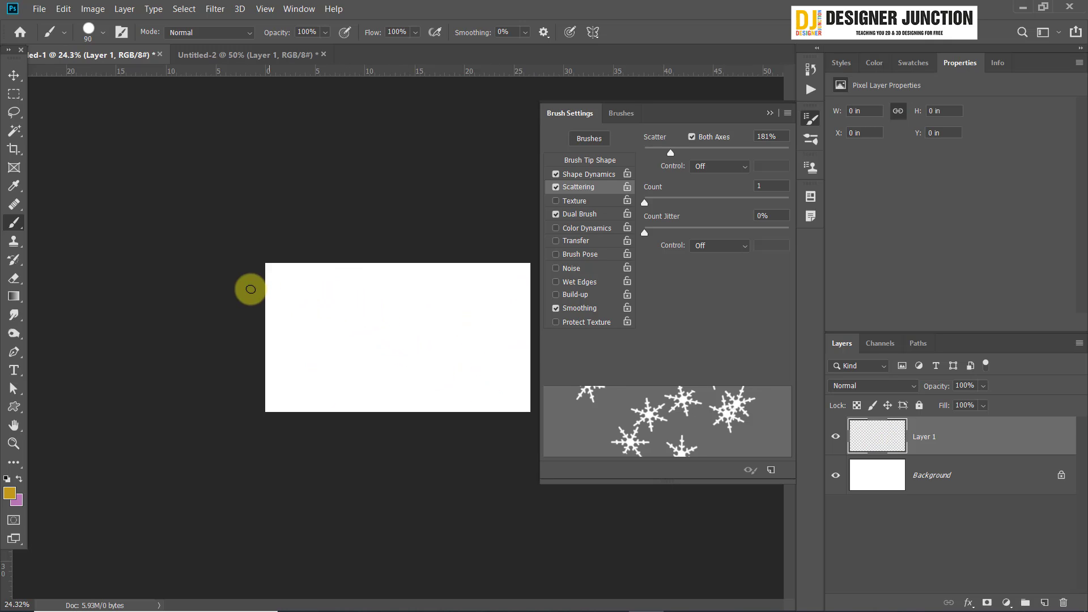
Reduce the brush size to 70 px and set the Shape Dynamics Roundness Jitter to 0%
key("bracketleft")
key("bracketleft")
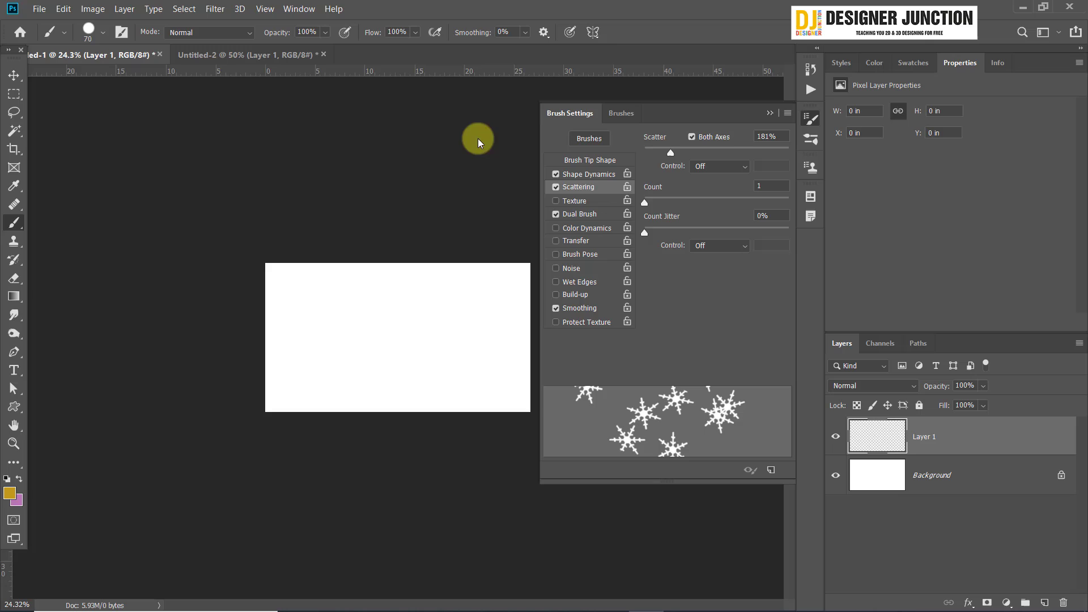
left_click(584, 174)
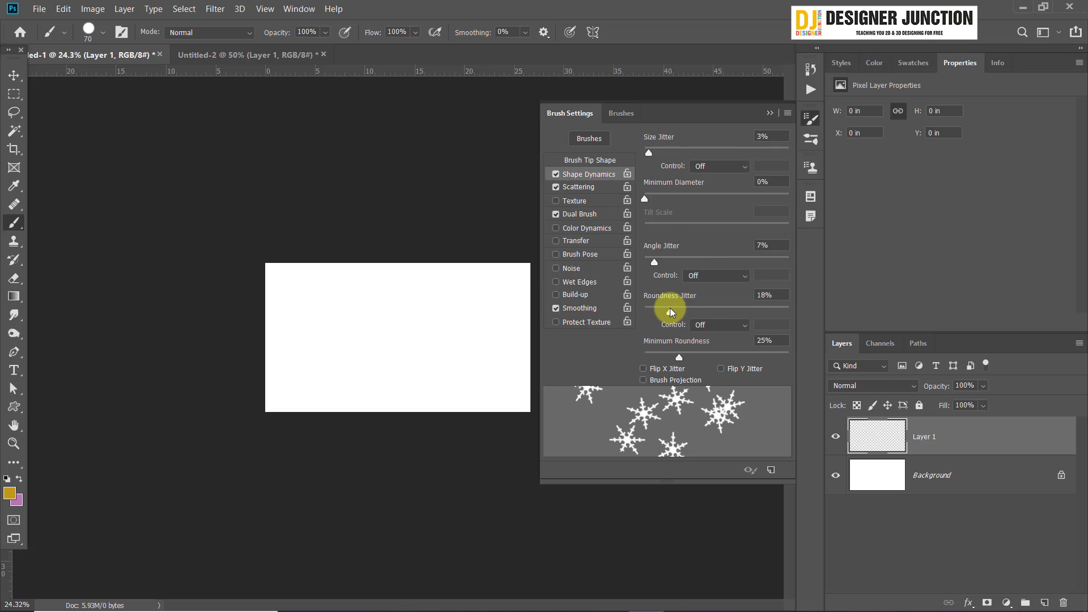
left_click_drag(669, 311, 563, 310)
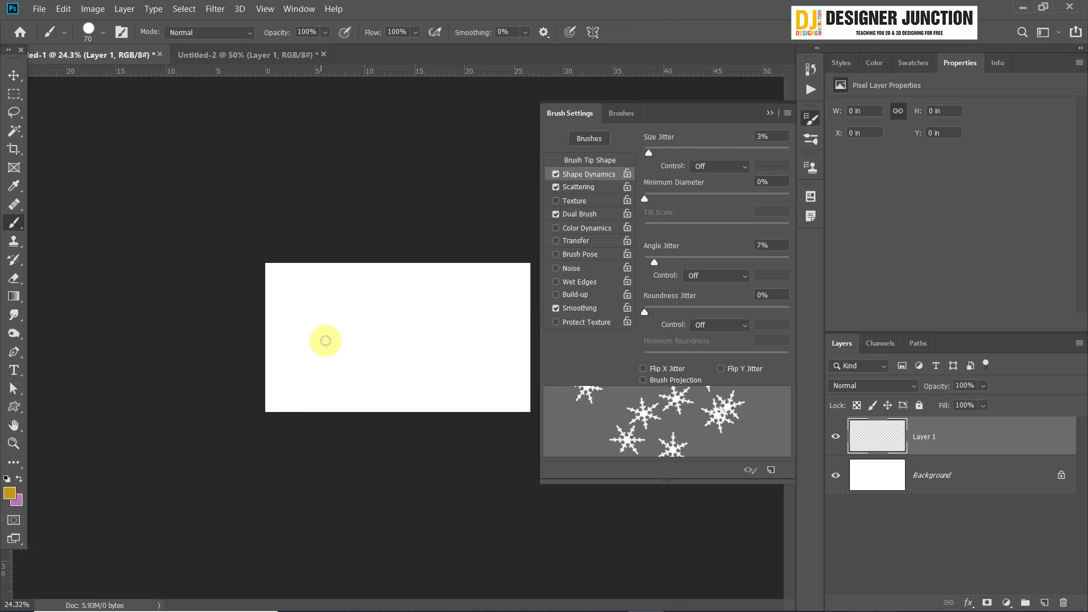
Paint scattered snowflakes over an area about 19 in wide and 14 in tall on Layer 1, and undo them
scroll(330, 341, "up", 3)
mouse_move(129, 199)
left_mouse_down()
mouse_move(237, 246)
mouse_move(191, 319)
mouse_move(174, 383)
mouse_move(193, 412)
mouse_move(409, 259)
mouse_move(471, 230)
mouse_move(512, 235)
mouse_move(535, 373)
mouse_move(478, 535)
mouse_move(515, 554)
mouse_move(780, 498)
left_mouse_up()
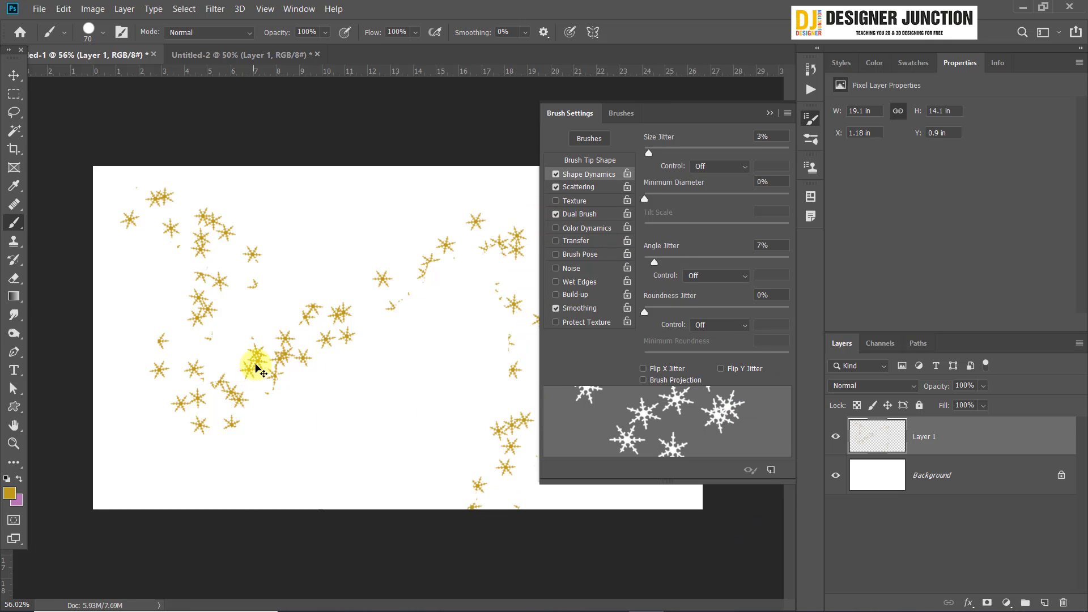
key("ctrl+z")
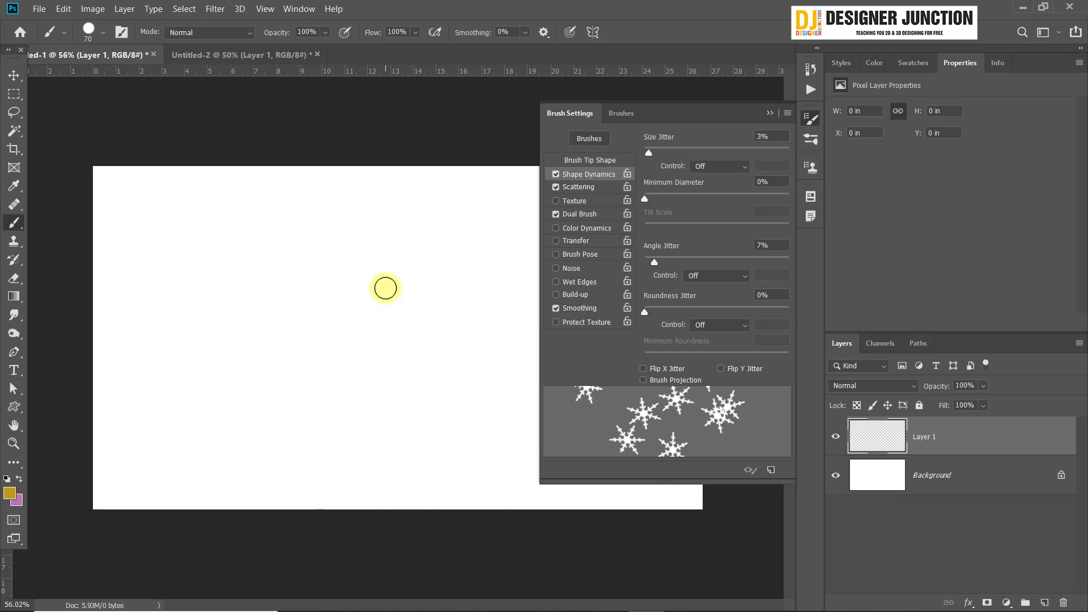
Try enabling Brush Pose and Noise, switch both off again, paint a short snowflake stroke, and undo it
left_click(579, 215)
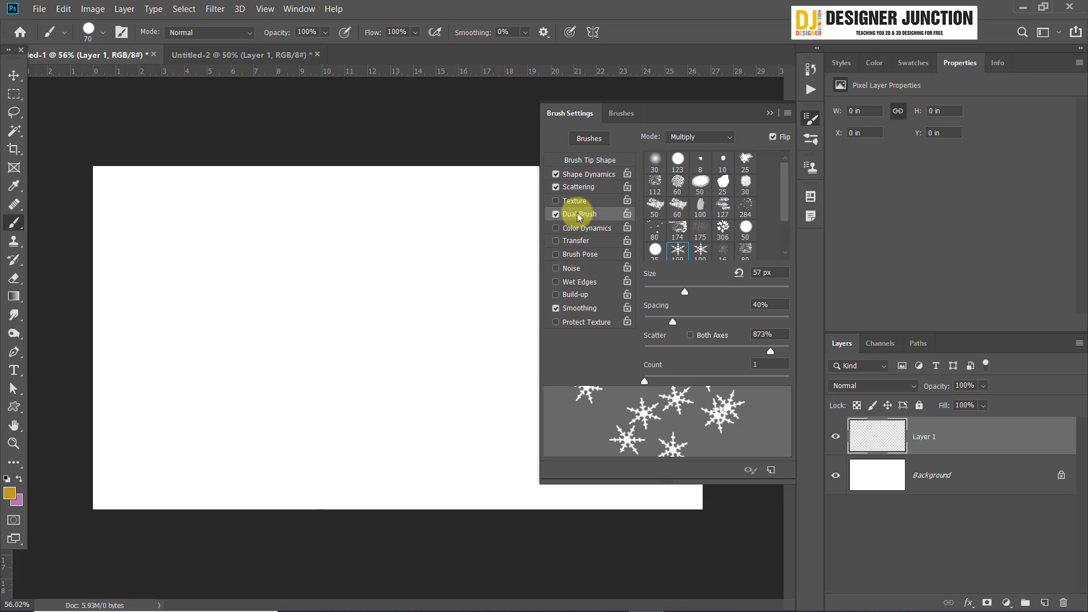
left_click(578, 253)
left_click(556, 268)
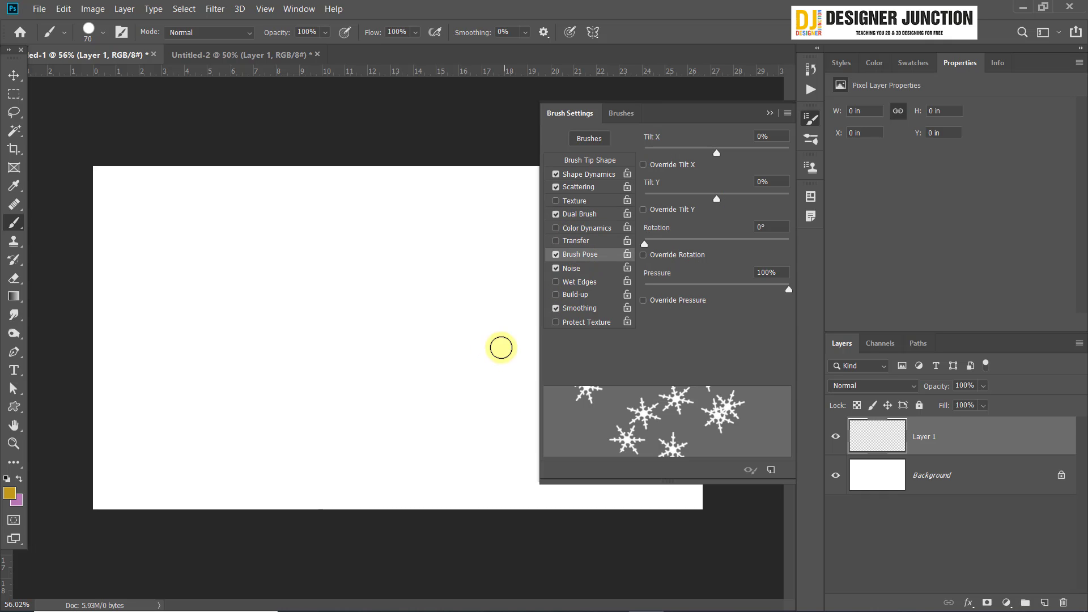
left_click(557, 254)
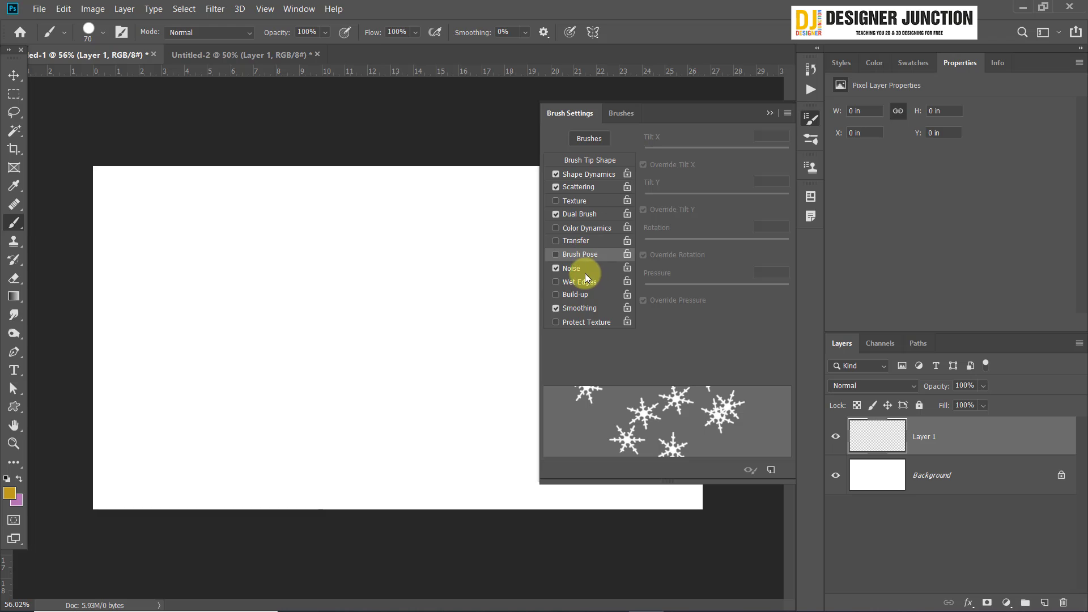
mouse_move(155, 255)
left_mouse_down()
mouse_move(260, 372)
mouse_move(380, 394)
left_mouse_up()
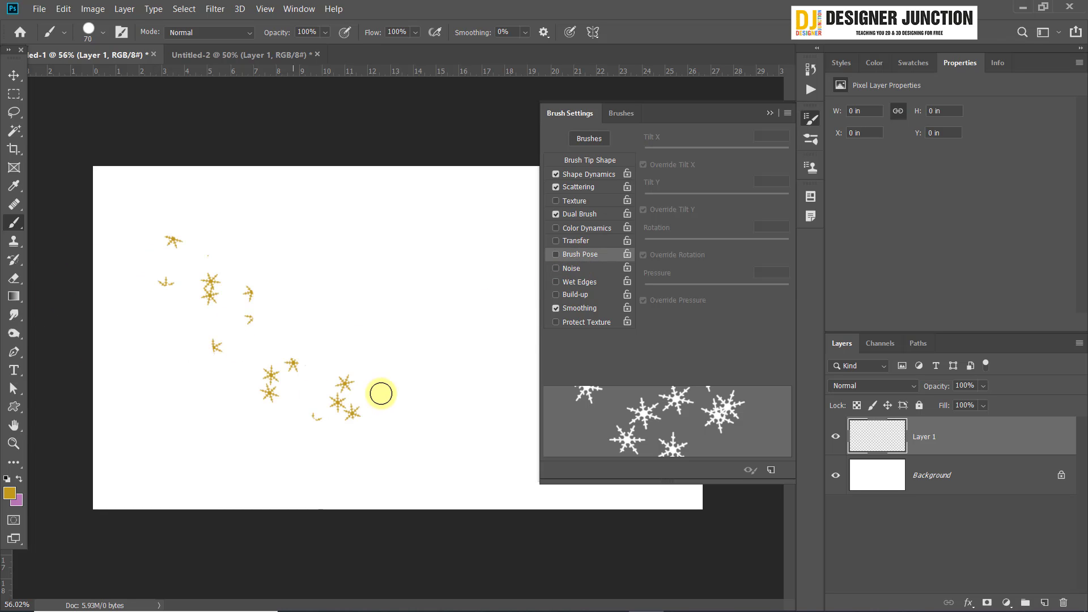
key("ctrl+z")
Select the 123 px round tip, turn off Dual Brush, and paint a diagonal band about 14.5 in wide and 10.5 in tall
left_click(588, 161)
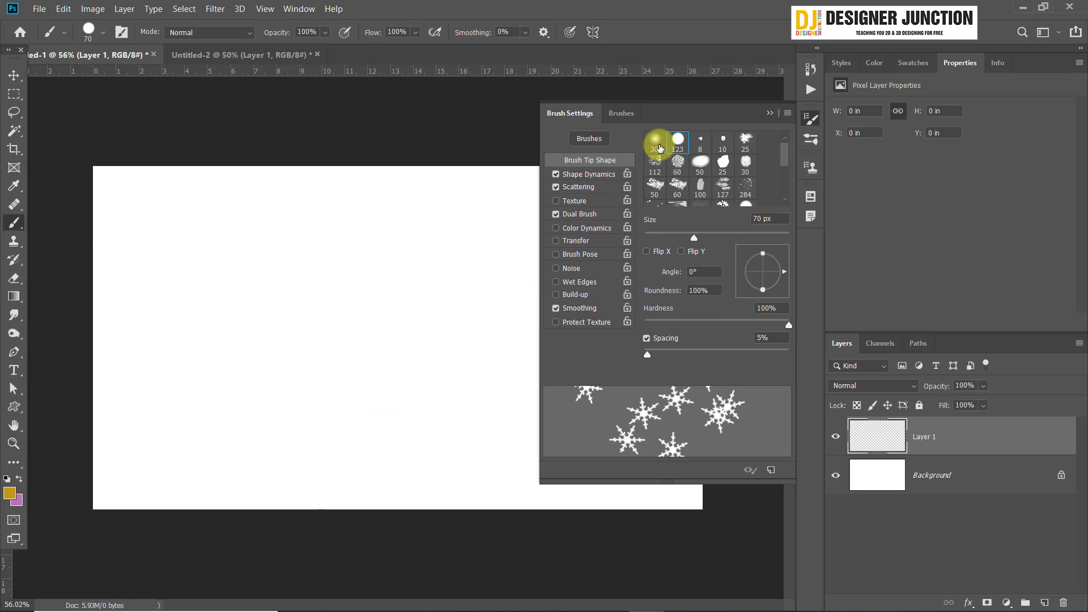
left_click(678, 139)
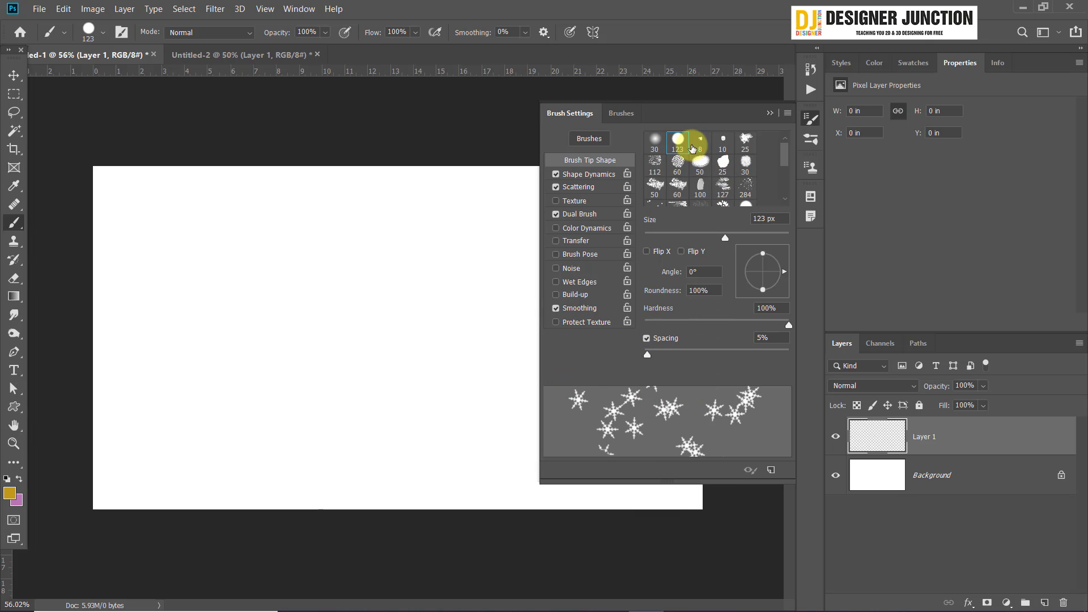
left_click(578, 213)
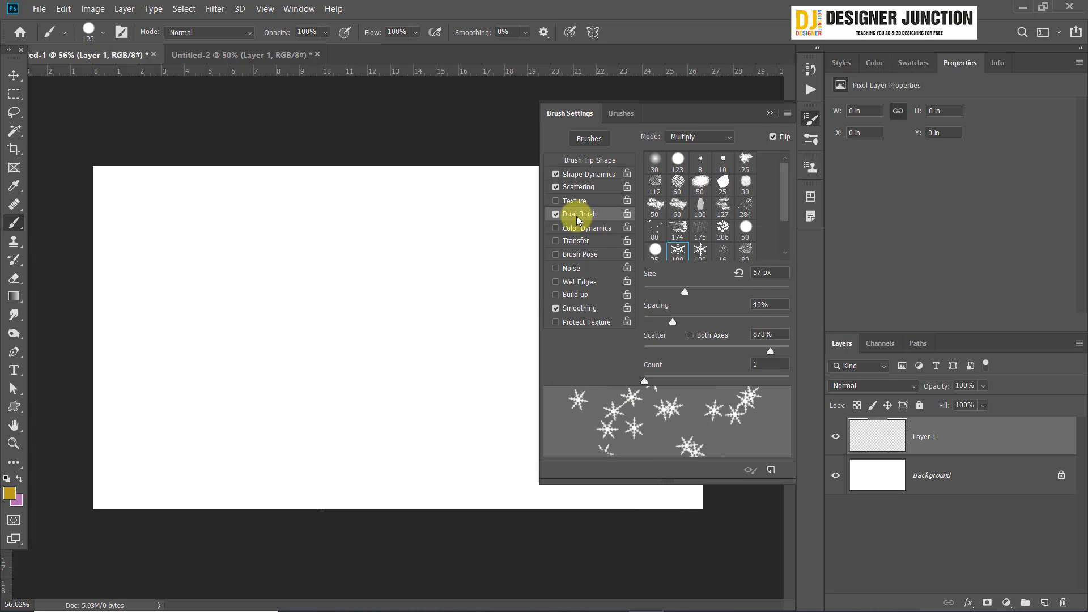
left_click(556, 214)
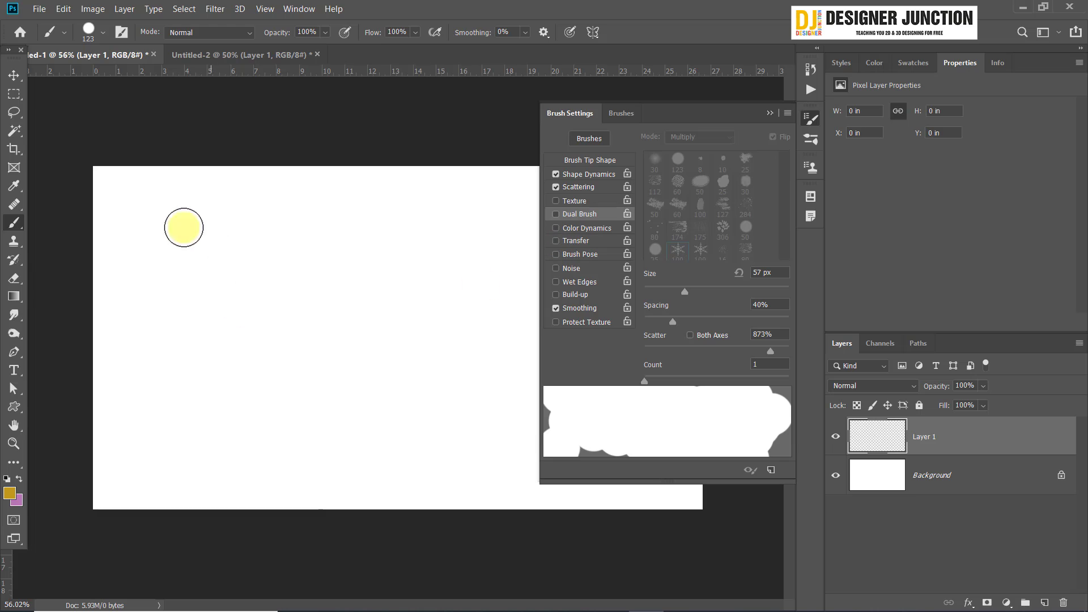
mouse_move(122, 211)
left_mouse_down()
mouse_move(247, 331)
mouse_move(415, 380)
left_mouse_up()
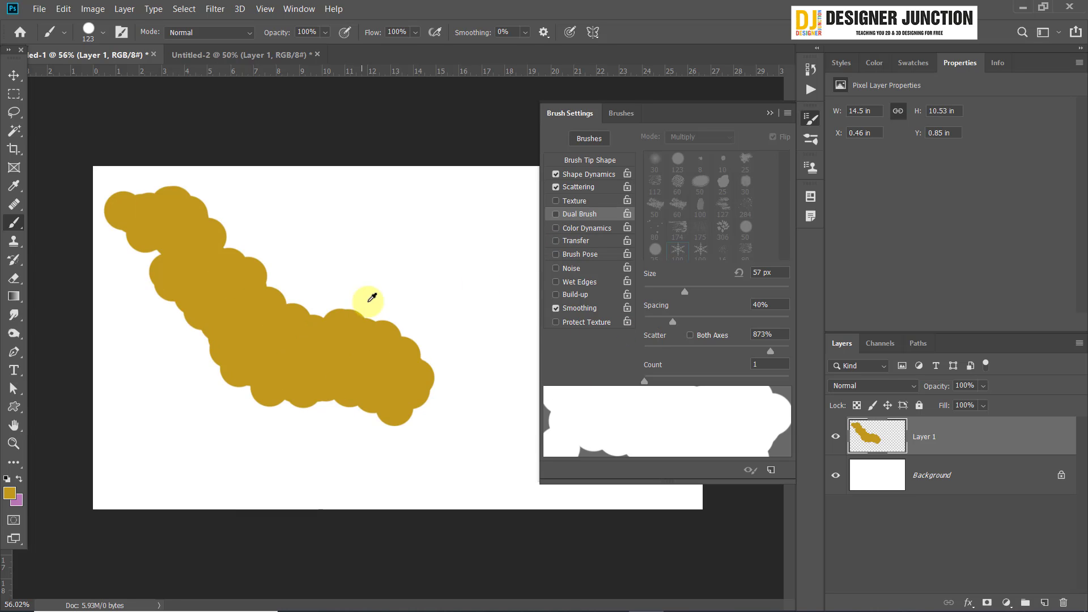
scroll(390, 324, "up", 2)
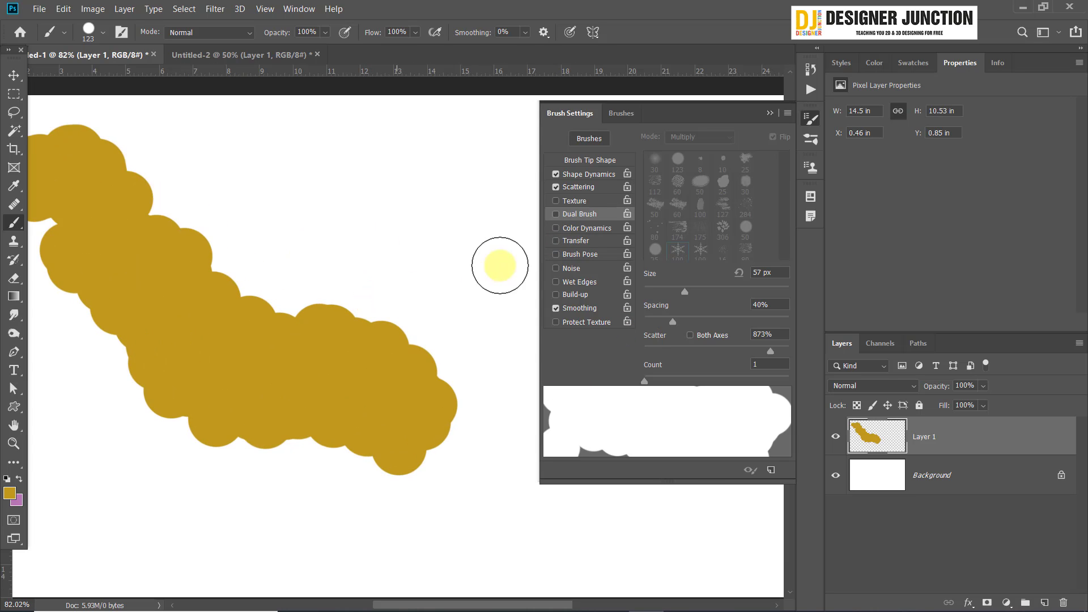
Test Noise with the soft round tip at 90 px and clear the test strokes from Layer 1
left_click(579, 275)
mouse_move(360, 226)
left_mouse_down()
mouse_move(469, 202)
mouse_move(566, 299)
mouse_move(514, 540)
left_mouse_up()
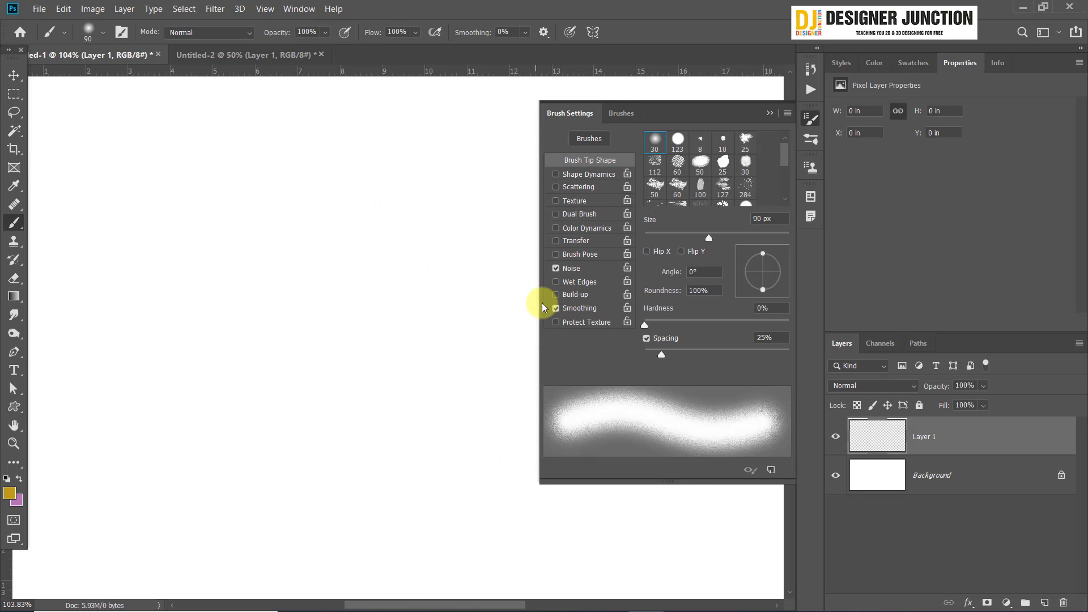
scroll(510, 310, "down", 5)
scroll(447, 308, "up", 1)
Select the hard 123 px round tip with Noise enabled, paint a diagonal stroke about 10 in wide, and undo it
left_click(676, 138)
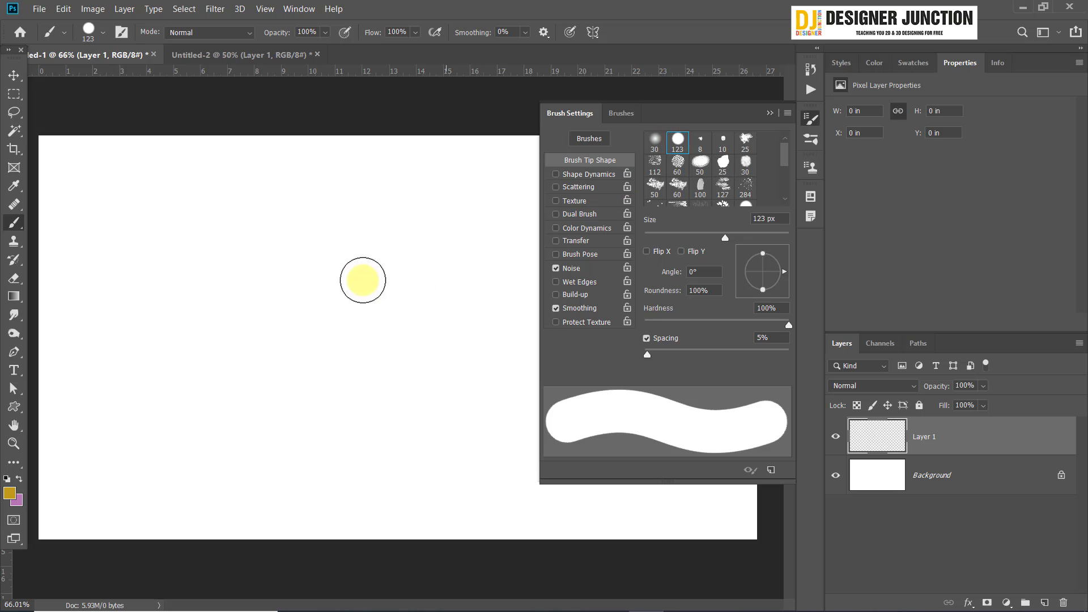
scroll(363, 280, "up", 3)
left_click_drag(219, 194, 450, 333)
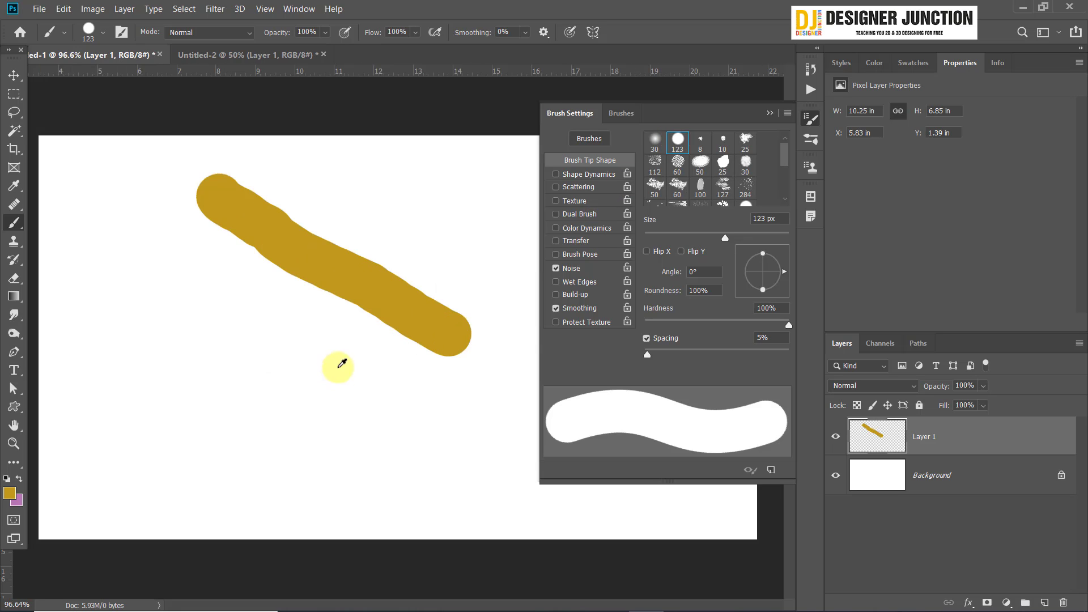
scroll(342, 363, "up", 1)
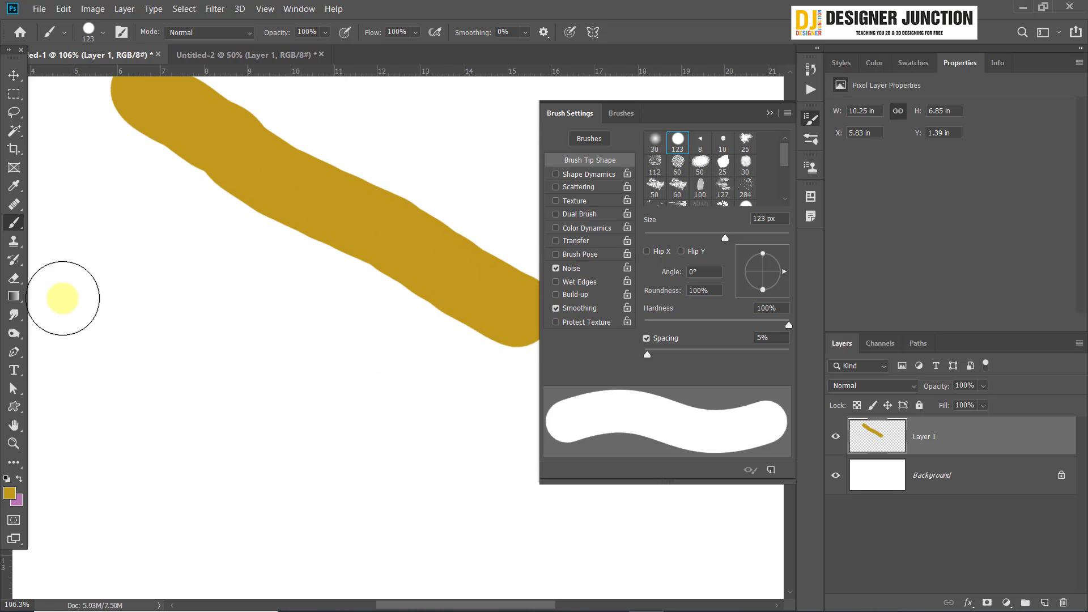
key("ctrl+z")
Select the soft 30 px round tip, turn off Noise, paint a short diagonal test stroke, and undo it
left_click(662, 143)
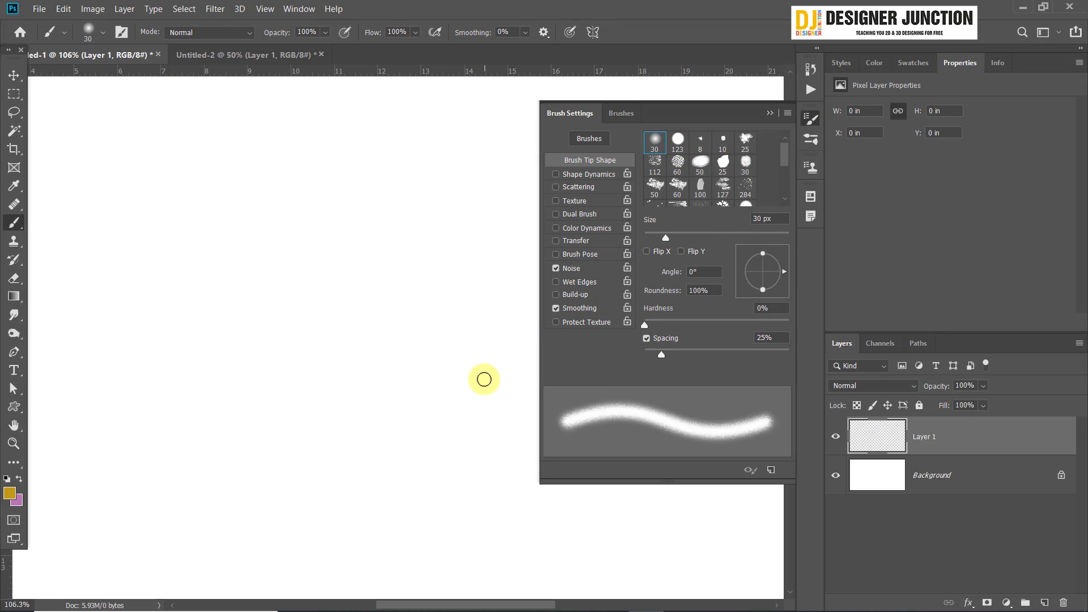
left_click(575, 268)
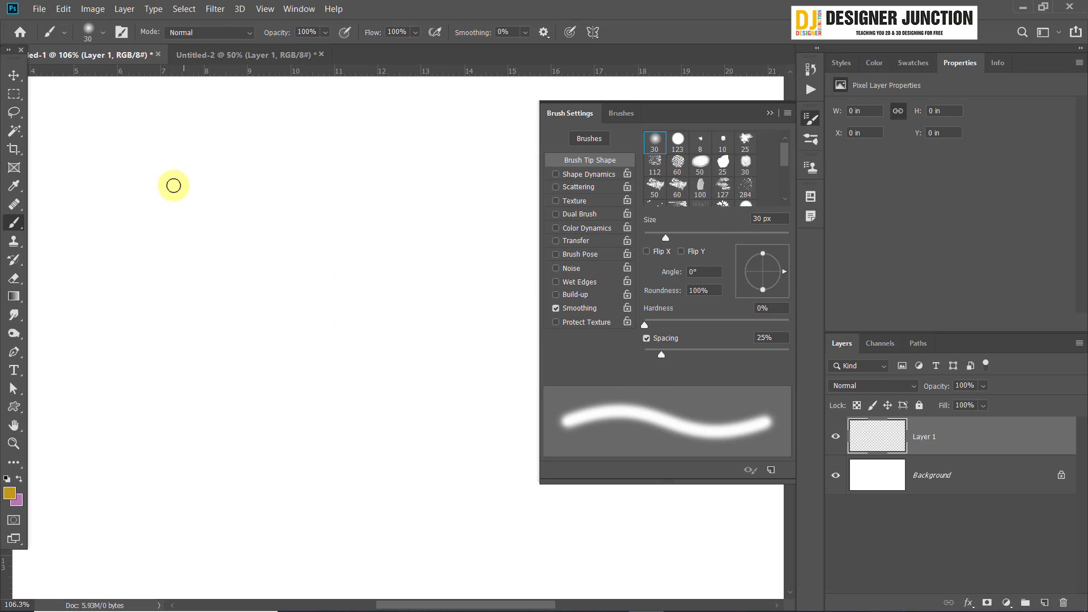
left_click_drag(162, 159, 277, 228)
left_click_drag(342, 299, 462, 414)
key("ctrl+z")
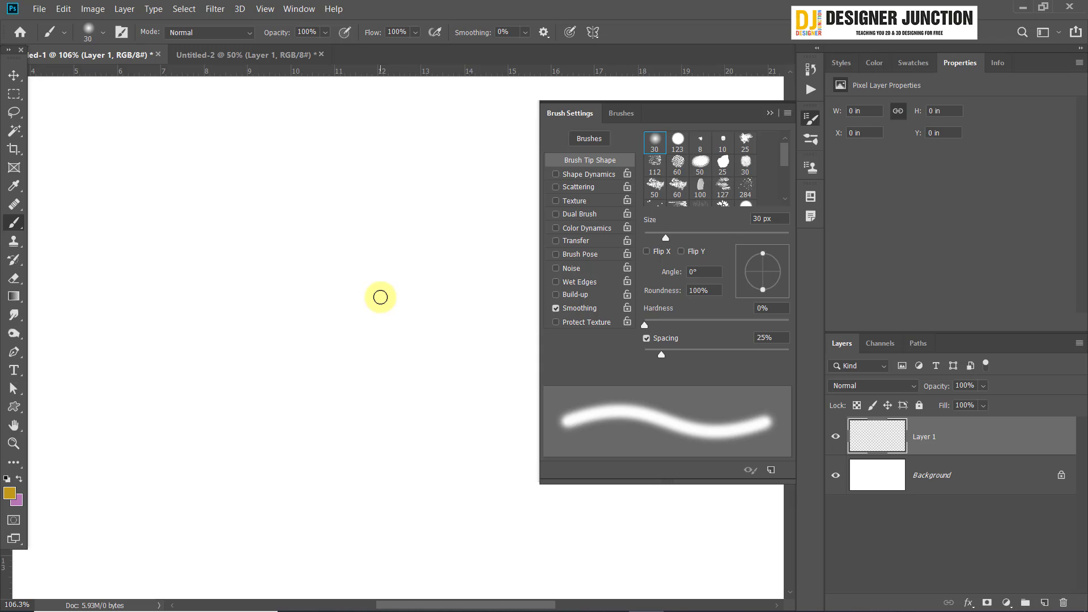
Paint a diagonal stroke about 9.9 in wide with the soft tip at 70 px, and a second one below it with Noise enabled
key("bracketright")
key("bracketright")
key("bracketright")
key("bracketright")
left_click_drag(164, 168, 527, 385)
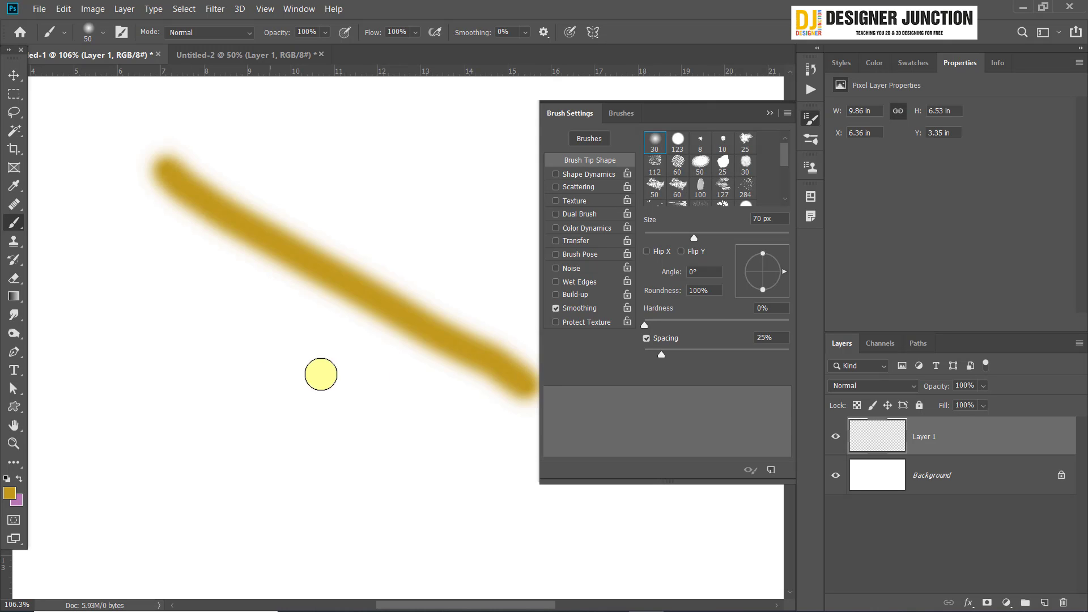
scroll(352, 317, "up", 3)
scroll(352, 317, "down", 3)
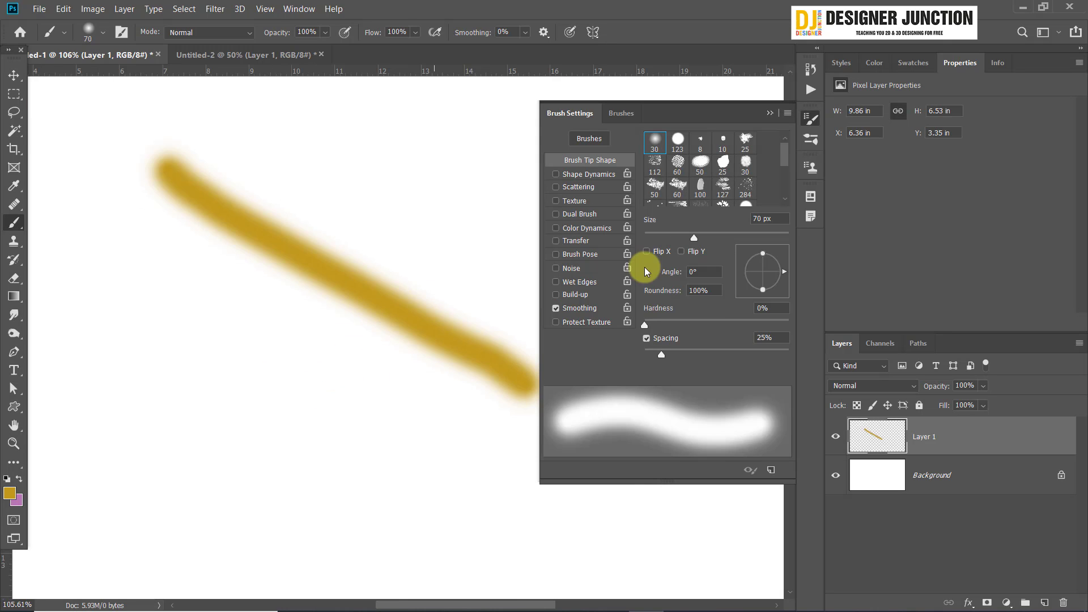
left_click(575, 268)
left_click_drag(121, 228, 673, 576)
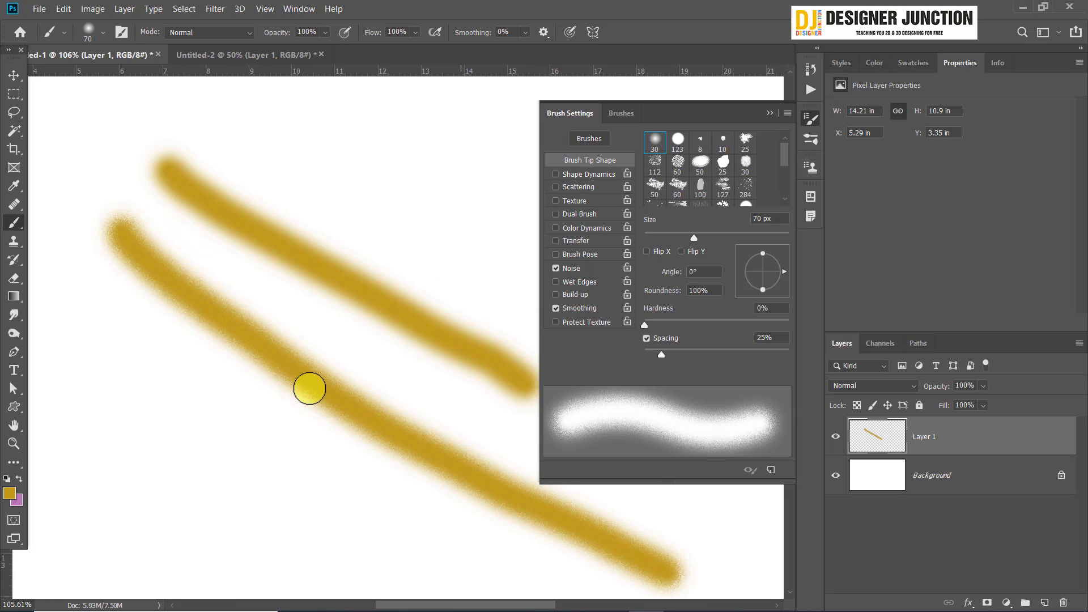
Compare the edges of the strokes painted with and without Noise up close
scroll(346, 357, "up", 5)
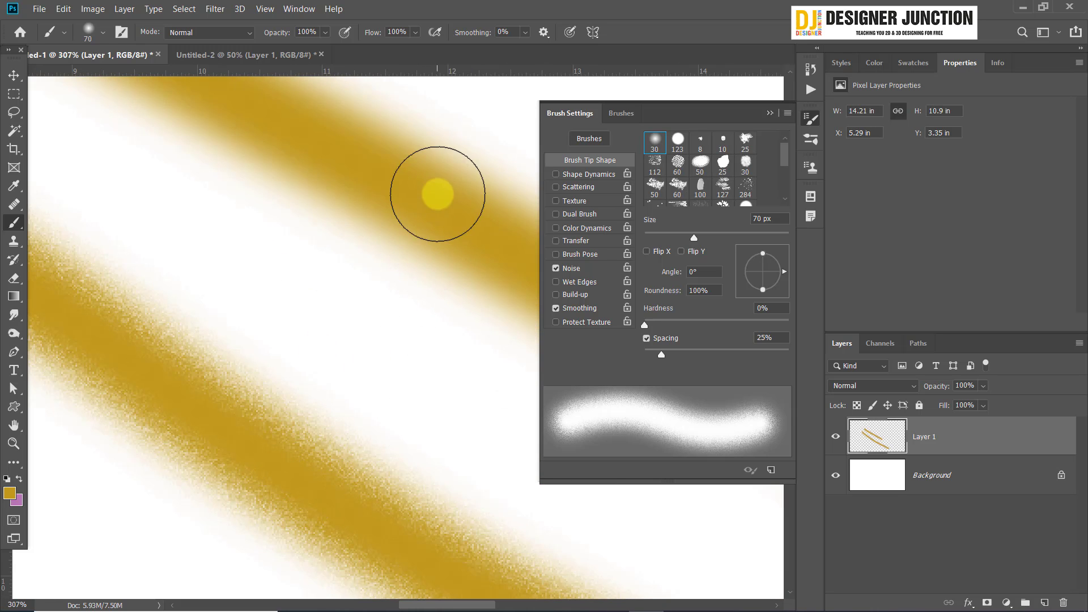
scroll(361, 378, "up", 2)
scroll(289, 461, "up", 4)
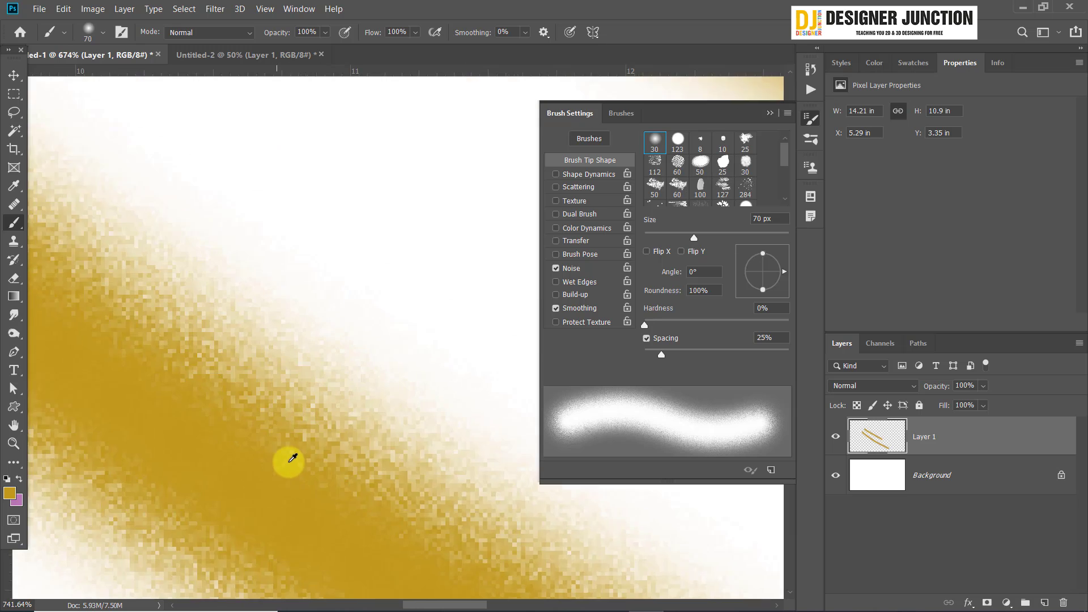
scroll(353, 359, "down", 3)
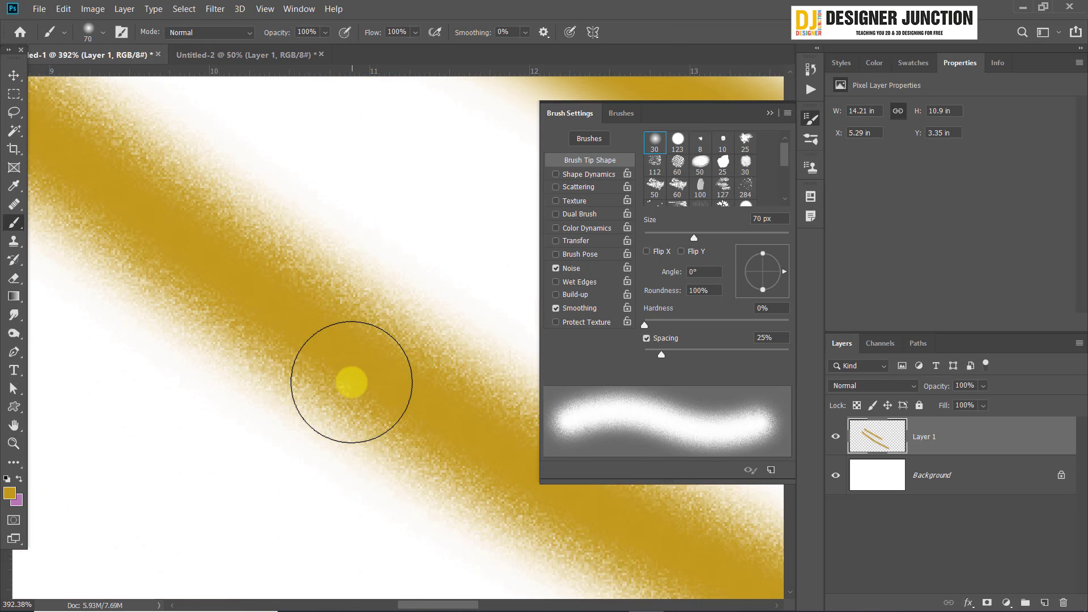
scroll(359, 365, "down", 2)
scroll(377, 335, "down", 4)
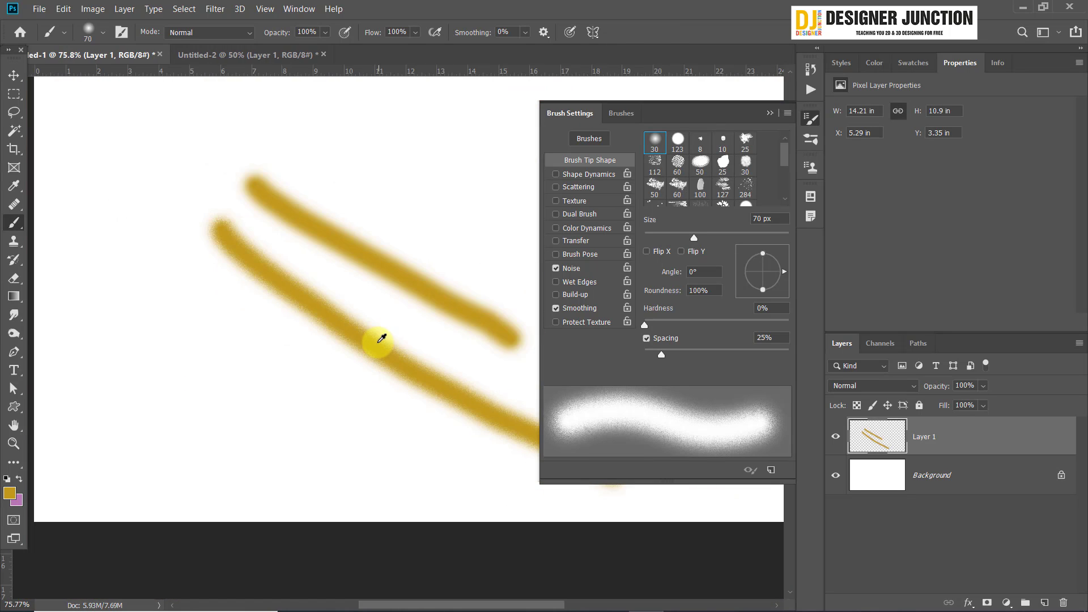
scroll(381, 339, "up", 4)
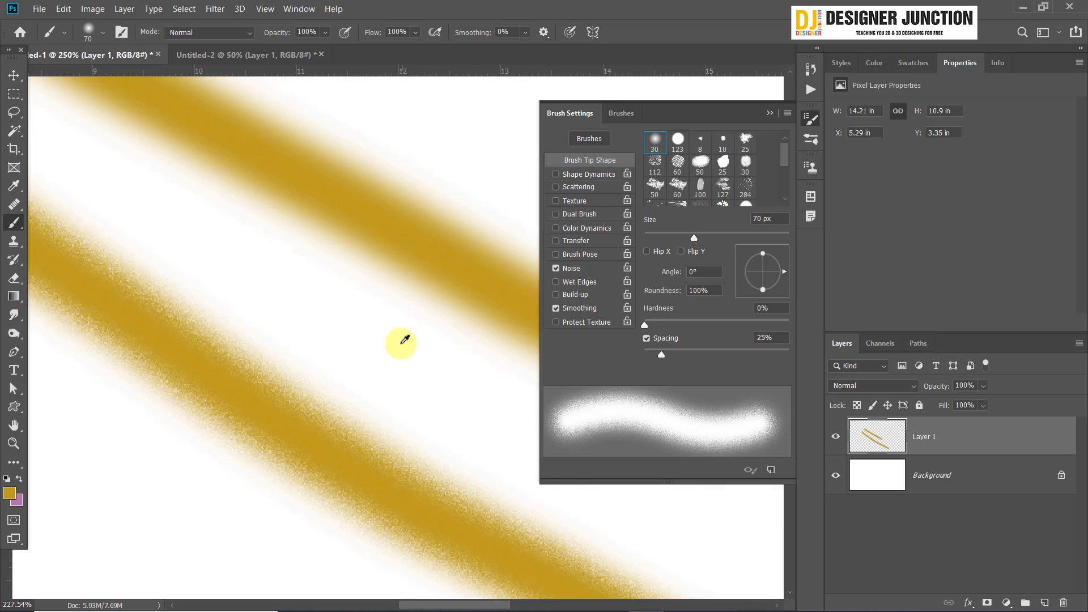
scroll(402, 341, "down", 3)
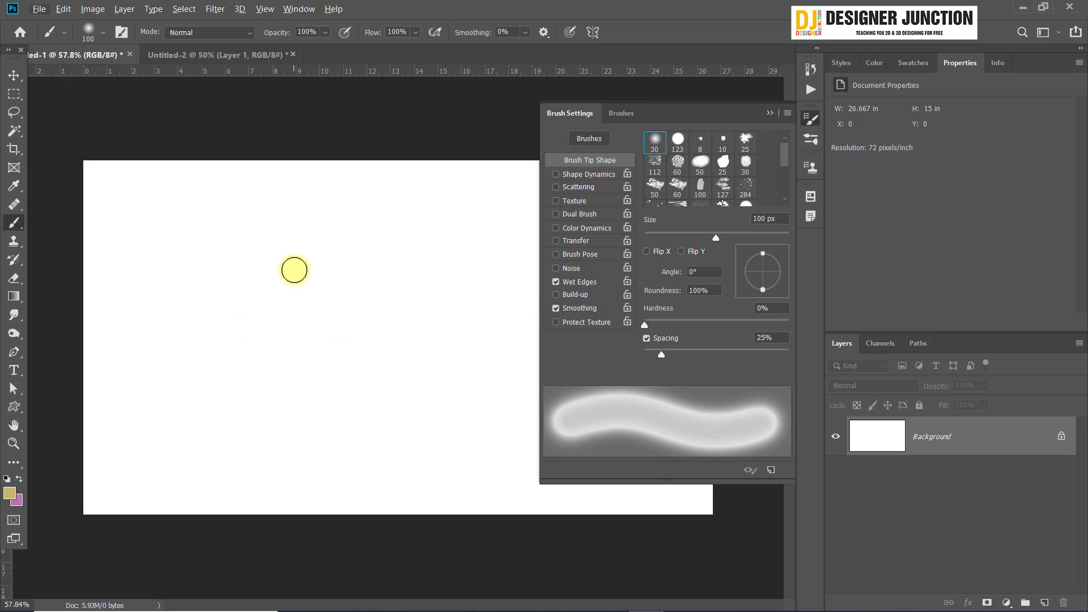
Enlarge the soft round tip to 150 px and paint a rounded tan blob with Wet Edges on the Background layer
key("bracketright")
mouse_move(324, 288)
left_mouse_down()
mouse_move(295, 339)
mouse_move(304, 299)
mouse_move(326, 307)
left_mouse_up()
scroll(347, 340, "up", 2)
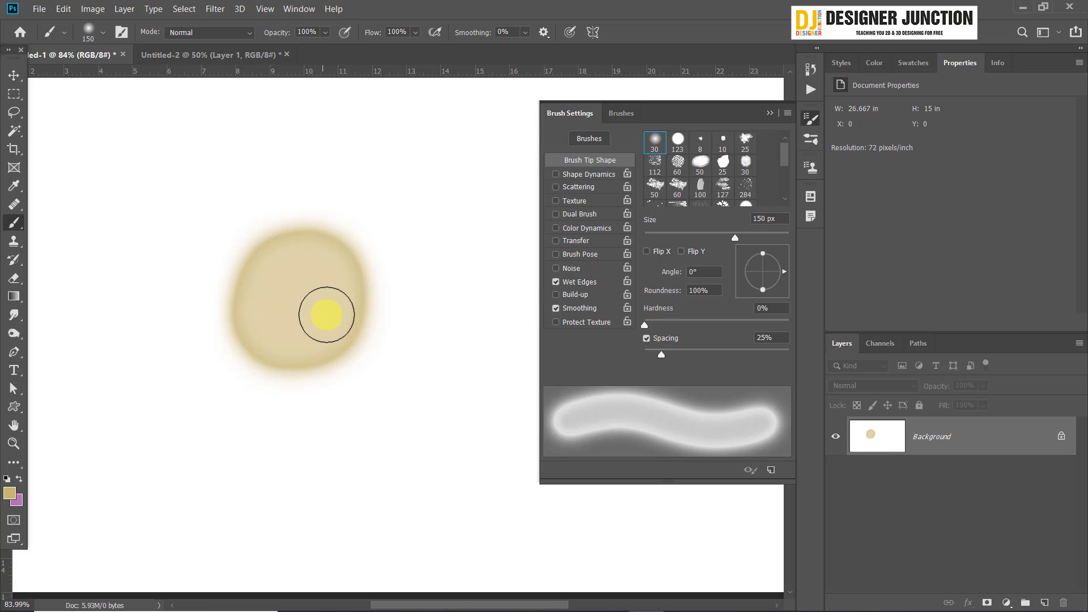
Try the hard 123 px round tip with Wet Edges beside the blob, undo that stroke, and return to the soft 30 px tip
left_click(655, 139)
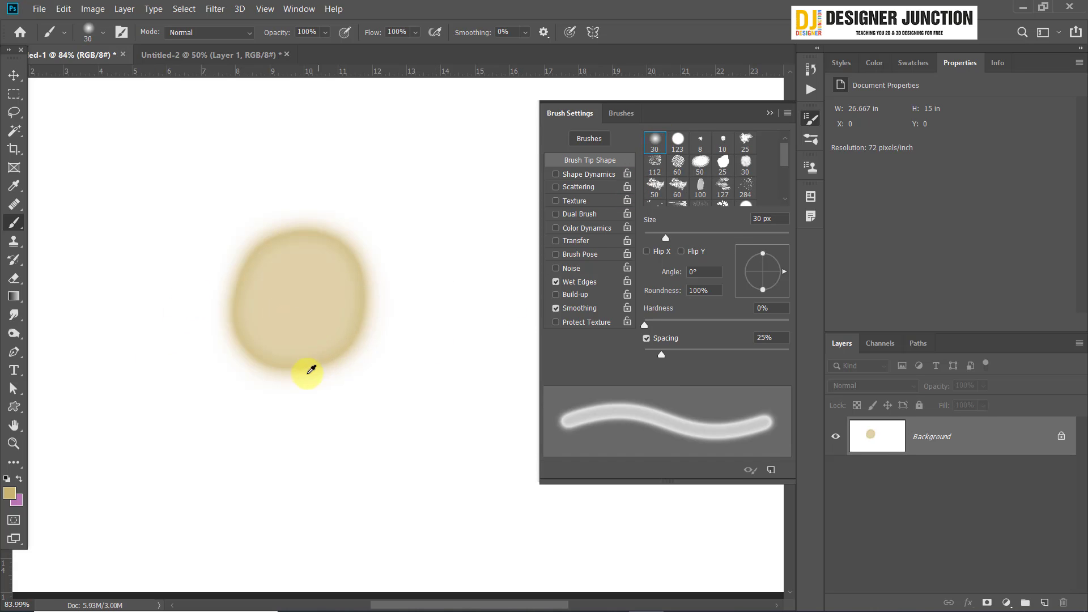
scroll(311, 369, "down", 3)
left_click(678, 139)
left_click_drag(430, 258, 455, 346)
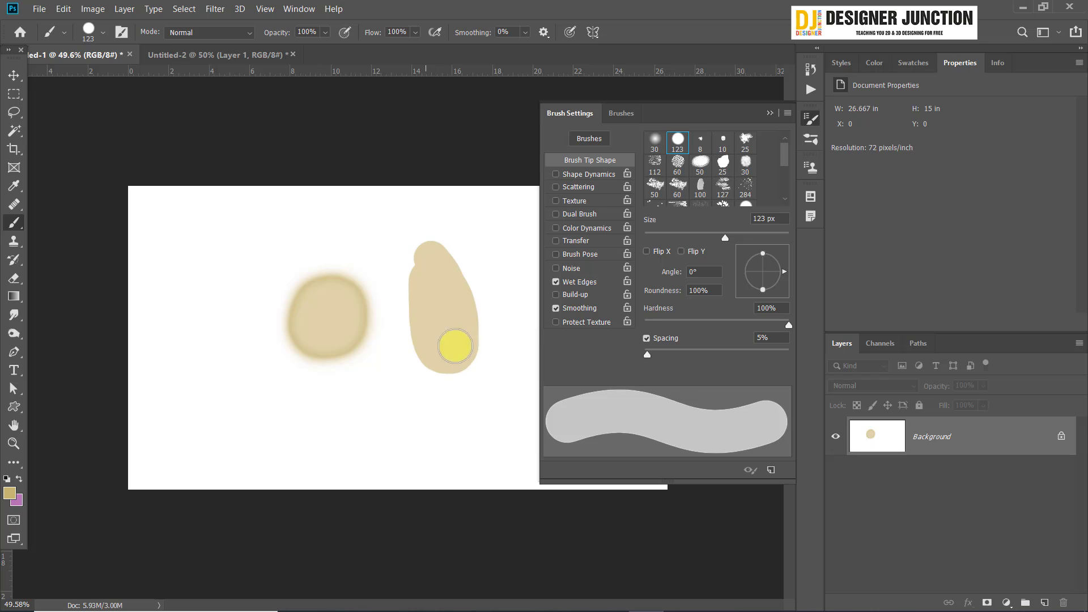
key("ctrl+z")
left_click(655, 142)
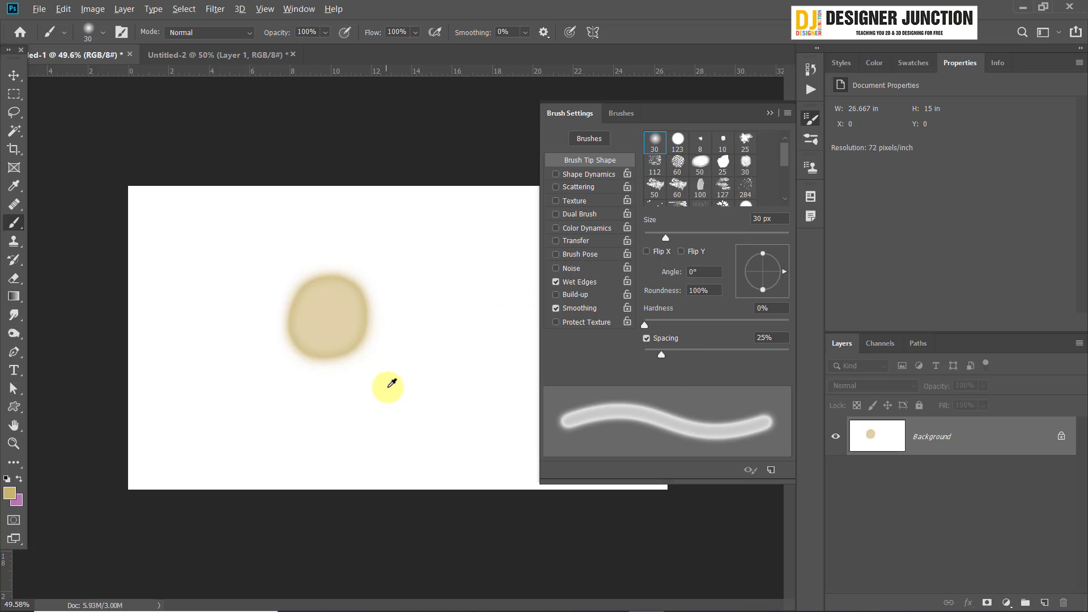
scroll(392, 384, "up", 3)
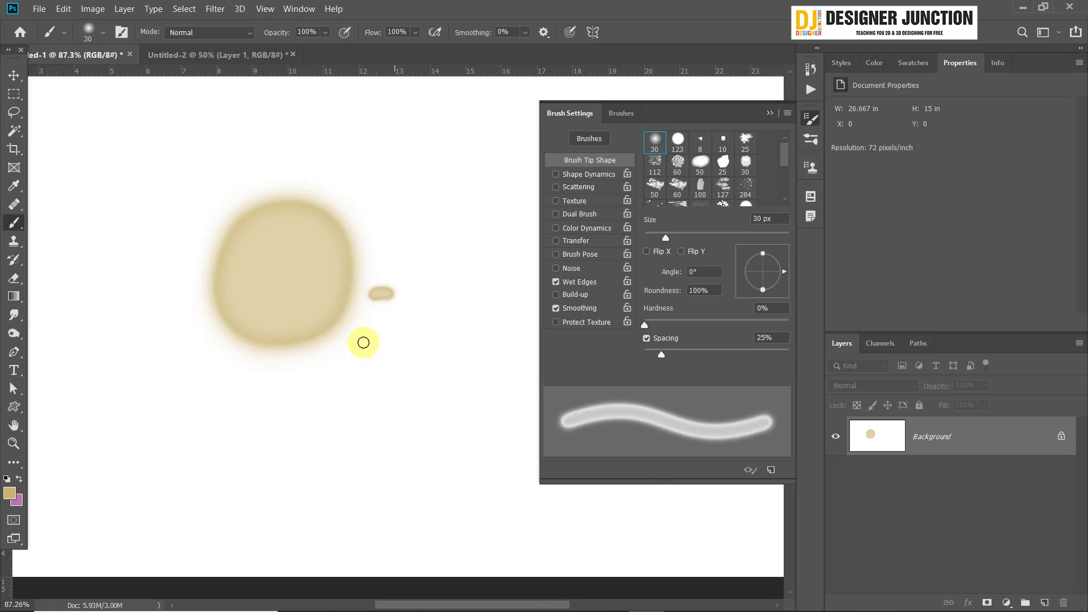
Paint overlapping wet-edged tan patches around the blob while enlarging the soft round tip from 30 to 125 px
left_click_drag(363, 342, 340, 338)
key("bracketright")
key("bracketright")
key("bracketright")
key("bracketright")
key("bracketright")
key("bracketright")
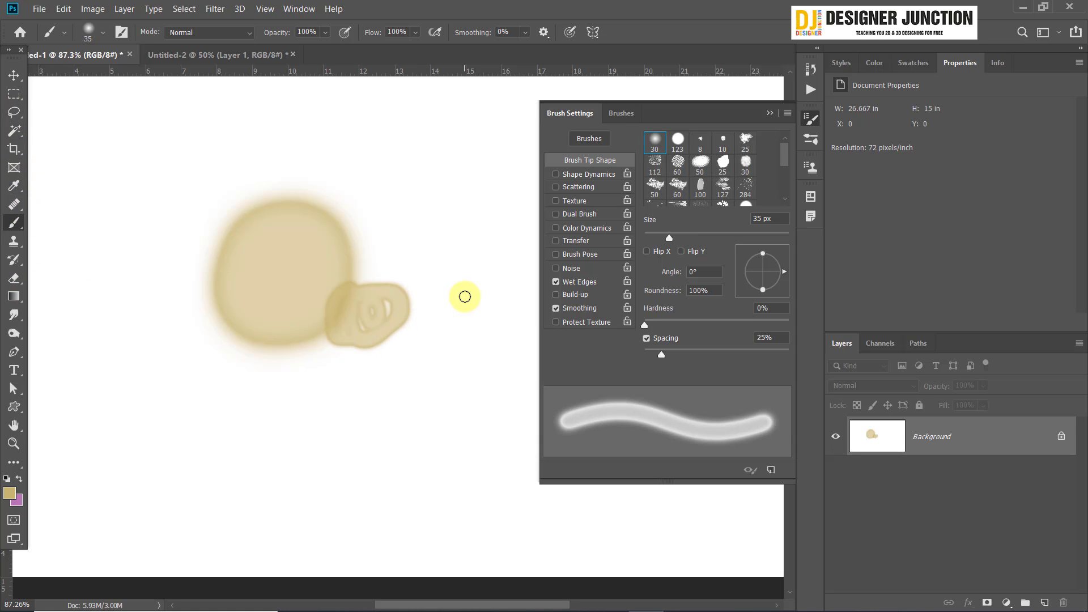
mouse_move(420, 333)
left_mouse_down()
mouse_move(360, 333)
mouse_move(372, 337)
mouse_move(350, 353)
mouse_move(382, 318)
mouse_move(355, 315)
mouse_move(342, 296)
left_mouse_up()
mouse_move(272, 345)
left_mouse_down()
mouse_move(249, 371)
mouse_move(198, 336)
mouse_move(218, 306)
left_mouse_up()
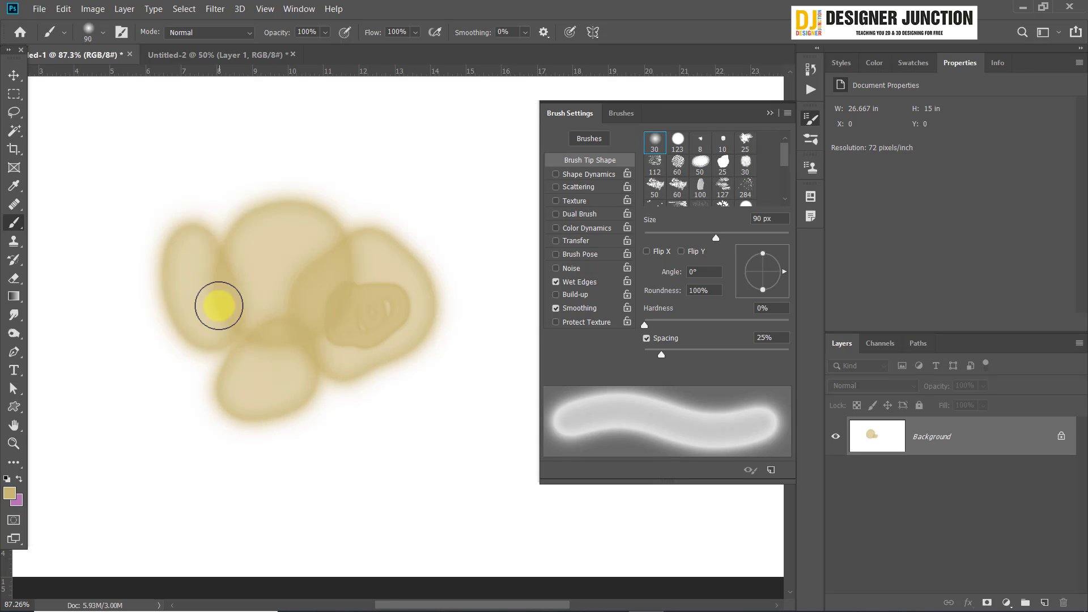
left_click_drag(372, 235, 362, 240)
Undo all the overlapping tan patches, then paint one more 125 px wet-edged stroke and undo it
key("ctrl+z")
key("ctrl+z")
key("ctrl+z")
key("ctrl+z")
key("ctrl+z")
key("ctrl+z")
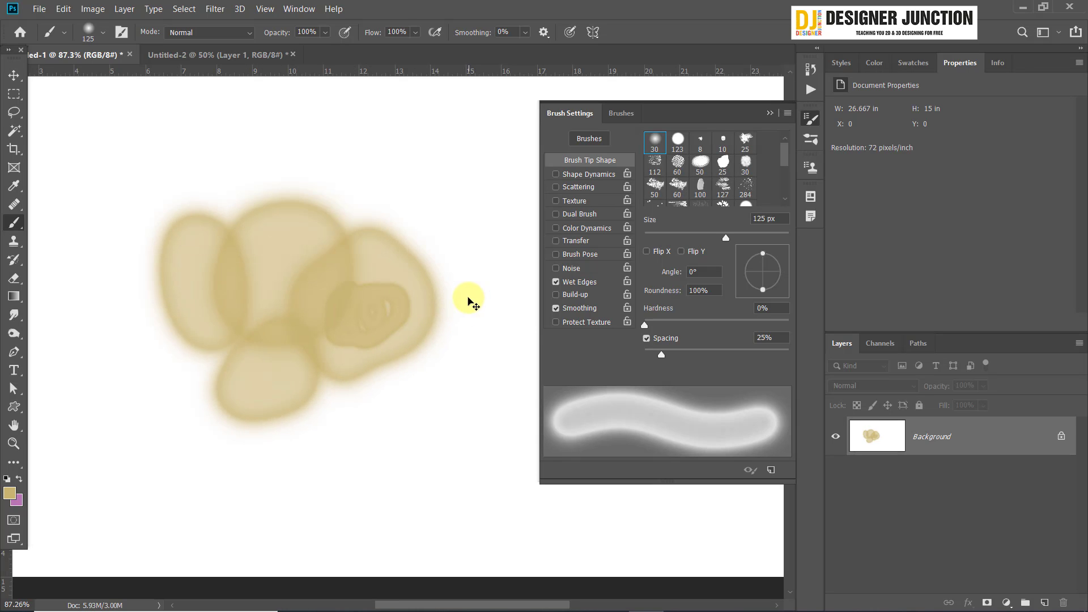
key("ctrl+z")
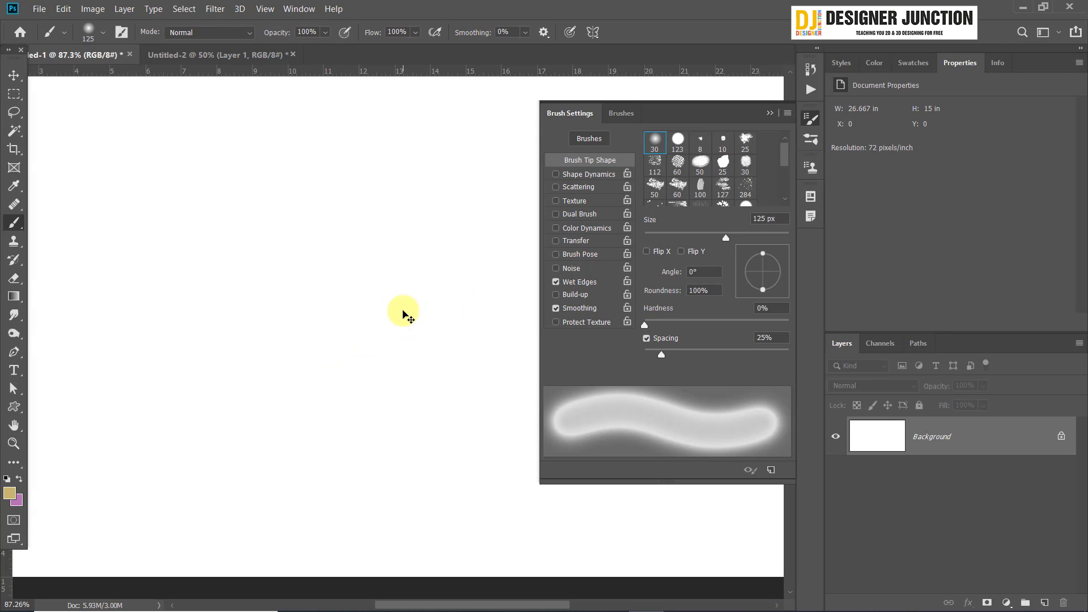
left_click_drag(199, 201, 214, 206)
key("ctrl+z")
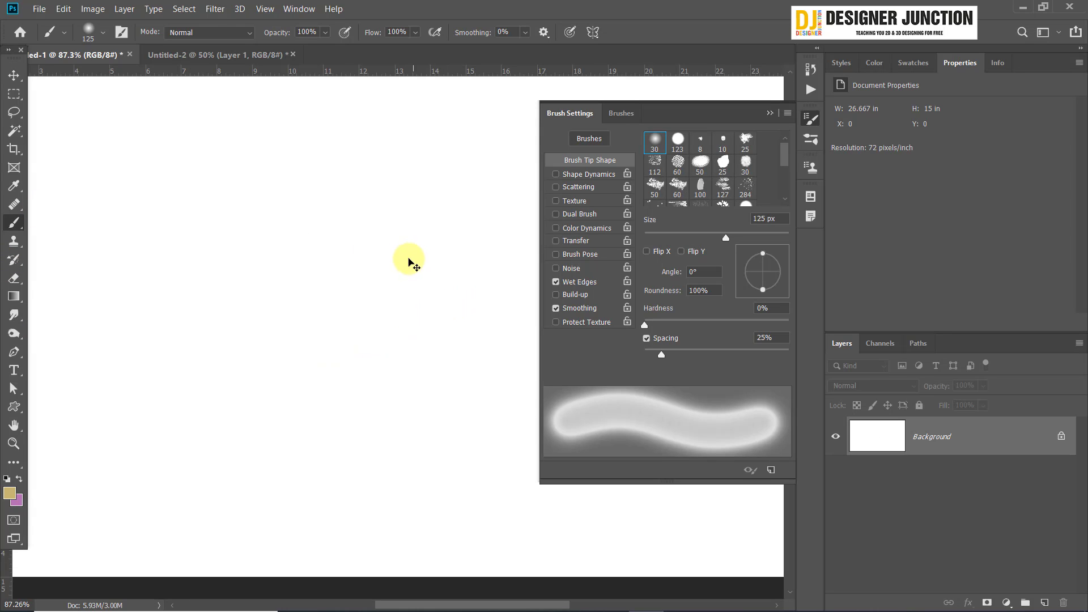
Select the 50 px rough-edged tip, enlarge it to 300 px, and paint two overlapping tan patches with Wet Edges
left_click(678, 182)
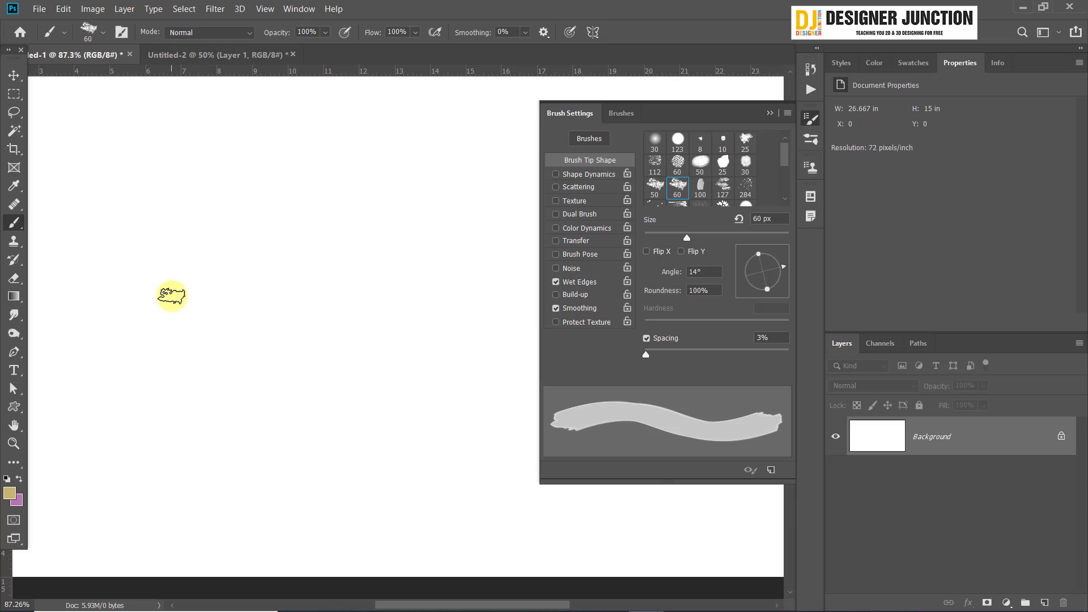
key("bracketright")
key("bracketright")
key("bracketright")
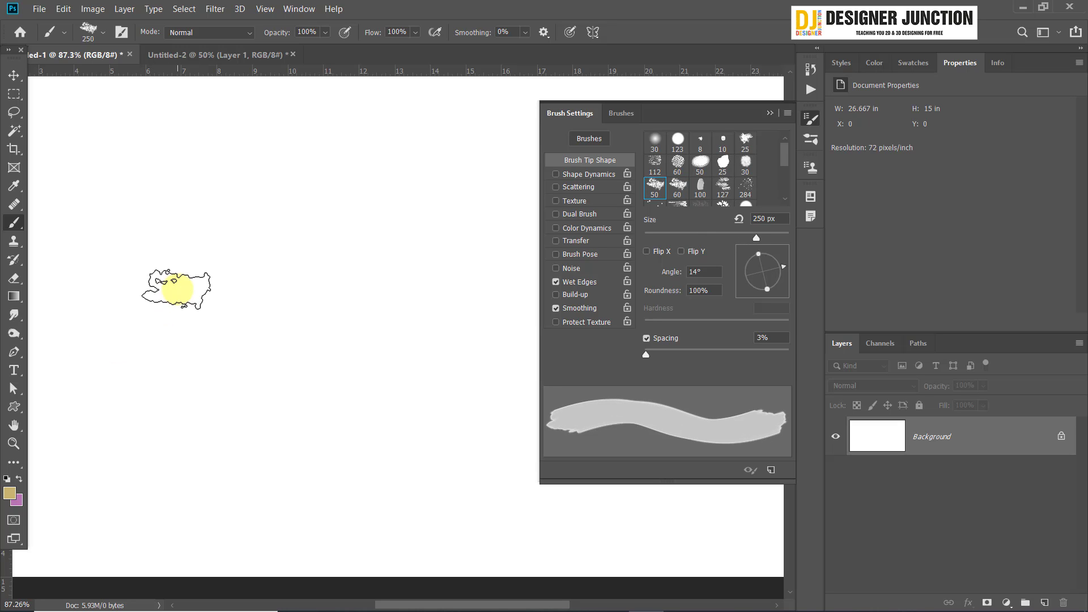
key("bracketright")
mouse_move(177, 289)
left_mouse_down()
mouse_move(186, 210)
mouse_move(184, 268)
mouse_move(197, 282)
mouse_move(278, 243)
left_mouse_up()
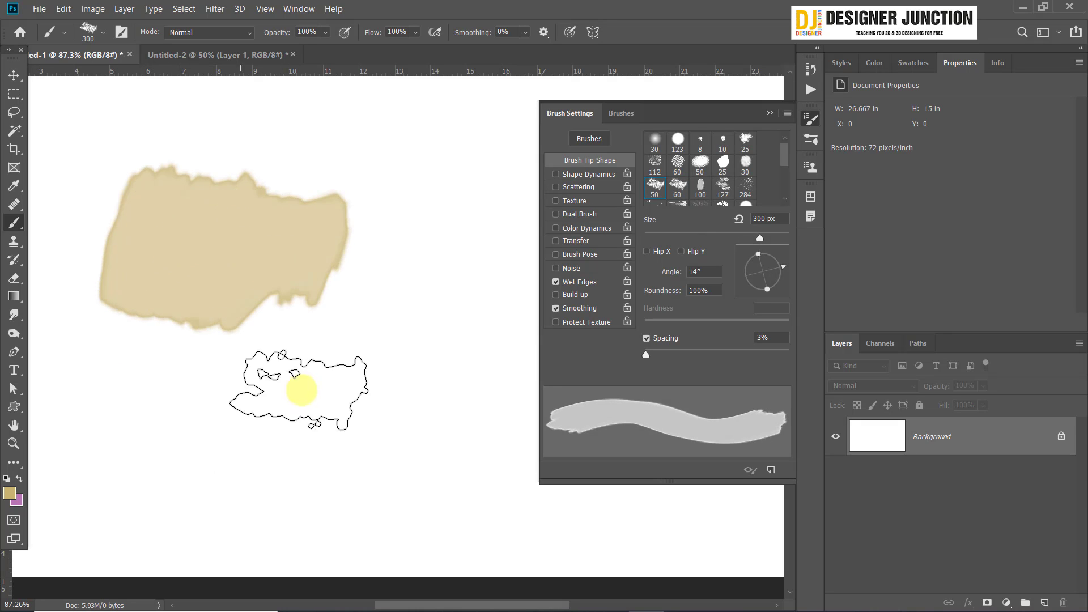
scroll(311, 371, "down", 6)
mouse_move(304, 336)
left_mouse_down()
mouse_move(296, 395)
mouse_move(334, 351)
left_mouse_up()
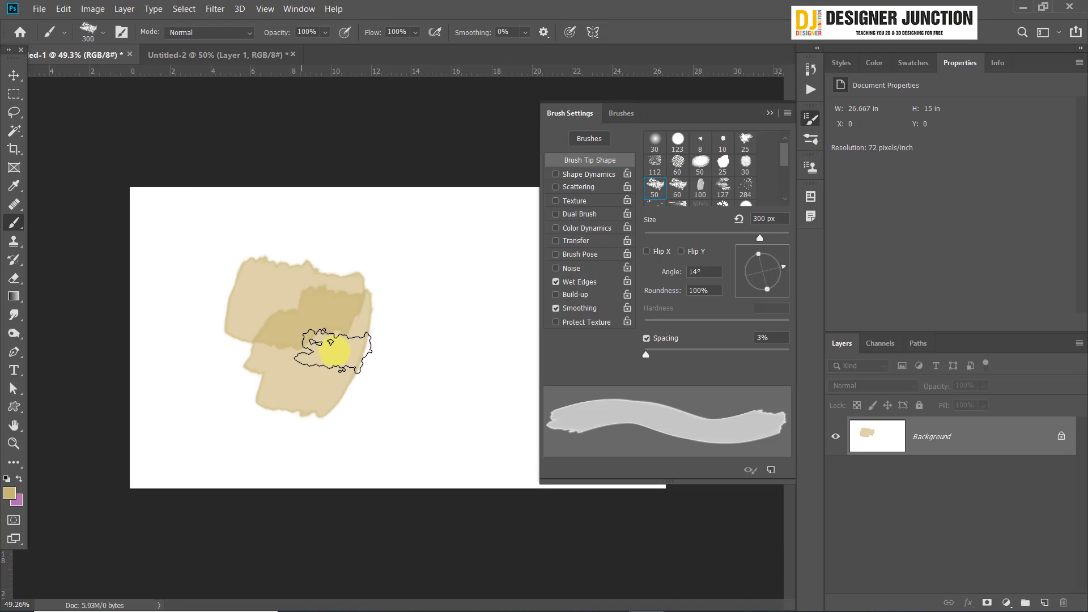
Swap the foreground and background colors and paint three purple wet-edged patches overlapping and below the tan ones
scroll(352, 384, "up", 3)
left_click(18, 482)
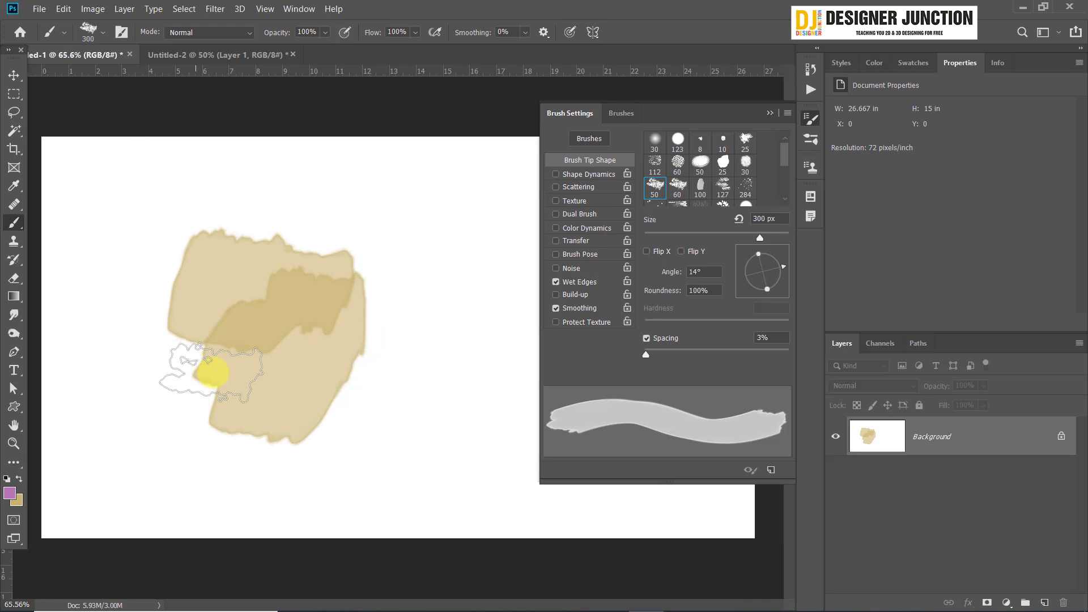
mouse_move(206, 370)
left_mouse_down()
mouse_move(207, 345)
mouse_move(187, 354)
left_mouse_up()
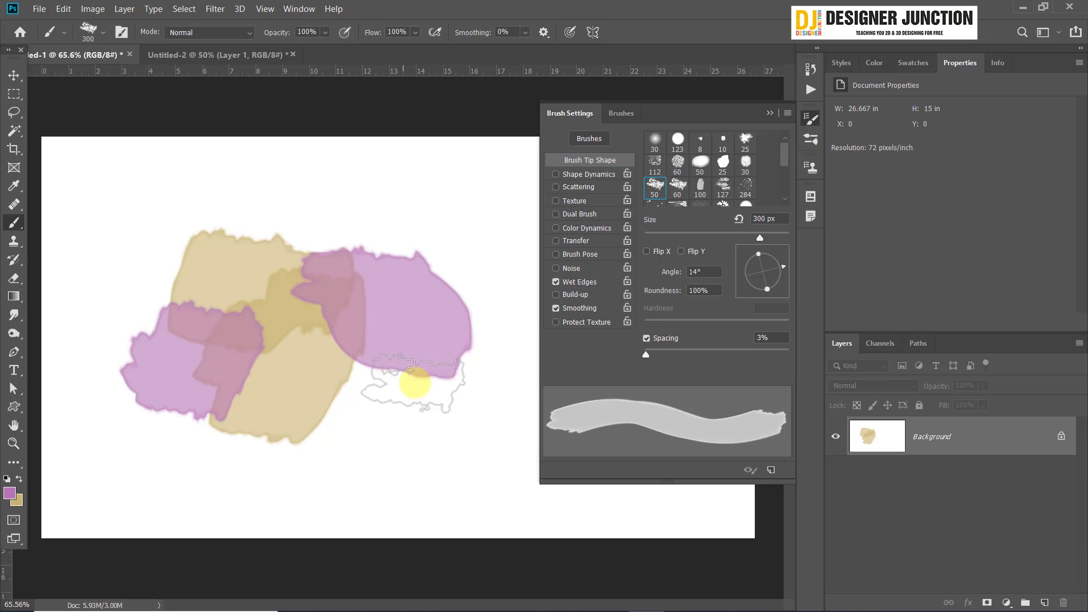
left_click_drag(397, 445, 272, 448)
scroll(369, 413, "down", 3)
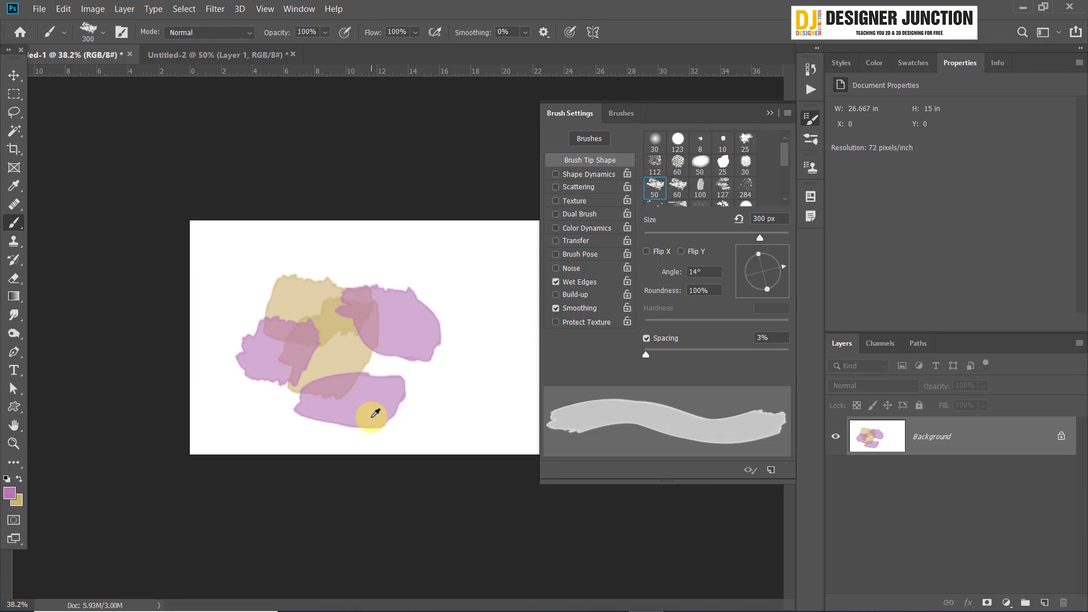
Undo all the purple and tan wet-edged patches until the canvas is blank
key("ctrl+z")
key("ctrl+z")
key("ctrl+z")
key("ctrl+z")
key("ctrl+z")
key("ctrl+z")
key("ctrl+z")
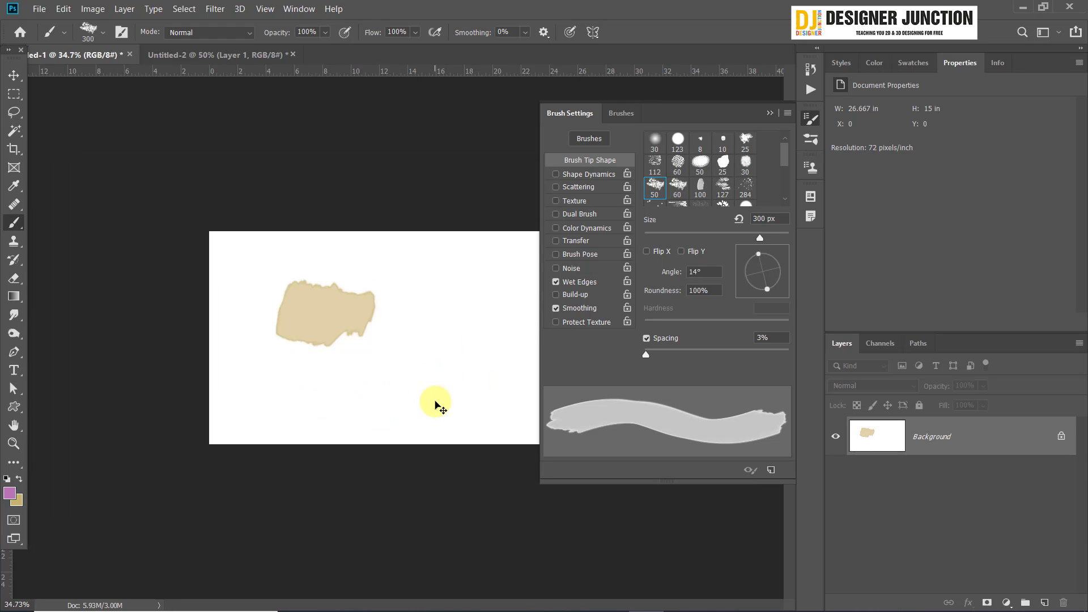
key("ctrl+z")
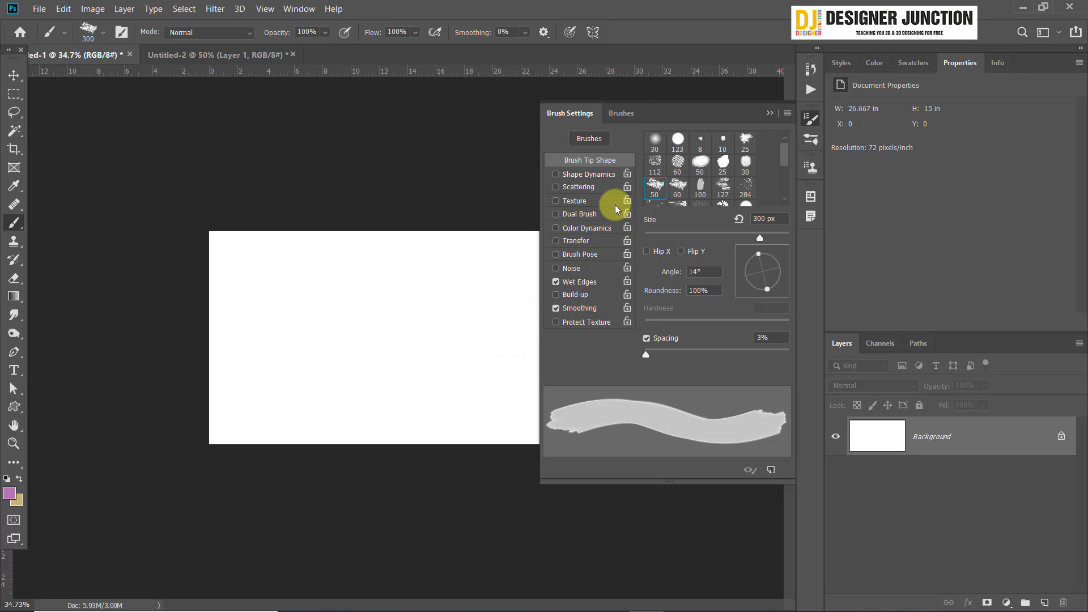
Select the 112 px bristle tip, paint a short purple test stroke with Wet Edges, and undo it
left_click(655, 164)
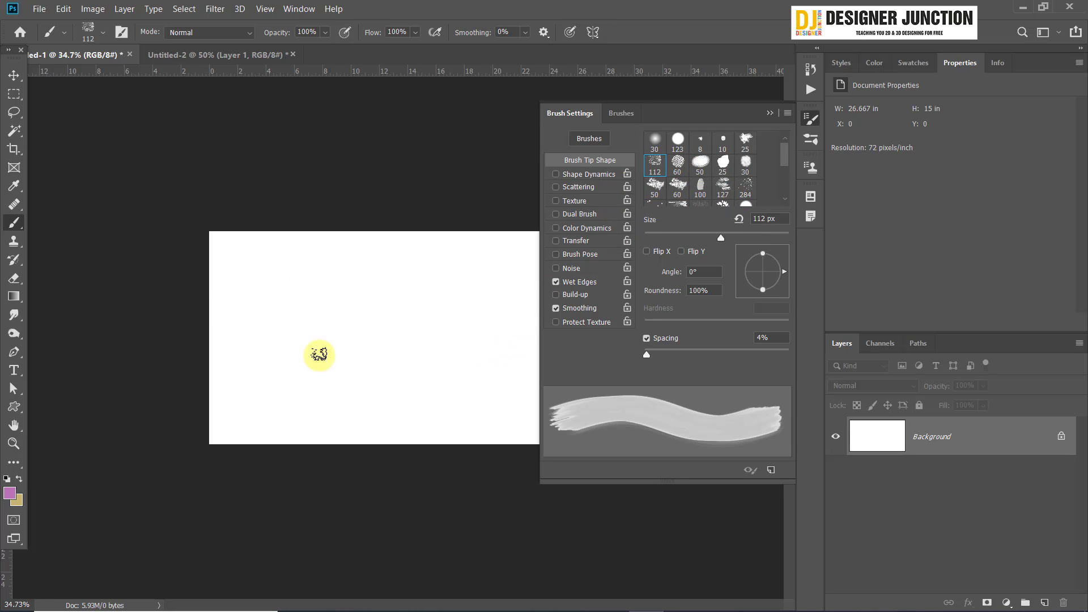
left_click_drag(292, 296, 348, 299)
key("ctrl+z")
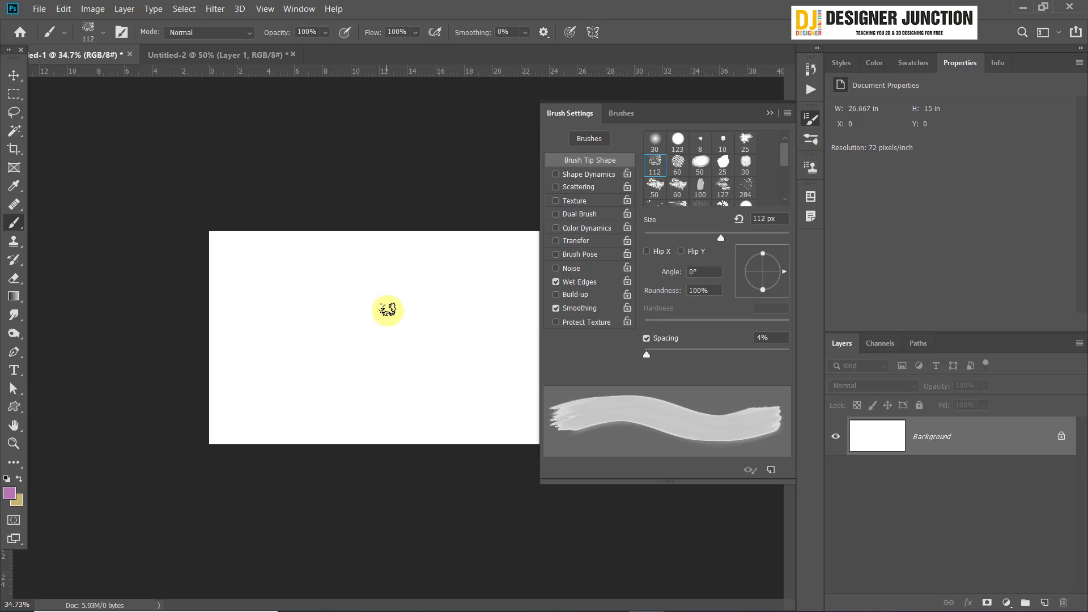
Paint a broad purple patch with the bristle tip at 300 px, undo it, and enlarge the tip to 500 px
key("bracketright")
key("bracketright")
mouse_move(340, 329)
left_mouse_down()
mouse_move(362, 349)
mouse_move(418, 346)
left_mouse_up()
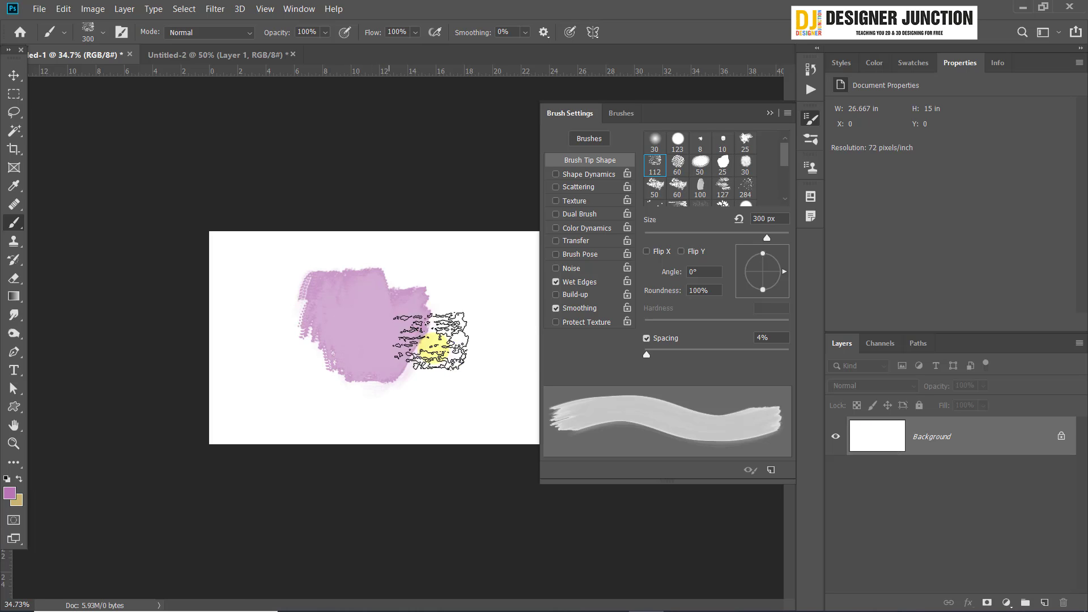
key("ctrl+z")
scroll(316, 384, "up", 3)
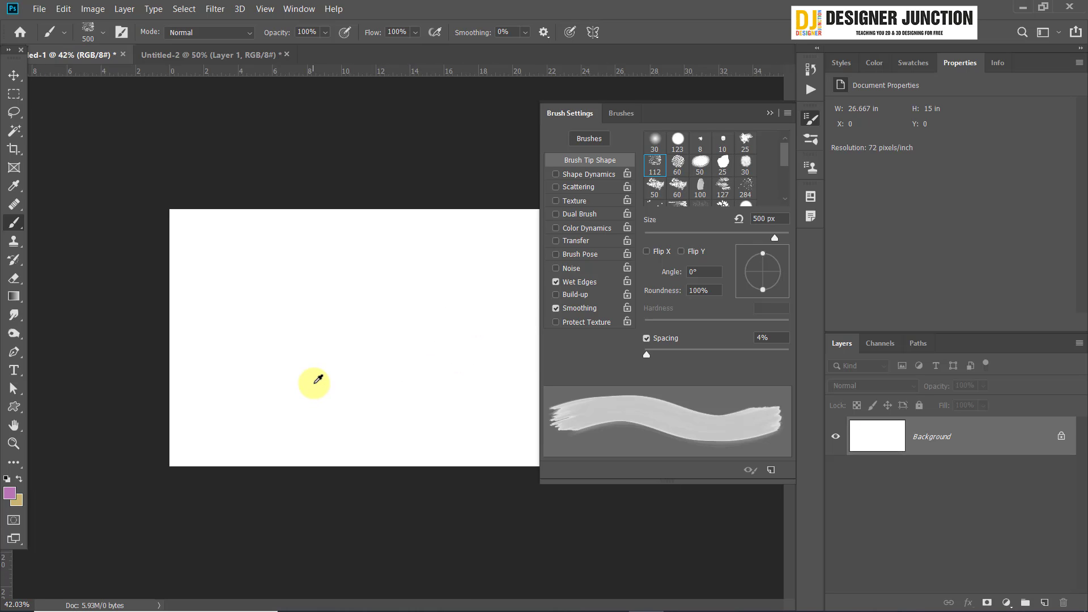
Paint two purple test patches with the 500 px wet-edged bristle tip and undo each of them
mouse_move(292, 283)
left_mouse_down()
mouse_move(291, 329)
mouse_move(300, 301)
left_mouse_up()
key("ctrl+z")
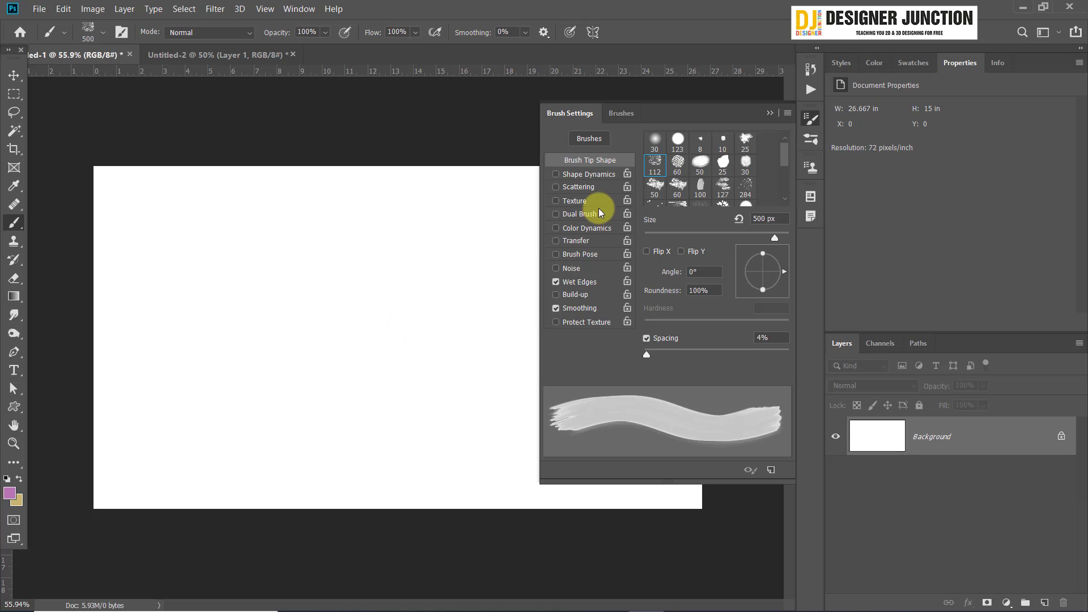
left_click(620, 114)
left_click(571, 119)
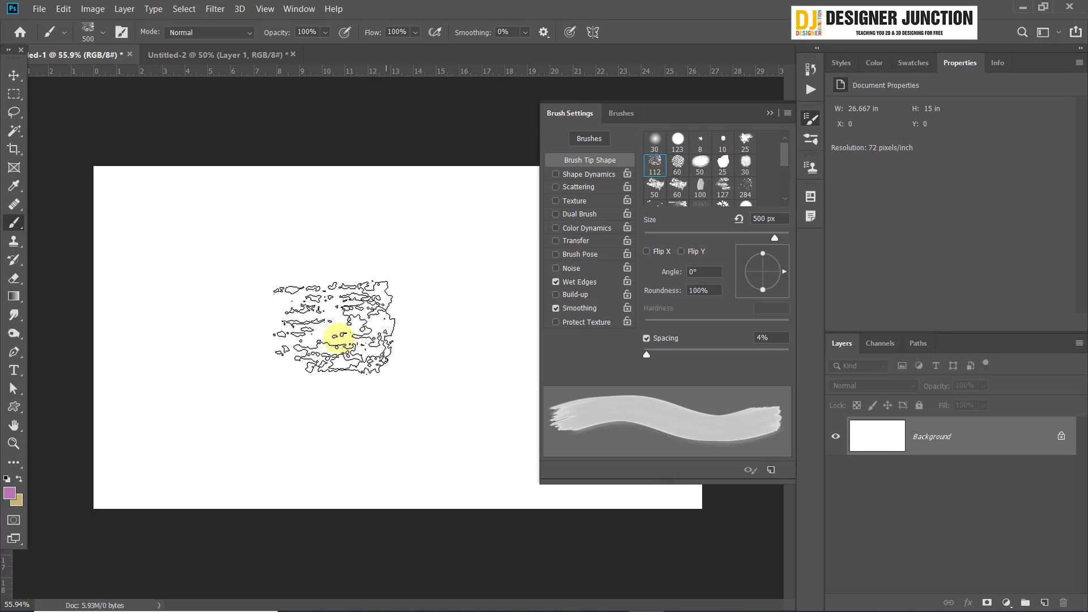
mouse_move(334, 283)
left_mouse_down()
mouse_move(262, 291)
mouse_move(513, 296)
left_mouse_up()
key("ctrl+z")
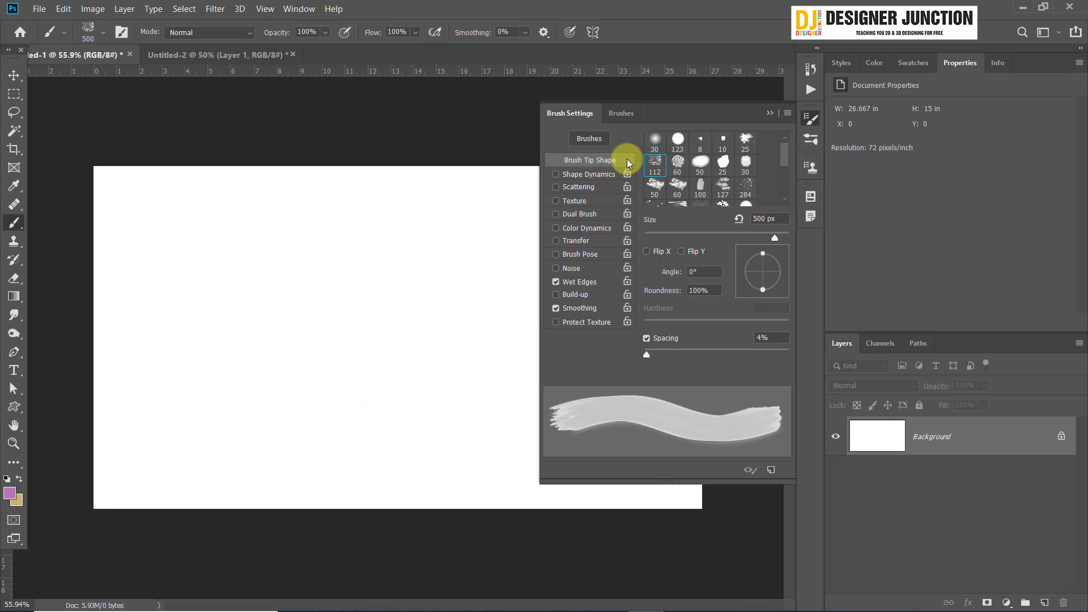
Enable Shape Dynamics and Scattering for the bristle tip, with Scatter at 186%, Count at 1 and Size Jitter at 15%
left_click(569, 177)
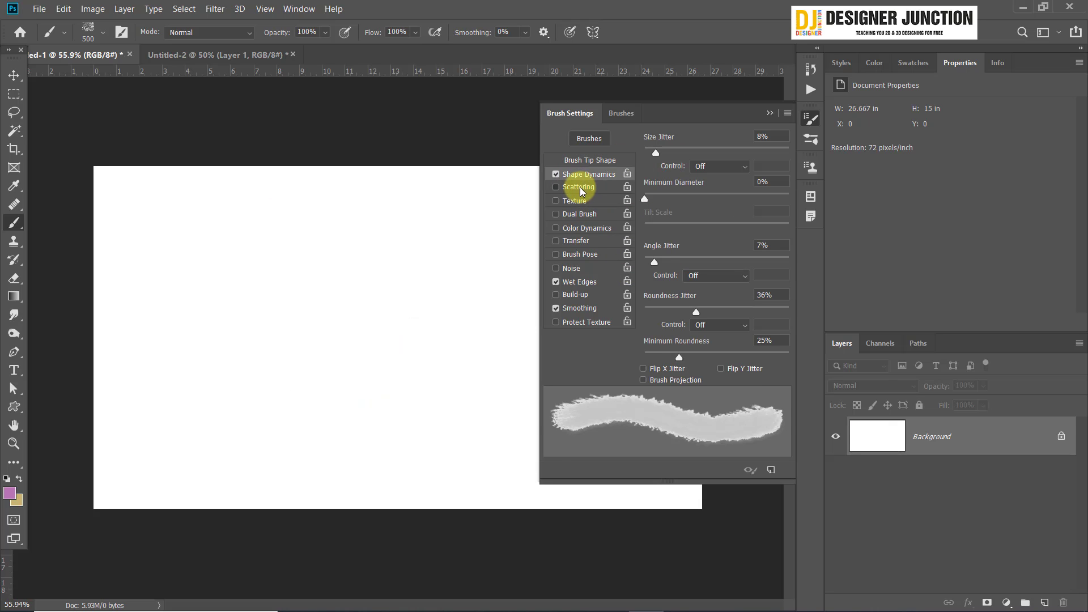
left_click(578, 187)
mouse_move(693, 152)
left_mouse_down()
mouse_move(617, 159)
mouse_move(773, 165)
mouse_move(722, 189)
mouse_move(653, 181)
mouse_move(675, 170)
mouse_move(664, 180)
mouse_move(671, 152)
left_mouse_up()
left_click(588, 175)
left_click(591, 188)
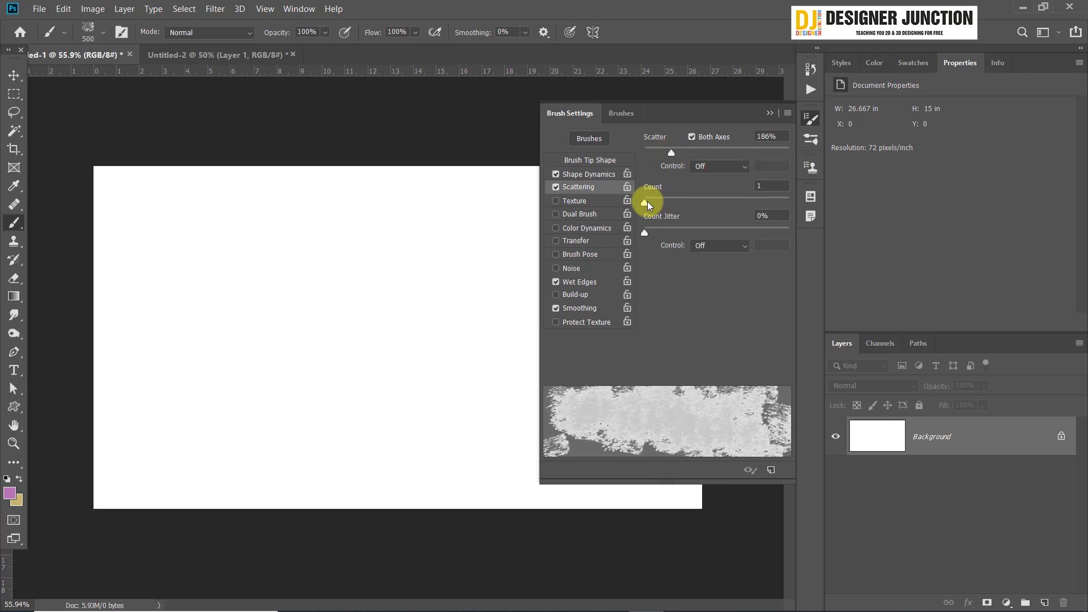
mouse_move(648, 205)
left_mouse_down()
mouse_move(699, 206)
mouse_move(612, 205)
left_mouse_up()
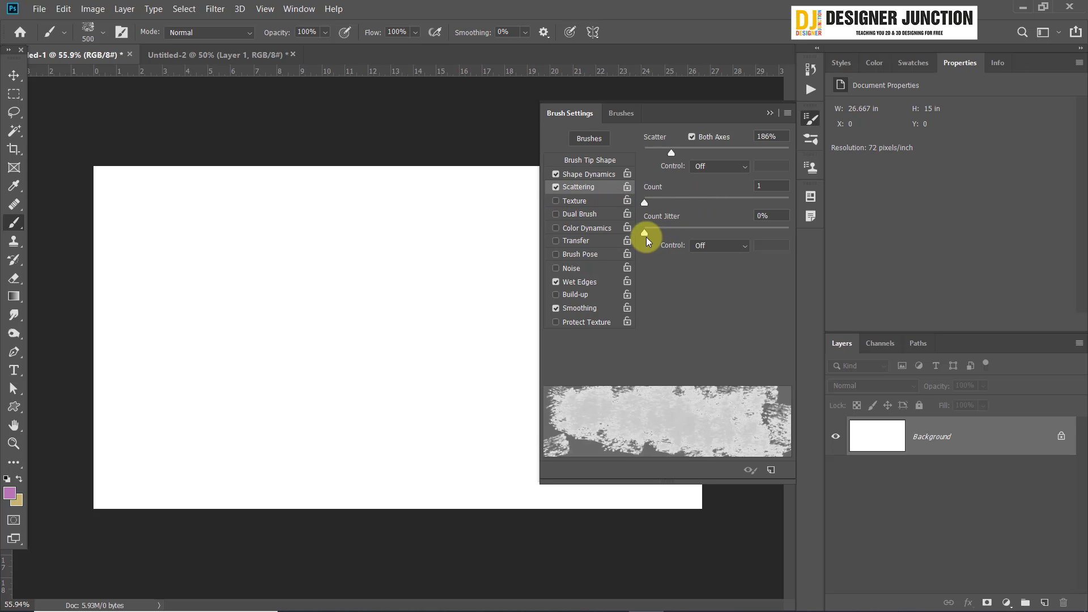
left_click(589, 175)
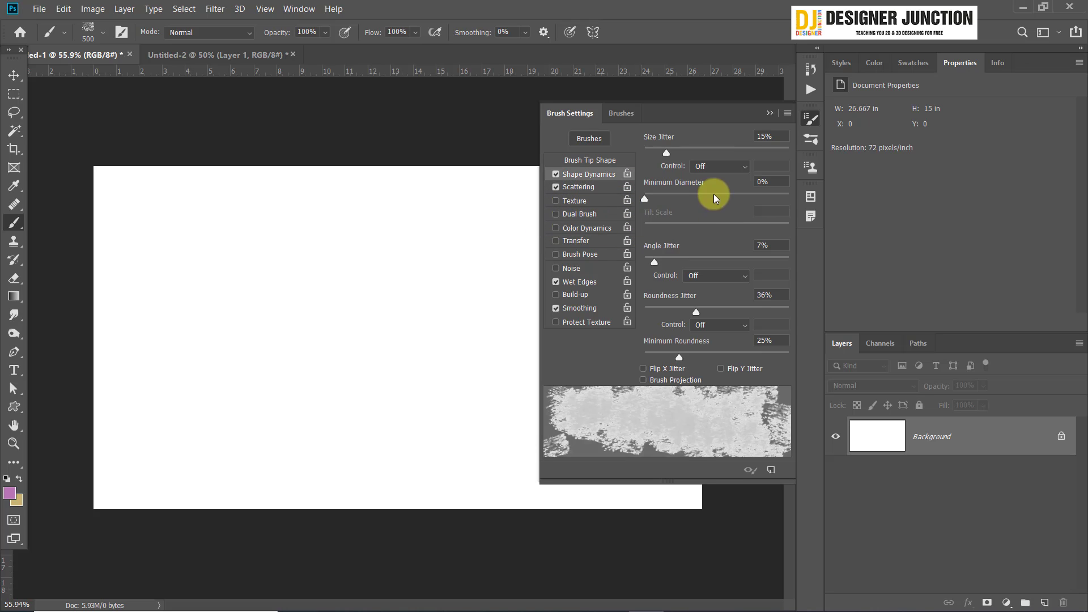
Test purple strokes with Angle Jitter at 0% and at 53%, undoing each stroke
mouse_move(660, 266)
left_mouse_down()
mouse_move(704, 257)
mouse_move(637, 257)
mouse_move(728, 253)
mouse_move(626, 264)
left_mouse_up()
mouse_move(253, 281)
left_mouse_down()
mouse_move(315, 418)
mouse_move(287, 365)
left_mouse_up()
key("ctrl+z")
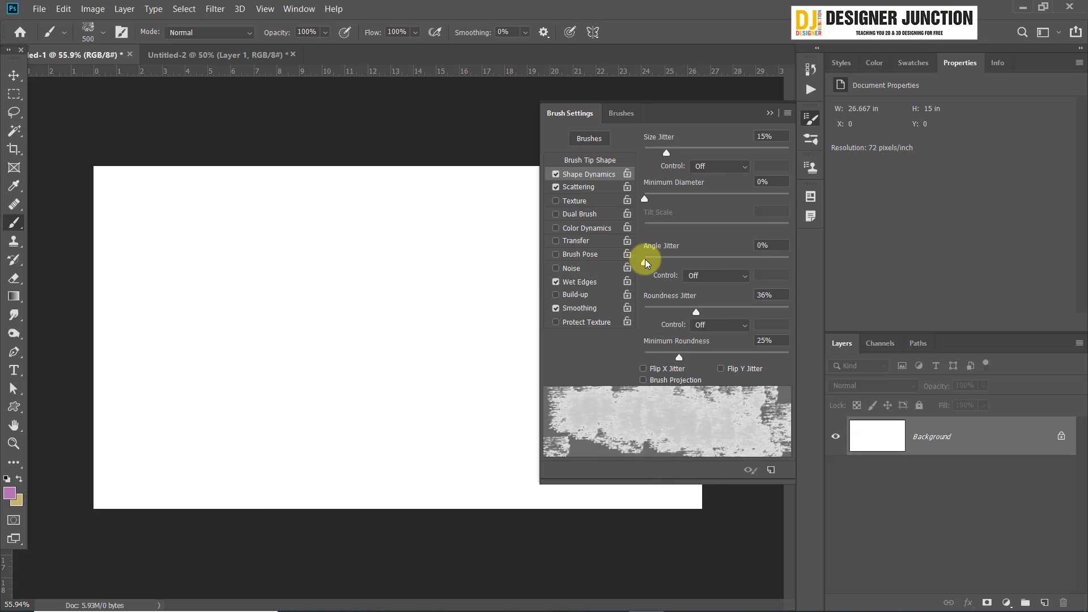
left_click_drag(645, 263, 721, 262)
left_click_drag(283, 293, 436, 315)
key("ctrl+z")
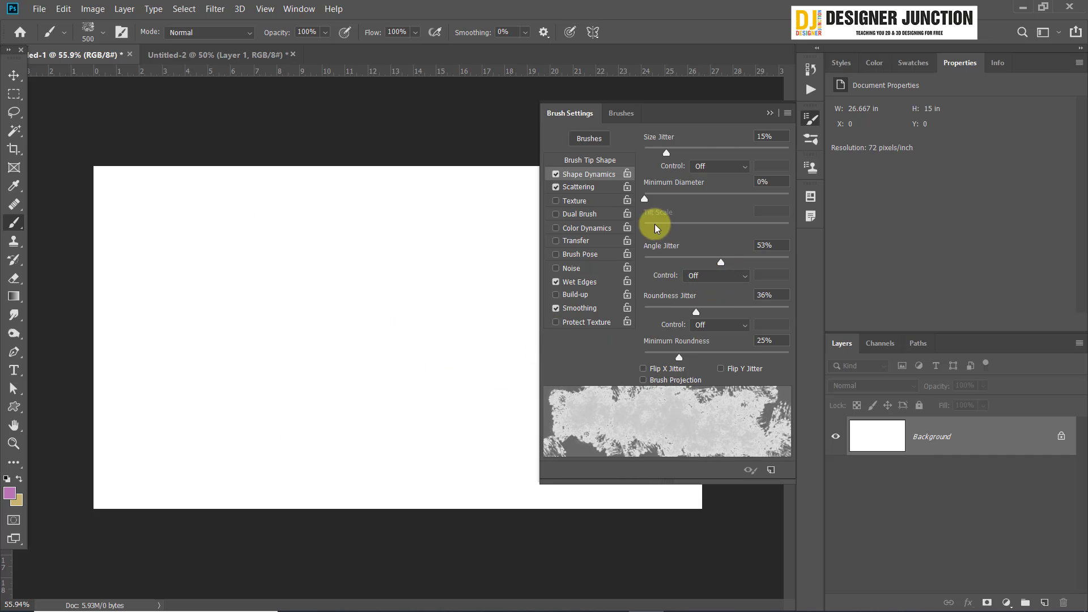
Set Size Jitter to 0%, paint two purple test patches, and undo them
left_click_drag(662, 154, 645, 152)
left_click_drag(255, 311, 475, 351)
key("ctrl+z")
left_click_drag(279, 280, 389, 321)
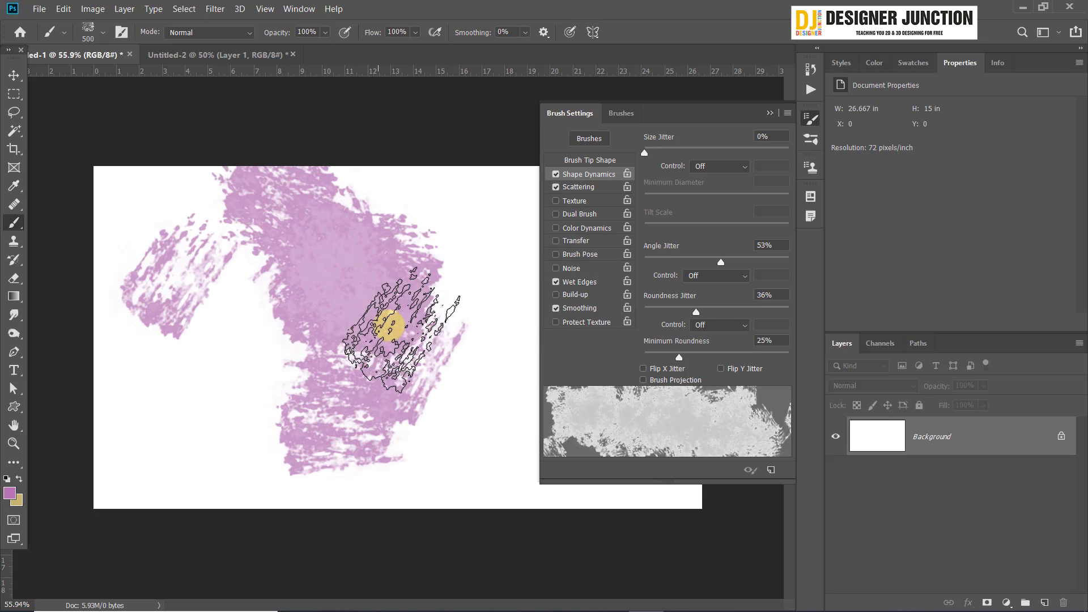
key("ctrl+z")
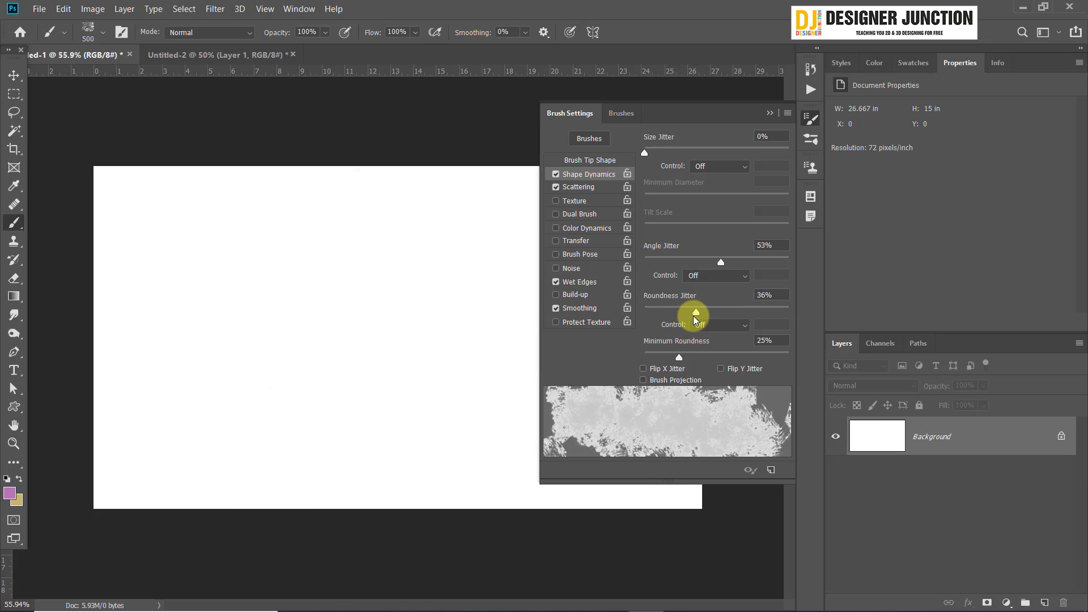
Set Roundness Jitter to 0%, paint a broad purple test patch, and undo it
left_click_drag(666, 312, 602, 313)
mouse_move(318, 318)
left_mouse_down()
mouse_move(342, 383)
mouse_move(397, 380)
left_mouse_up()
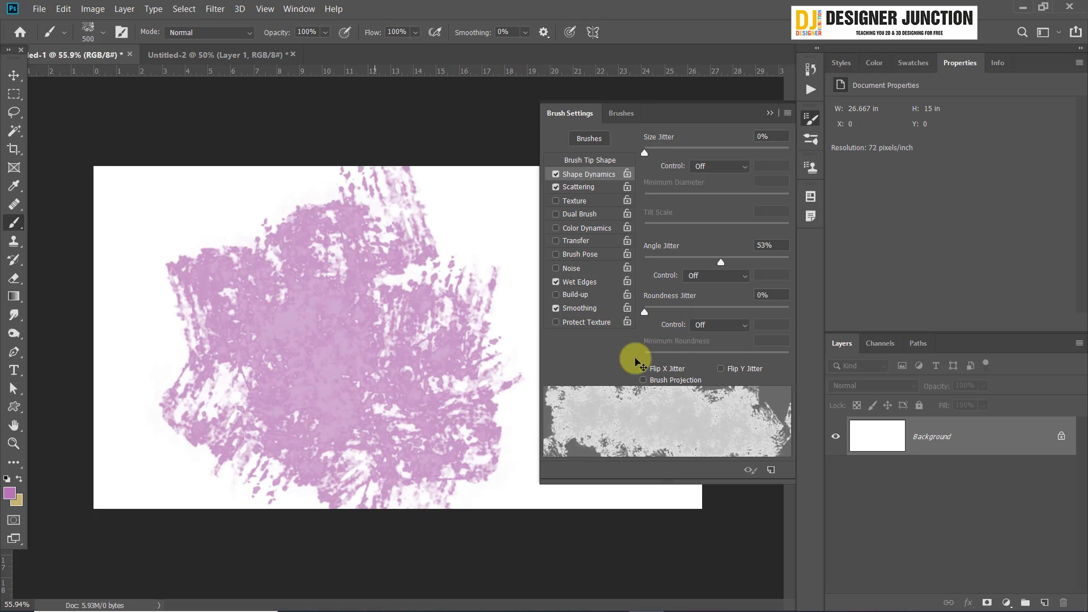
key("ctrl+z")
Set Angle Jitter to 23% and the tip size to 175 px, paint purple test patches, and undo them
left_click(708, 313)
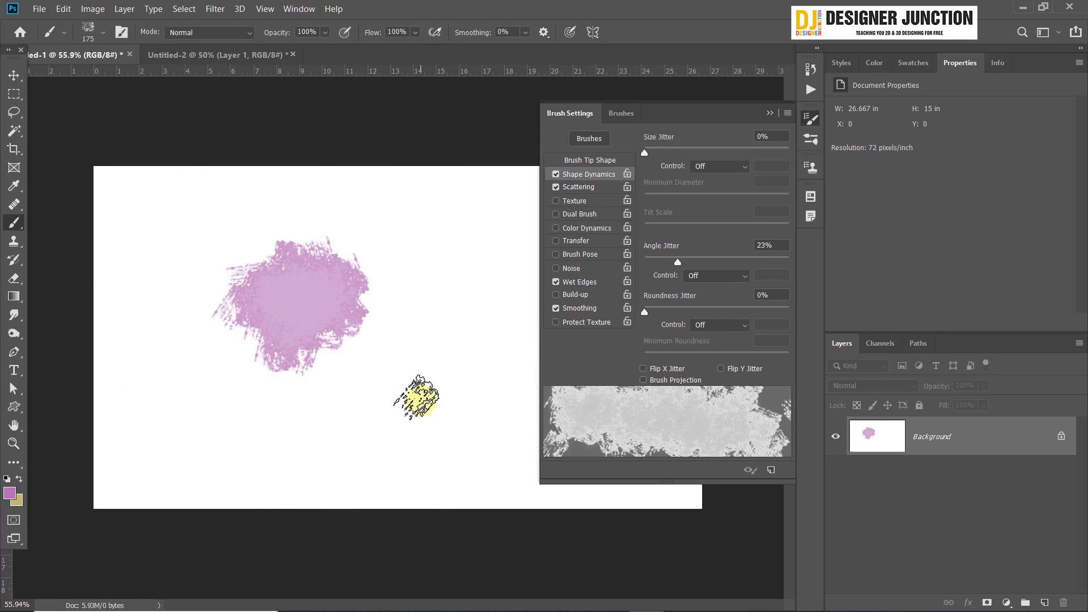
key("ctrl+z")
left_click_drag(289, 288, 315, 299)
key("ctrl+z")
Set Scatter to 15%, paint a purple test stroke, and undo it
left_click(584, 187)
left_click_drag(660, 153, 646, 153)
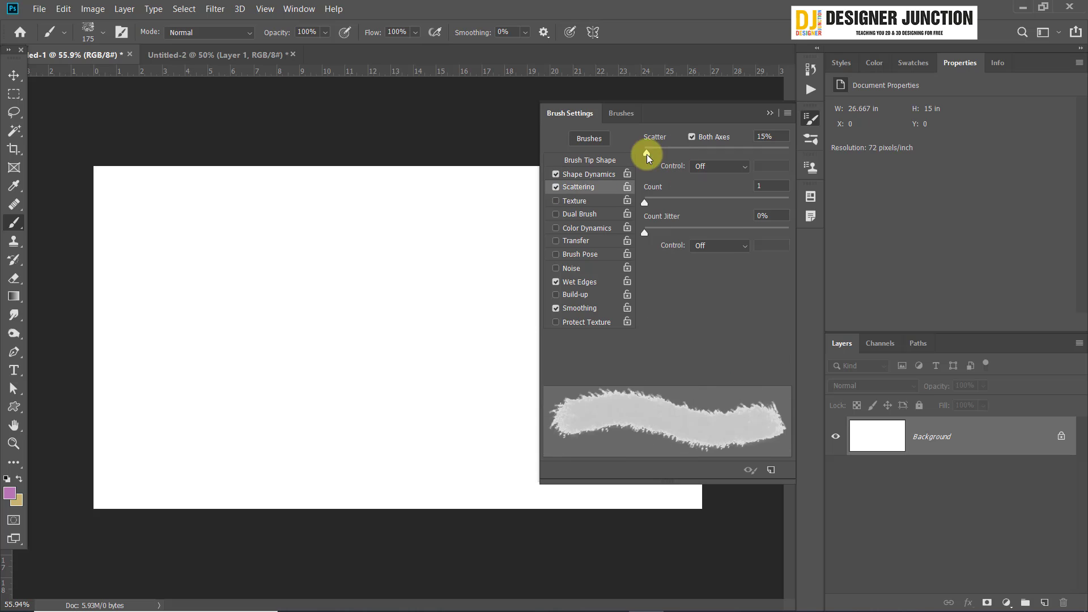
left_click_drag(280, 280, 306, 318)
key("ctrl+z")
Paint overlapping purple wet-edged patches, swap the foreground and background colors, and add tan patches along their left and upper sides
scroll(287, 331, "up", 3)
scroll(294, 322, "down", 3)
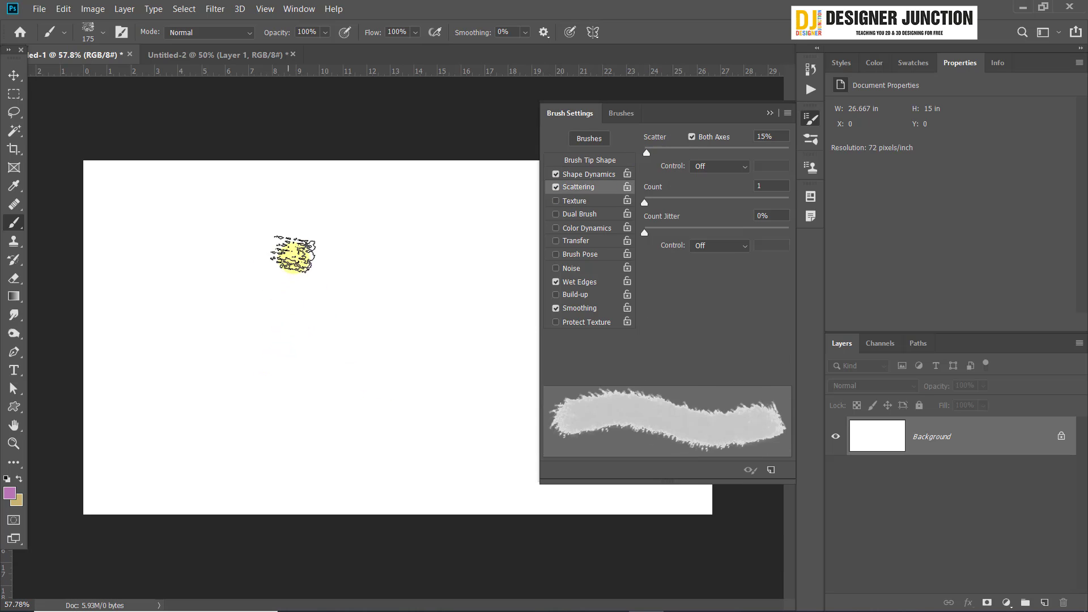
mouse_move(294, 255)
left_mouse_down()
mouse_move(270, 279)
mouse_move(286, 263)
mouse_move(250, 270)
mouse_move(309, 254)
mouse_move(280, 304)
mouse_move(254, 295)
left_mouse_up()
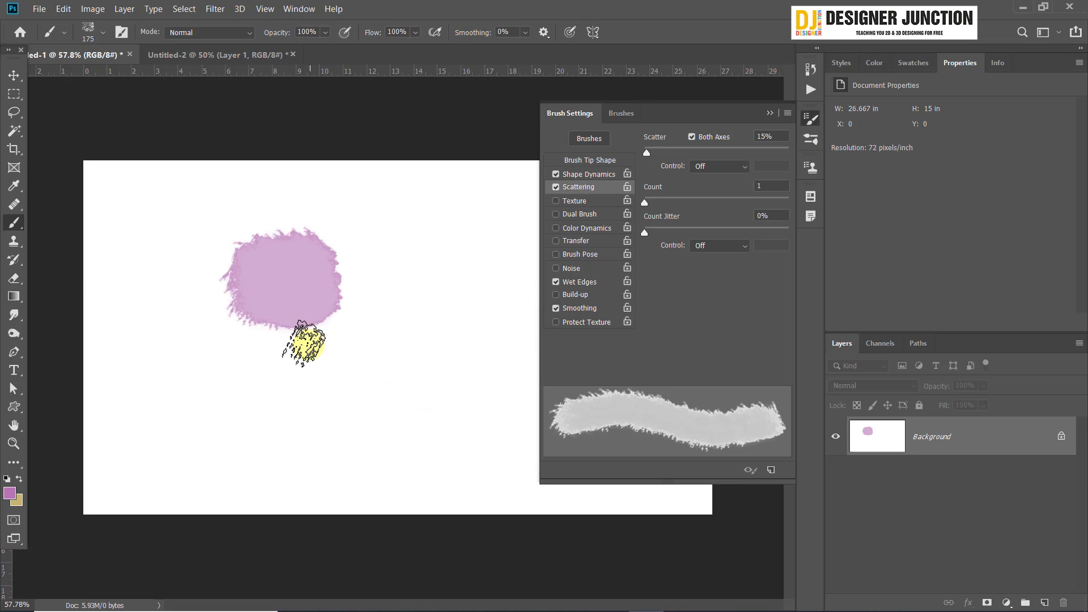
mouse_move(304, 340)
left_mouse_down()
mouse_move(320, 303)
mouse_move(344, 308)
mouse_move(377, 345)
mouse_move(334, 317)
mouse_move(316, 352)
left_mouse_up()
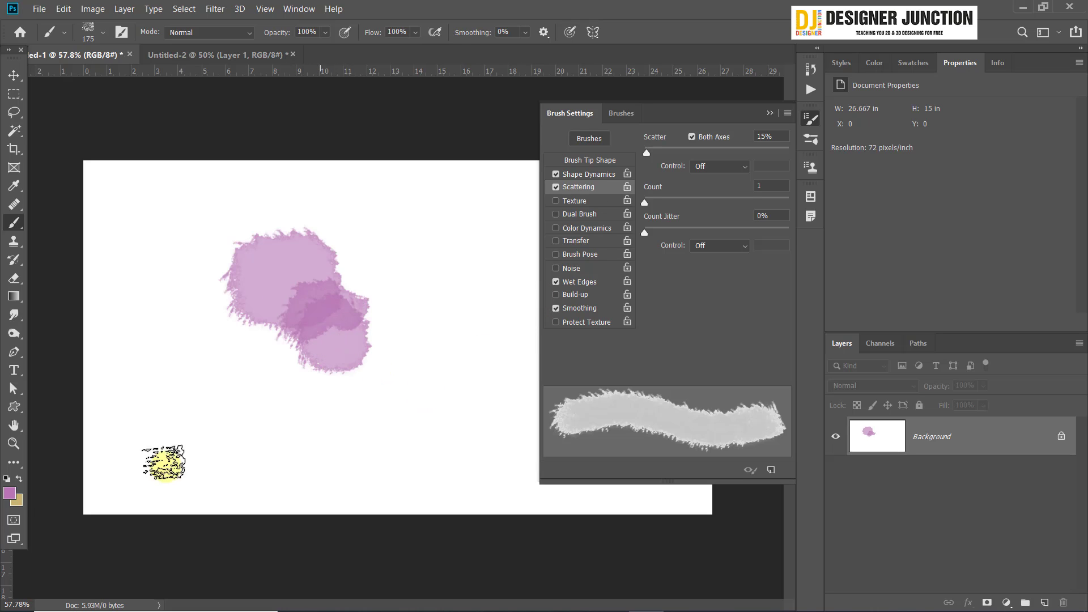
mouse_move(211, 306)
left_mouse_down()
mouse_move(220, 339)
mouse_move(249, 335)
left_mouse_up()
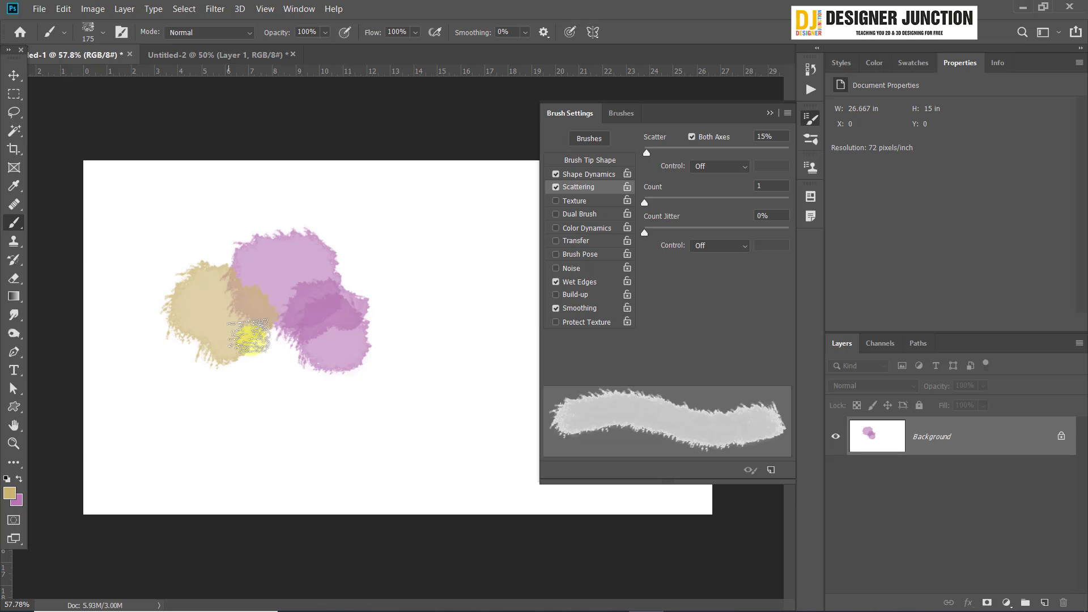
mouse_move(332, 215)
left_mouse_down()
mouse_move(265, 233)
mouse_move(223, 215)
mouse_move(219, 240)
left_mouse_up()
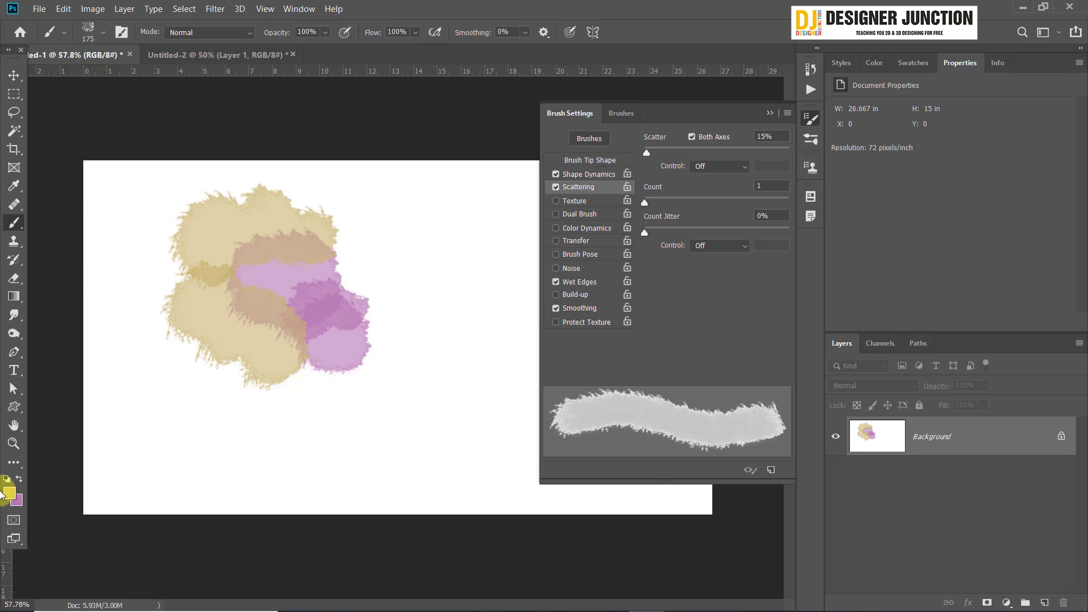
Change the foreground color to a muted blue and paint a patch over the upper-right edge of the tan and purple cluster
left_click(10, 491)
left_click_drag(886, 160, 886, 146)
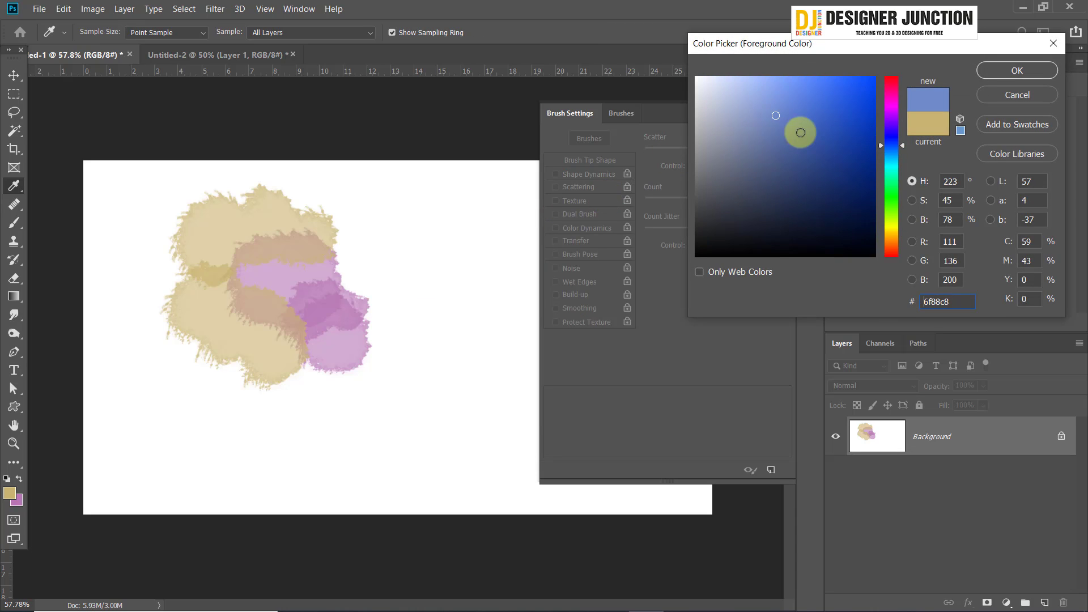
left_click_drag(799, 126, 761, 126)
key("Return")
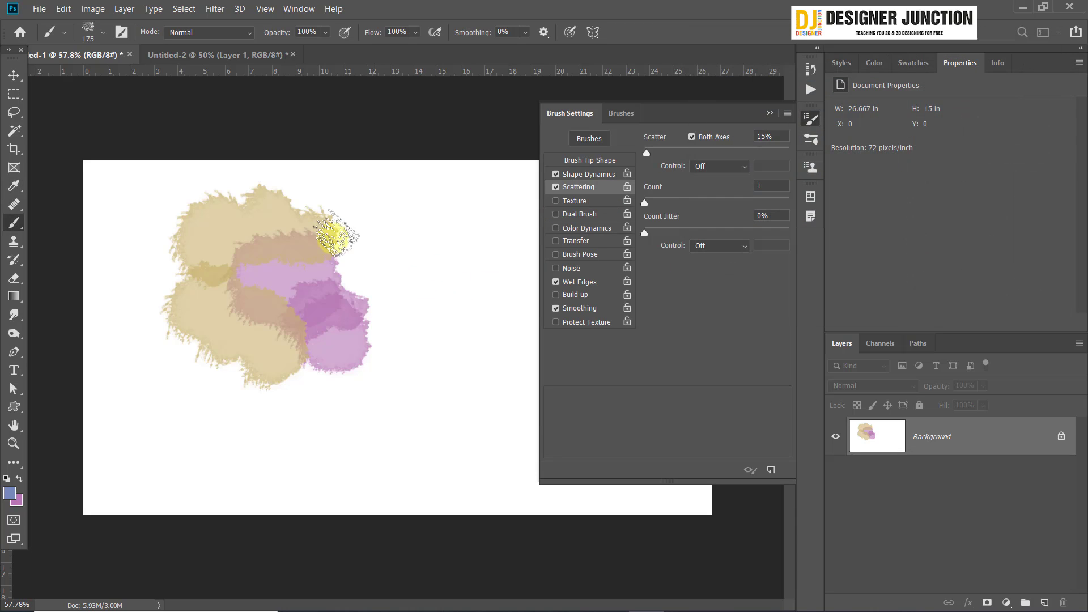
mouse_move(339, 238)
left_mouse_down()
mouse_move(311, 221)
mouse_move(311, 197)
left_mouse_up()
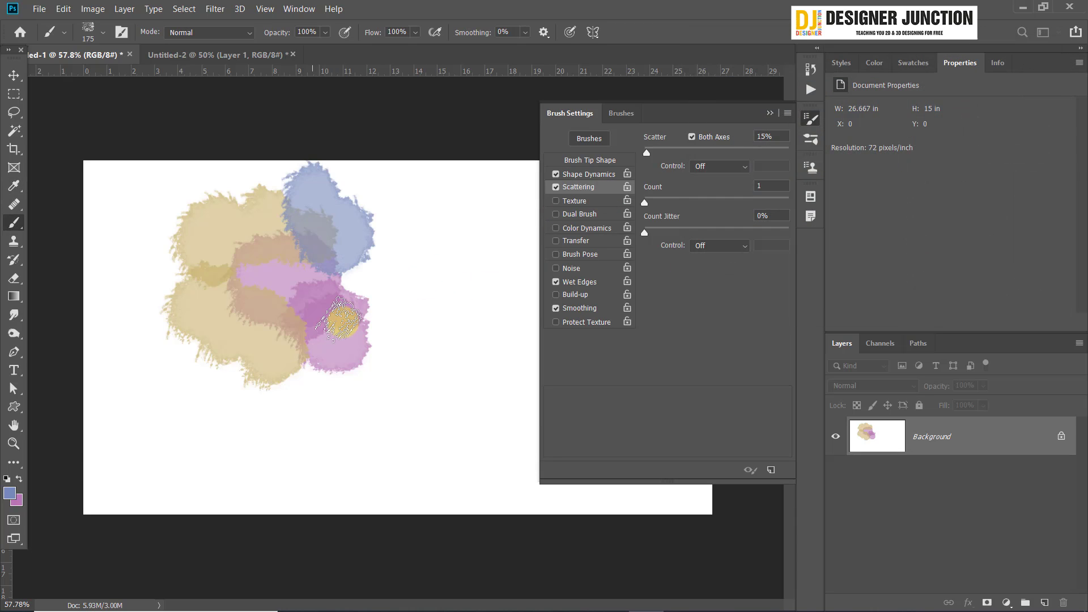
Change the foreground color to light blue #9eb1df and paint overlapping patches around the left and lower sides of the cluster
left_click(10, 492)
left_click_drag(802, 128, 748, 100)
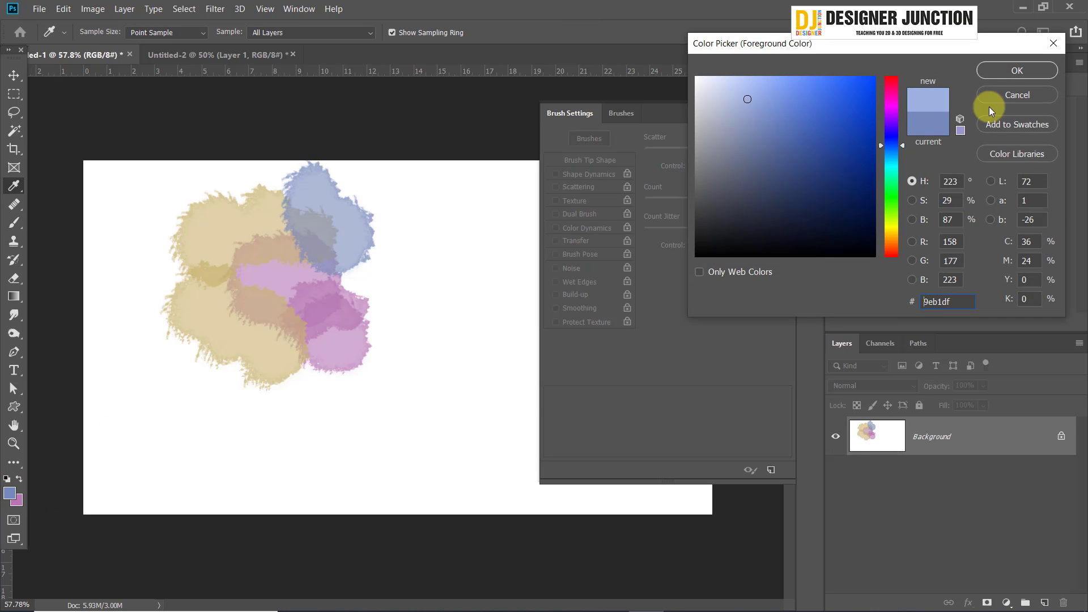
left_click(1000, 73)
mouse_move(286, 355)
left_mouse_down()
mouse_move(282, 375)
mouse_move(185, 318)
mouse_move(187, 306)
mouse_move(223, 359)
mouse_move(213, 385)
left_mouse_up()
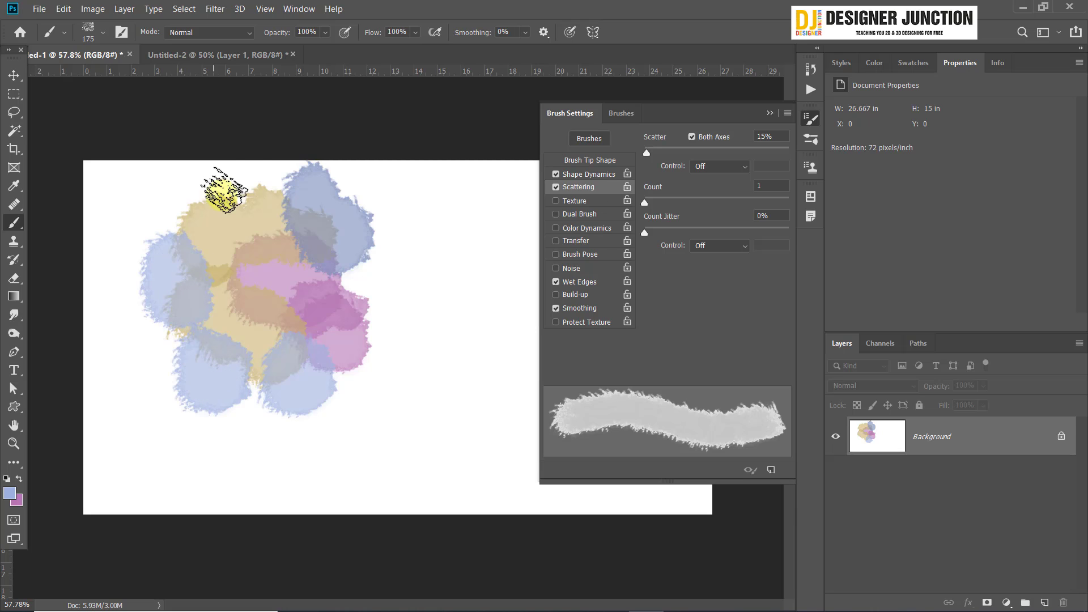
left_click_drag(228, 196, 239, 213)
mouse_move(211, 279)
left_mouse_down()
mouse_move(242, 228)
mouse_move(209, 227)
mouse_move(218, 273)
left_mouse_up()
mouse_move(348, 413)
left_mouse_down()
mouse_move(359, 428)
mouse_move(352, 396)
mouse_move(405, 431)
left_mouse_up()
Test a stroke with Angle Jitter at 0%, undo it, and set Angle Jitter to 20%
scroll(417, 306, "up", 3)
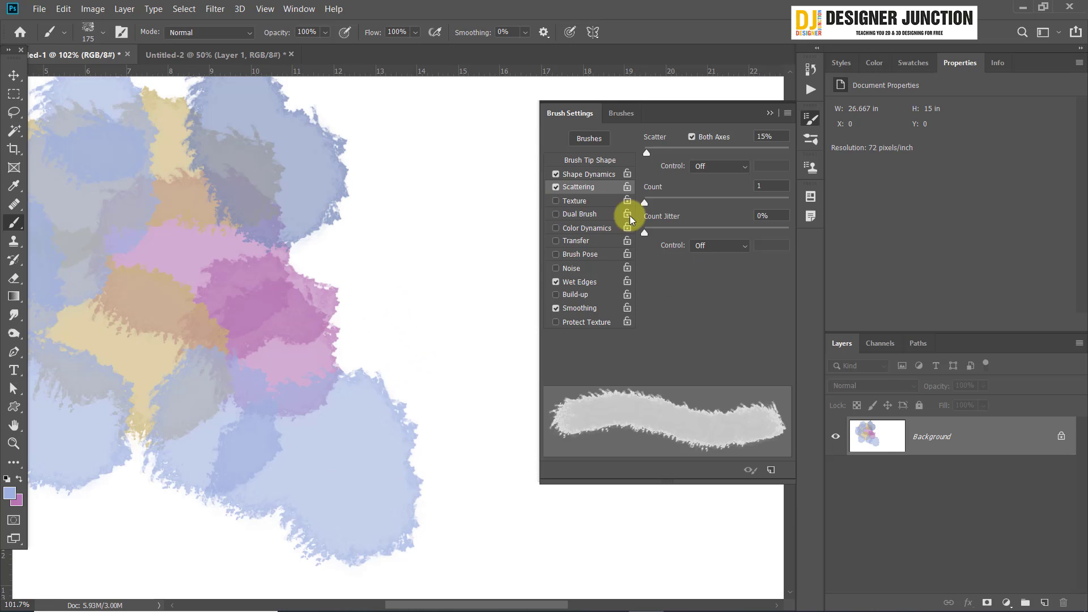
left_click(574, 174)
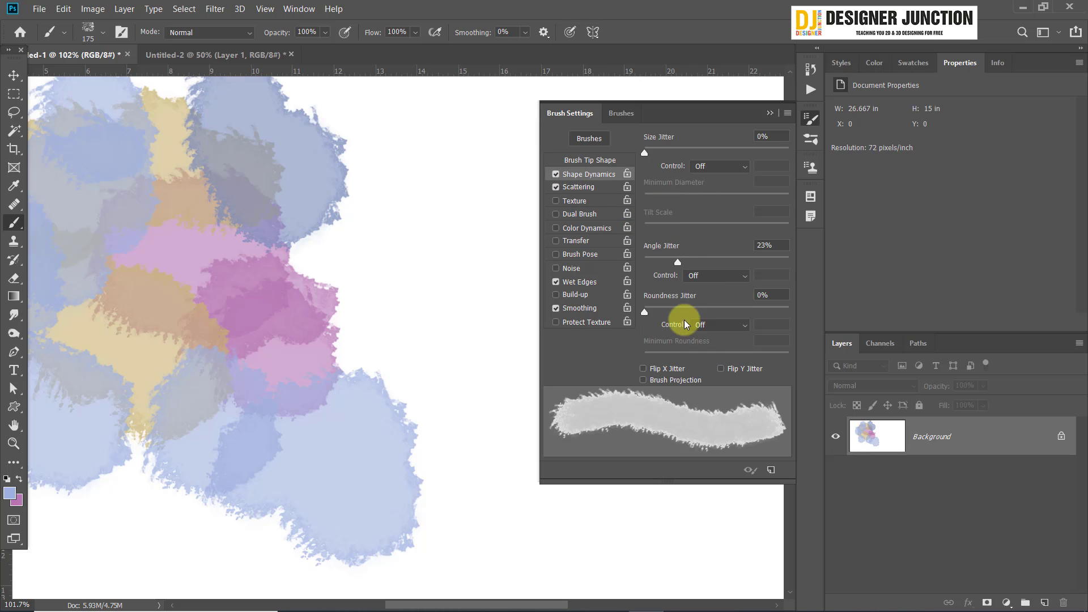
left_click_drag(679, 259, 644, 259)
mouse_move(396, 229)
left_mouse_down()
mouse_move(437, 243)
mouse_move(469, 291)
mouse_move(456, 258)
left_mouse_up()
key("ctrl+z")
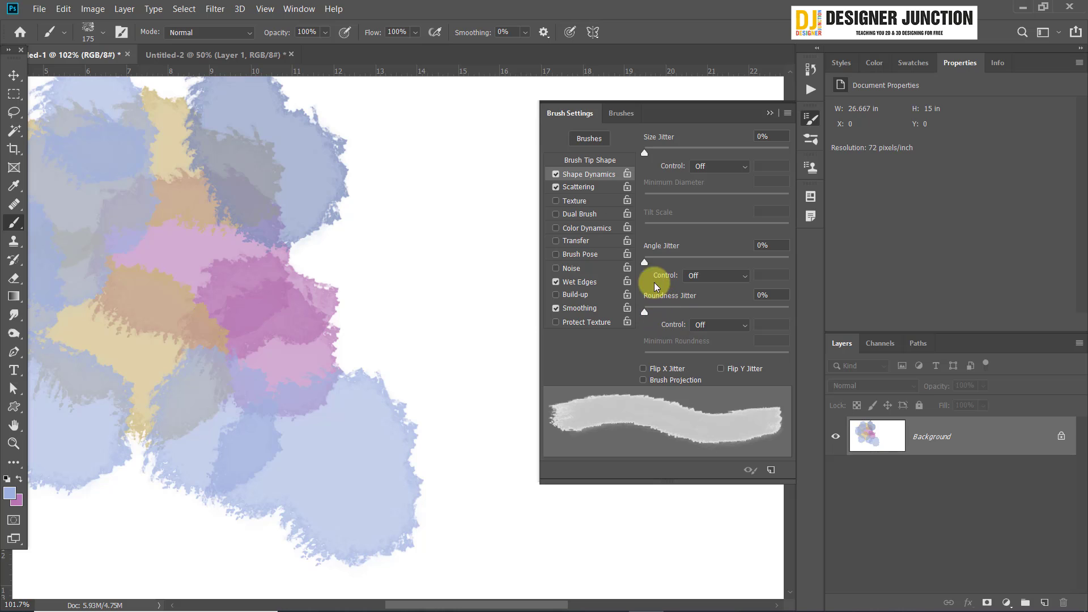
left_click_drag(651, 262, 674, 262)
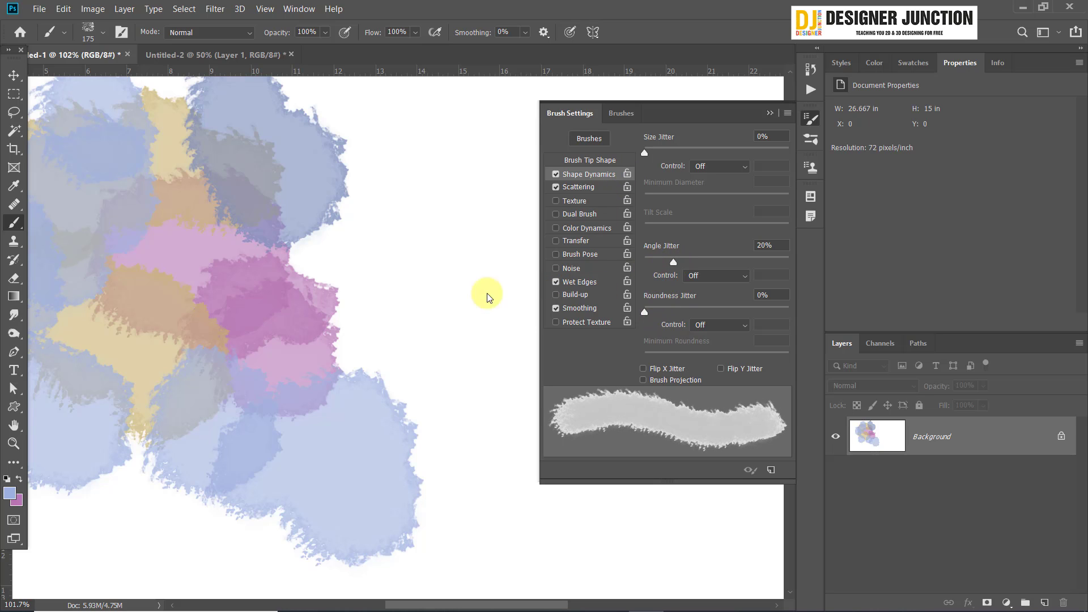
Paint a group of overlapping light blue patches beside the colored cluster, collapse the brush settings, and fit the canvas in view
mouse_move(346, 260)
left_mouse_down()
mouse_move(433, 291)
mouse_move(432, 262)
mouse_move(468, 318)
mouse_move(474, 387)
mouse_move(461, 380)
mouse_move(449, 315)
mouse_move(527, 308)
mouse_move(502, 308)
mouse_move(527, 261)
mouse_move(485, 218)
mouse_move(575, 328)
mouse_move(554, 255)
mouse_move(539, 250)
mouse_move(566, 296)
mouse_move(607, 317)
left_mouse_up()
left_click(771, 113)
key("ctrl+0")
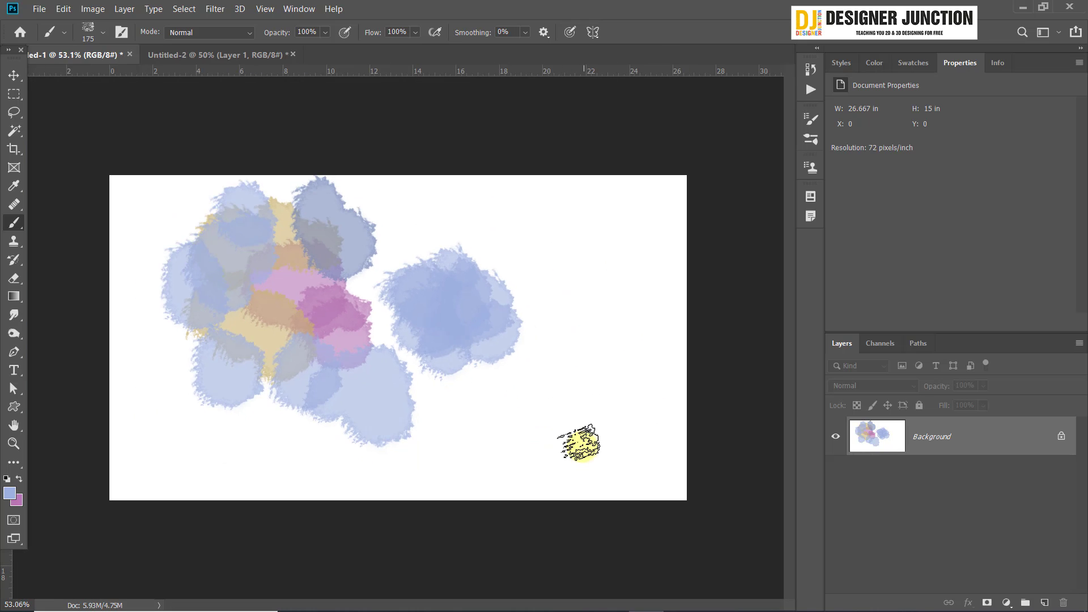
Select the Sampled Brush-Star preset and paint blue and purple snowflakes around the colored patches
left_click(809, 119)
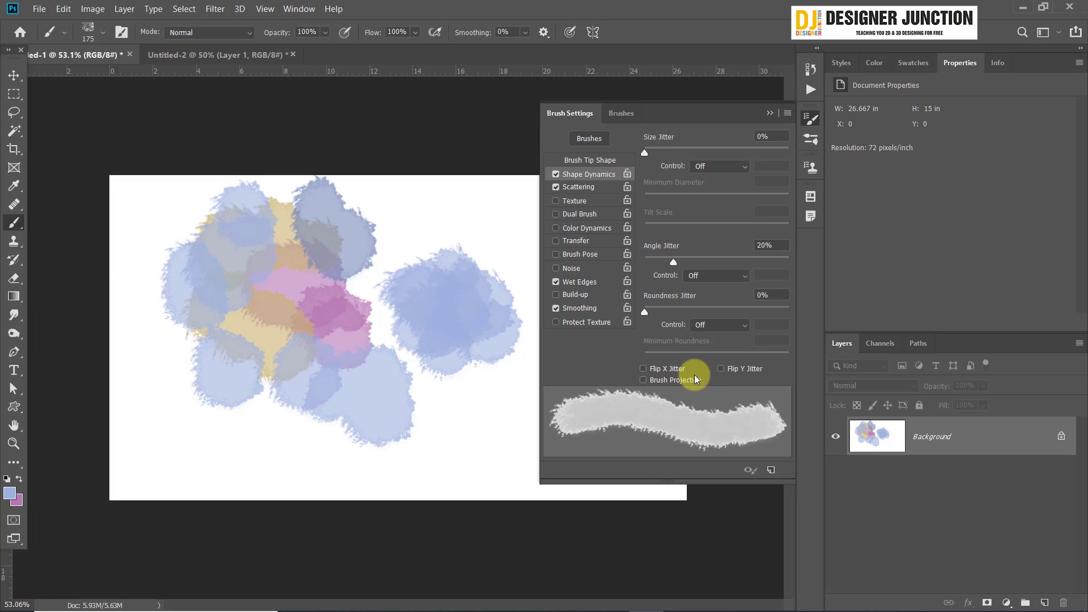
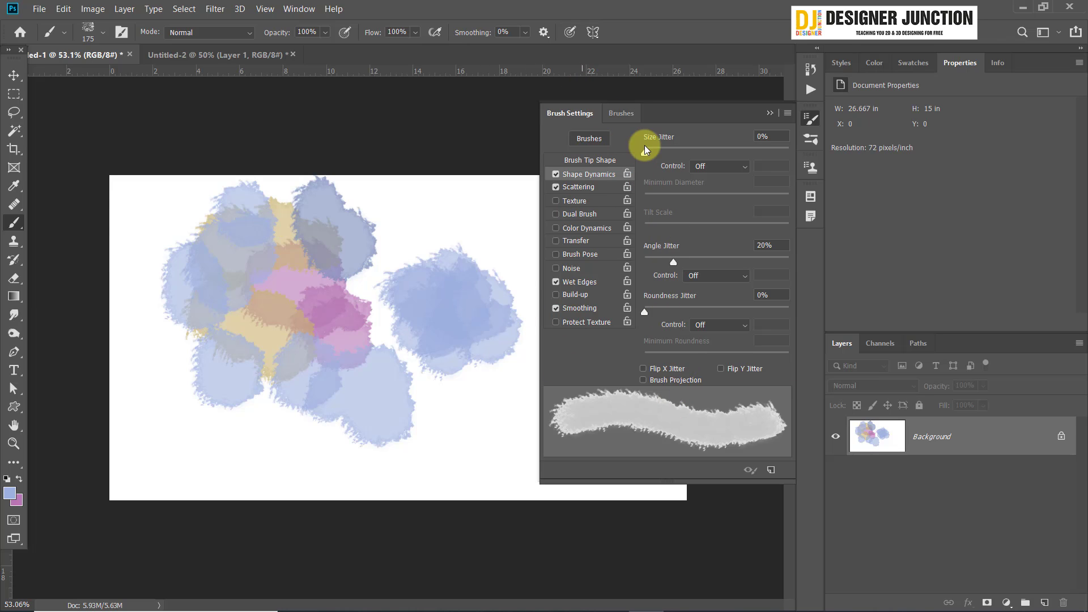
left_click(621, 115)
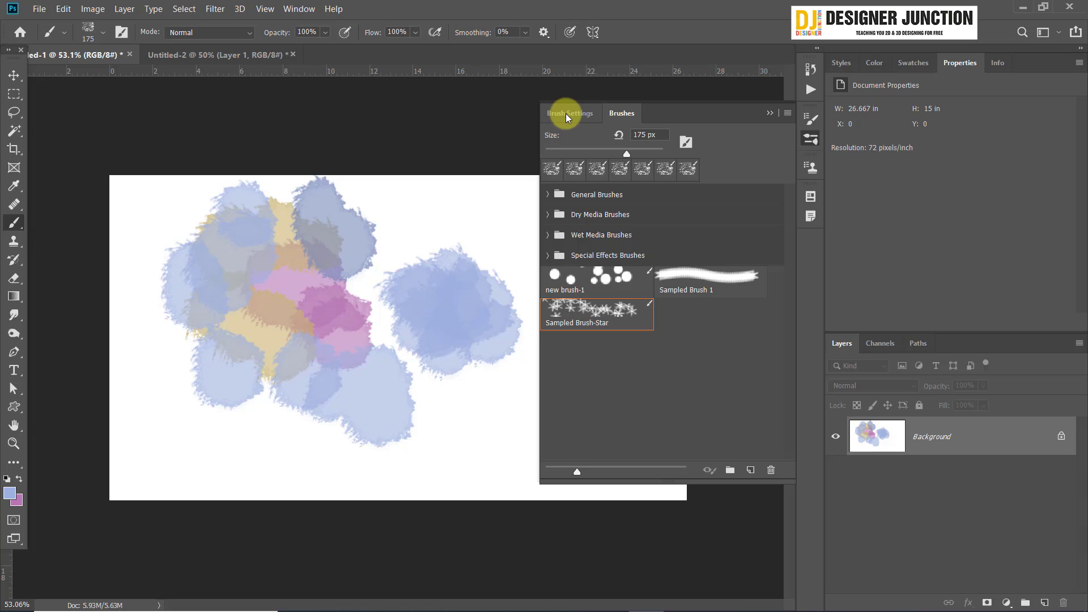
left_click(567, 115)
left_click(618, 113)
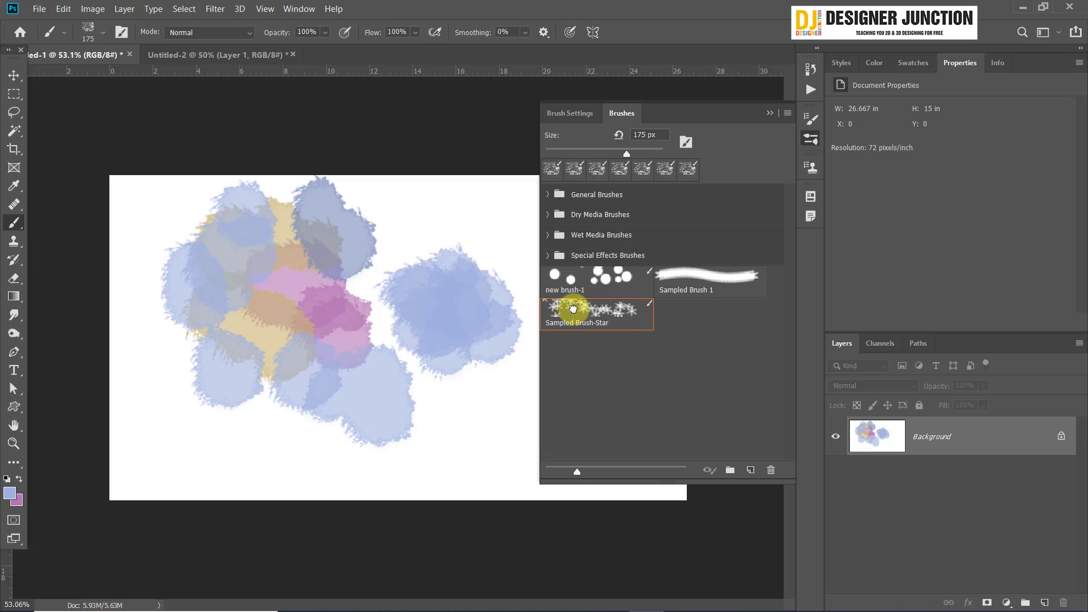
mouse_move(447, 431)
left_mouse_down()
mouse_move(516, 311)
mouse_move(437, 219)
mouse_move(422, 220)
left_mouse_up()
mouse_move(229, 452)
left_mouse_down()
mouse_move(130, 395)
mouse_move(144, 293)
left_mouse_up()
scroll(363, 468, "up", 6)
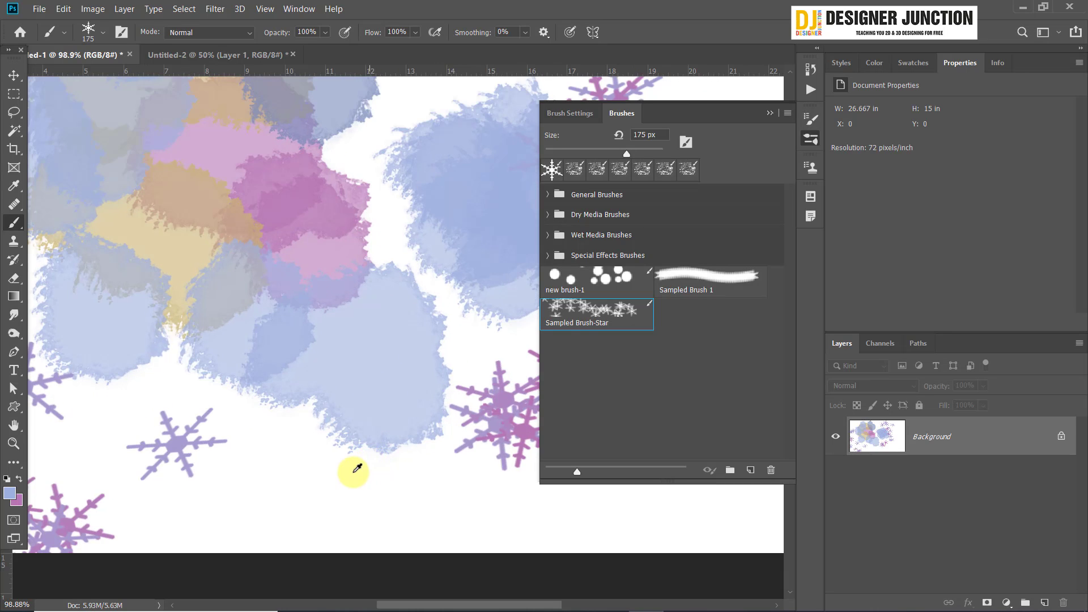
left_click_drag(254, 470, 260, 345)
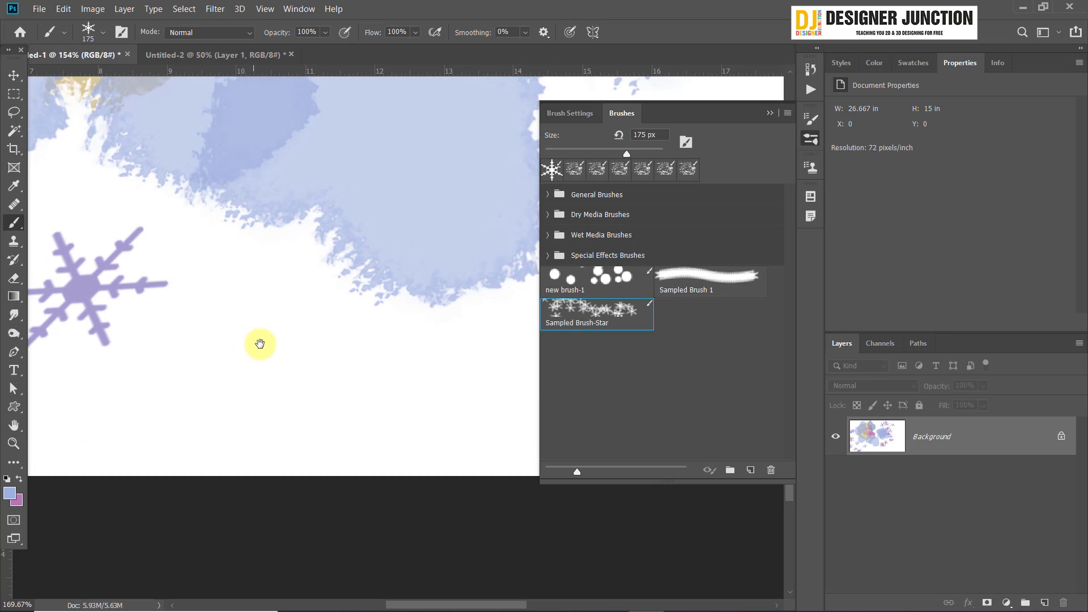
Enable Wet Edges for the snowflake brush and paint translucent pink, purple and blue snowflakes below the blue patches
left_click(565, 120)
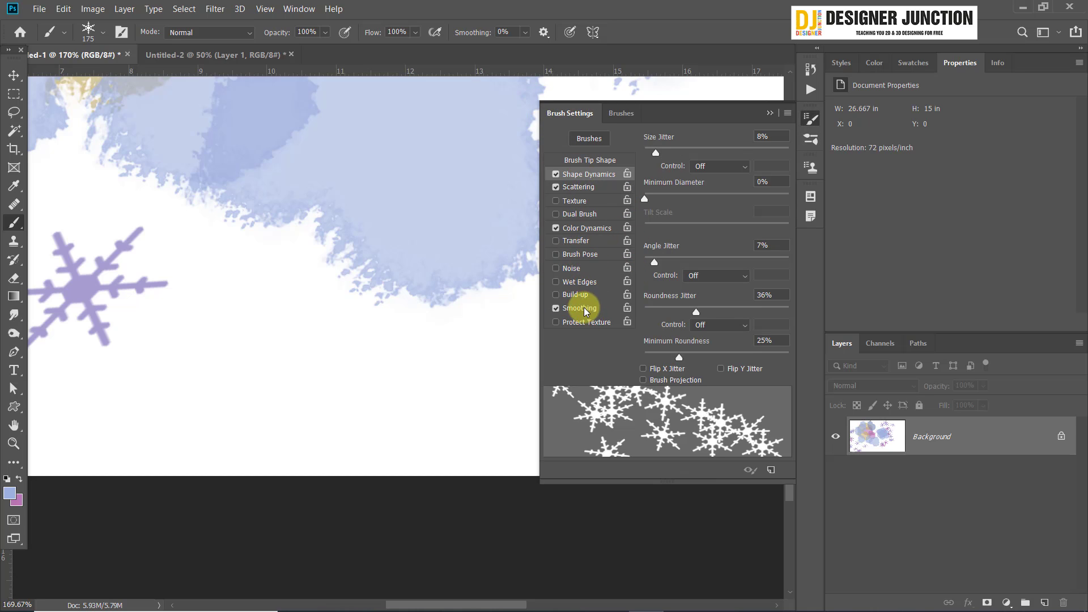
left_click(556, 282)
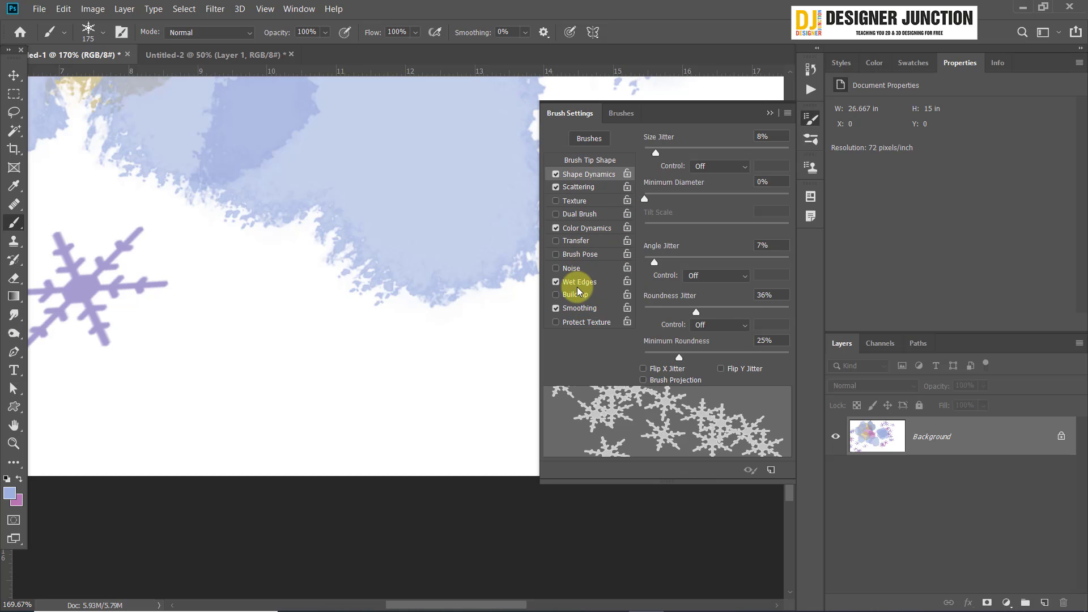
left_click(556, 229)
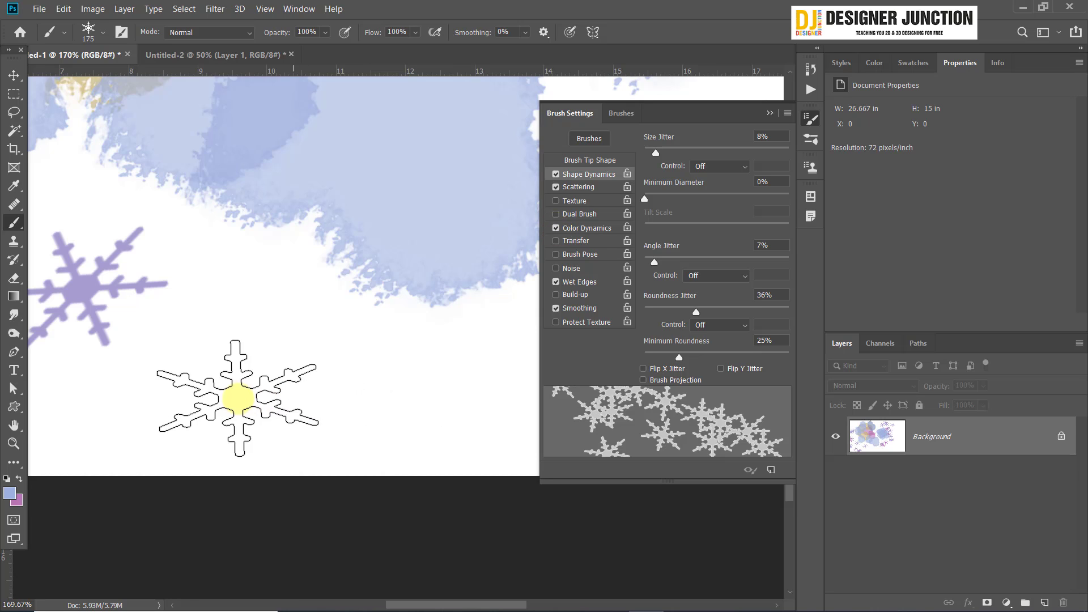
mouse_move(236, 389)
left_mouse_down()
mouse_move(286, 392)
mouse_move(268, 339)
mouse_move(269, 398)
mouse_move(269, 367)
mouse_move(370, 343)
left_mouse_up()
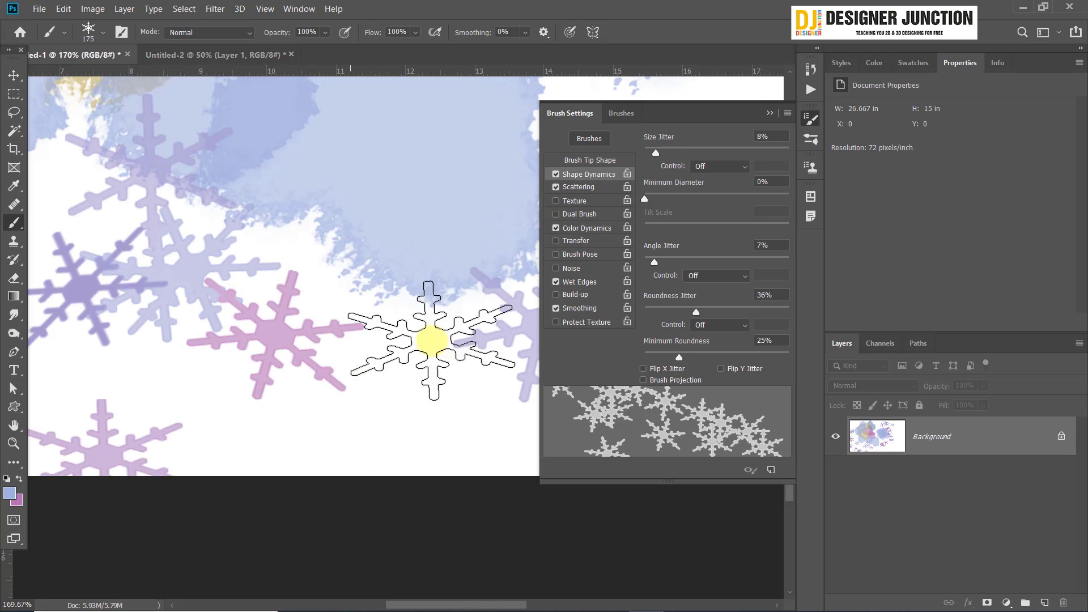
left_click_drag(348, 413, 441, 403)
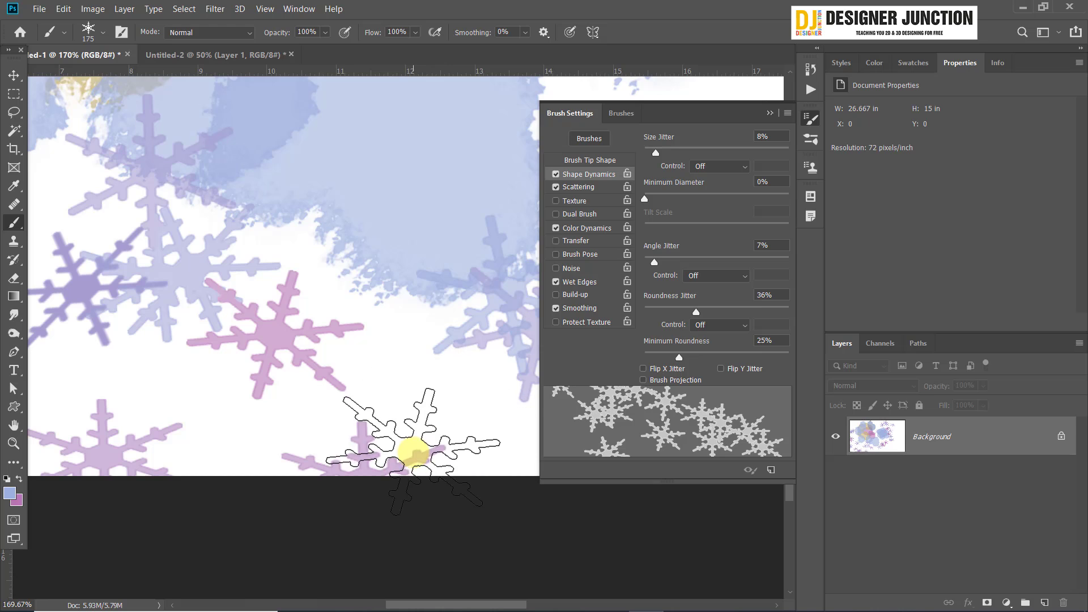
Examine up close how the Wet Edges snowflakes overlap and compare them with the earlier solid ones
scroll(466, 345, "up", 10)
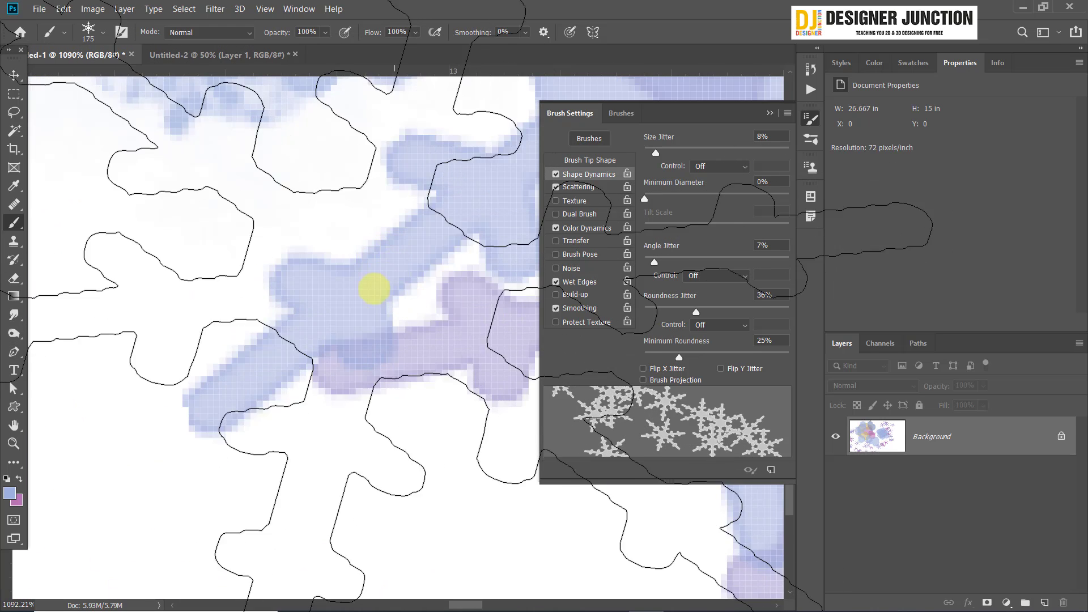
scroll(371, 283, "down", 10)
scroll(287, 378, "down", 5)
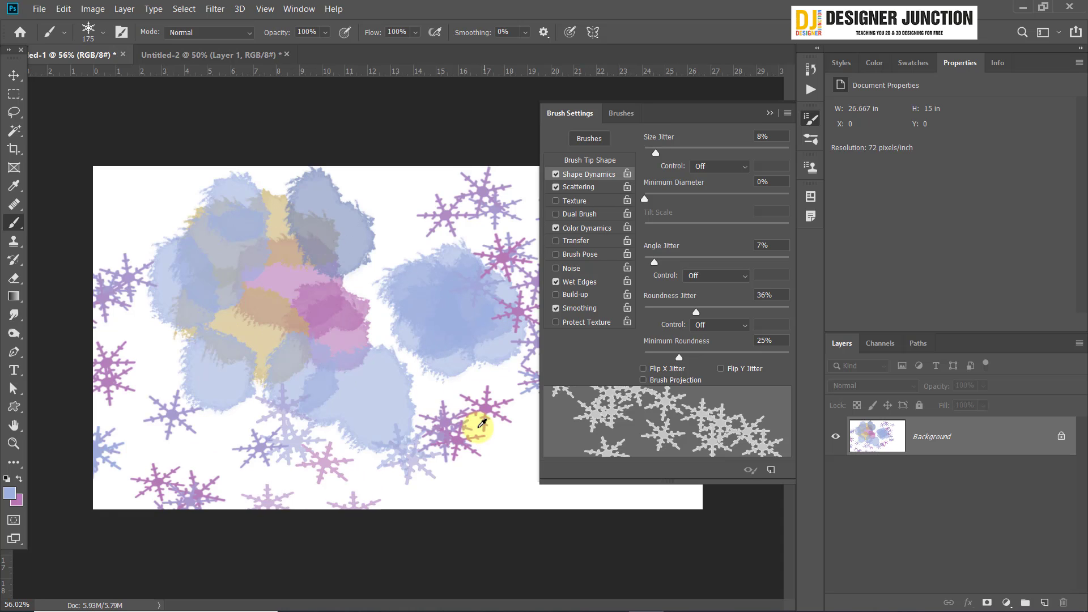
scroll(482, 424, "up", 4)
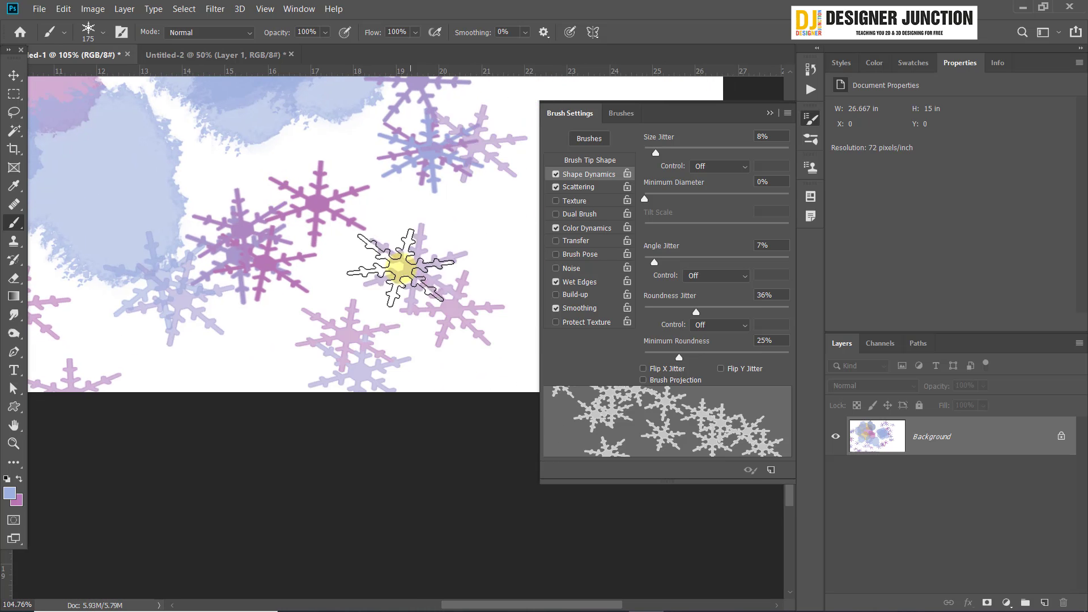
scroll(400, 269, "up", 5)
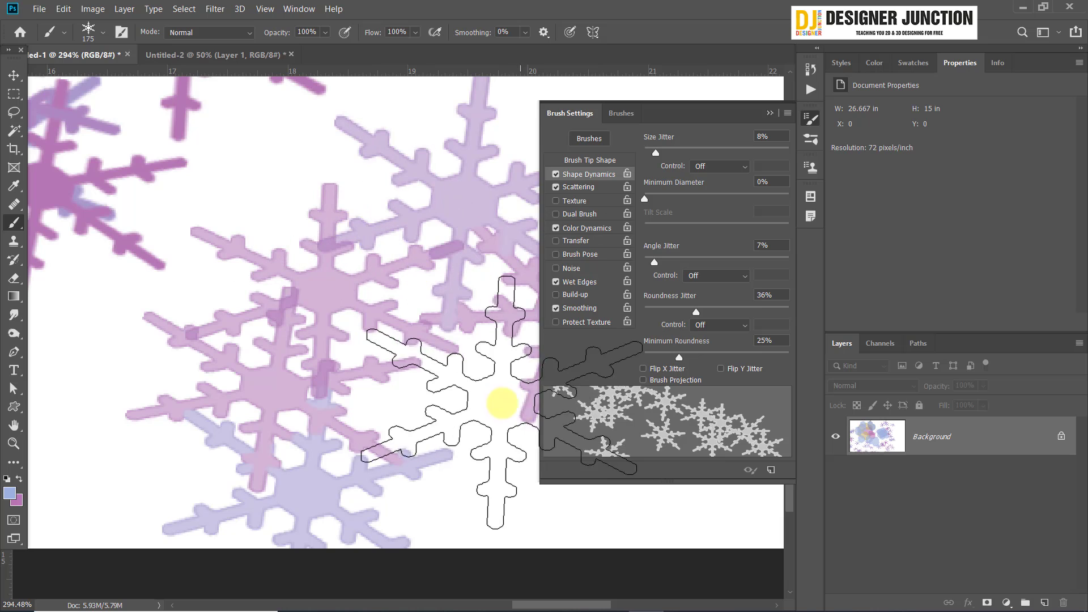
scroll(381, 401, "down", 7)
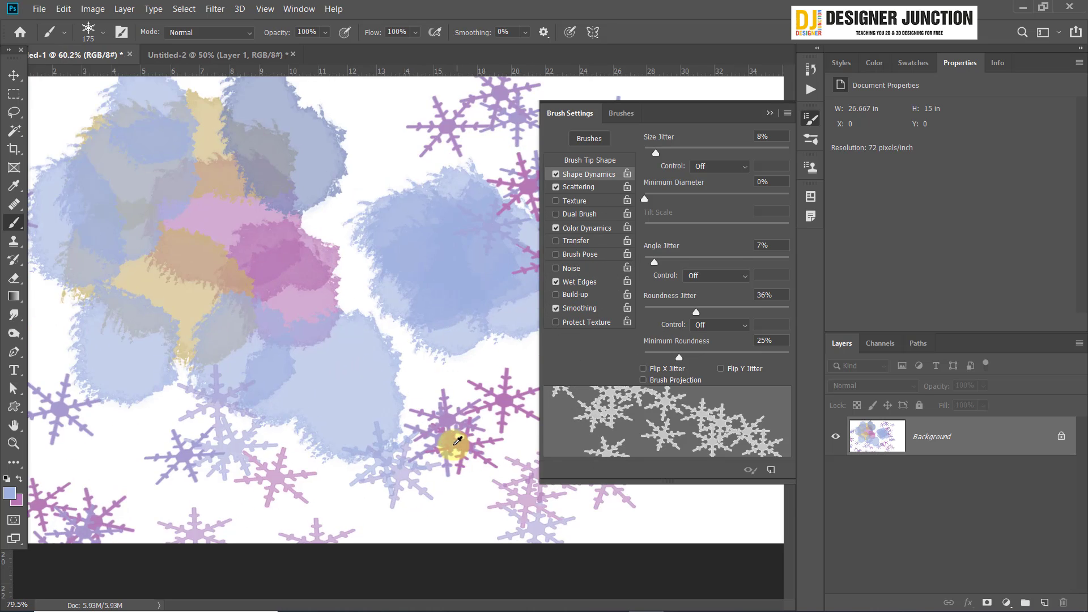
scroll(458, 441, "up", 8)
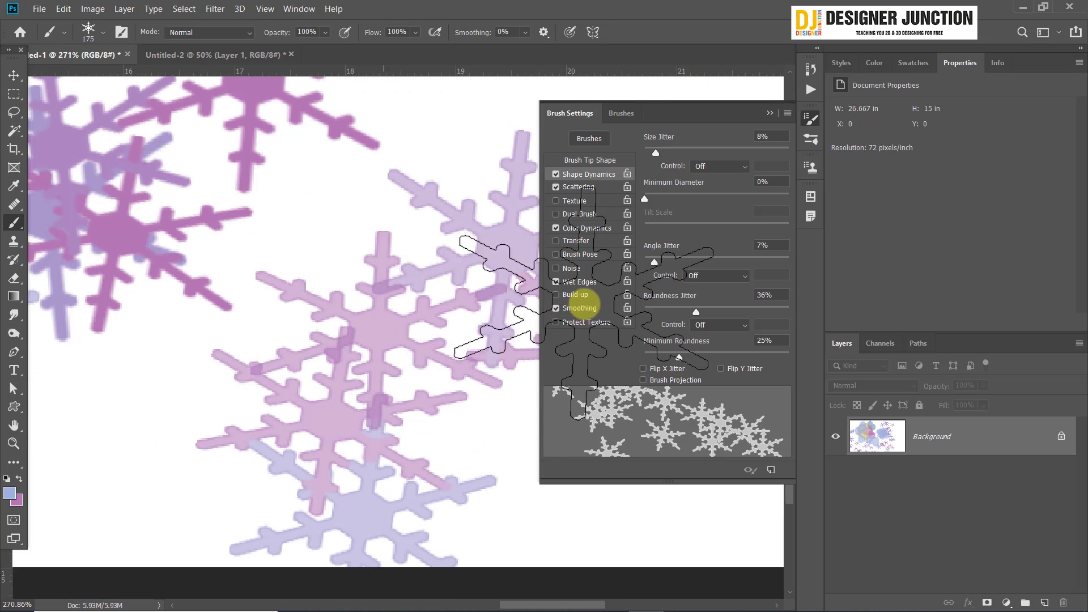
scroll(453, 283, "up", 3)
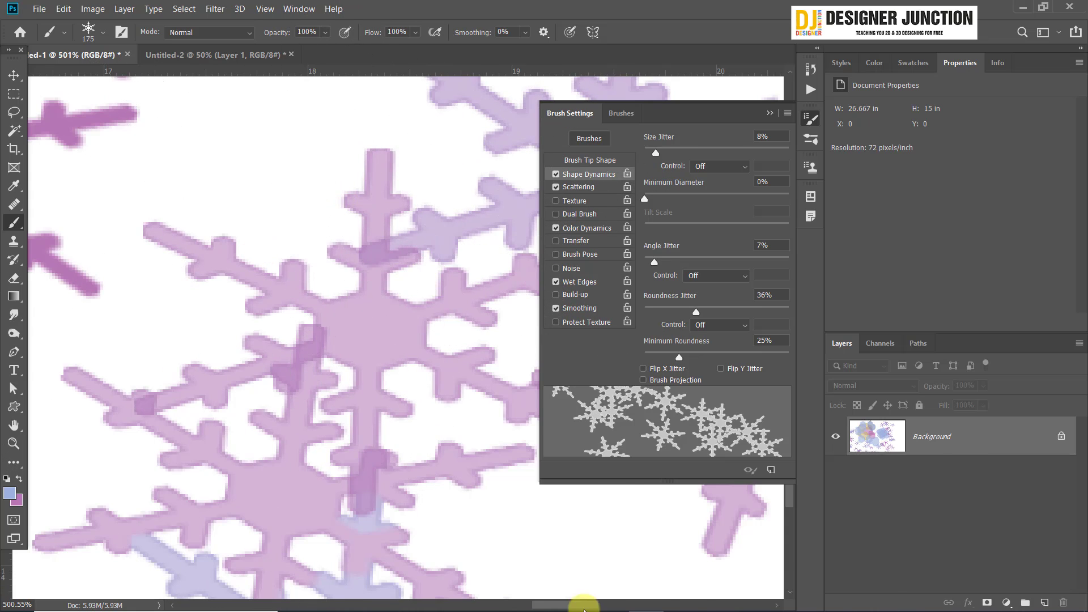
scroll(425, 437, "down", 8)
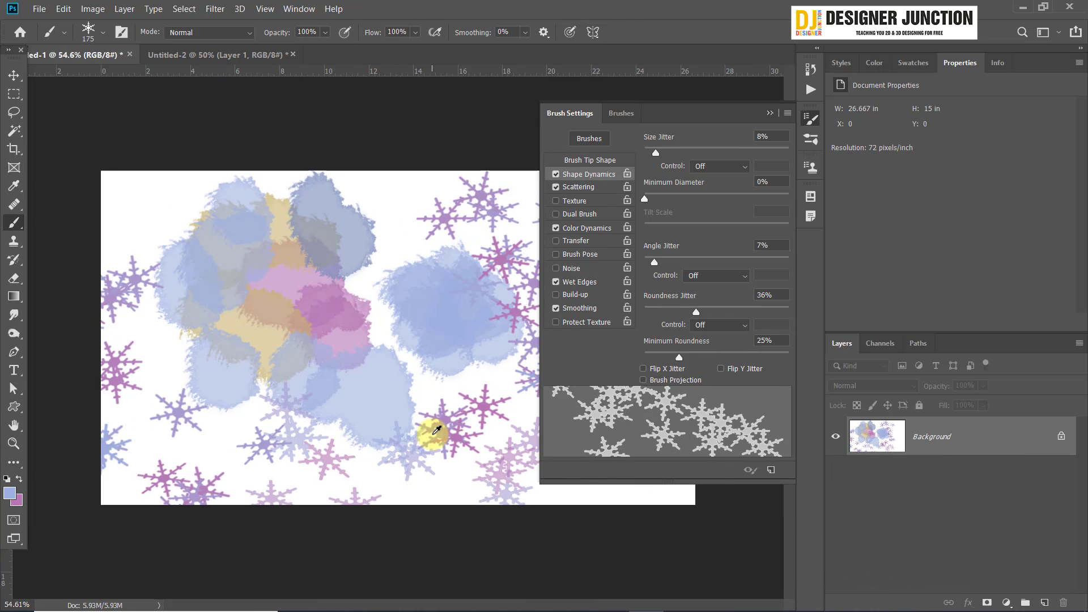
scroll(436, 431, "down", 1)
Examine the blue patches and surrounding snowflakes with the brush presets shown, and collapse the brush panel
left_click(620, 113)
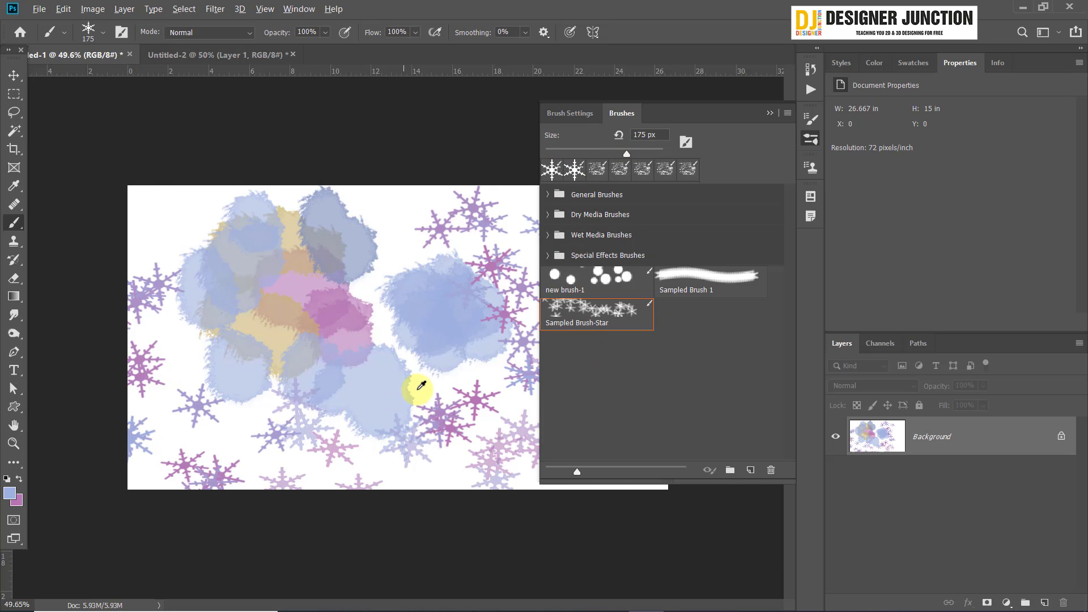
scroll(417, 390, "up", 5)
left_click_drag(465, 290, 389, 478)
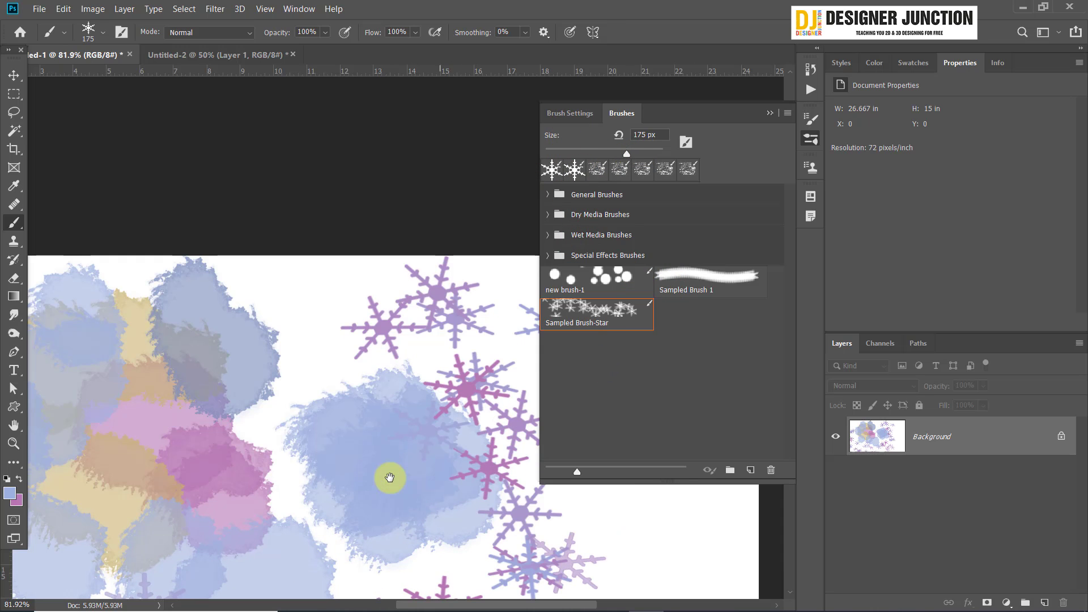
scroll(227, 402, "down", 7)
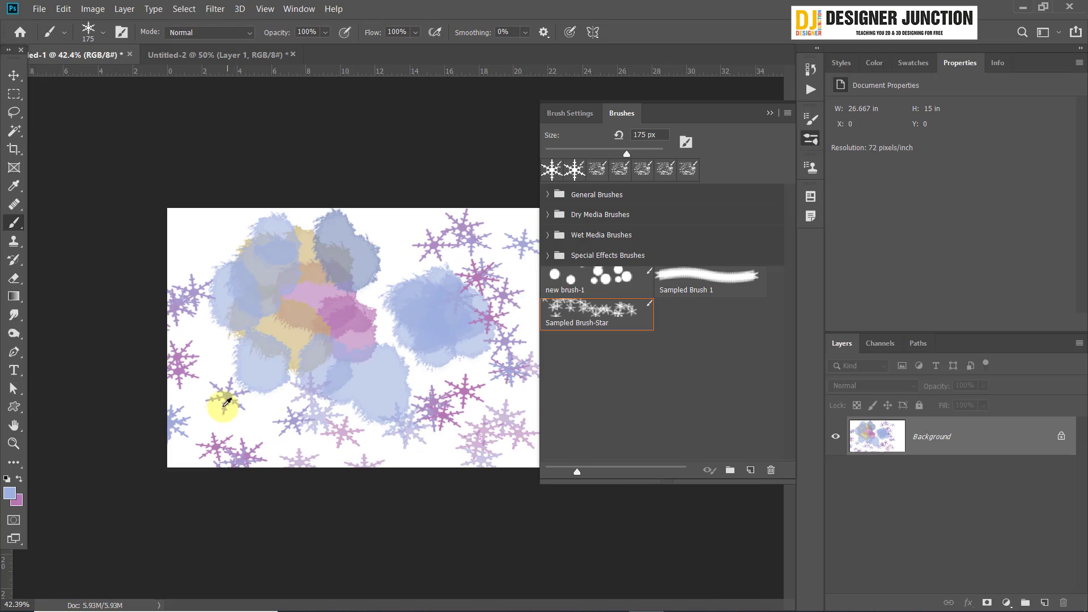
left_click(811, 148)
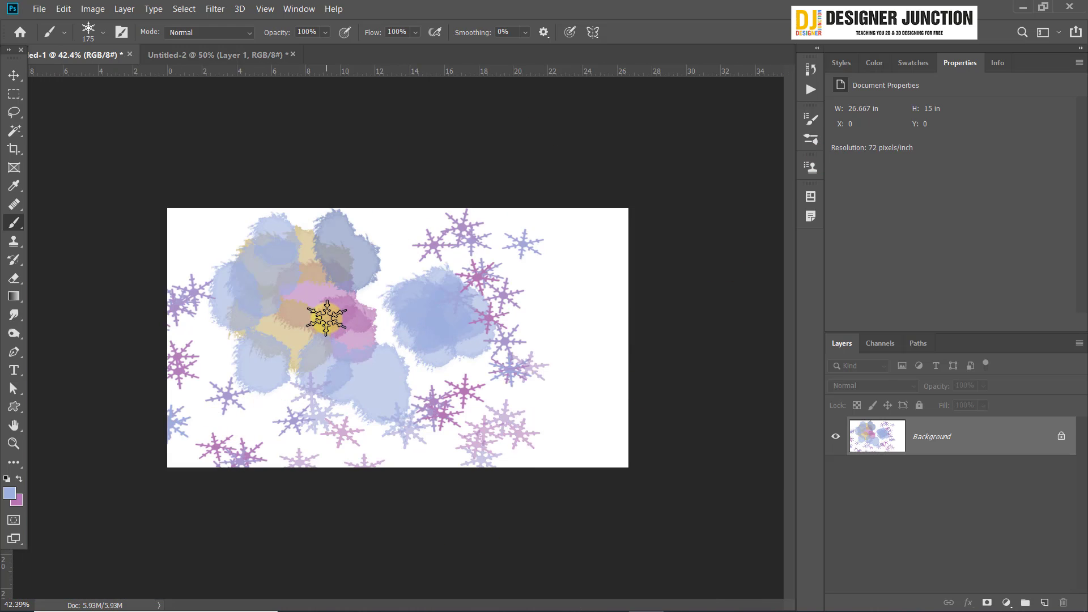
left_click(39, 10)
left_click(73, 23)
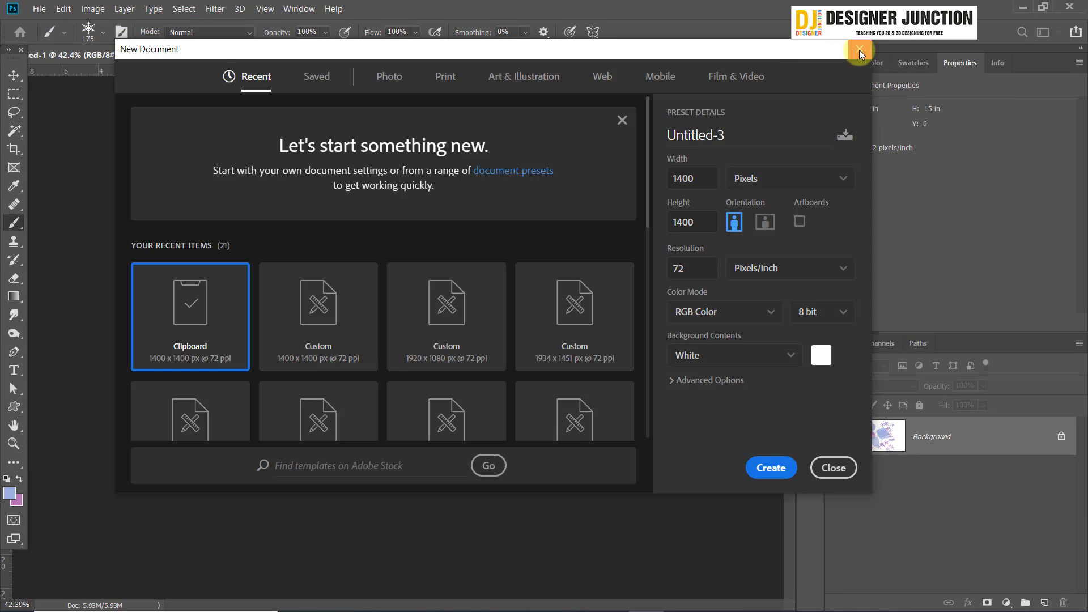
left_click(859, 50)
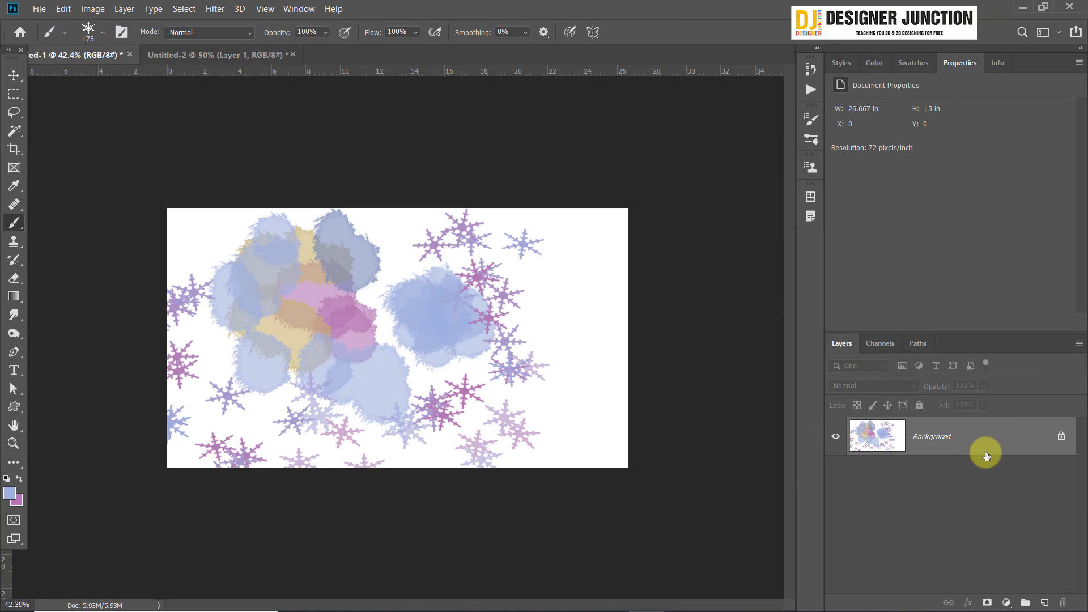
Duplicate the Background layer, hide the original, and fill the copy with white
key("ctrl+j")
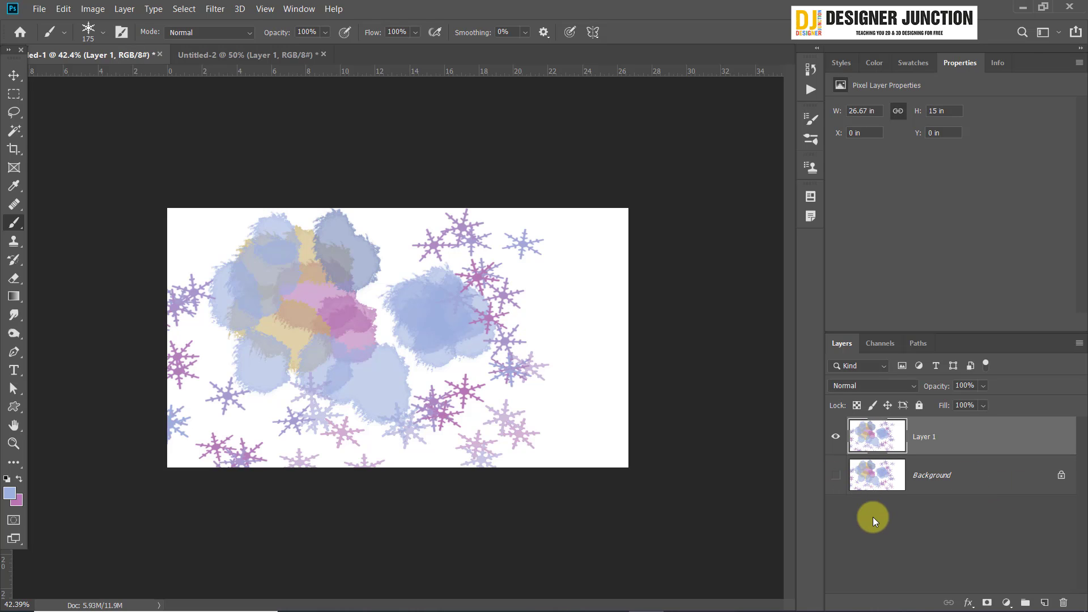
key("ctrl+BackSpace")
key("alt+BackSpace")
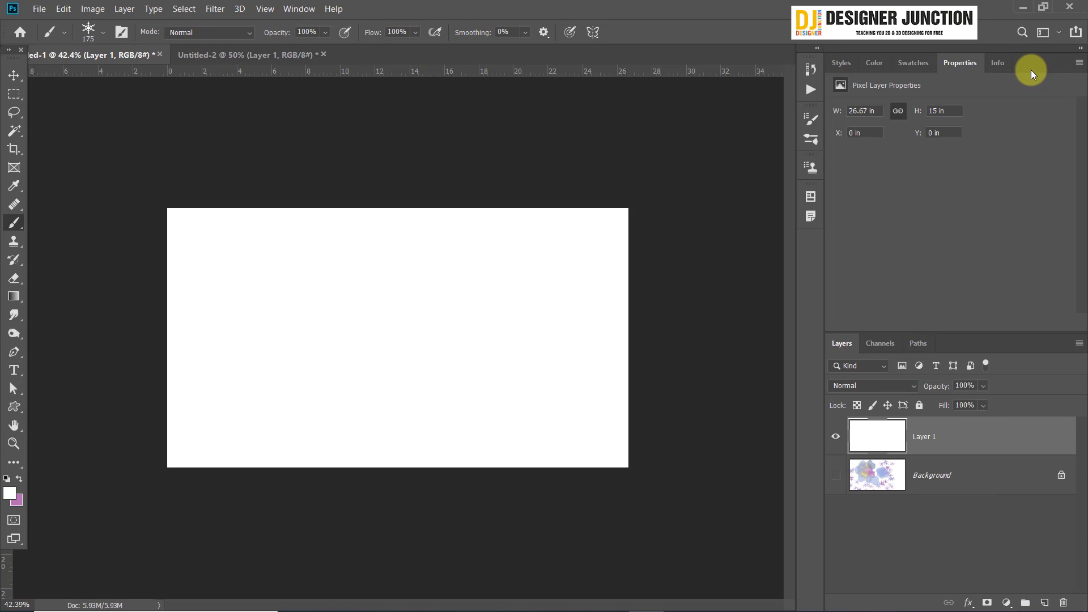
Copy the whole grunge texture layer from Untitled-2 into Untitled-1 and delete the copy
left_click(8, 77)
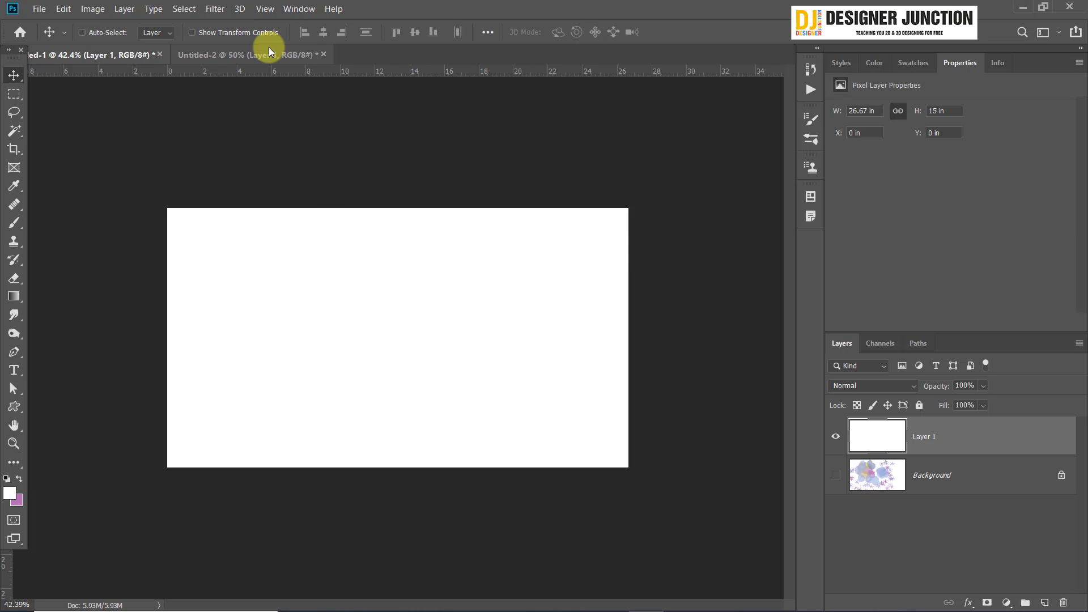
left_click(268, 52)
left_click_drag(413, 223, 148, 140)
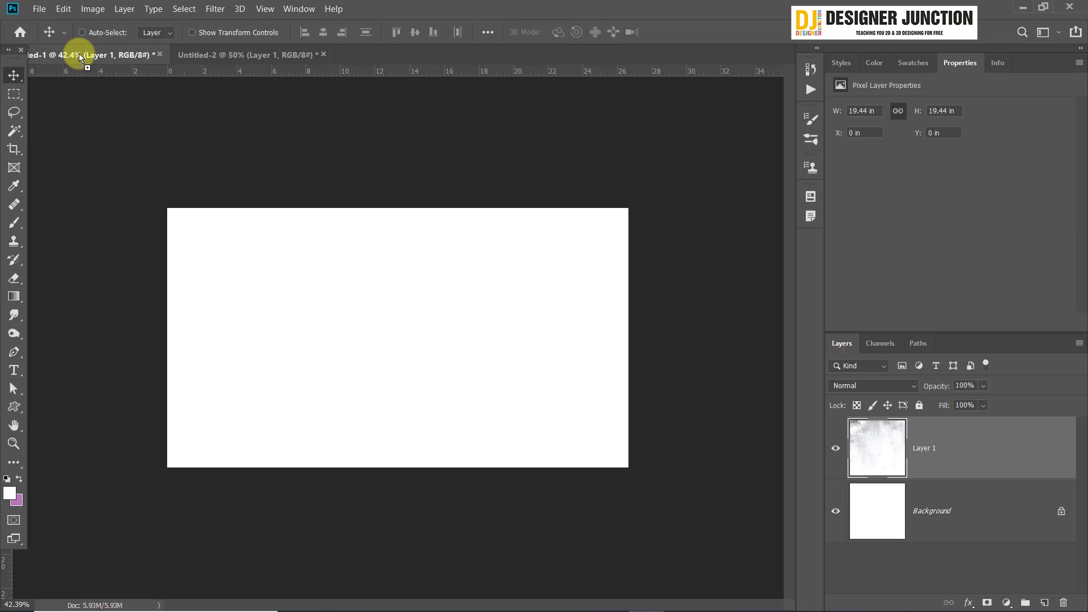
left_click_drag(80, 55, 393, 347)
scroll(399, 340, "down", 2)
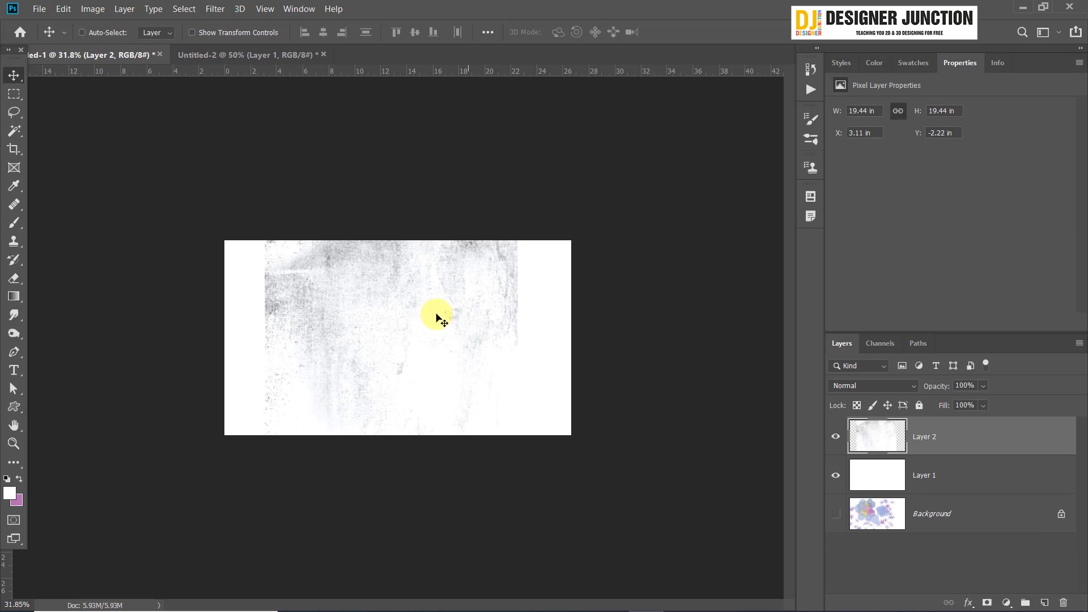
key("Delete")
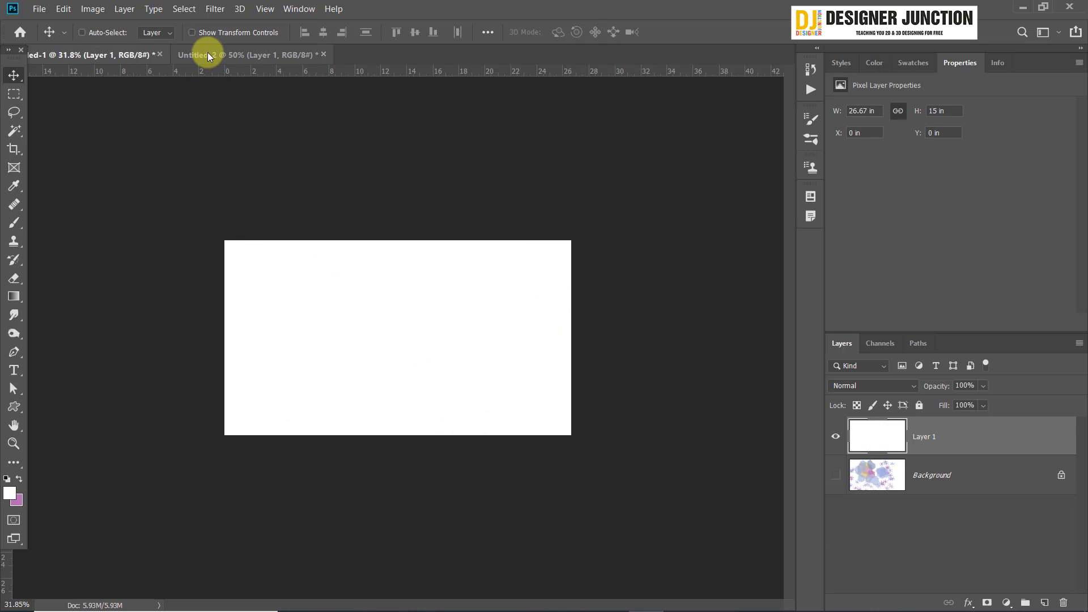
Lasso a rounded area about 9.2 by 10 in of the grunge texture in Untitled-2 and copy it into Untitled-1
left_click(207, 55)
left_click(13, 111)
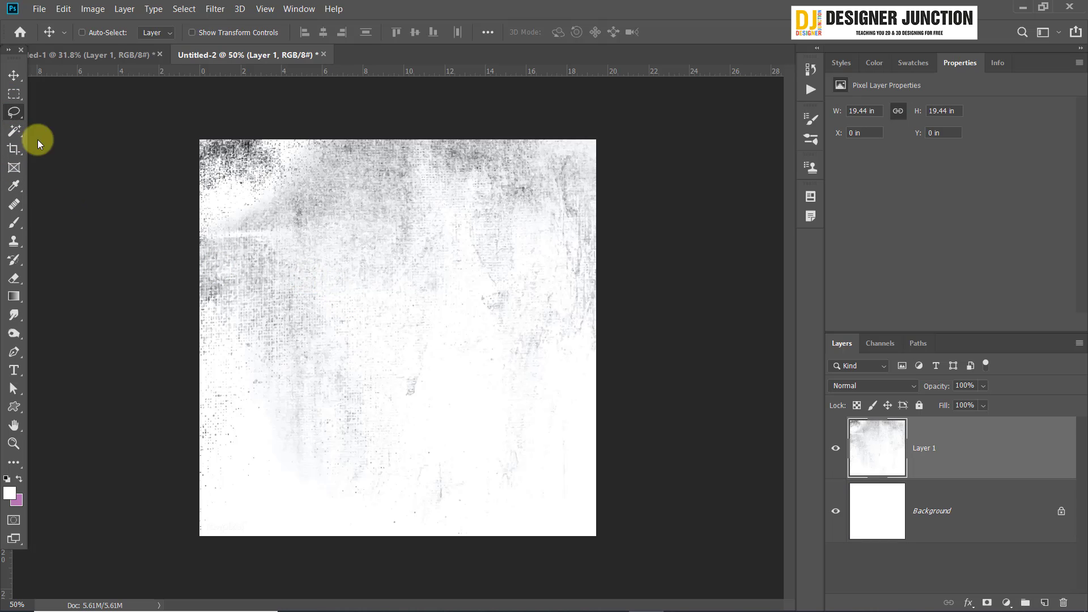
mouse_move(376, 407)
left_mouse_down()
mouse_move(452, 392)
mouse_move(465, 335)
mouse_move(461, 244)
left_mouse_up()
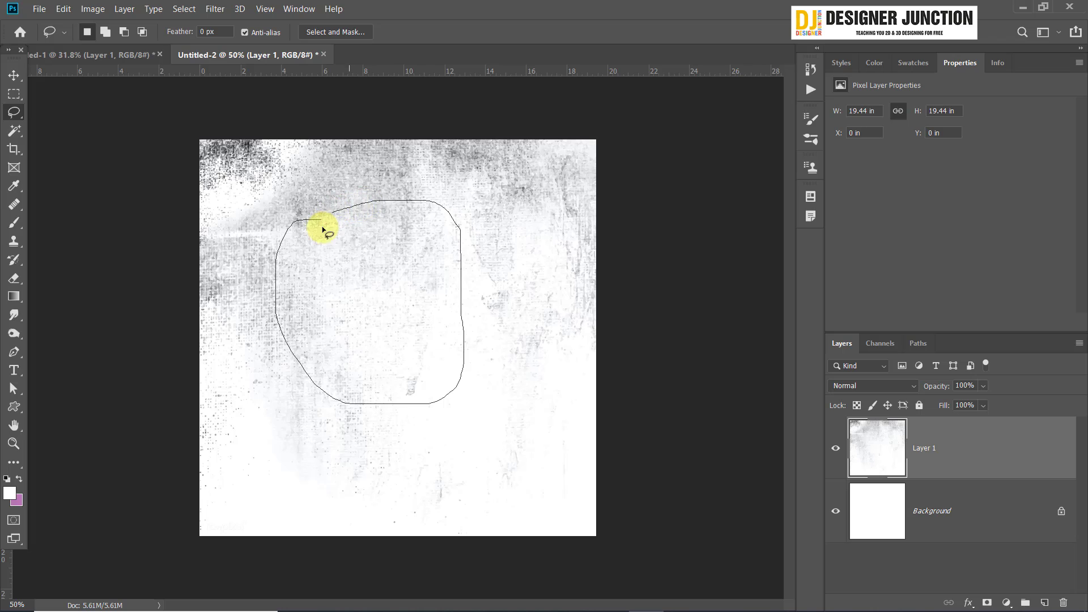
left_click_drag(323, 230, 321, 221)
left_click(14, 75)
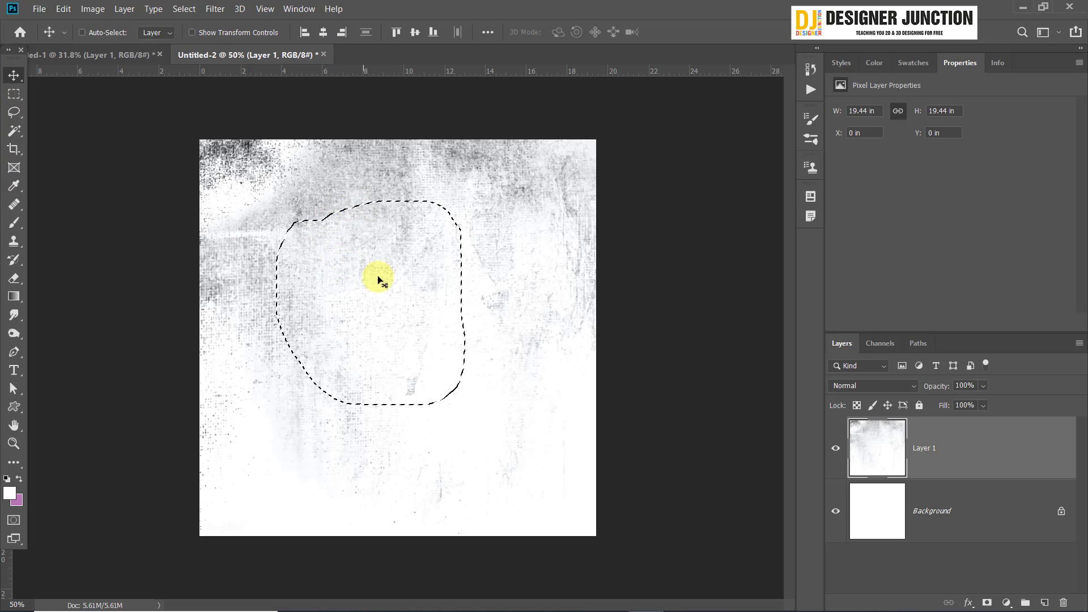
mouse_move(379, 280)
left_mouse_down()
mouse_move(110, 92)
mouse_move(82, 51)
mouse_move(404, 356)
mouse_move(392, 326)
left_mouse_up()
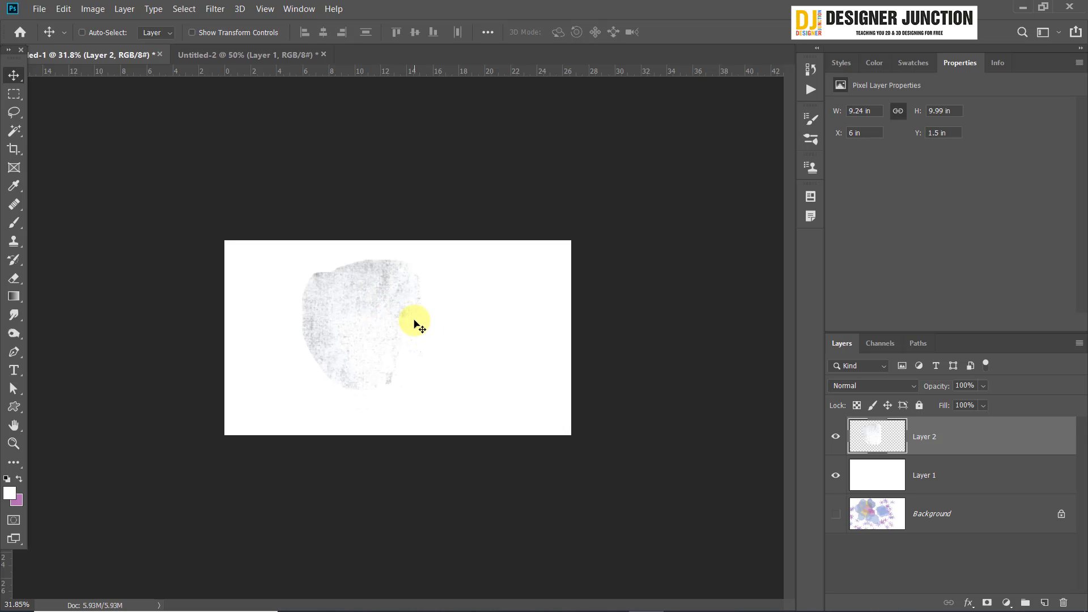
Soften the texture patch's left and lower-left edges with a Soft Round eraser at 0% hardness, 100% flow and 90 px
scroll(415, 322, "up", 5)
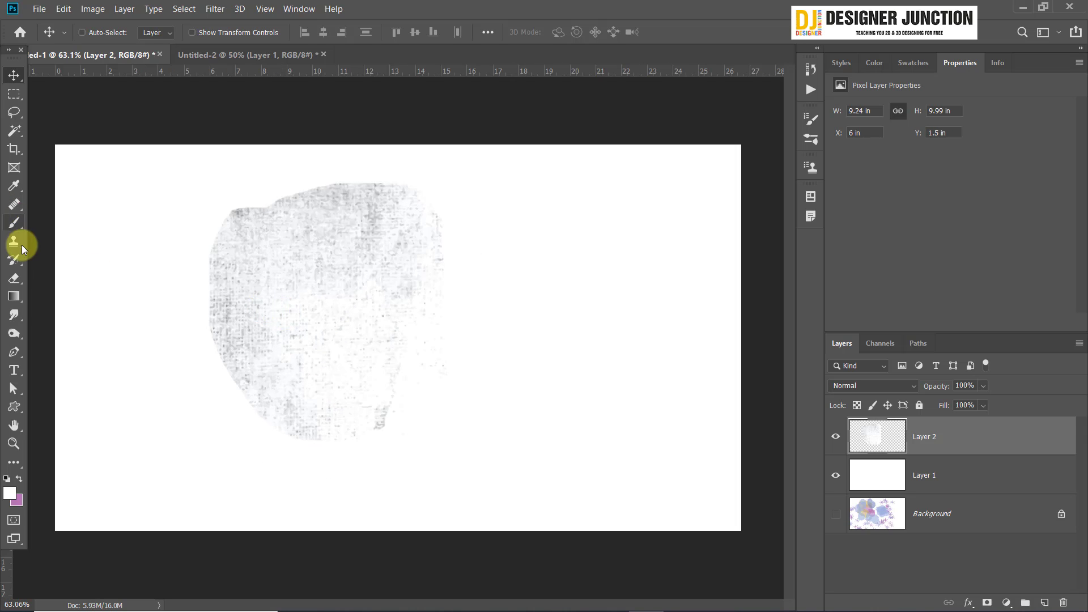
left_click(18, 280)
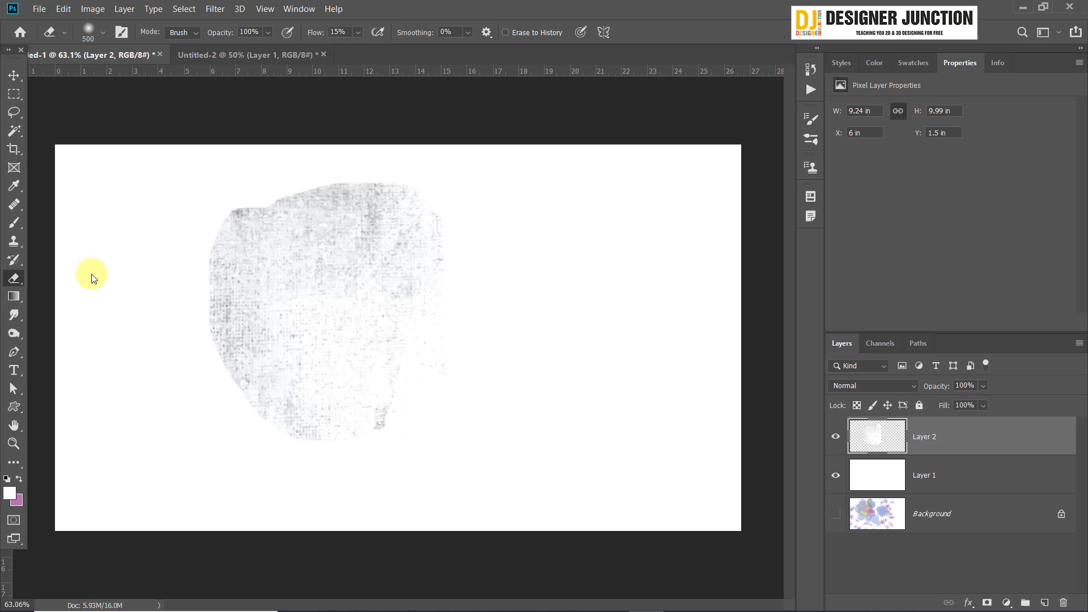
left_click(103, 32)
left_click_drag(82, 109, 43, 103)
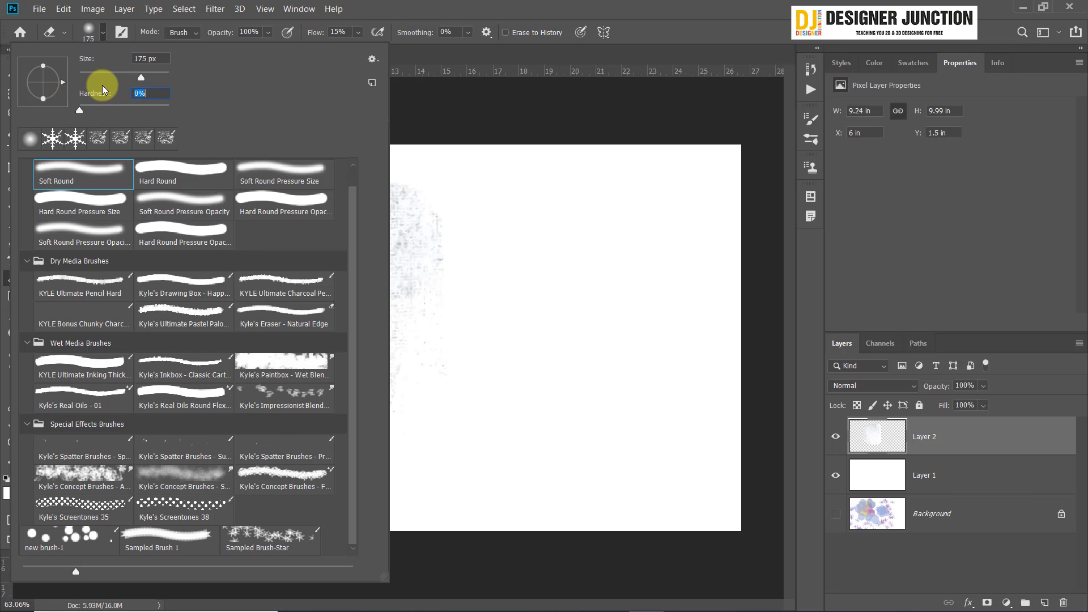
left_click_drag(142, 78, 349, 63)
key("bracketright")
key("bracketright")
key("bracketright")
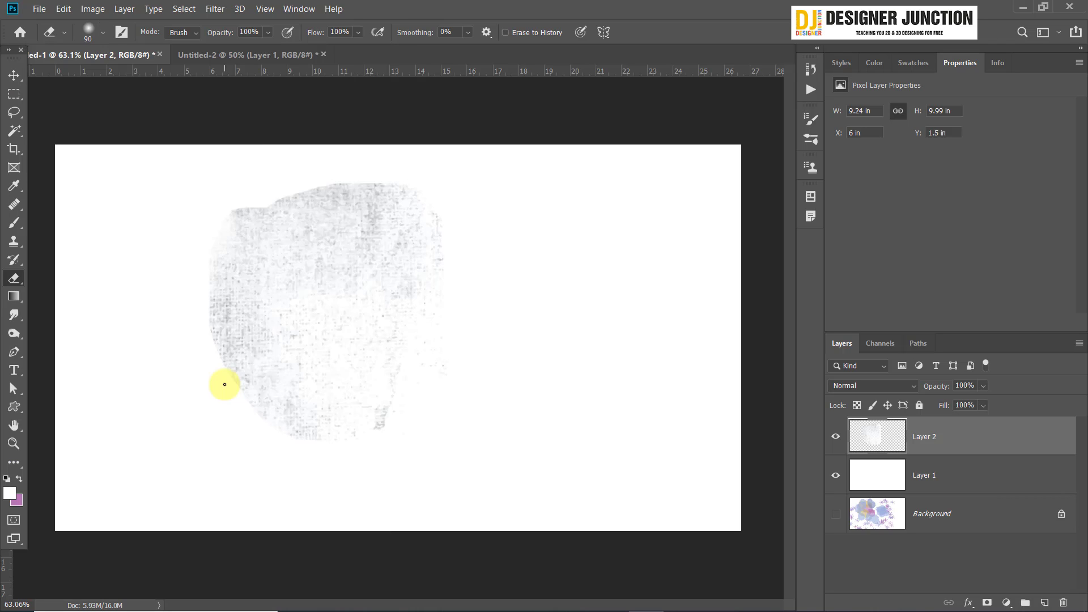
mouse_move(224, 384)
left_mouse_down()
mouse_move(252, 416)
mouse_move(220, 381)
mouse_move(260, 420)
mouse_move(293, 432)
left_mouse_up()
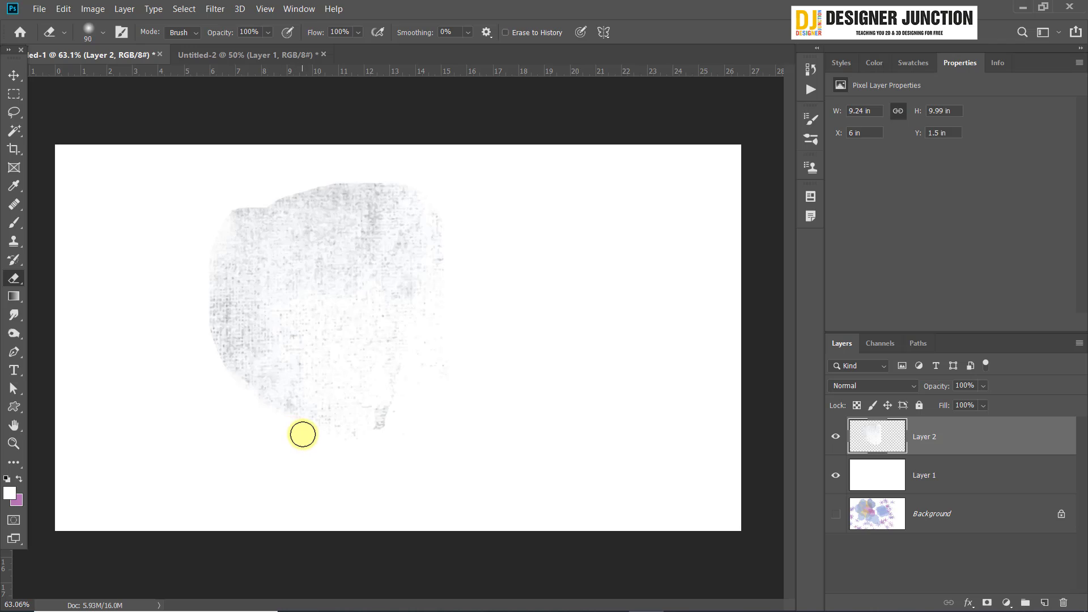
Soften the upper, right and remaining outer edges of the texture patch with the soft eraser enlarged to 300 px
key("bracketright")
key("bracketright")
key("bracketright")
key("bracketright")
key("bracketright")
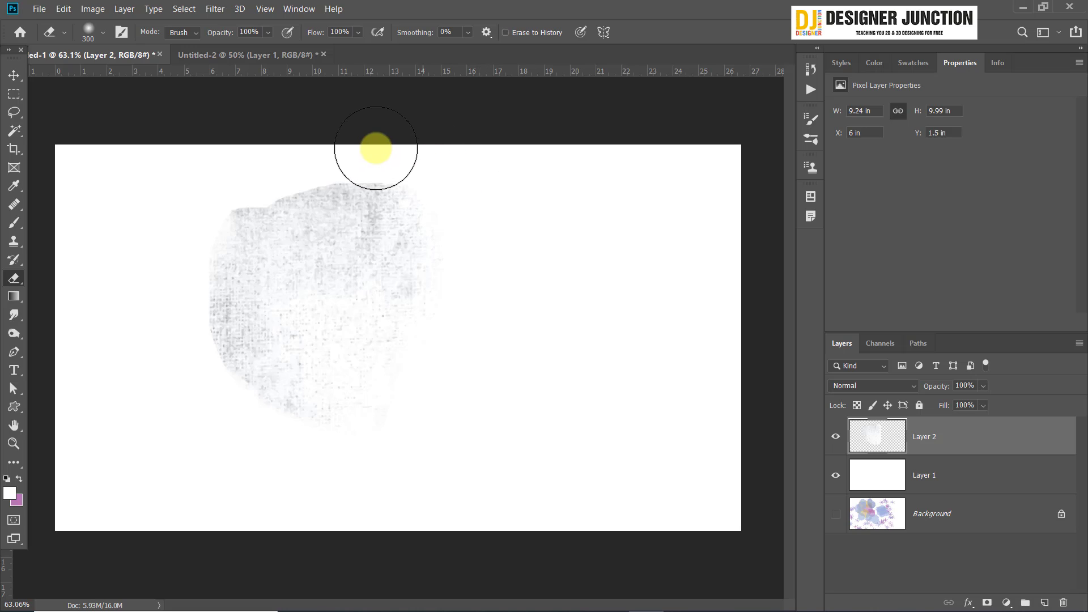
mouse_move(429, 162)
left_mouse_down()
mouse_move(296, 155)
mouse_move(268, 178)
mouse_move(221, 176)
mouse_move(195, 204)
mouse_move(166, 281)
mouse_move(187, 361)
mouse_move(186, 311)
mouse_move(226, 434)
mouse_move(221, 408)
mouse_move(194, 390)
mouse_move(269, 467)
mouse_move(362, 477)
mouse_move(381, 456)
left_mouse_up()
Darken the texture patch on Layer 2 with Levels, setting the shadow input to 143 and the midtone to 0.84
left_click(14, 75)
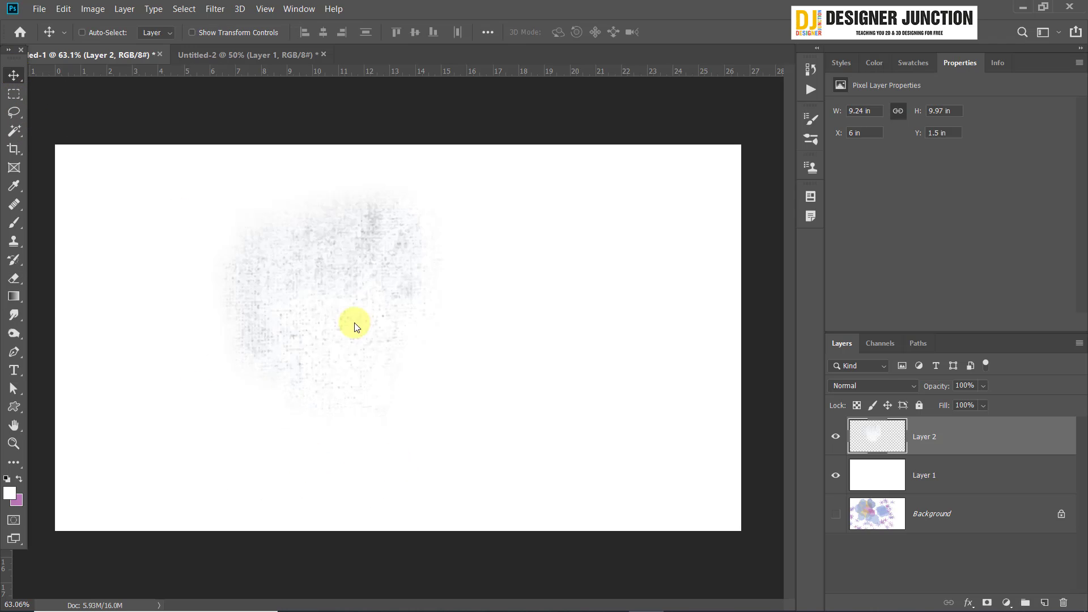
key("ctrl")
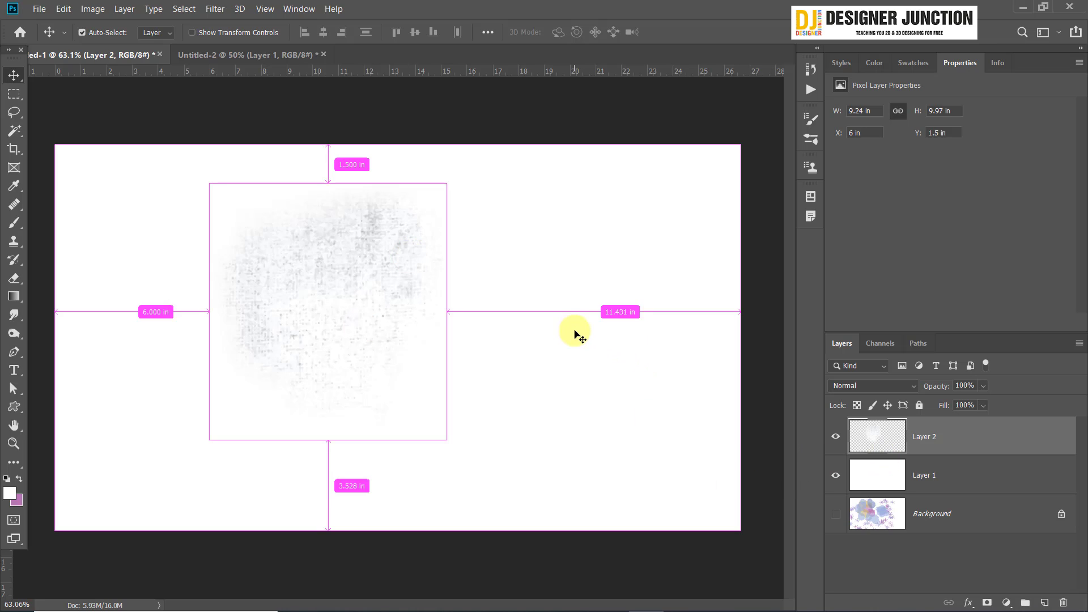
key("ctrl+l")
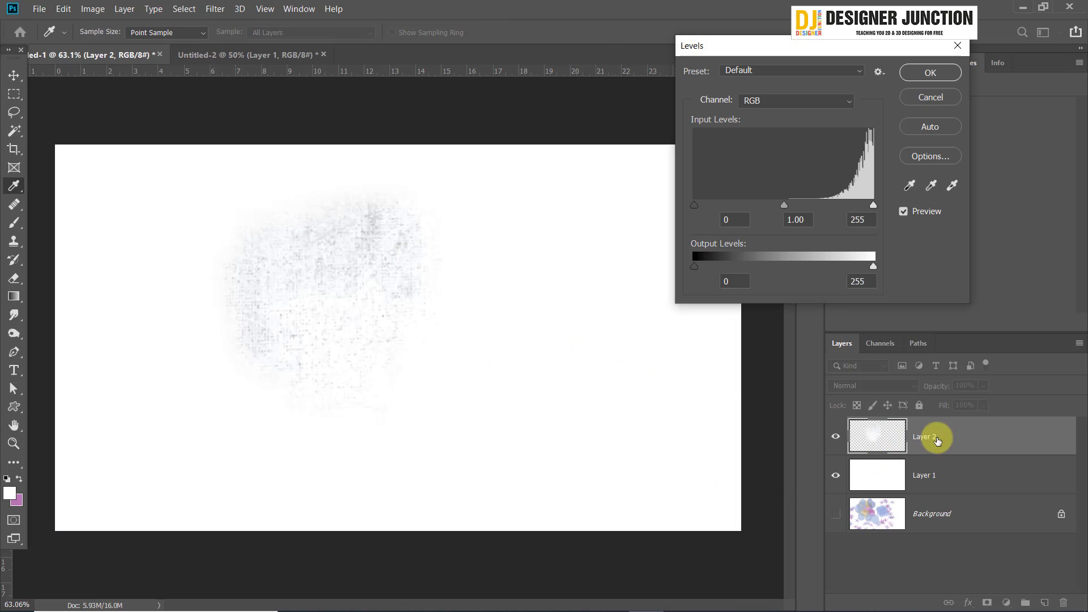
left_click_drag(873, 205, 832, 205)
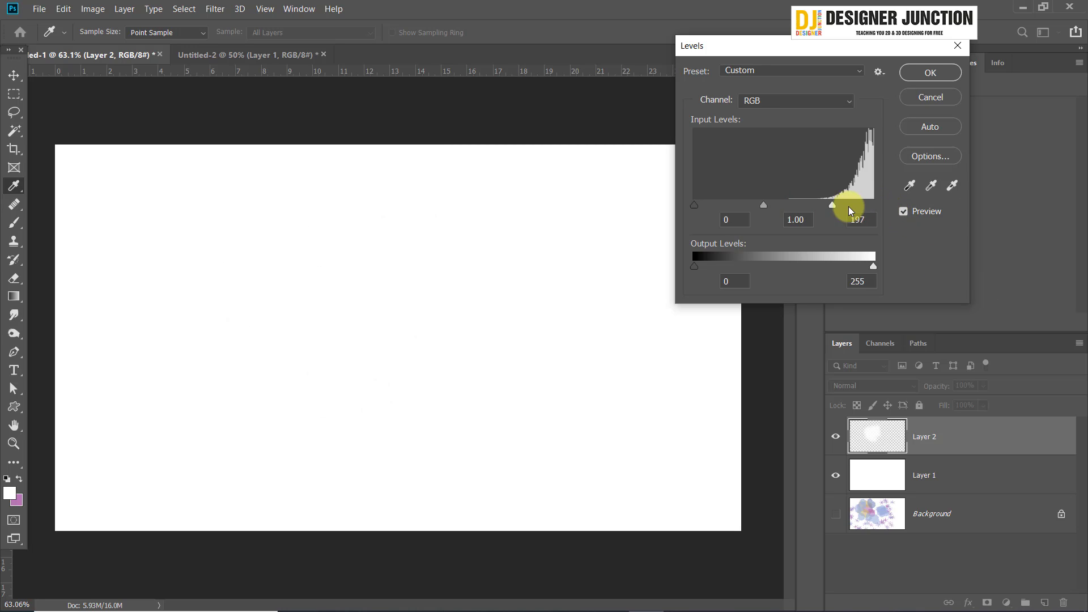
key("ctrl+z")
left_click_drag(695, 205, 840, 209)
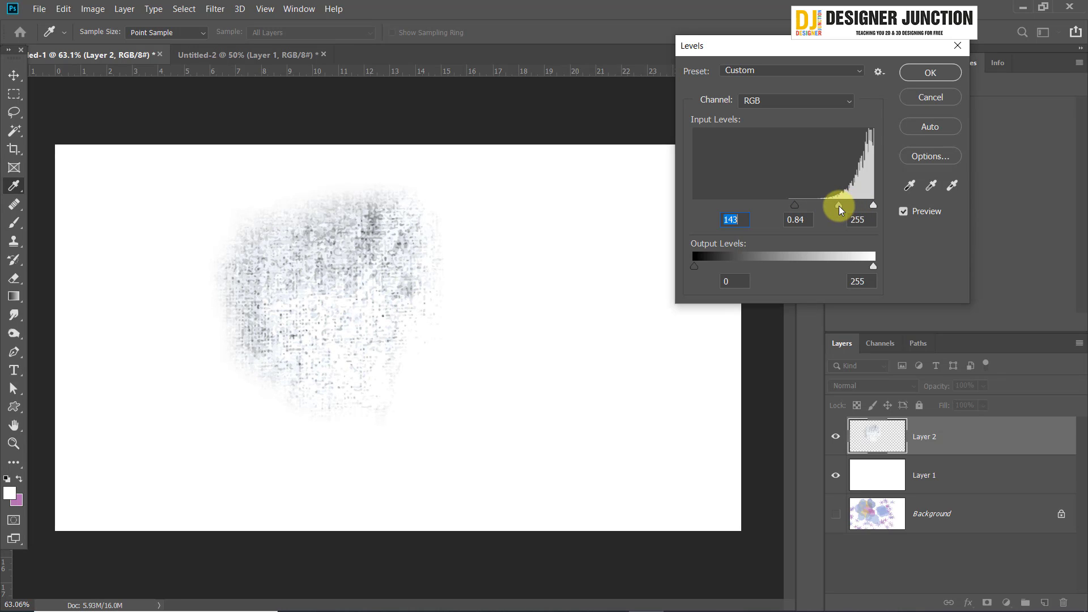
left_click(932, 75)
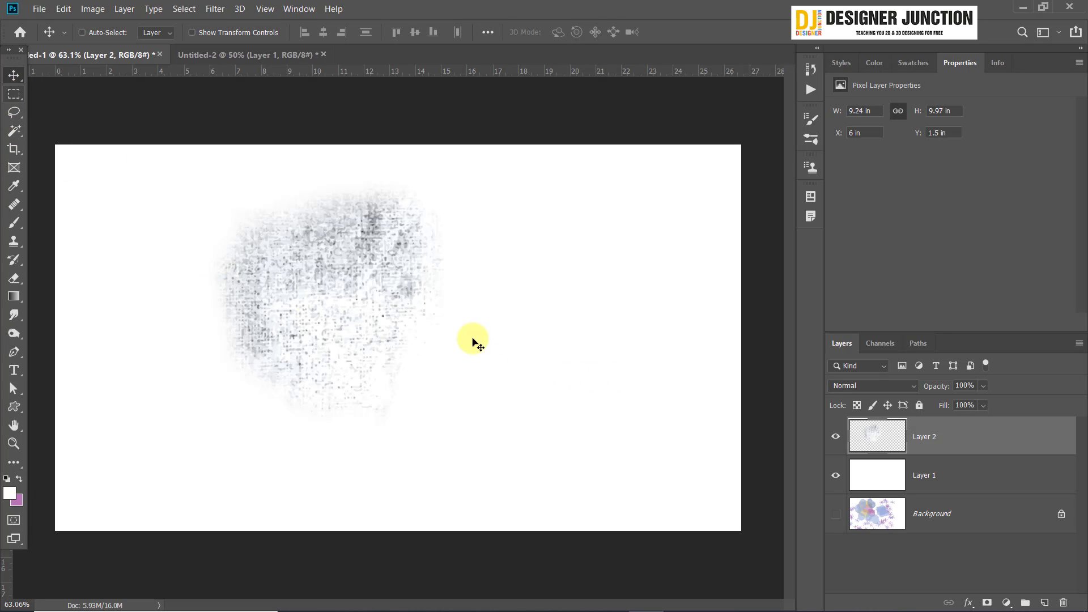
Define a brush preset named Sampled Brush 2 from a rectangular selection around the whole texture patch
left_click(13, 93)
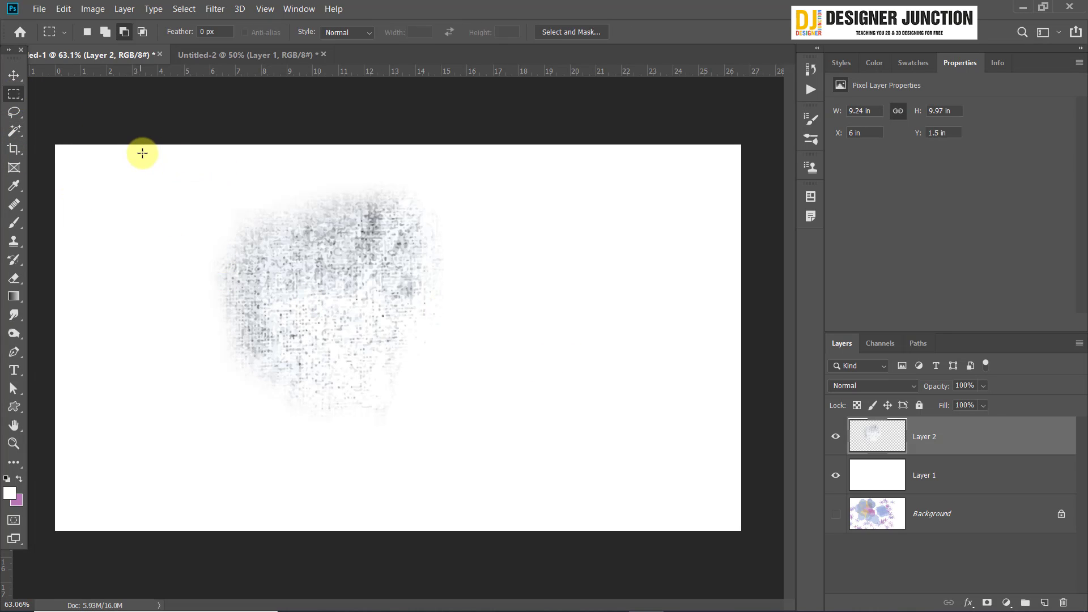
left_click_drag(143, 153, 513, 466)
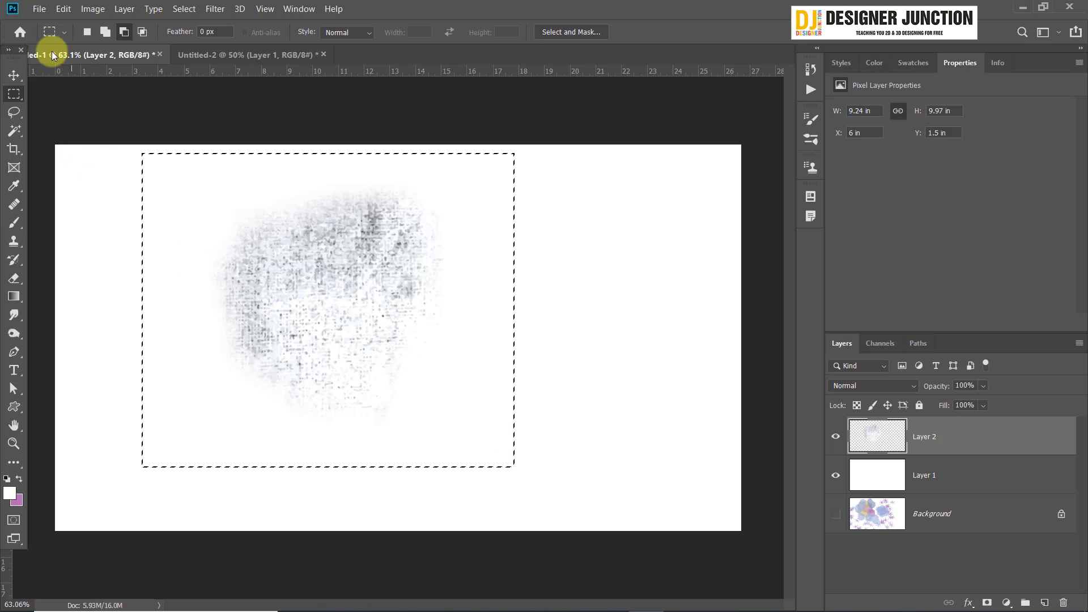
left_click(63, 9)
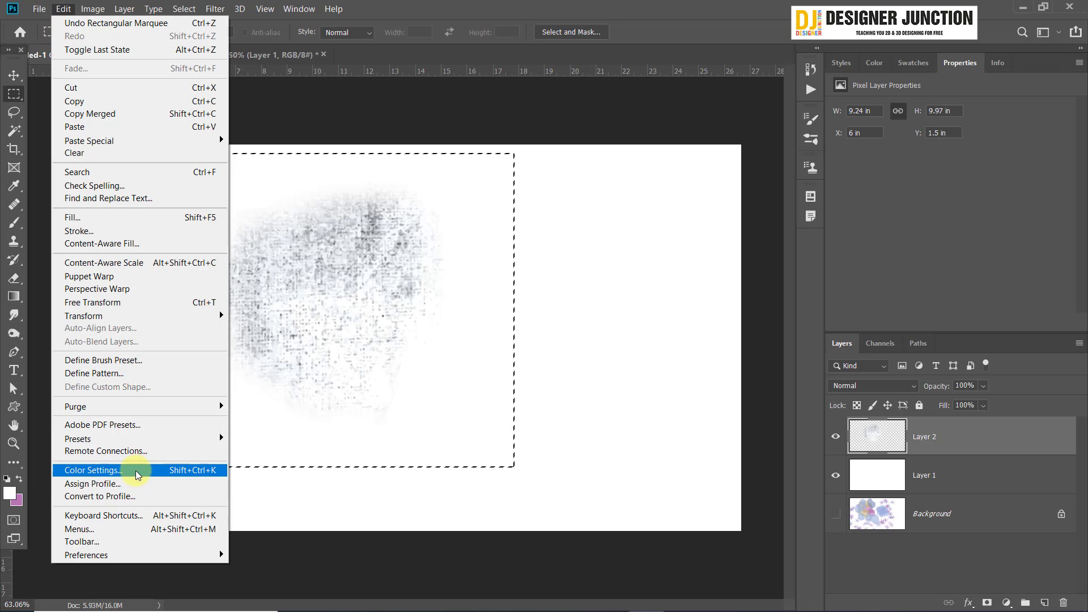
left_click(118, 361)
left_click_drag(364, 197, 453, 104)
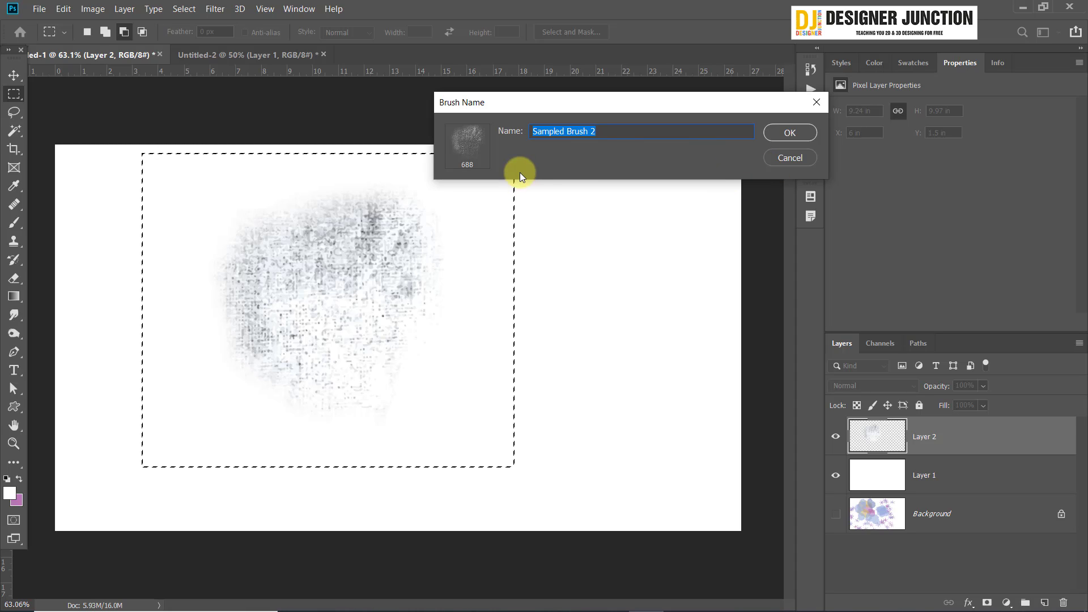
left_click(620, 133)
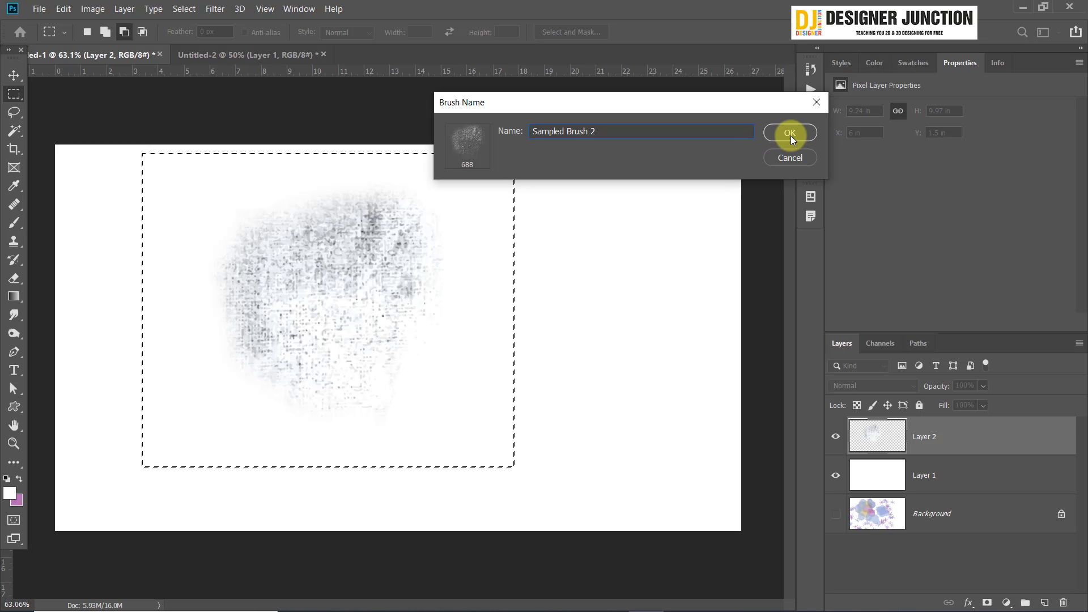
left_click(791, 135)
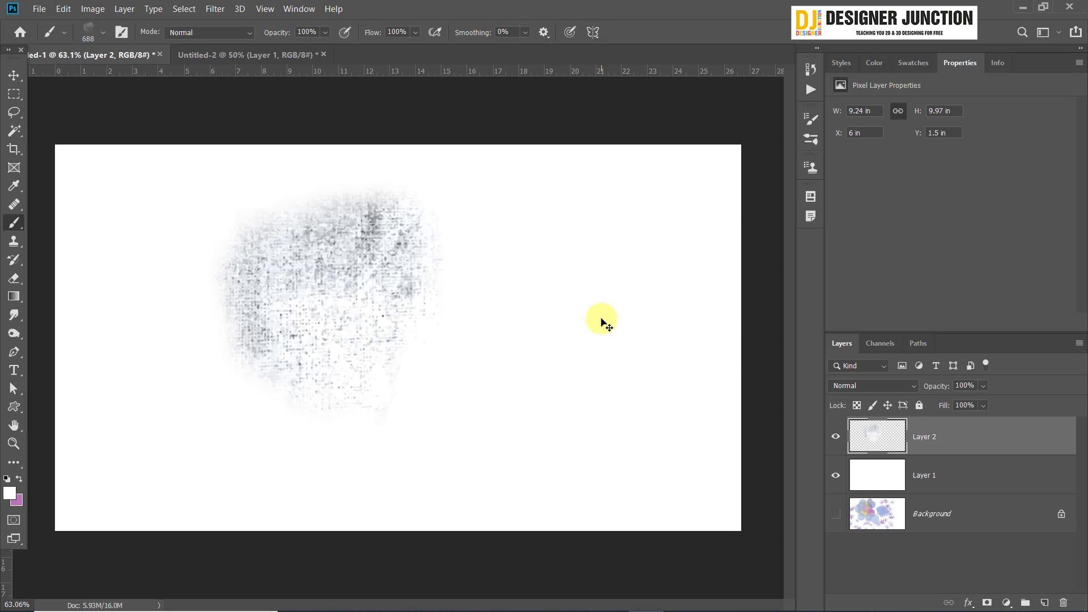
Delete Layer 2 and swap the foreground and background colours to paint in purple
left_click_drag(978, 435, 1064, 603)
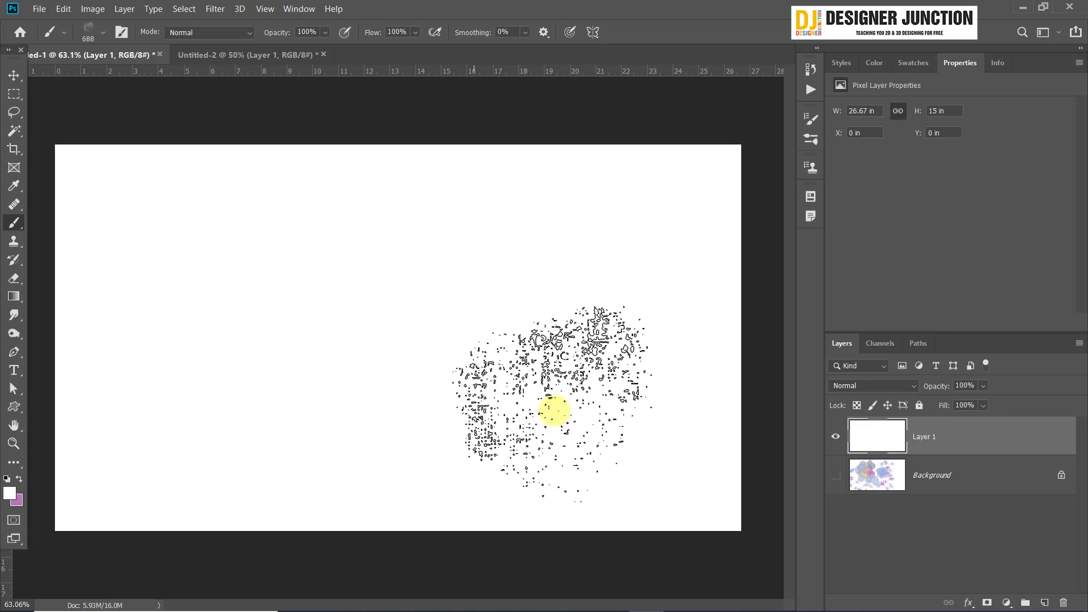
left_click(20, 479)
Try several purple strokes on Layer 1 with the 688 px sampled texture brush and undo each of them
mouse_move(267, 323)
left_mouse_down()
mouse_move(463, 348)
mouse_move(549, 416)
mouse_move(680, 456)
mouse_move(617, 374)
left_mouse_up()
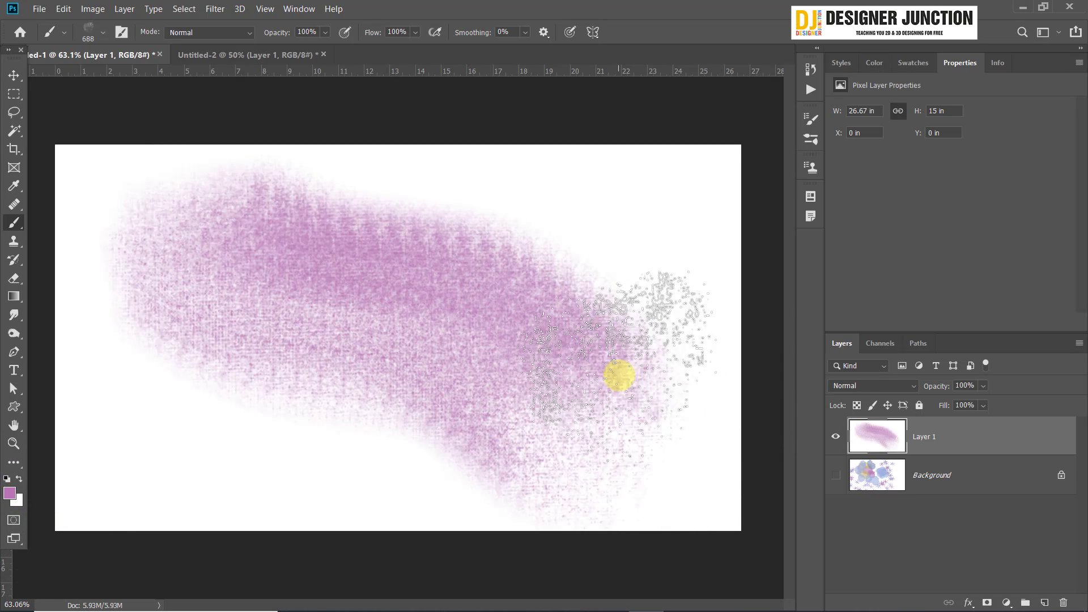
key("ctrl+z")
mouse_move(255, 291)
left_mouse_down()
mouse_move(609, 382)
mouse_move(501, 465)
mouse_move(673, 526)
mouse_move(498, 395)
mouse_move(553, 400)
left_mouse_up()
key("ctrl+z")
mouse_move(315, 274)
left_mouse_down()
mouse_move(437, 432)
mouse_move(763, 318)
mouse_move(224, 468)
mouse_move(493, 359)
left_mouse_up()
key("ctrl+z")
mouse_move(304, 279)
left_mouse_down()
mouse_move(486, 388)
mouse_move(493, 417)
left_mouse_up()
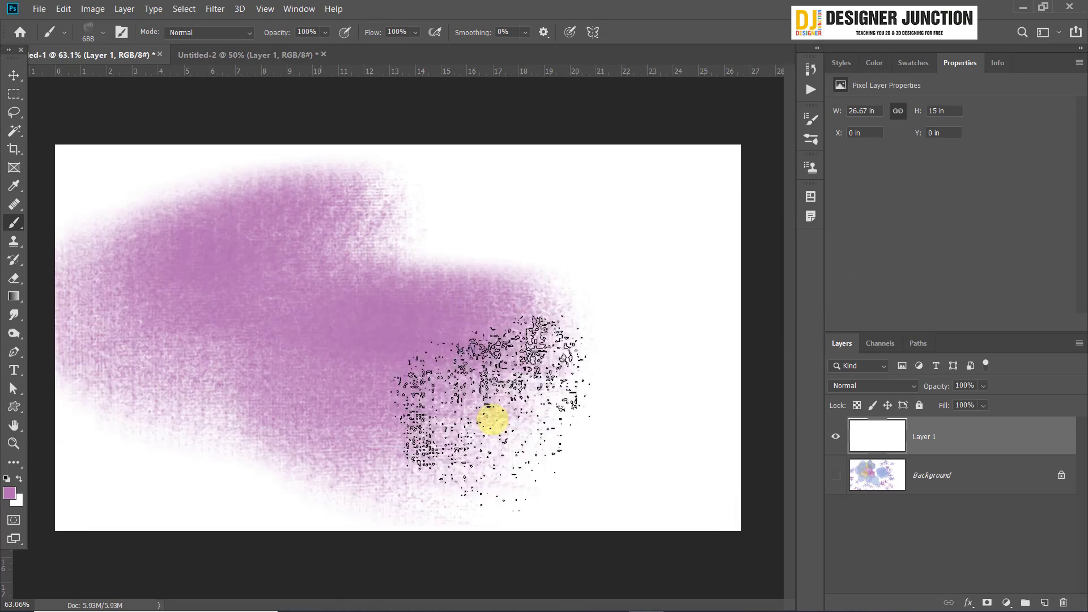
key("ctrl+z")
Reduce the texture brush to 250 px and enable Scattering and Shape Dynamics with 4% size jitter
key("bracketleft")
key("bracketleft")
key("bracketleft")
key("bracketleft")
key("bracketleft")
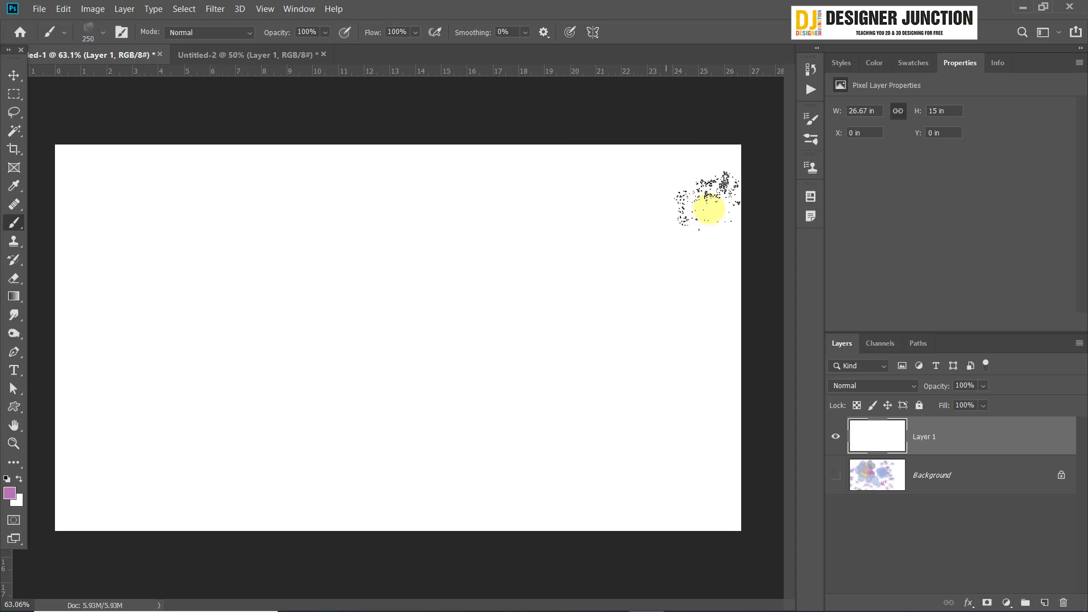
left_click(811, 141)
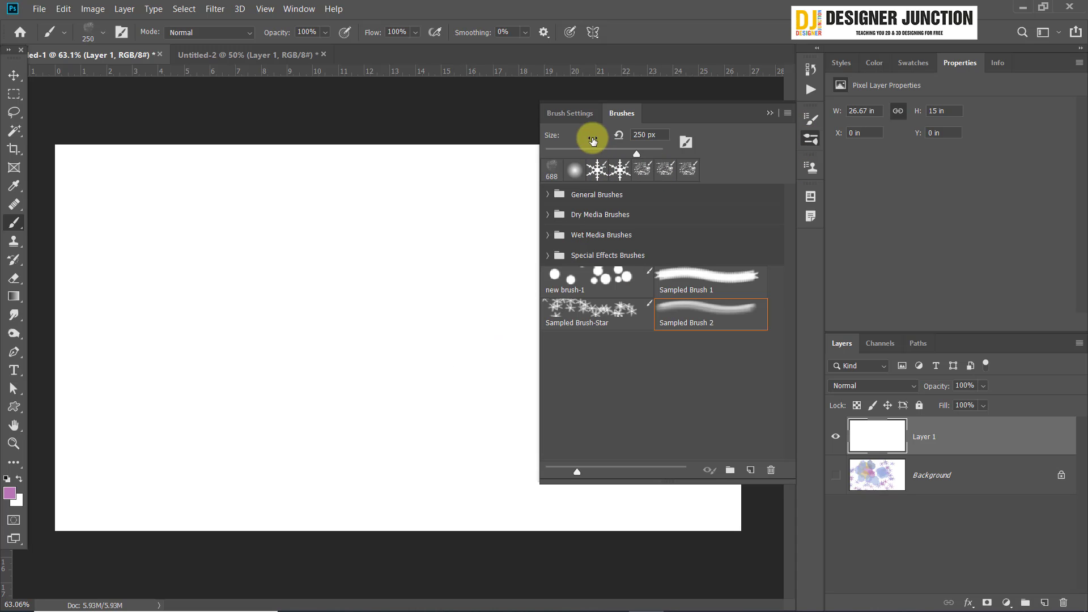
left_click(572, 113)
left_click(567, 175)
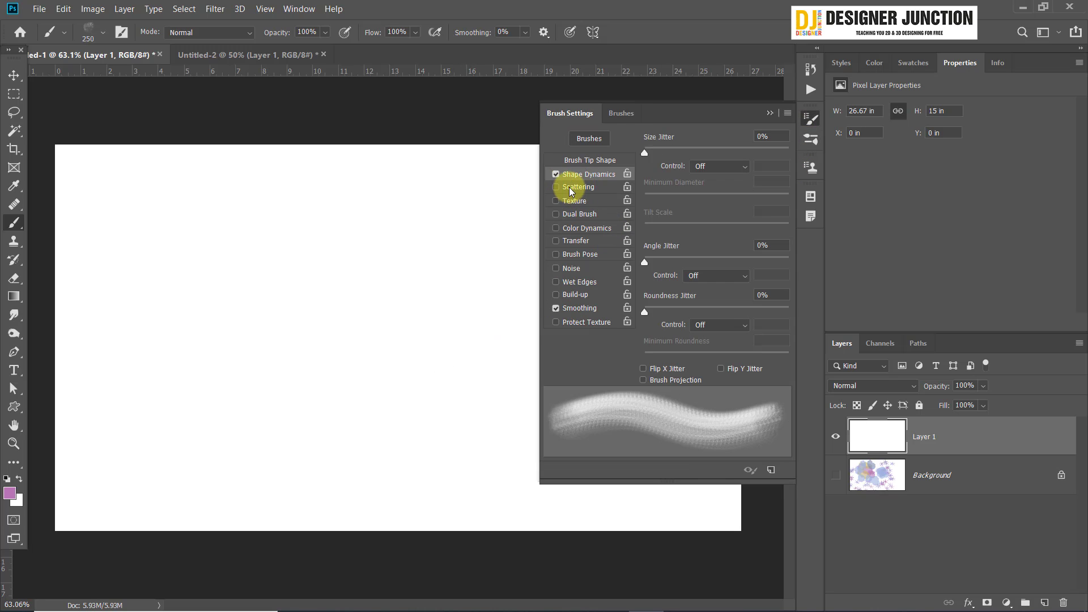
left_click(569, 187)
mouse_move(652, 161)
left_mouse_down()
mouse_move(697, 150)
mouse_move(808, 165)
mouse_move(633, 183)
mouse_move(651, 175)
left_mouse_up()
left_click(592, 175)
Paint broad overlapping purple strokes across Layer 1 with the scattered texture brush
mouse_move(151, 235)
left_mouse_down()
mouse_move(284, 302)
mouse_move(266, 250)
mouse_move(305, 317)
mouse_move(233, 399)
mouse_move(213, 354)
mouse_move(266, 319)
mouse_move(216, 308)
mouse_move(350, 290)
mouse_move(224, 310)
mouse_move(328, 280)
mouse_move(293, 332)
mouse_move(246, 330)
mouse_move(380, 263)
mouse_move(371, 284)
mouse_move(312, 328)
mouse_move(484, 449)
mouse_move(507, 296)
mouse_move(440, 381)
left_mouse_up()
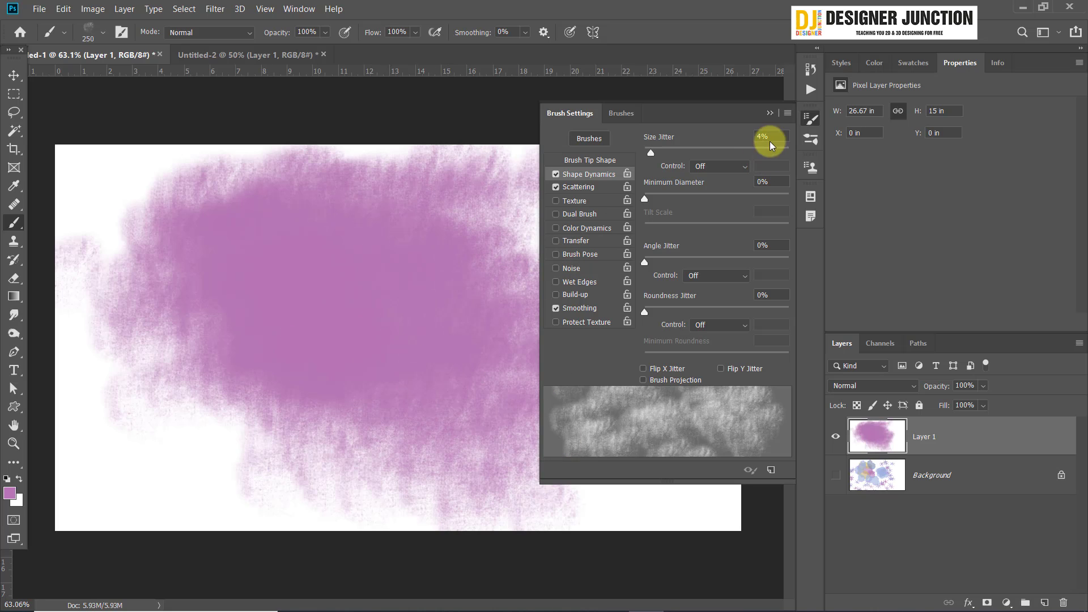
left_click(770, 113)
mouse_move(539, 296)
left_mouse_down()
mouse_move(461, 339)
mouse_move(549, 341)
mouse_move(567, 352)
mouse_move(370, 307)
mouse_move(492, 289)
mouse_move(549, 264)
mouse_move(509, 342)
mouse_move(571, 360)
mouse_move(523, 337)
mouse_move(337, 338)
mouse_move(534, 369)
mouse_move(291, 332)
mouse_move(352, 289)
left_mouse_up()
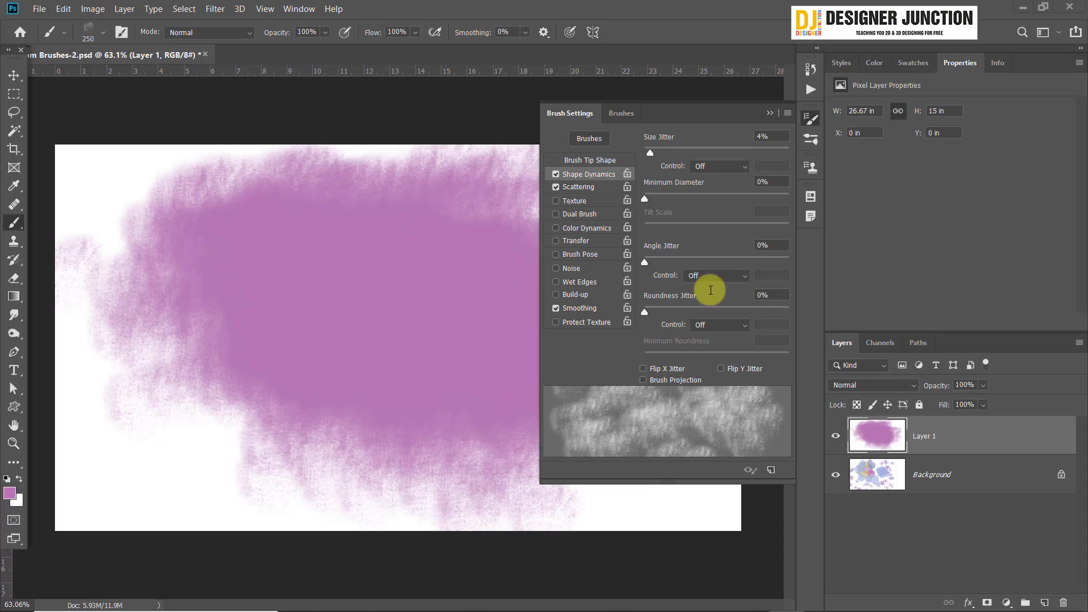
Examine the saved brush presets alongside the current brush's Shape Dynamics settings
left_click(618, 114)
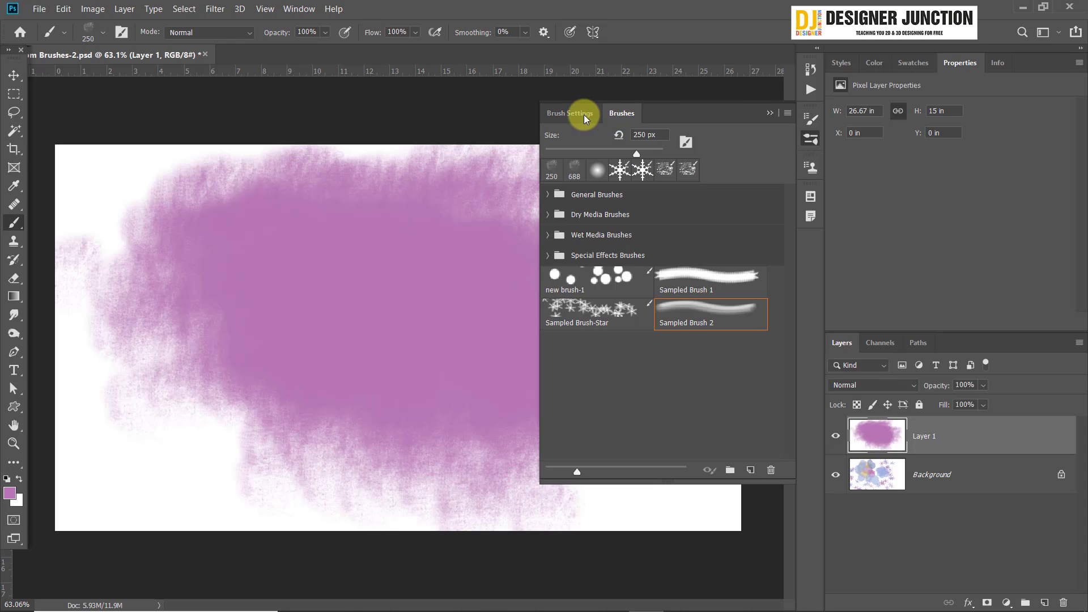
left_click(570, 113)
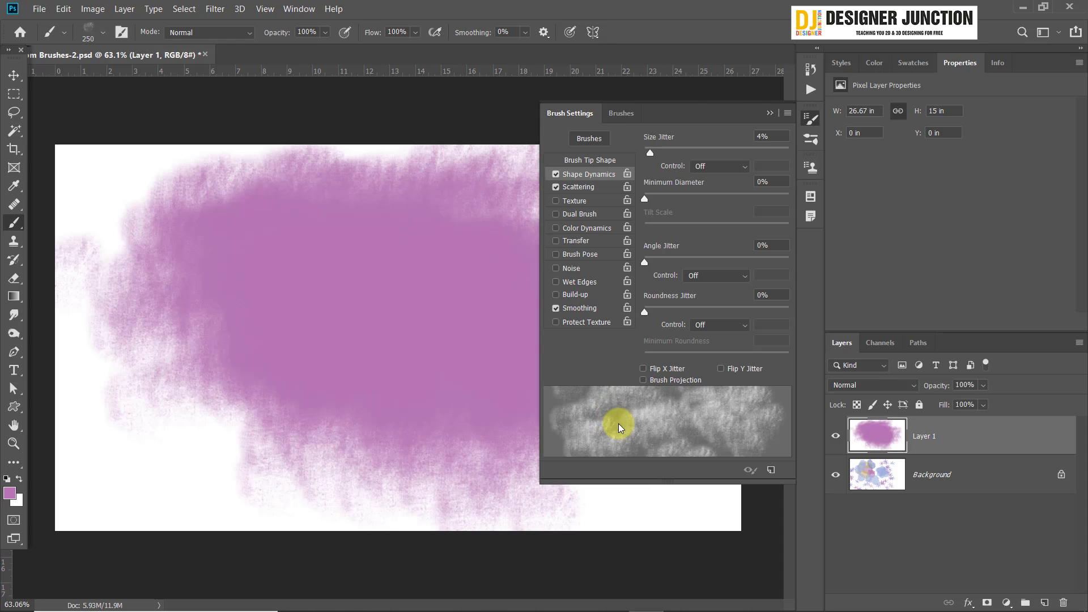
left_click(621, 113)
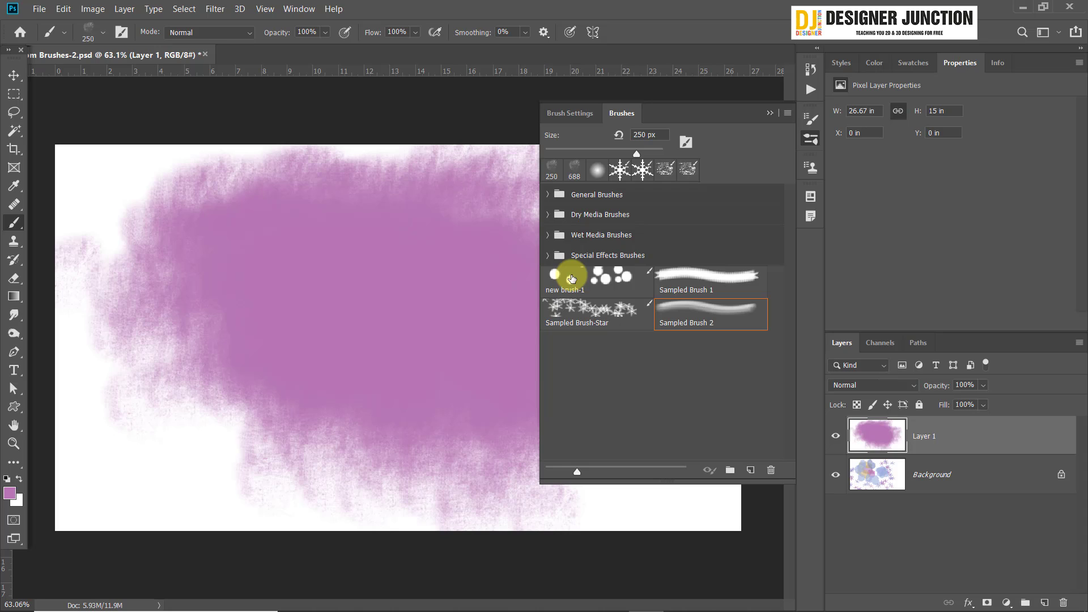
left_click(564, 113)
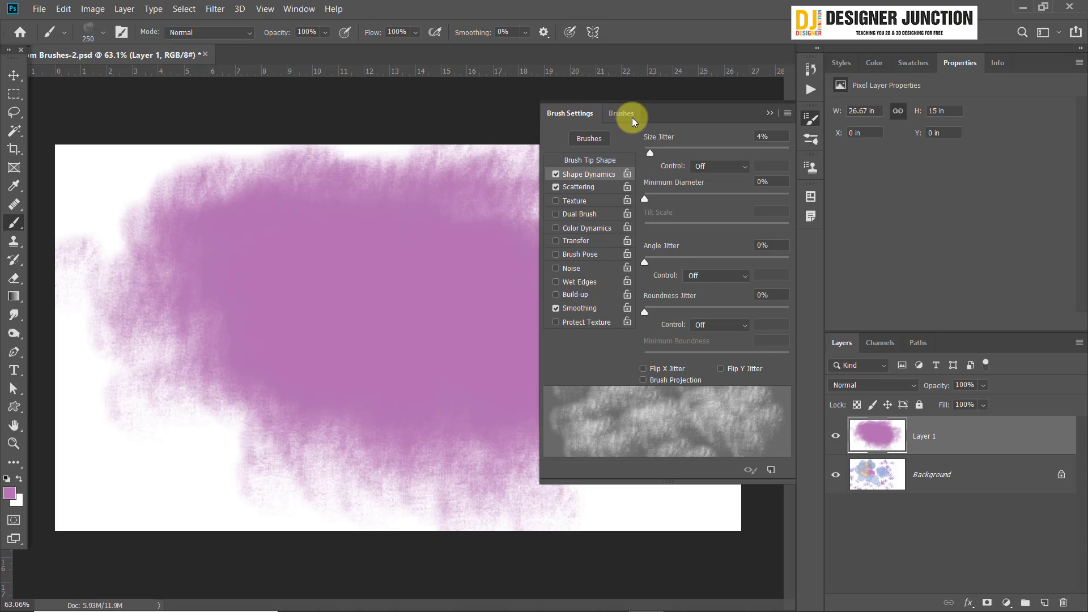
left_click(626, 113)
left_click(573, 119)
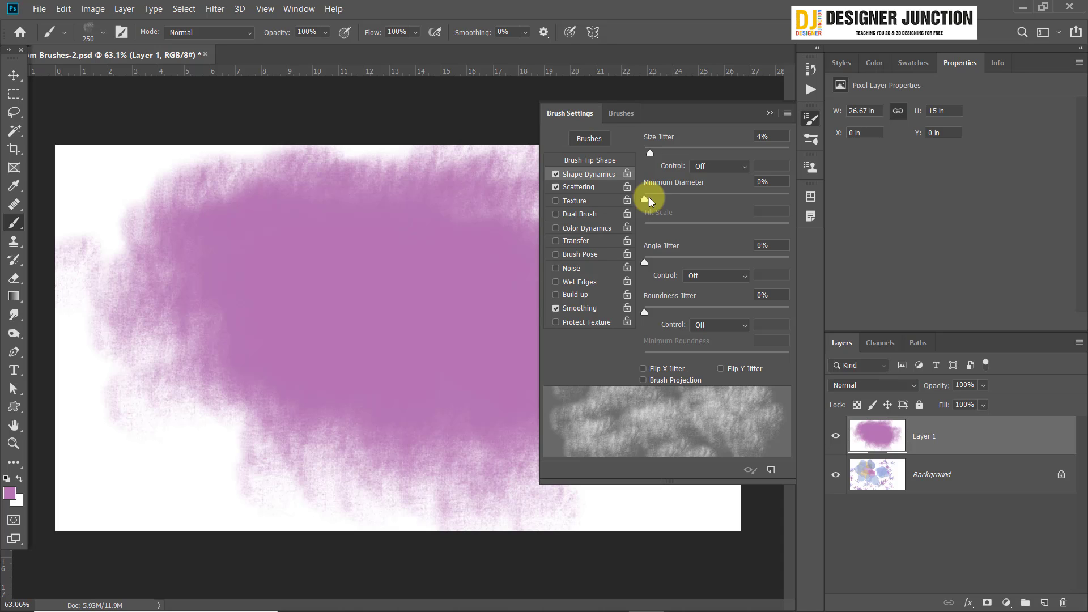
left_click(622, 115)
left_click(570, 113)
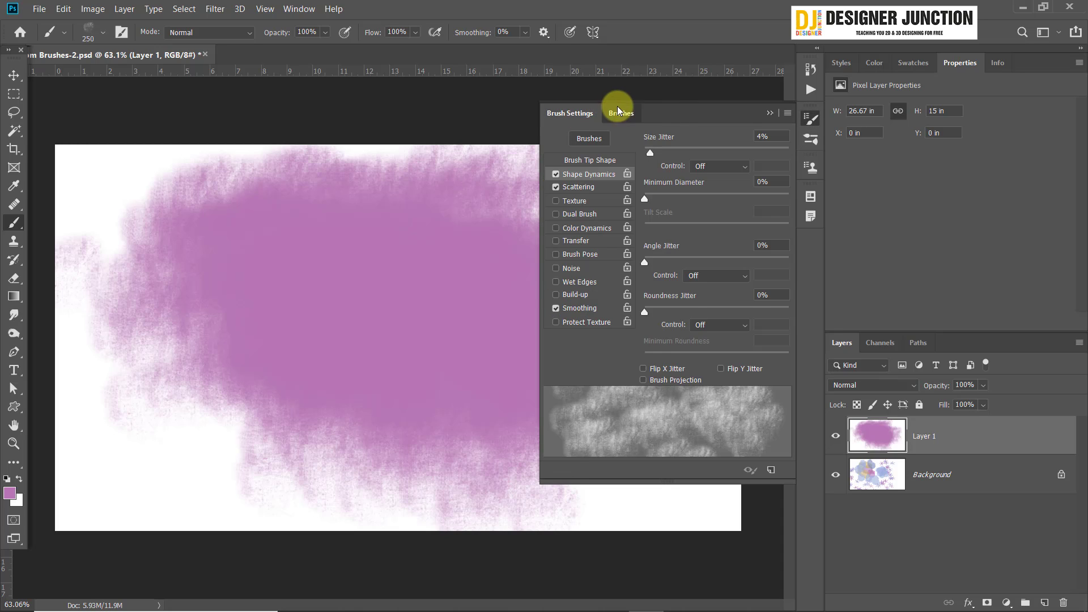
Export the new brush-1 and Sampled Brush-Star presets to the Downloads folder as an ABR file named DJ Brushes
left_click(621, 113)
left_click(594, 320)
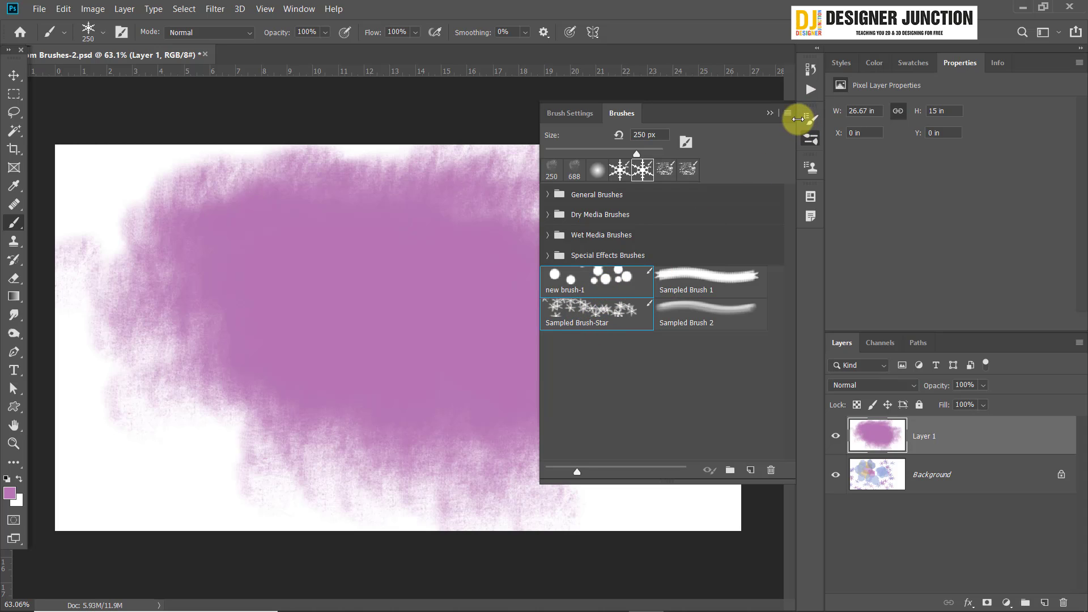
left_click(787, 113)
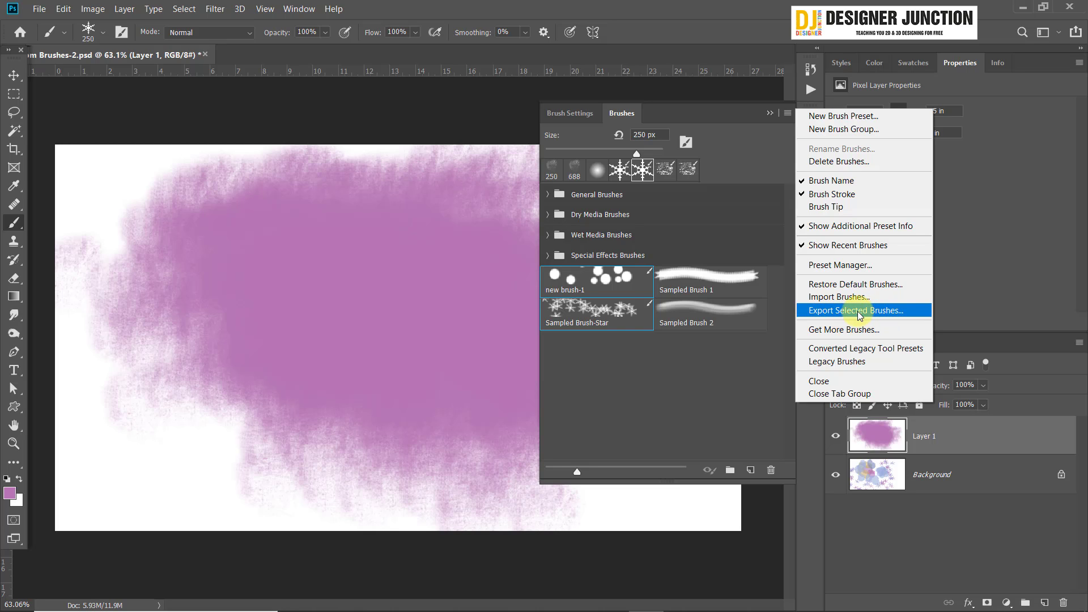
left_click(829, 313)
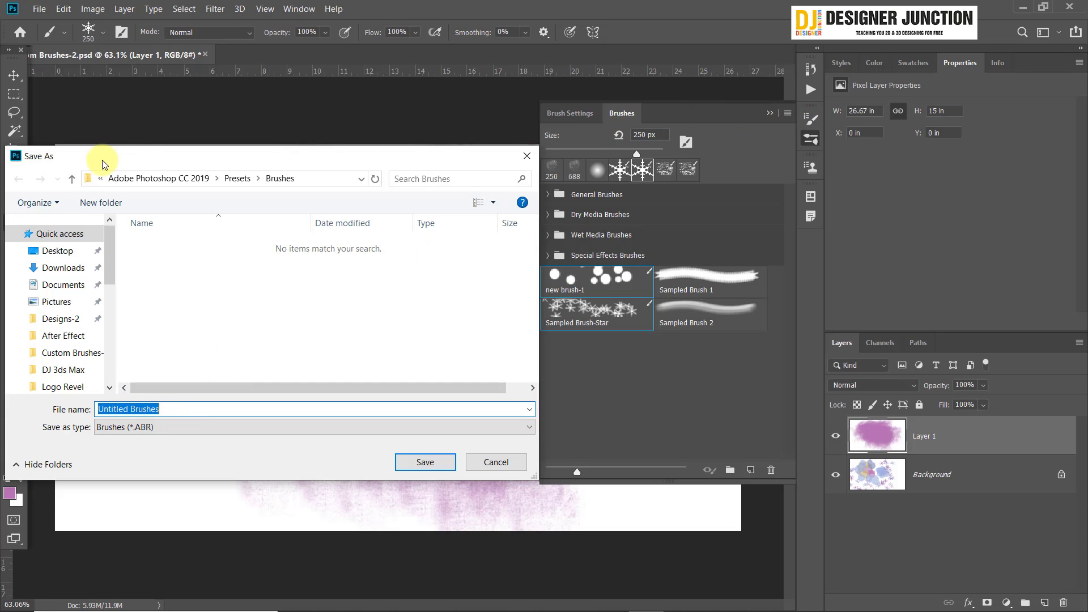
left_click_drag(104, 157, 231, 105)
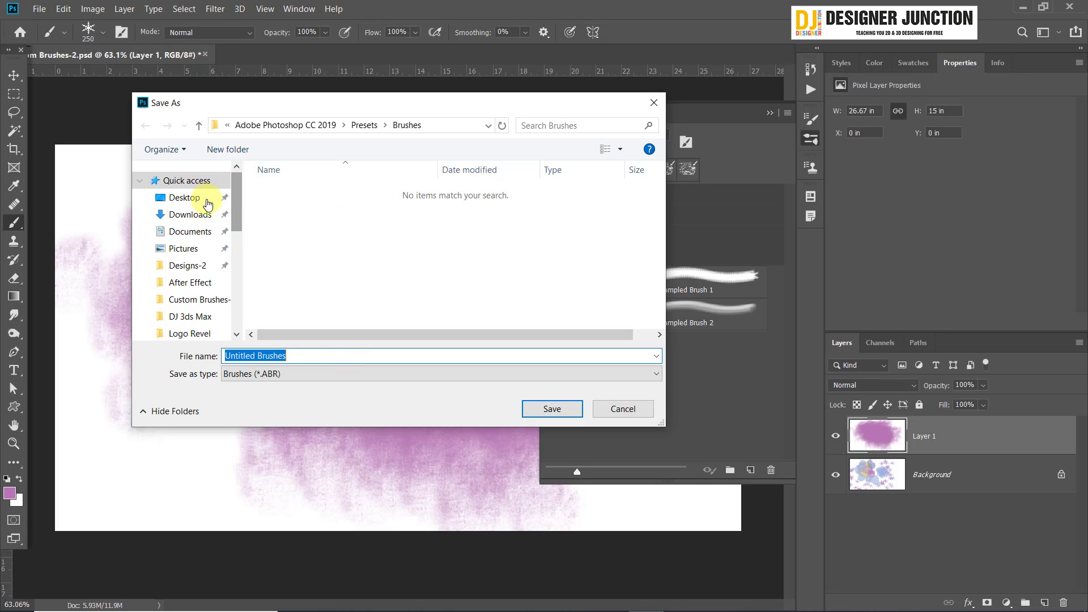
left_click(191, 215)
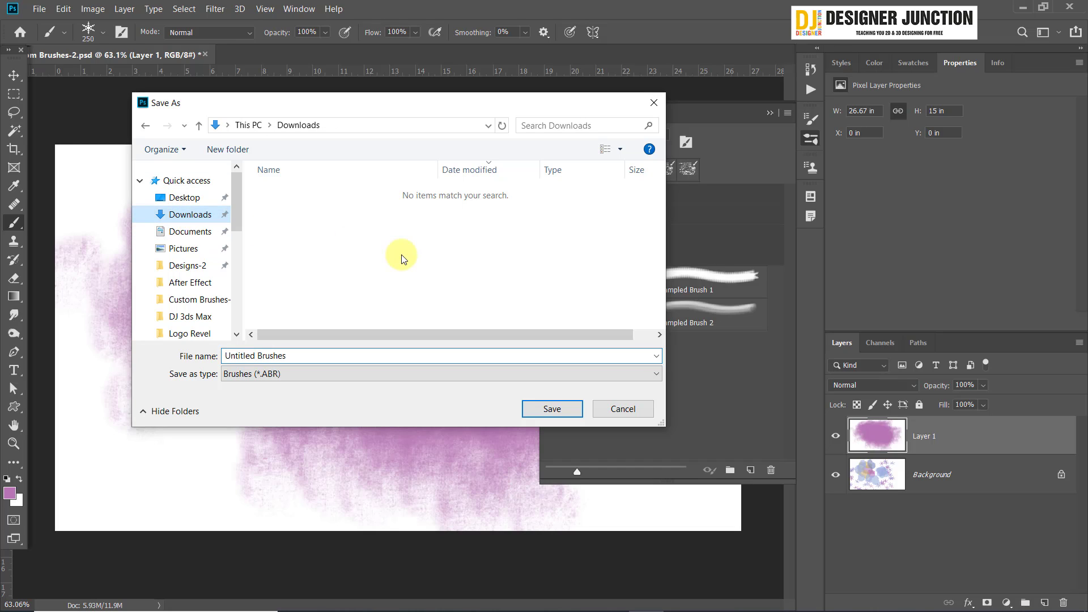
left_click(294, 355)
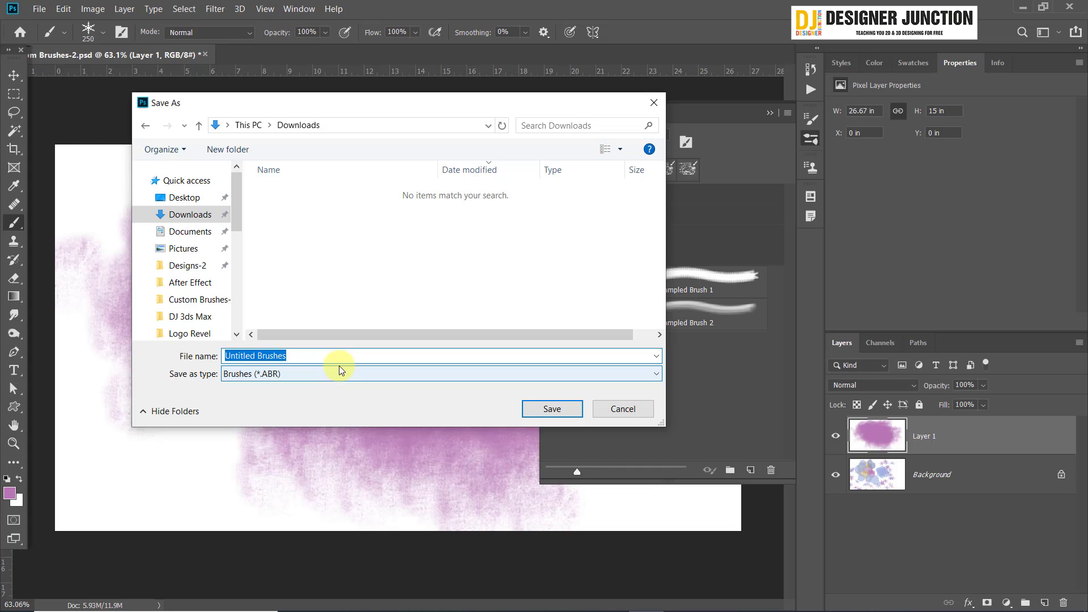
type("DJ")
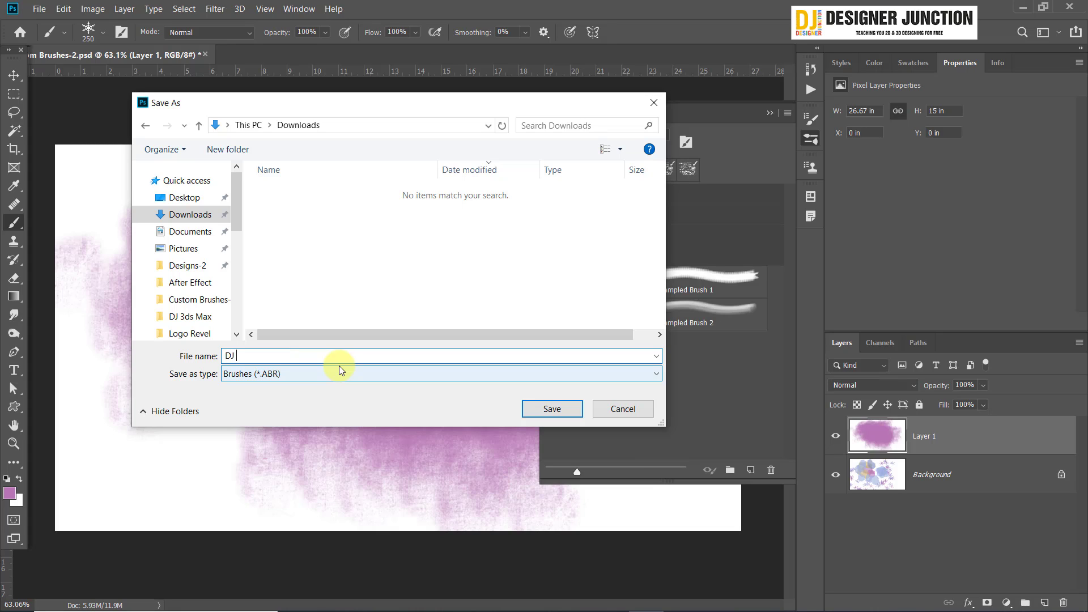
type(" Brushes")
left_click(554, 405)
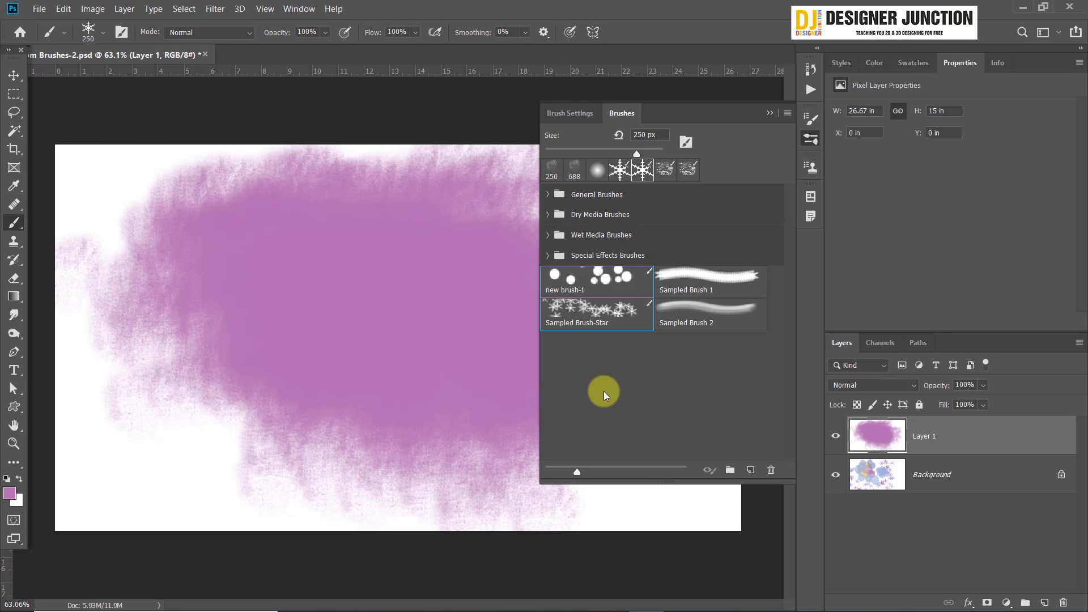
Switch to the Downloads folder in File Explorer and check the file type in the DJ Brushes file's properties
left_click(399, 600)
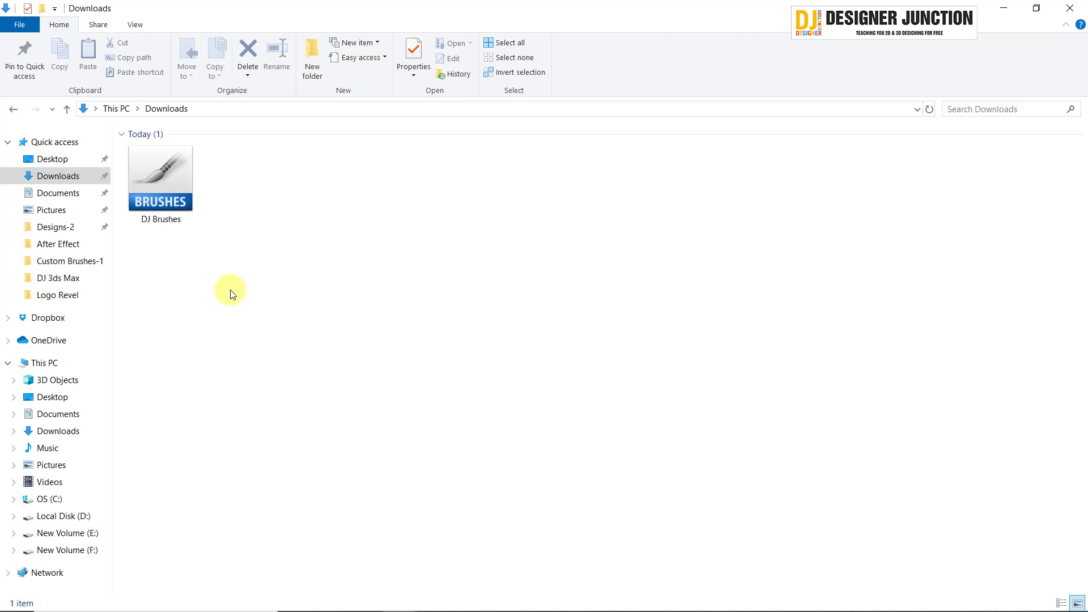
left_click(179, 198)
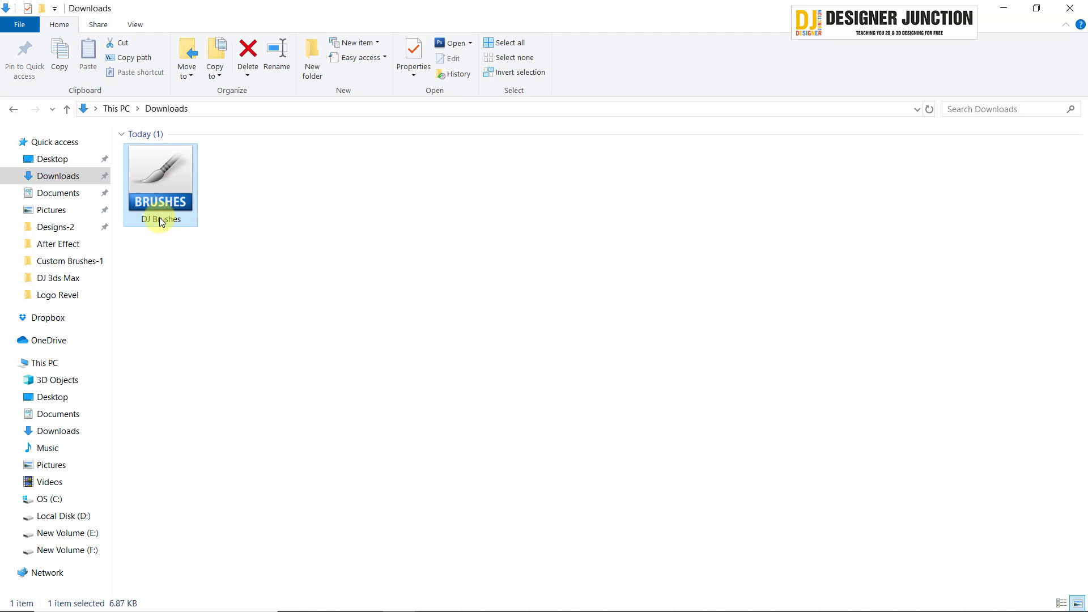
right_click(158, 184)
left_click(209, 480)
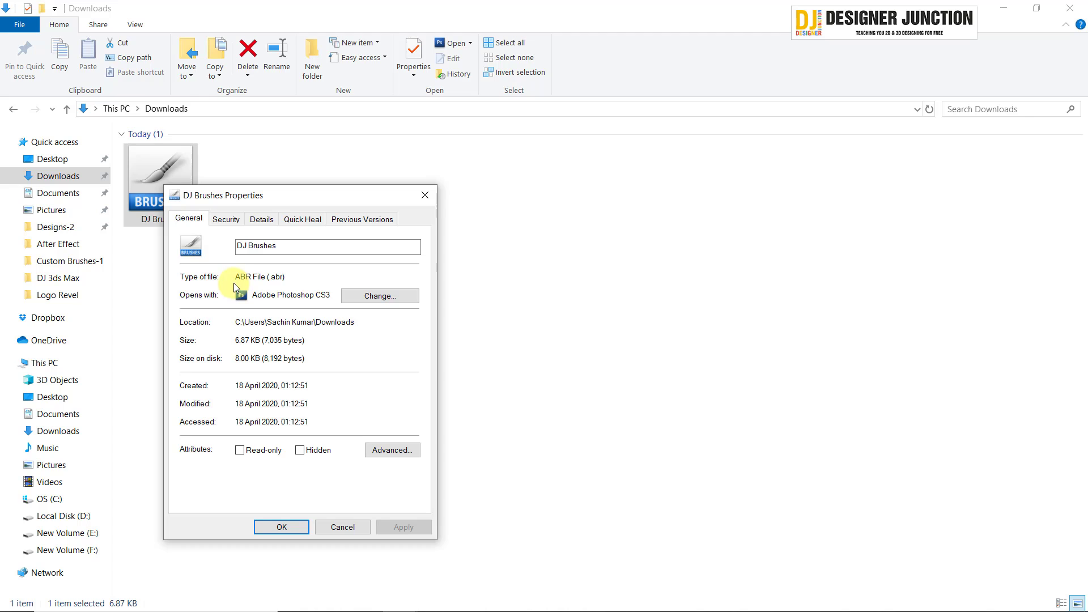
left_click(424, 195)
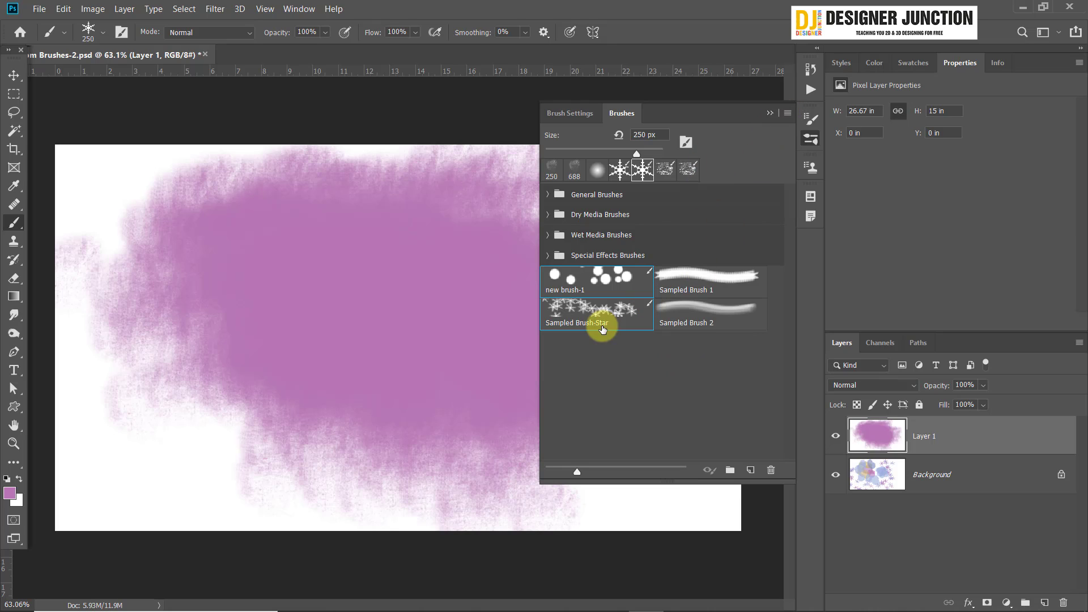
left_click(787, 113)
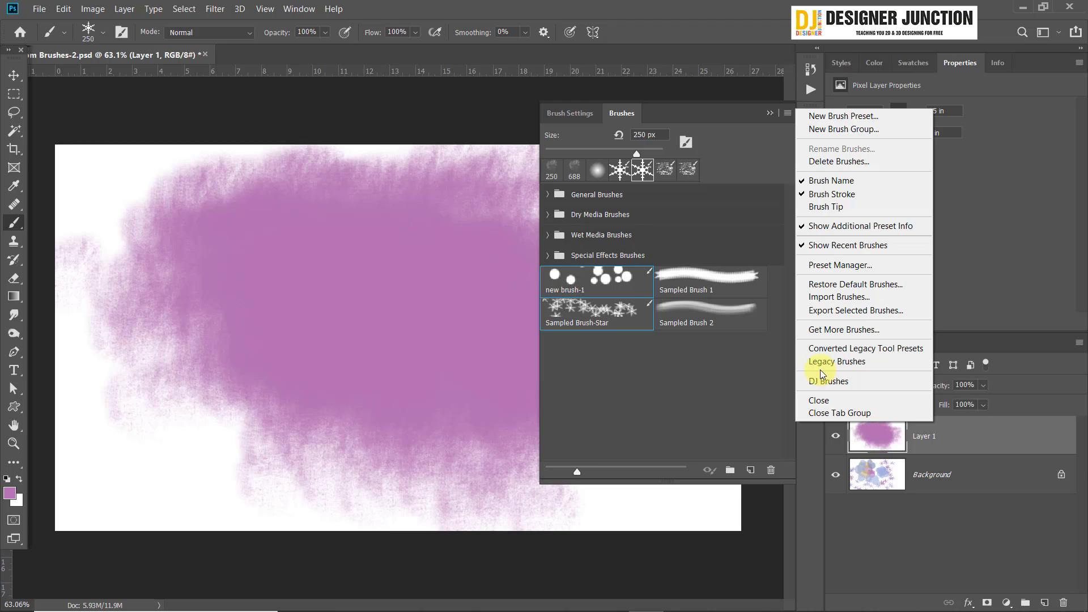
left_click(828, 301)
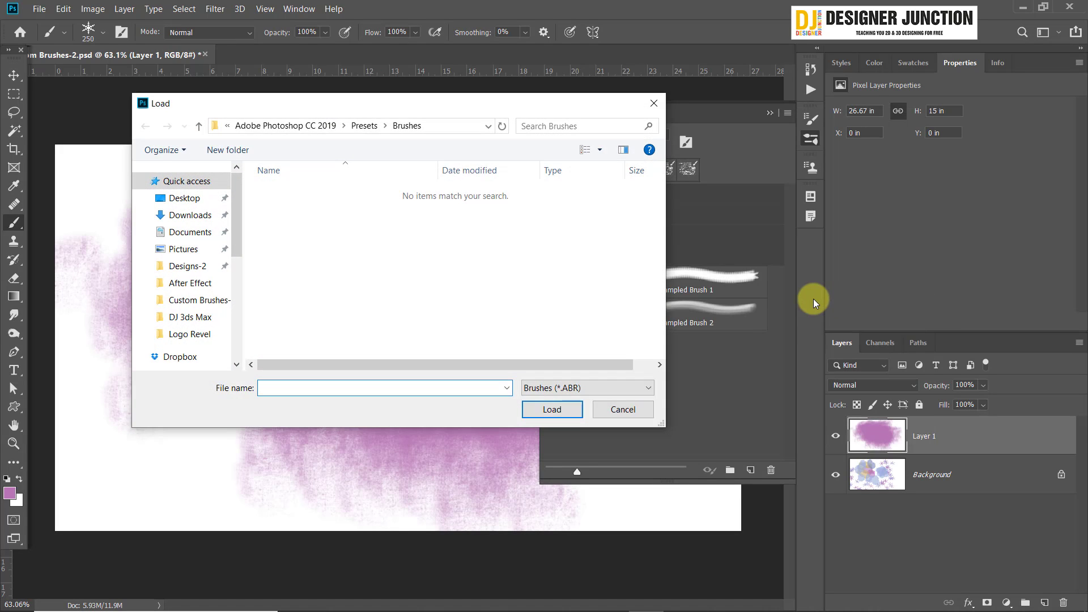
left_click_drag(290, 105, 166, 60)
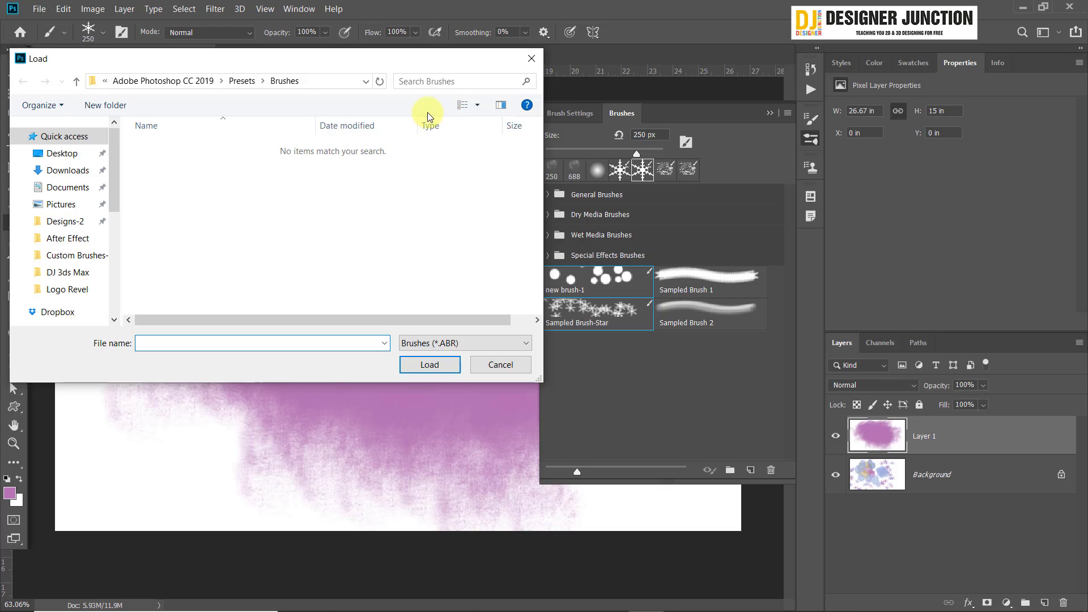
left_click(531, 58)
Delete the new brush-1, Sampled Brush-Star, Sampled Brush 1 and Sampled Brush 2 presets
right_click(586, 317)
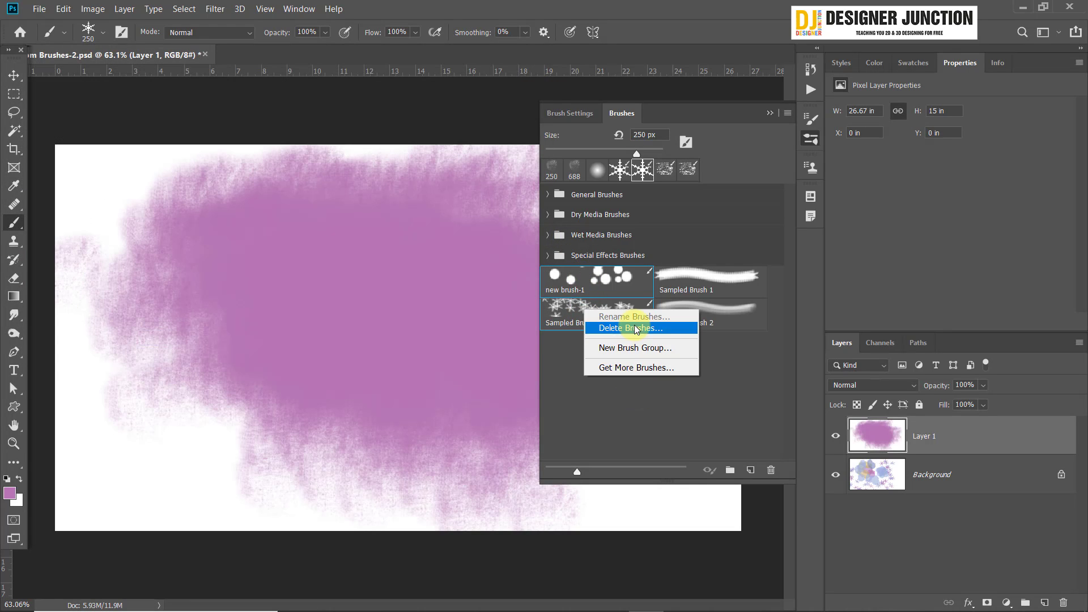
left_click(615, 328)
left_click(501, 248)
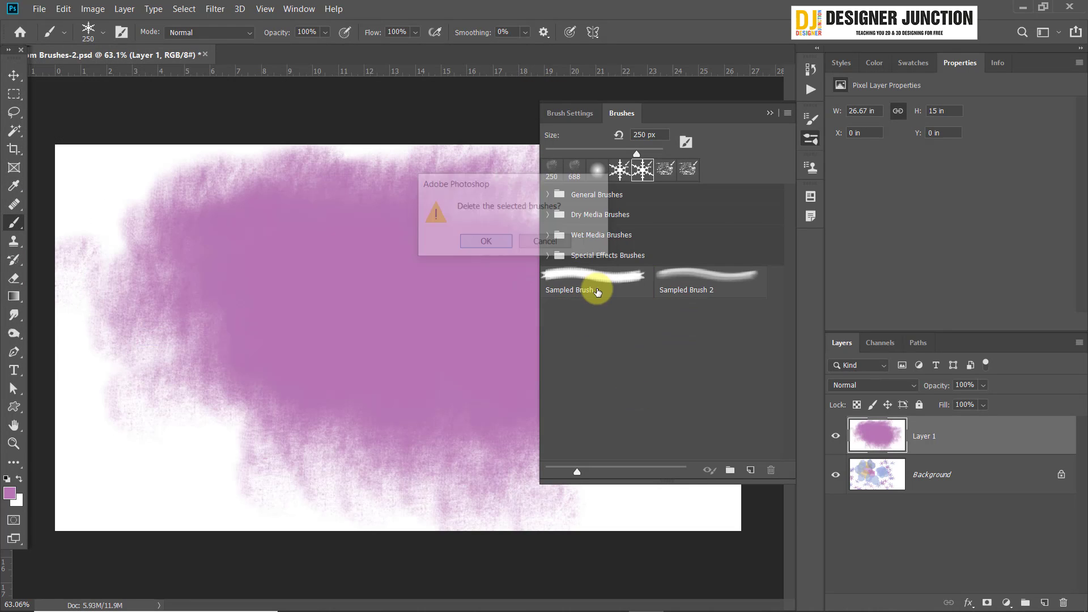
right_click(598, 282)
left_click(651, 305)
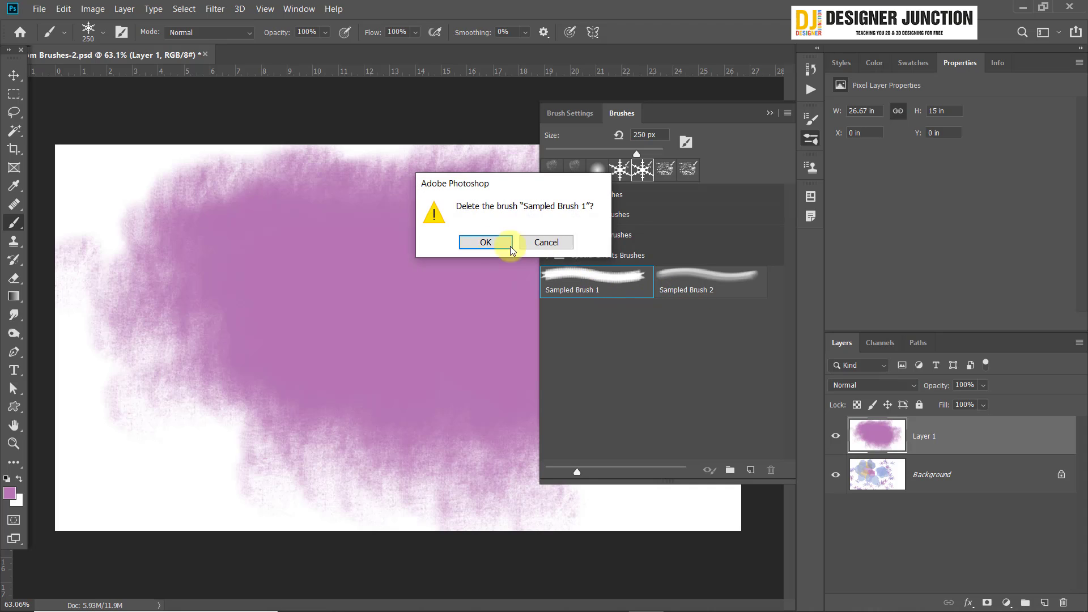
key("Return")
right_click(585, 274)
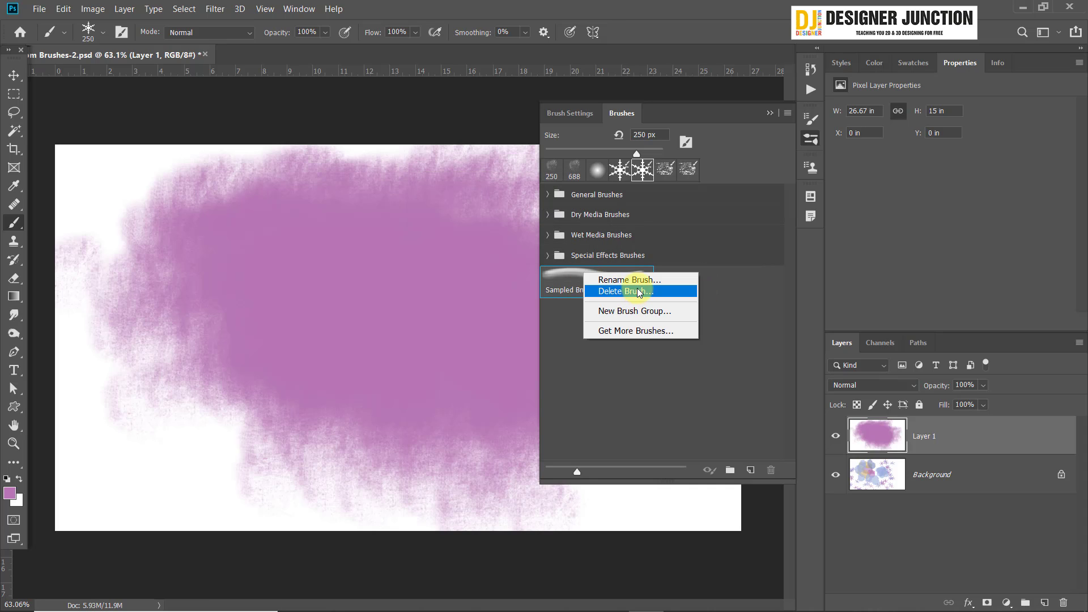
left_click(634, 291)
left_click(486, 240)
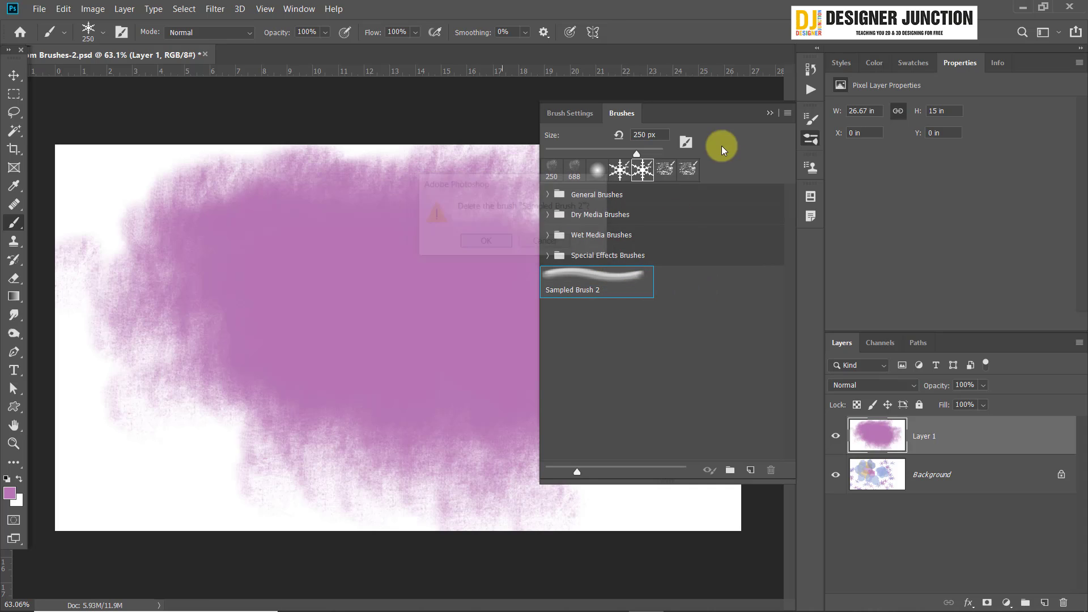
Import the DJ Brushes ABR file from the Downloads folder into the brush presets
left_click(787, 113)
left_click(828, 298)
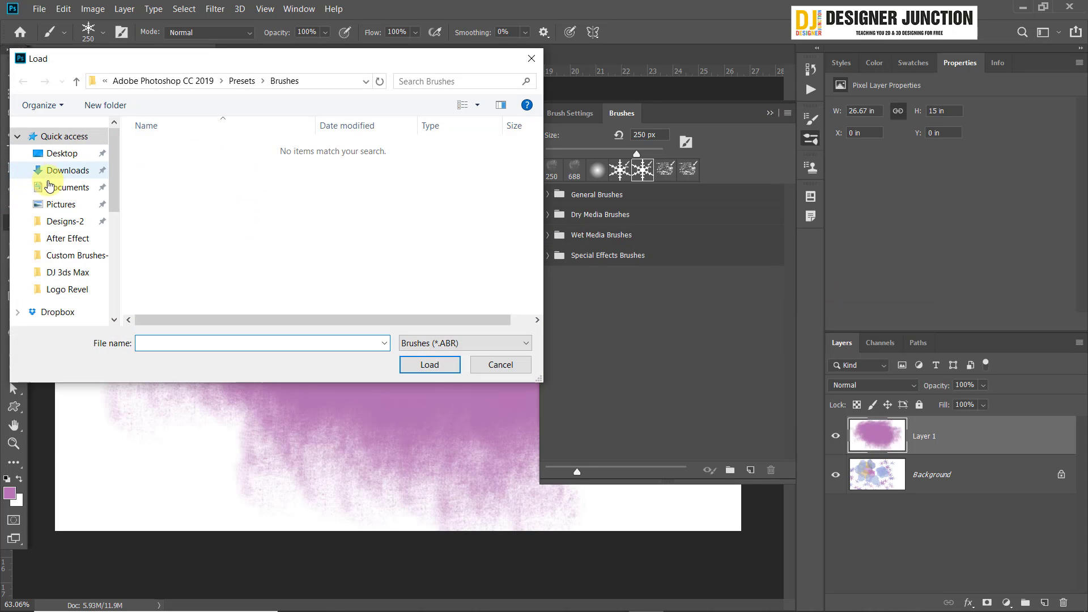
left_click(56, 170)
left_click(177, 165)
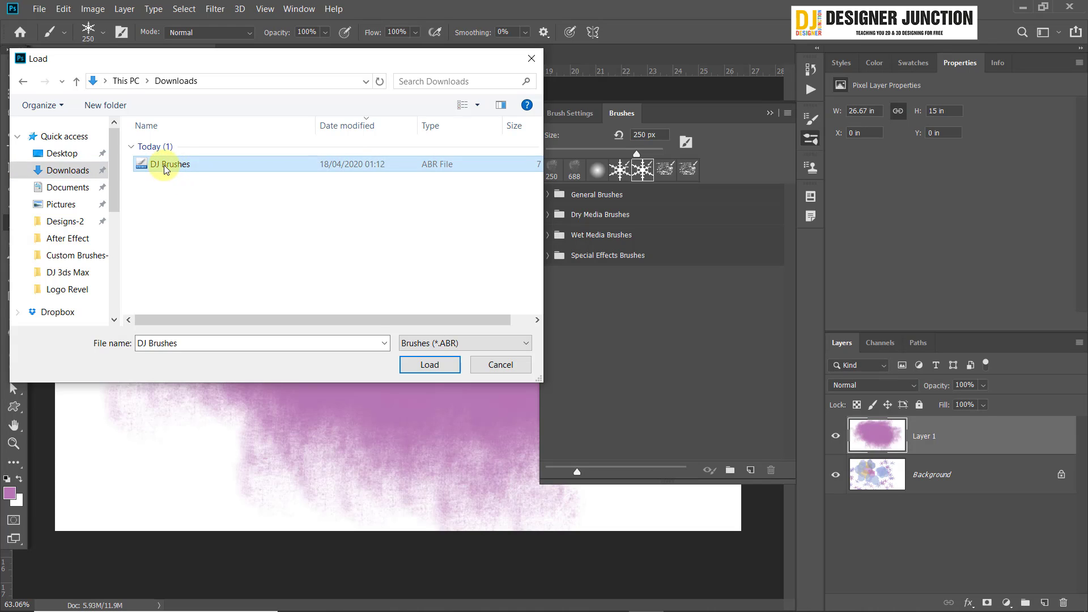
double_click(173, 165)
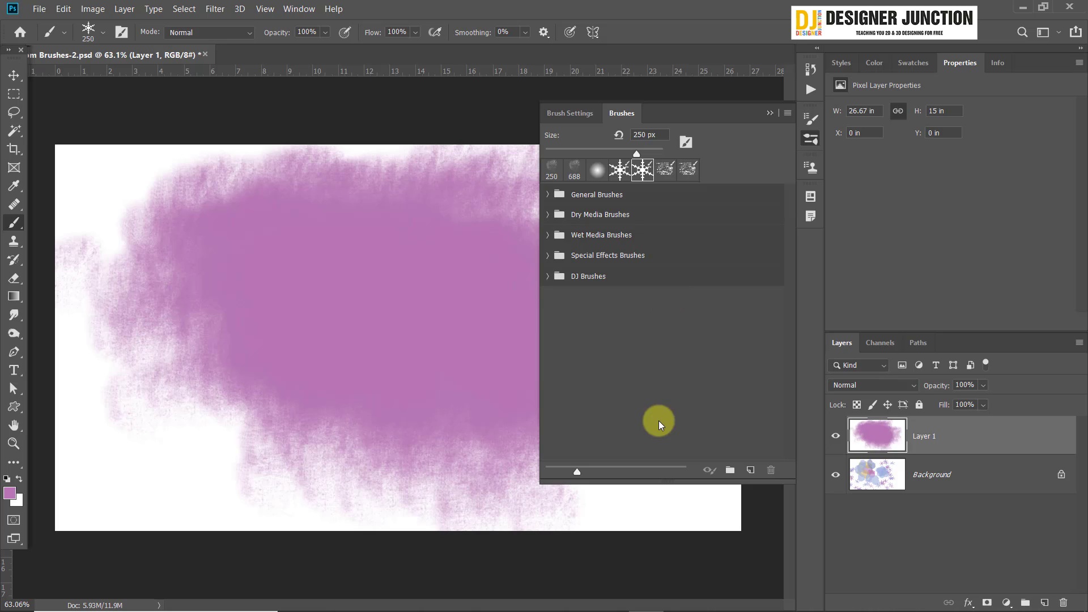
Paint a test snowflake stroke across the right edge of the purple paint on Layer 1 and undo it
left_click(620, 112)
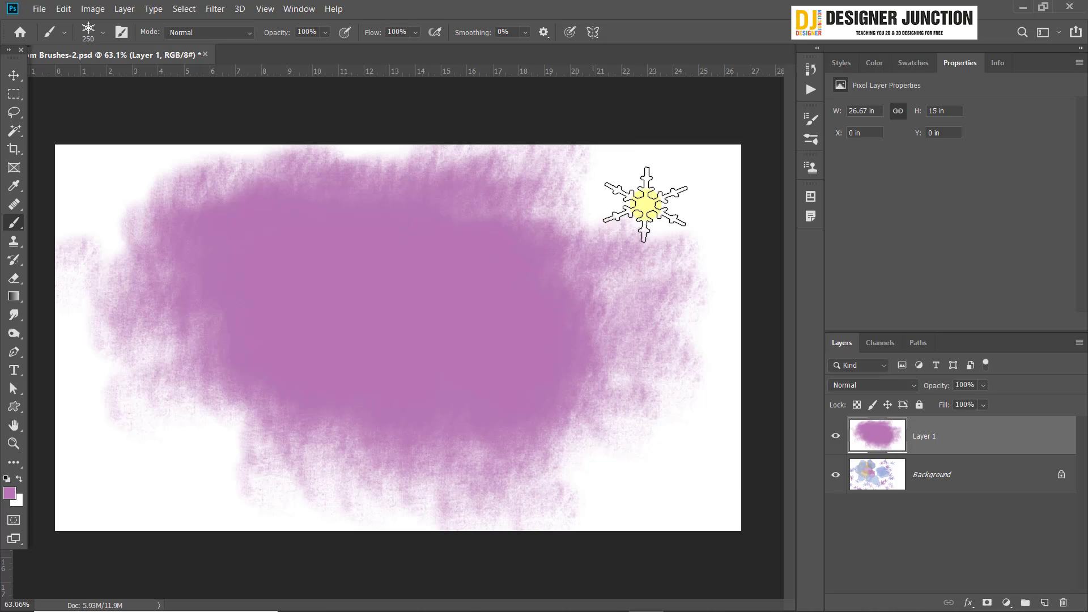
mouse_move(584, 243)
left_mouse_down()
mouse_move(660, 311)
mouse_move(660, 190)
mouse_move(777, 282)
left_mouse_up()
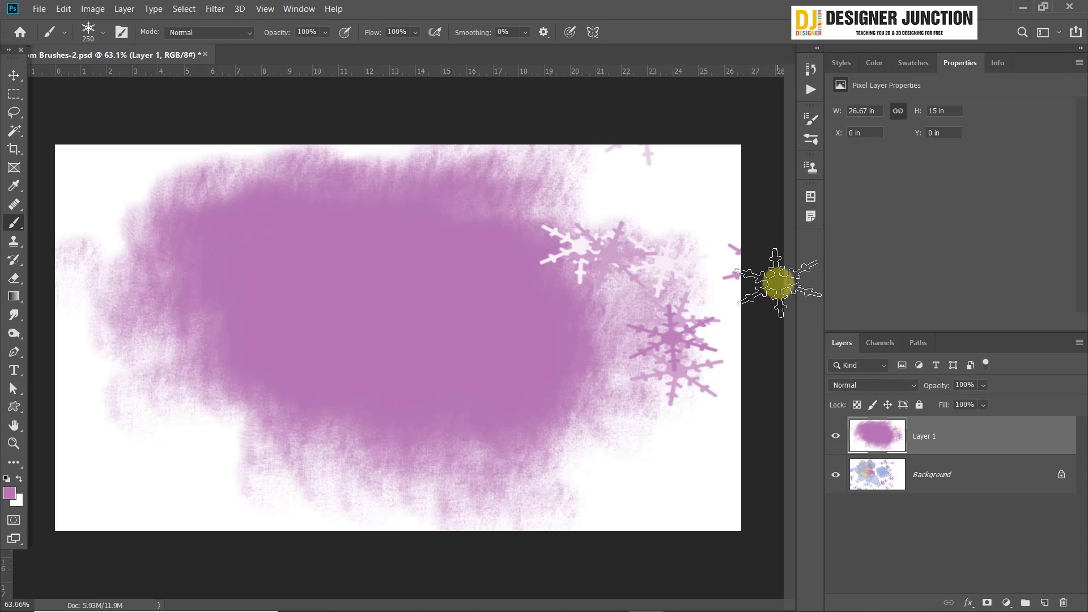
key("ctrl+z")
Expand the imported DJ Brushes group and examine the presets it contains
left_click(811, 121)
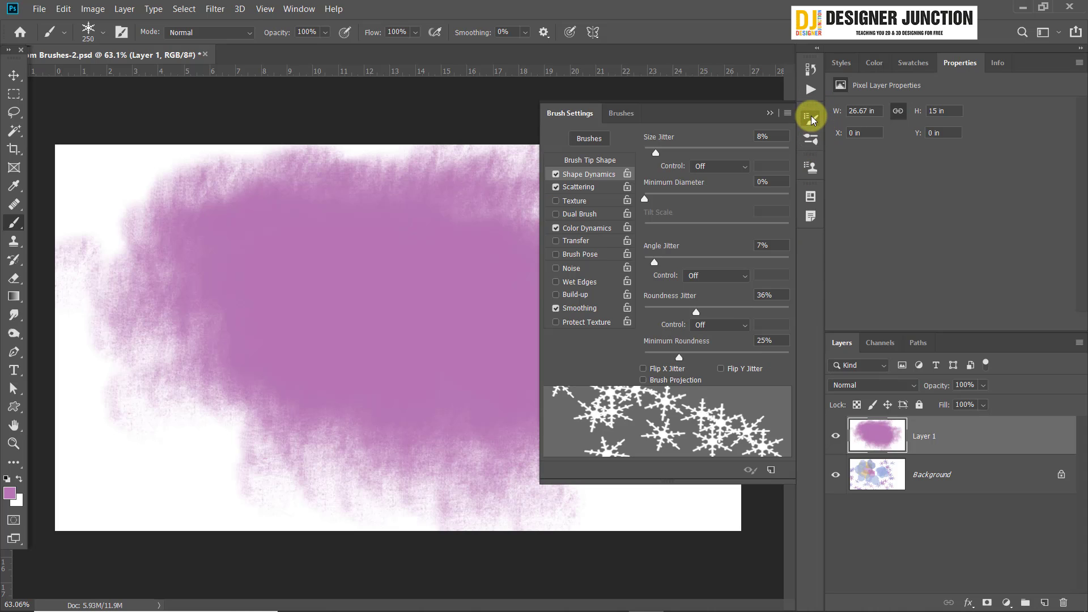
left_click(621, 113)
left_click(599, 277)
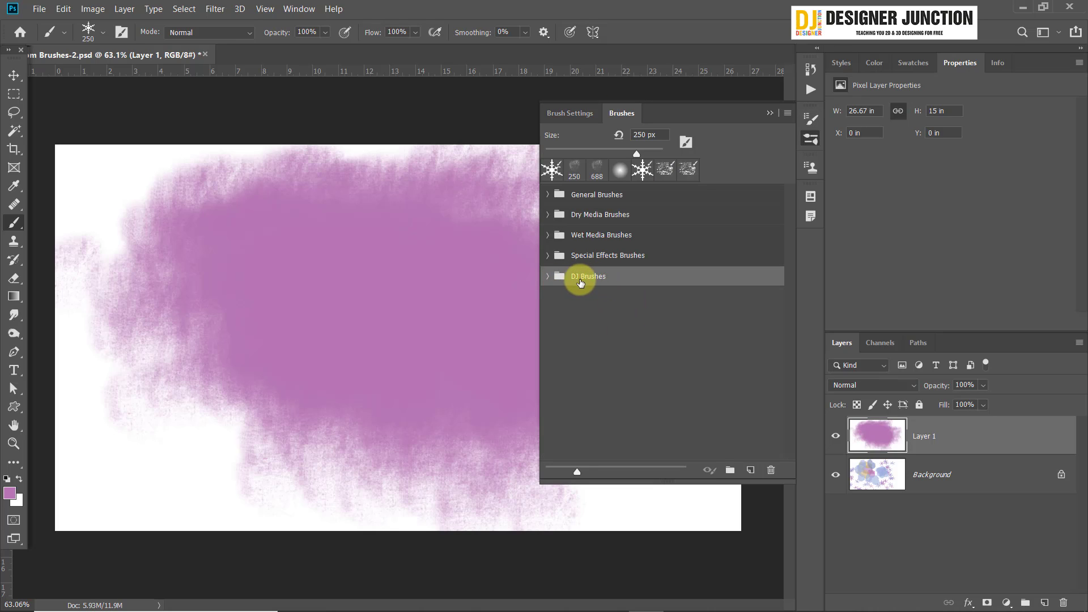
left_click(548, 276)
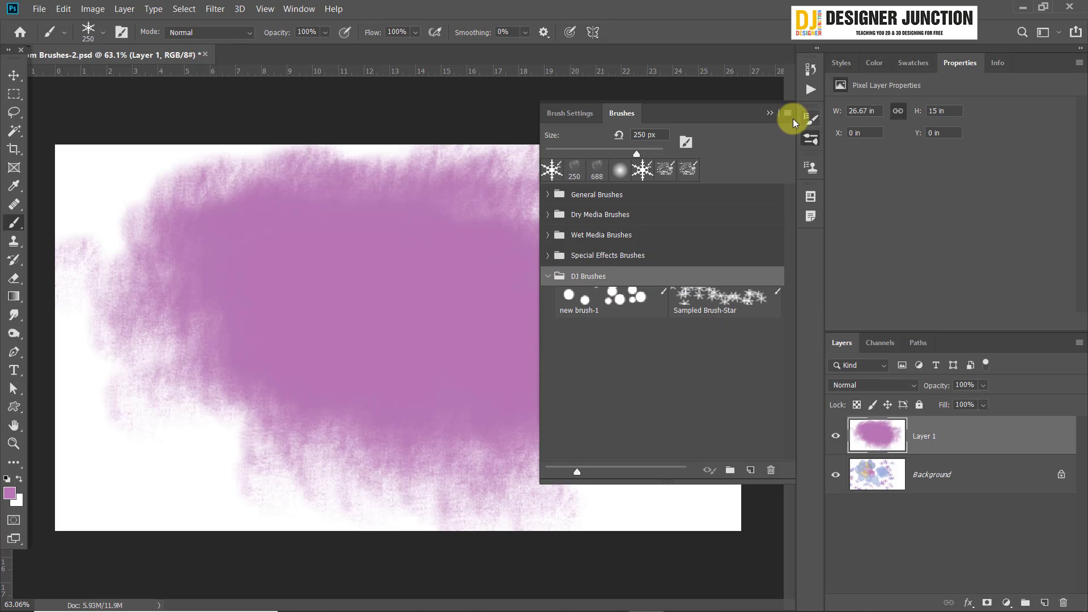
left_click(770, 114)
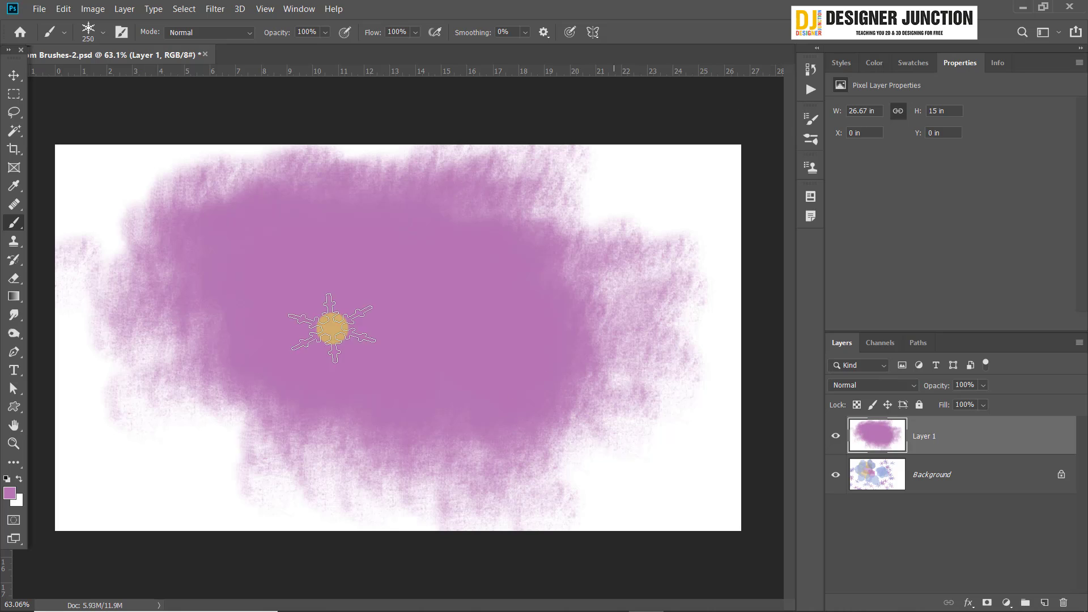